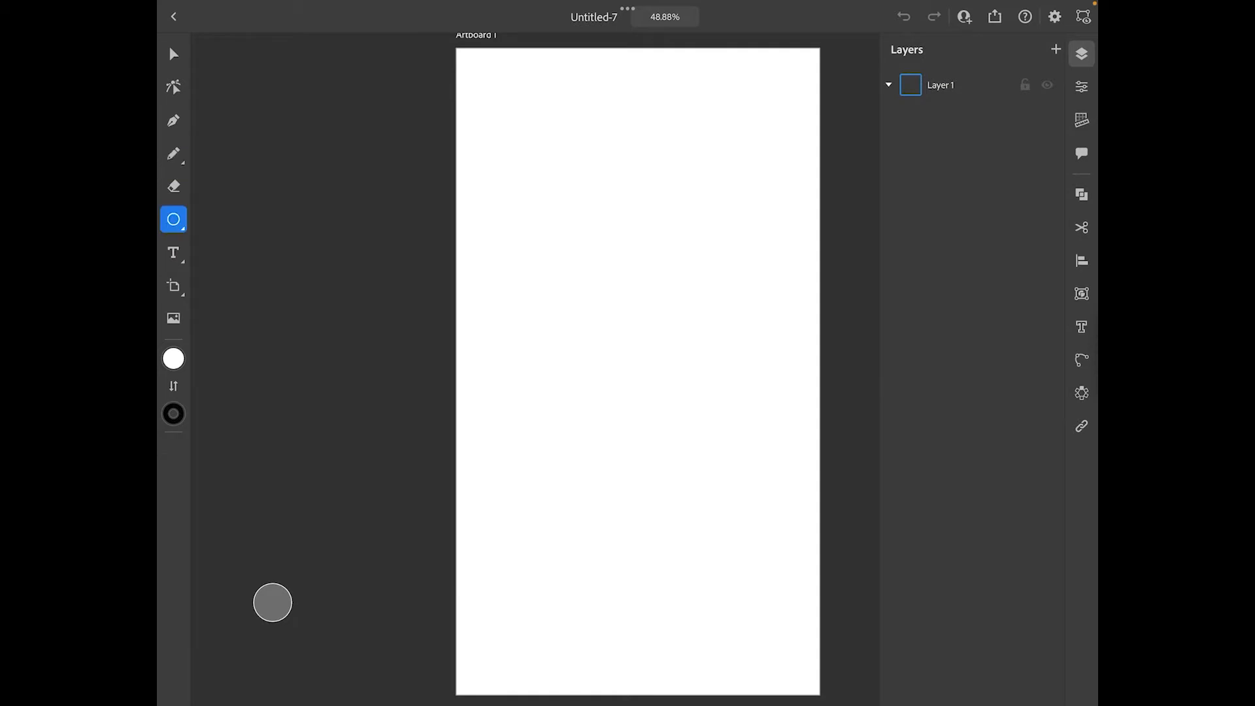
Draw a circle about 242 px wide in the upper part of the artboard and move it slightly down and left
left_click(173, 154)
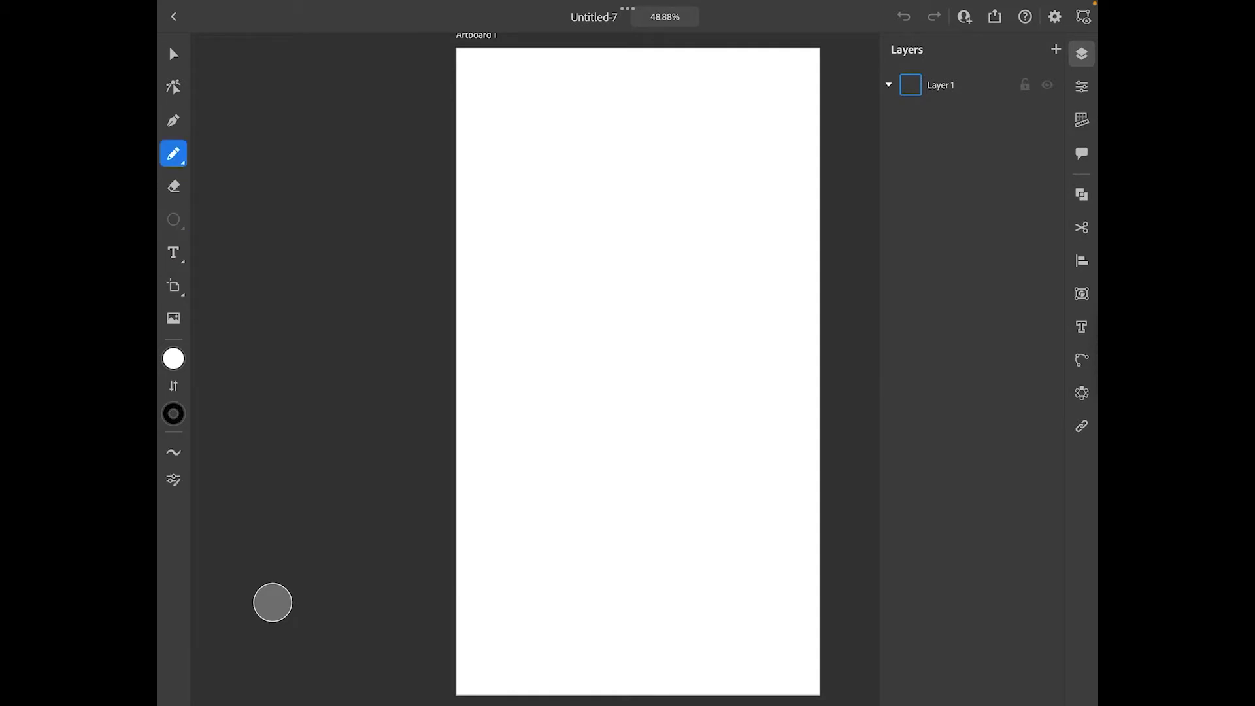
left_click(173, 219)
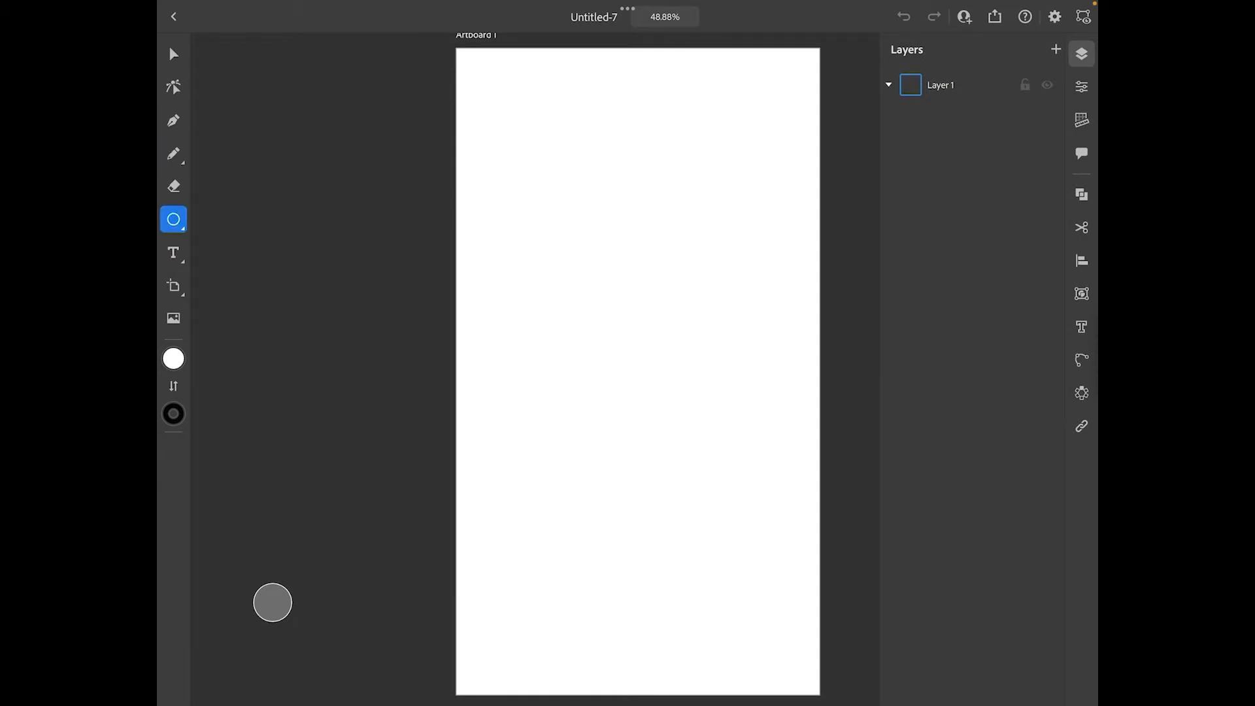
mouse_move(558, 195)
left_mouse_down()
mouse_move(737, 375)
mouse_move(640, 277)
left_mouse_up()
left_click_drag(560, 232, 586, 245)
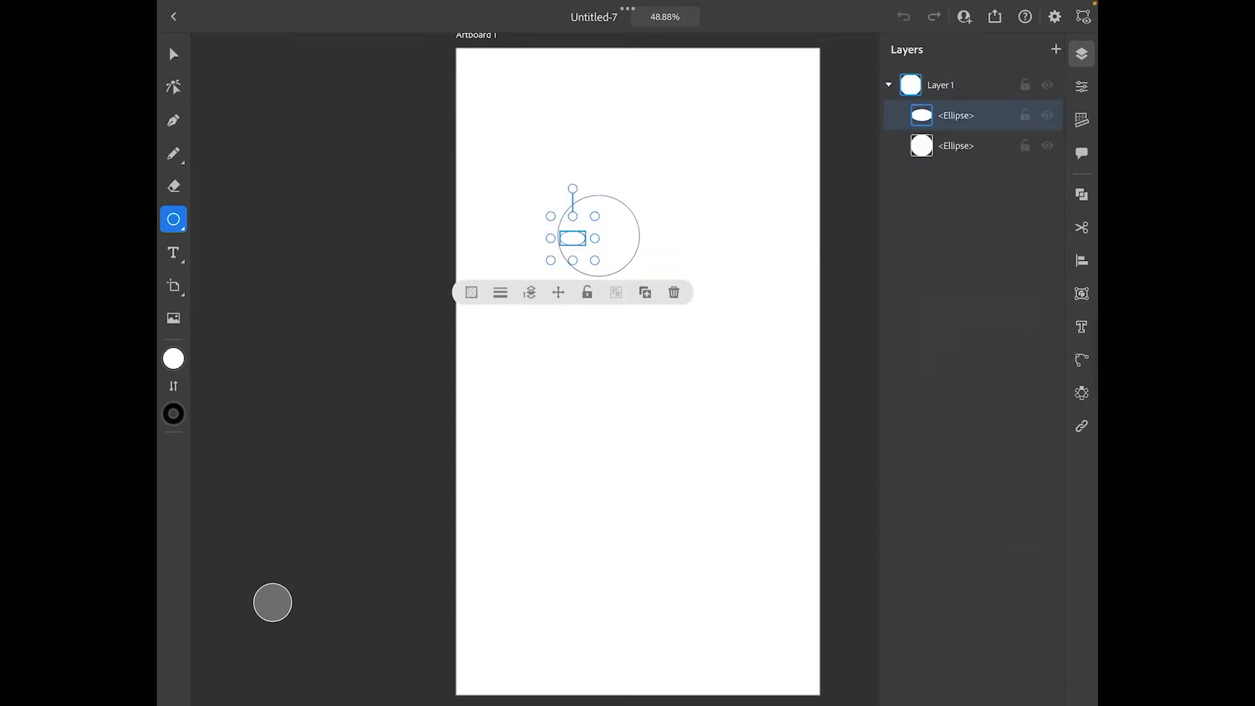
key("ctrl+z")
left_click(173, 54)
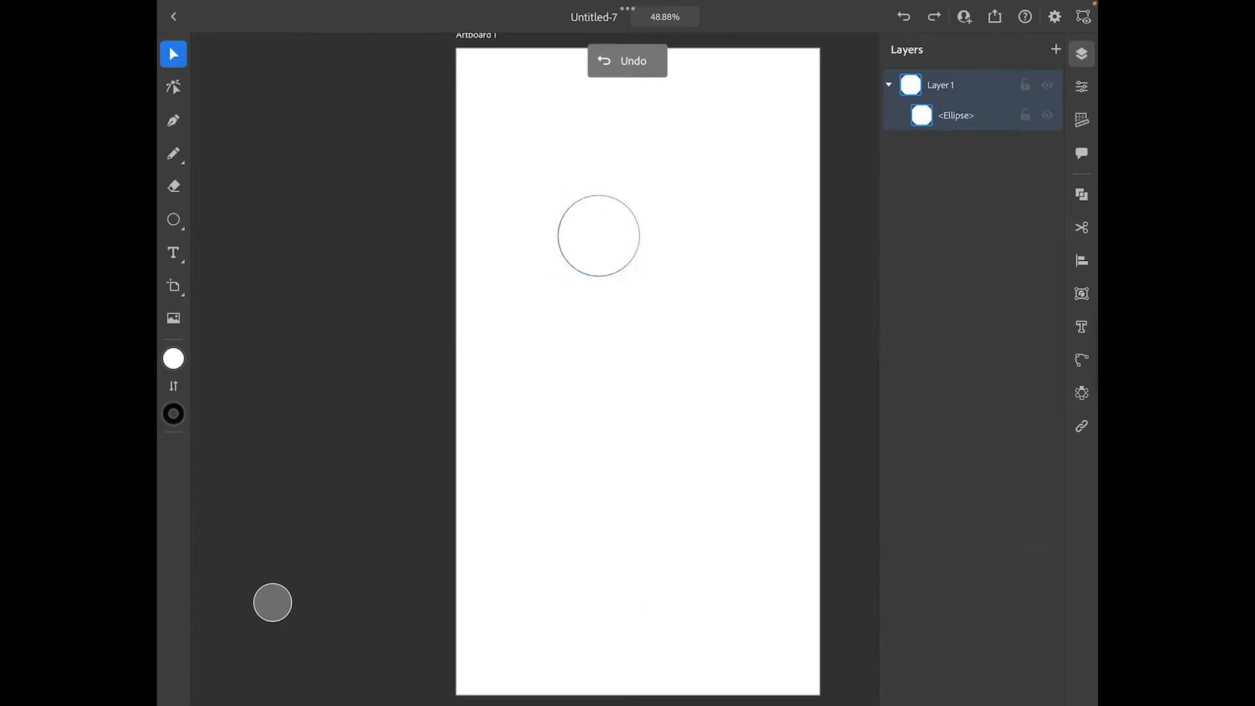
left_click_drag(599, 235, 557, 261)
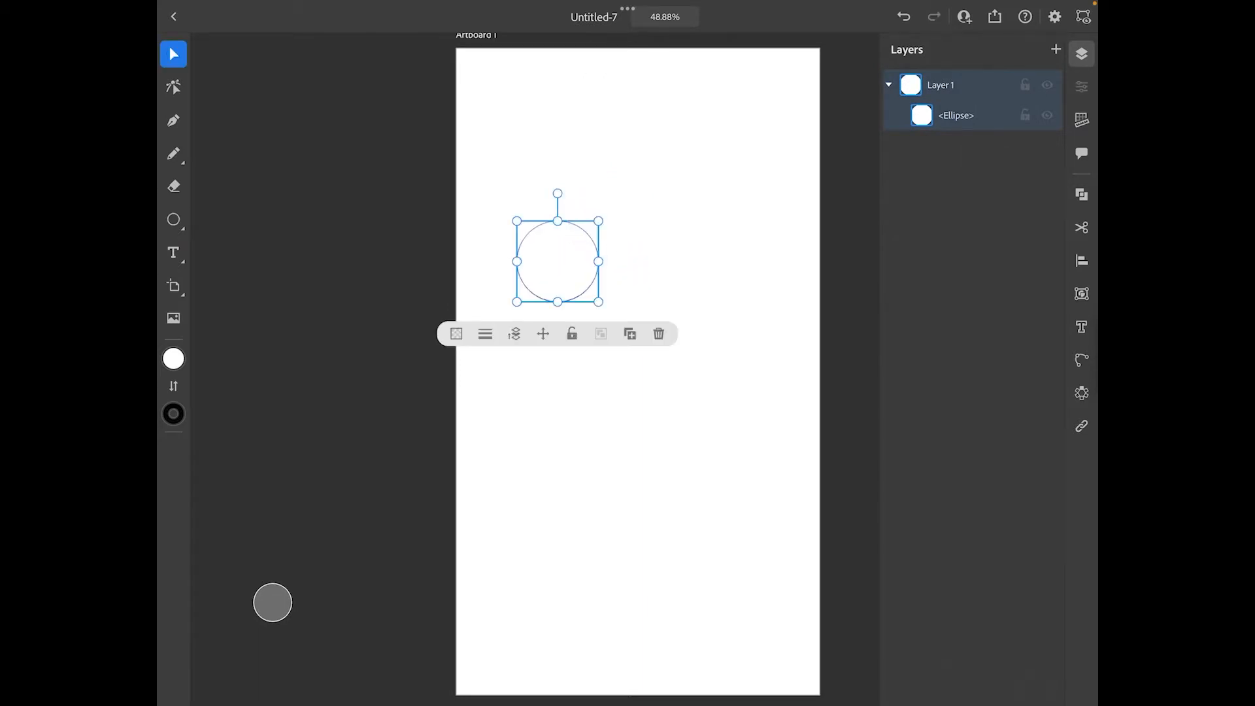
Set the circle's stroke weight to 3 pt
left_click(1082, 86)
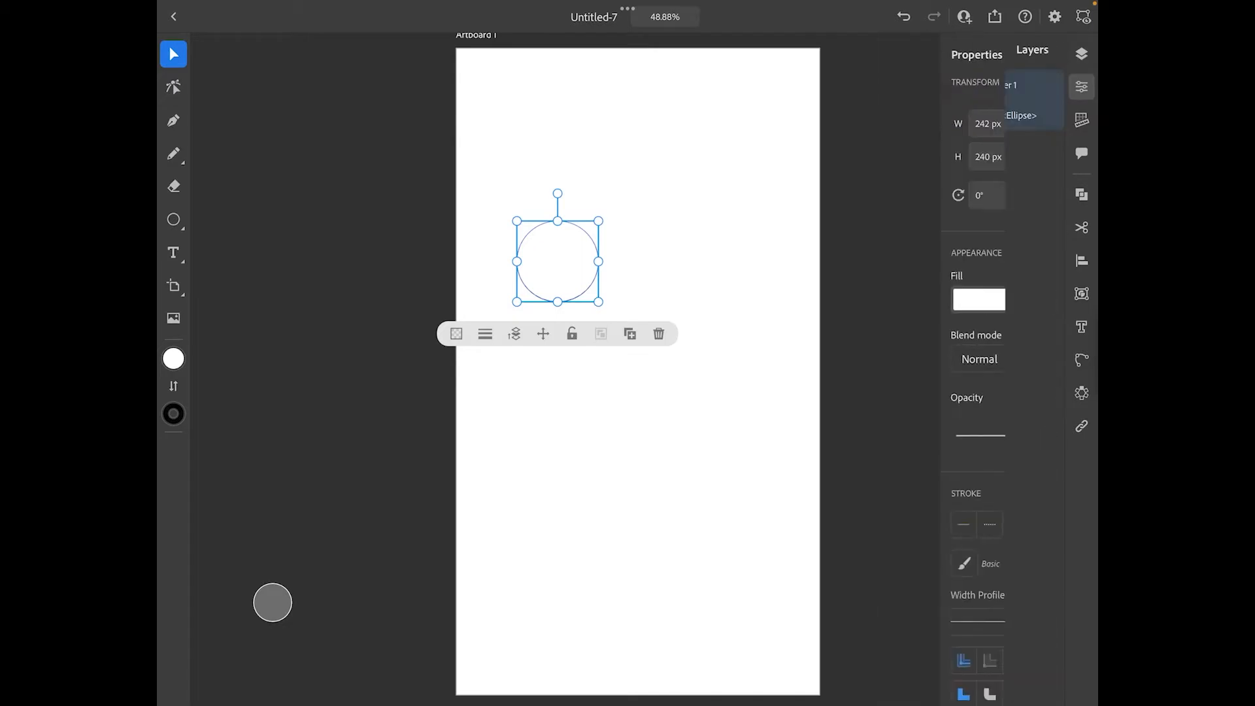
left_click(973, 522)
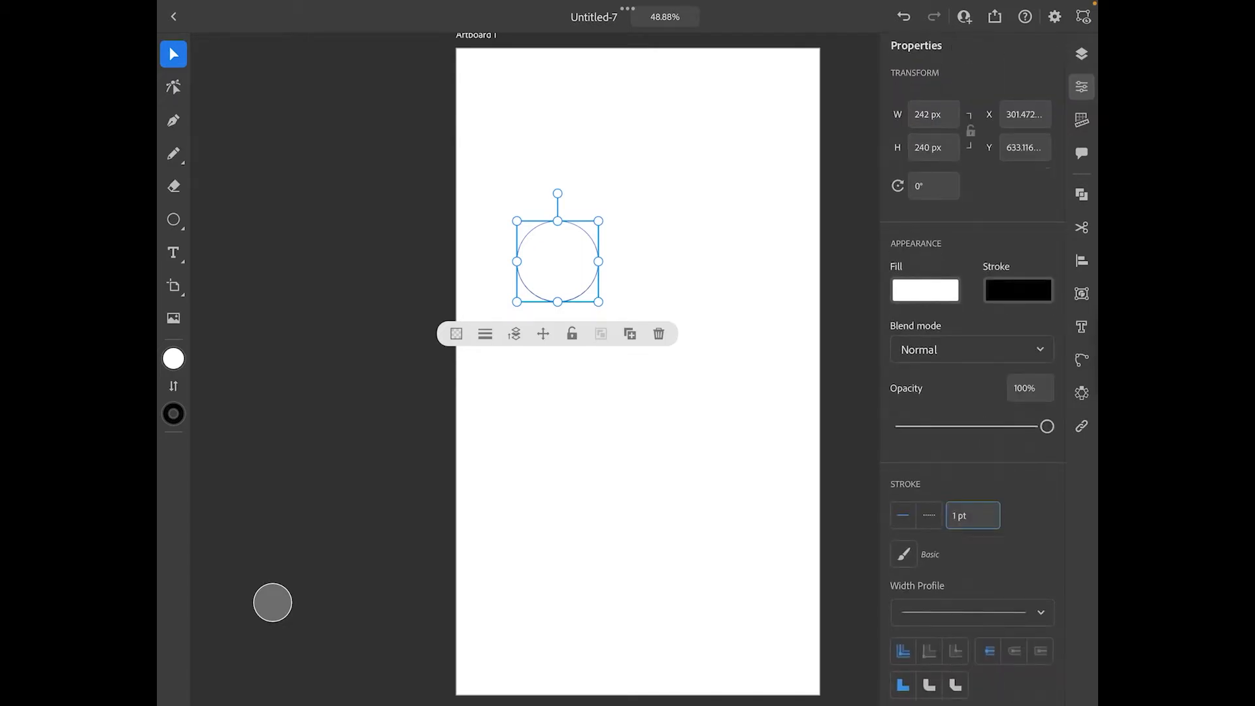
left_click(1005, 566)
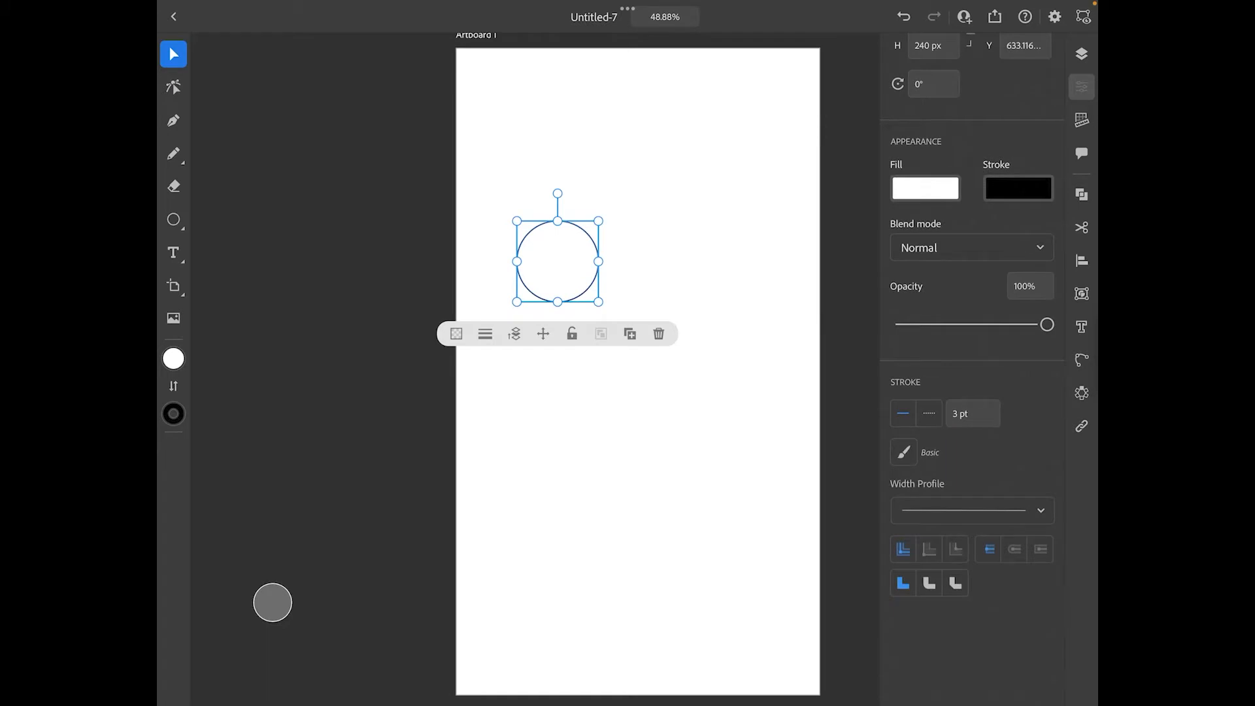
left_click(1081, 54)
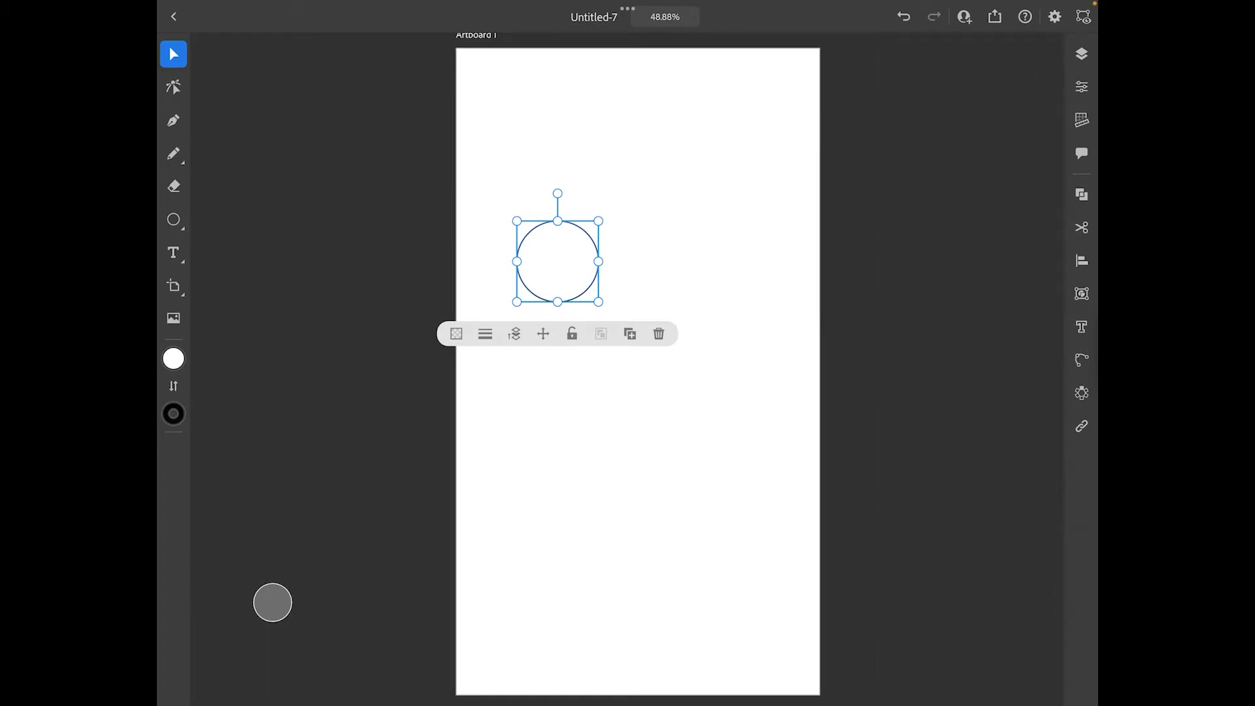
left_click(1081, 54)
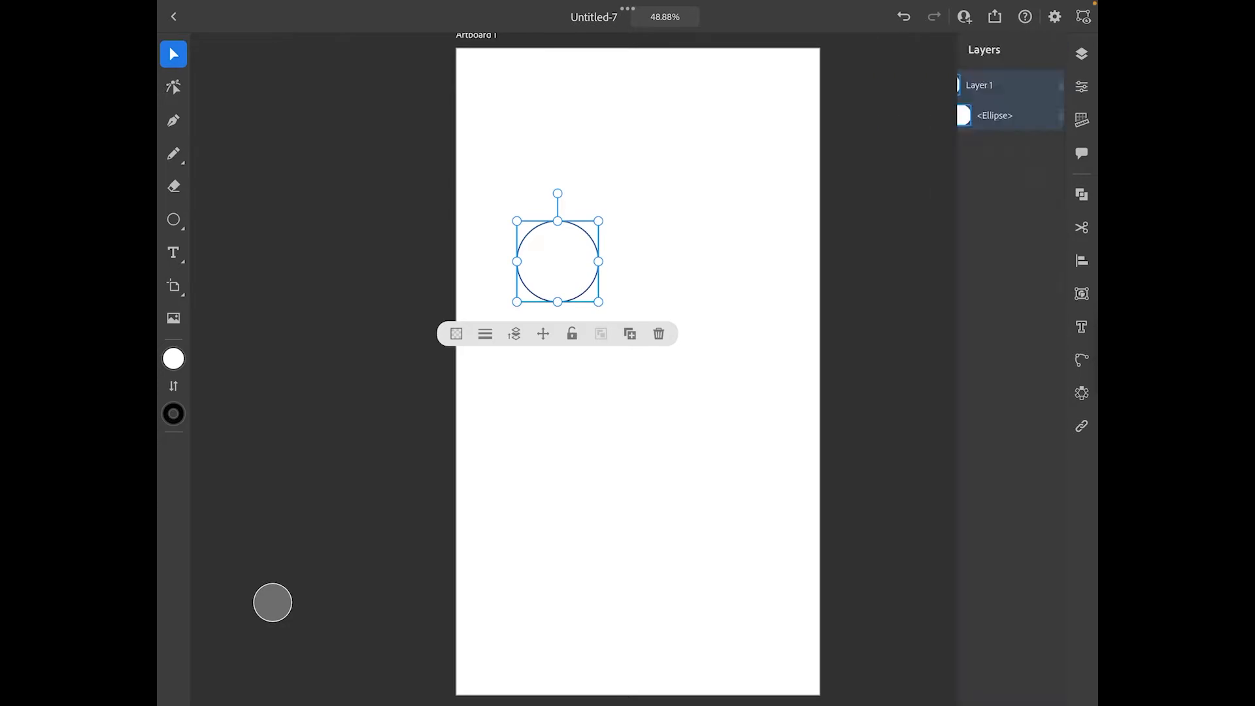
Draw a small circle for the pupil inside the large circle and move it near the centre
left_click(173, 219)
scroll(557, 261, "up", 5)
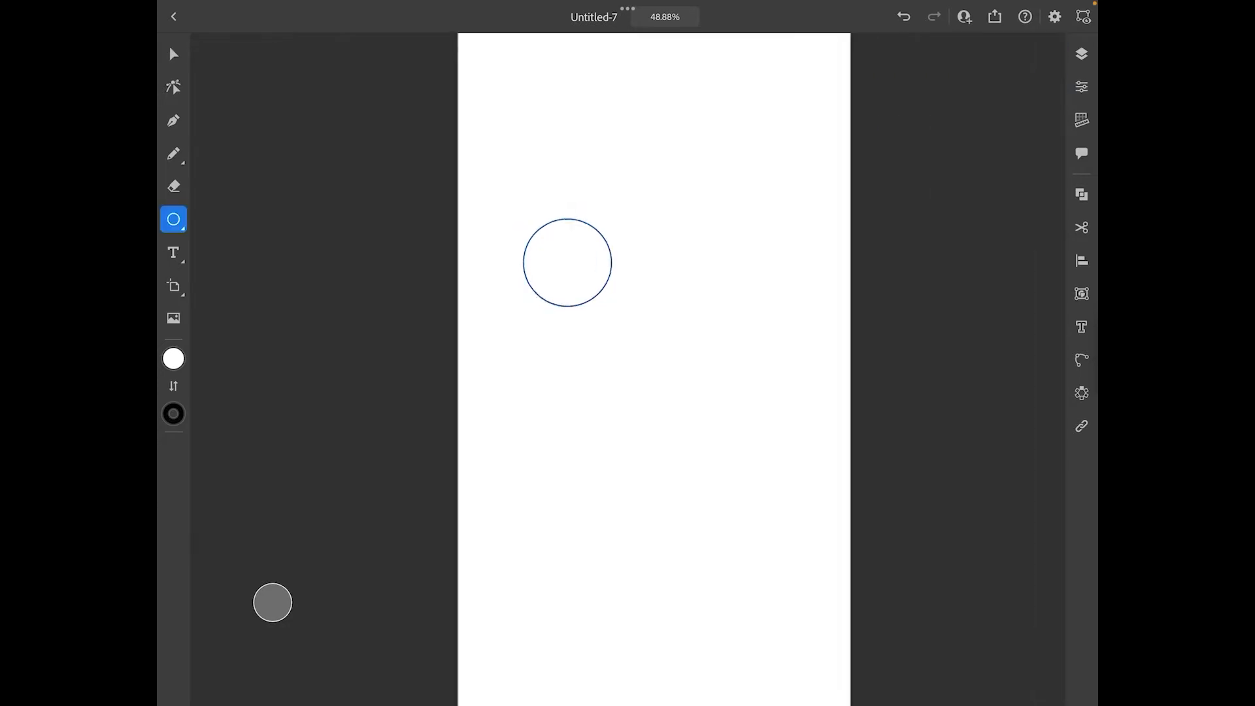
scroll(612, 289, "up", 1)
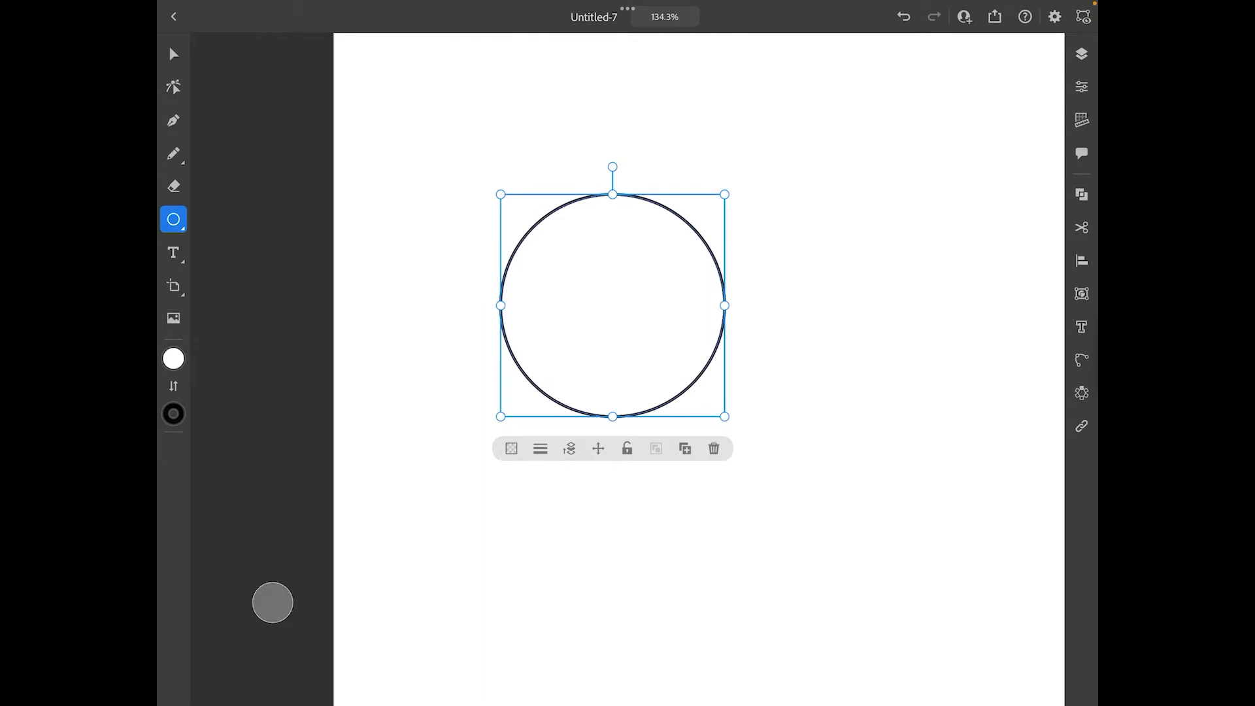
left_click(955, 539)
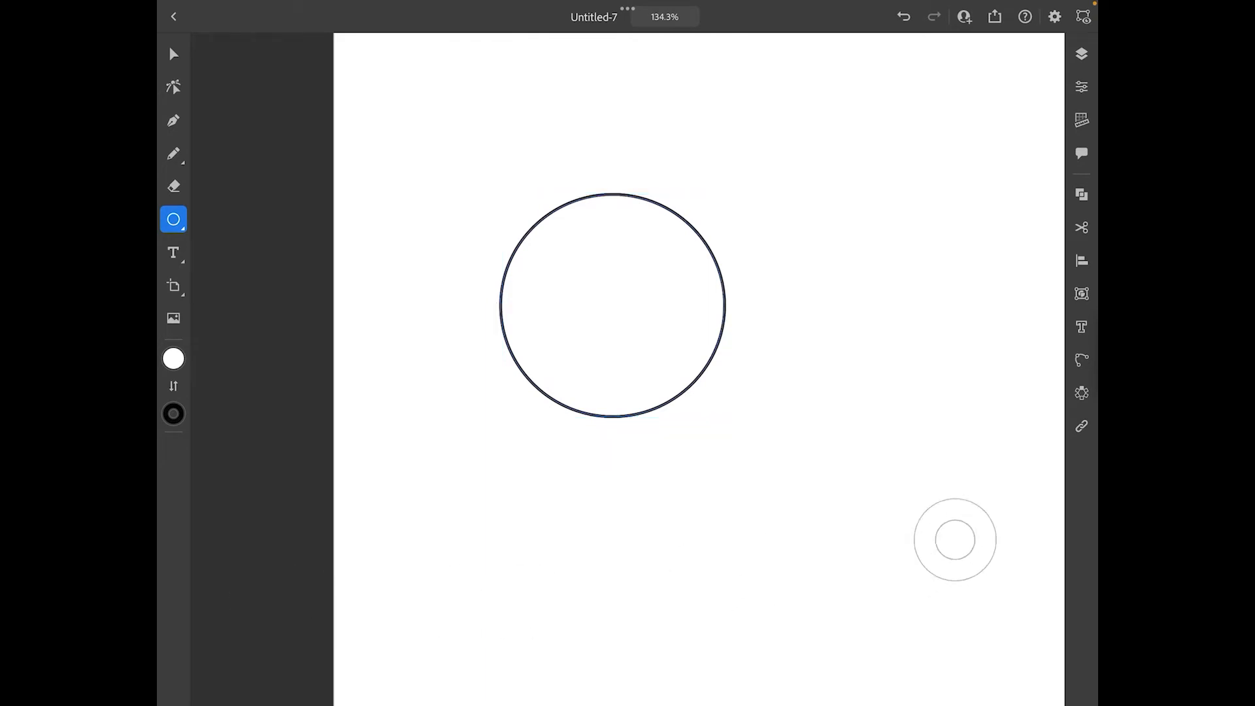
mouse_move(587, 265)
left_mouse_down()
mouse_move(643, 322)
mouse_move(612, 293)
mouse_move(613, 308)
left_mouse_up()
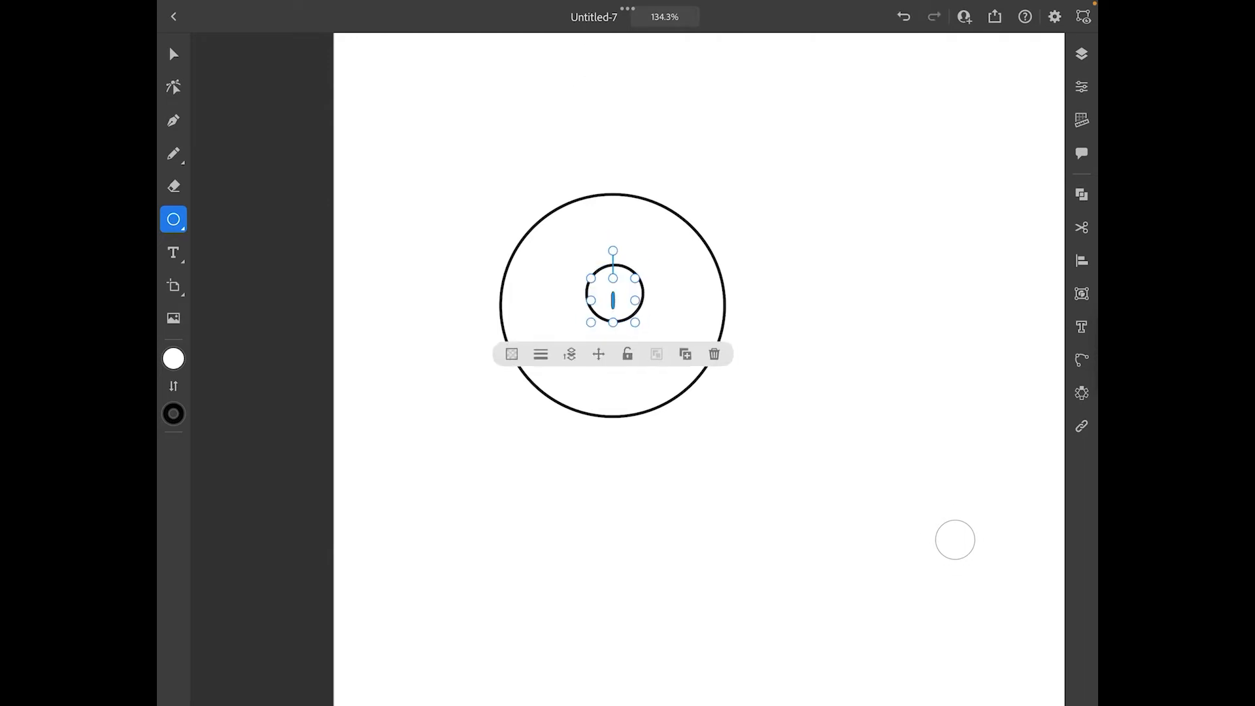
key("ctrl+z")
left_click(173, 54)
left_click_drag(614, 292, 610, 309)
Fill the pupil circle with black, remove its stroke, and nudge it to the middle of the eye
left_click(173, 358)
left_click(213, 327)
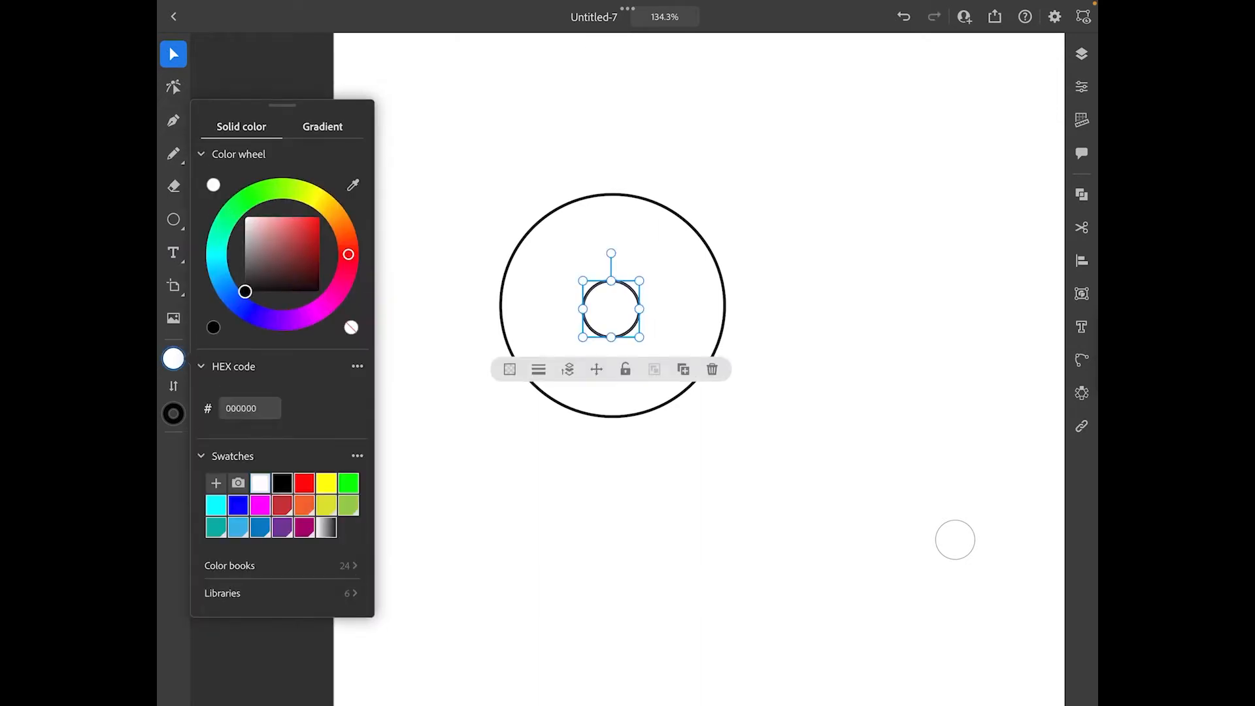
left_click(173, 413)
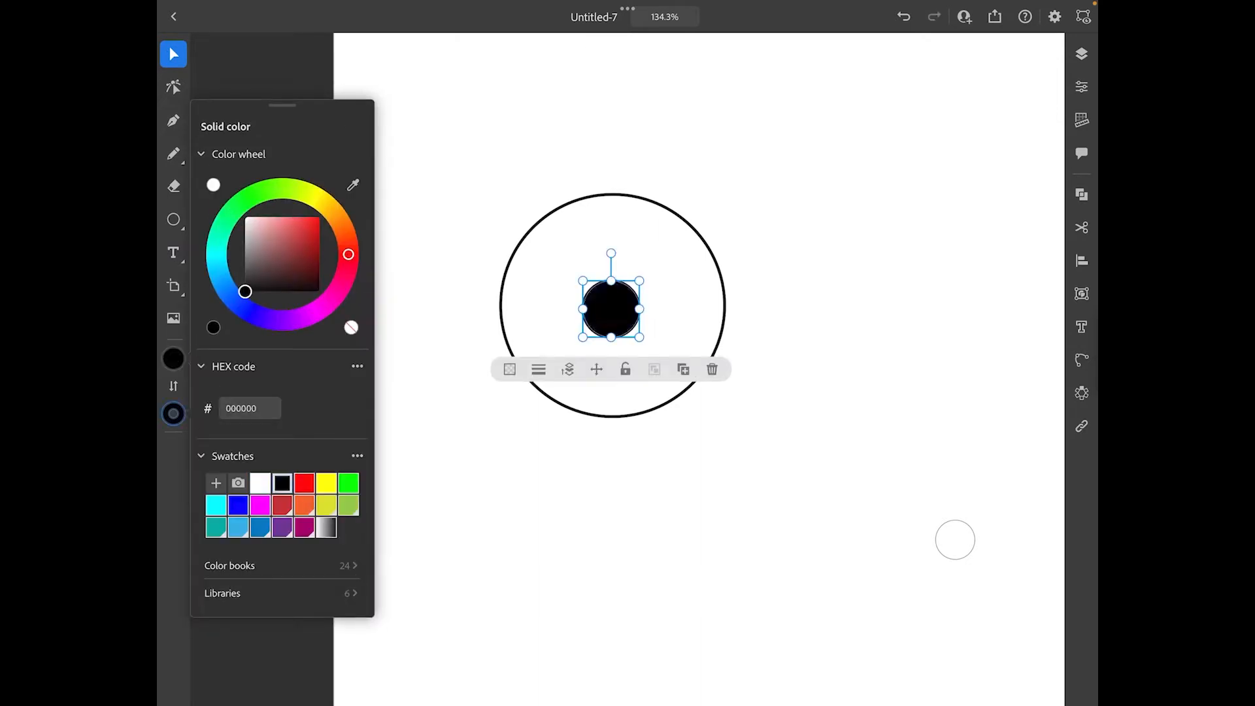
left_click(954, 539)
left_click(954, 540)
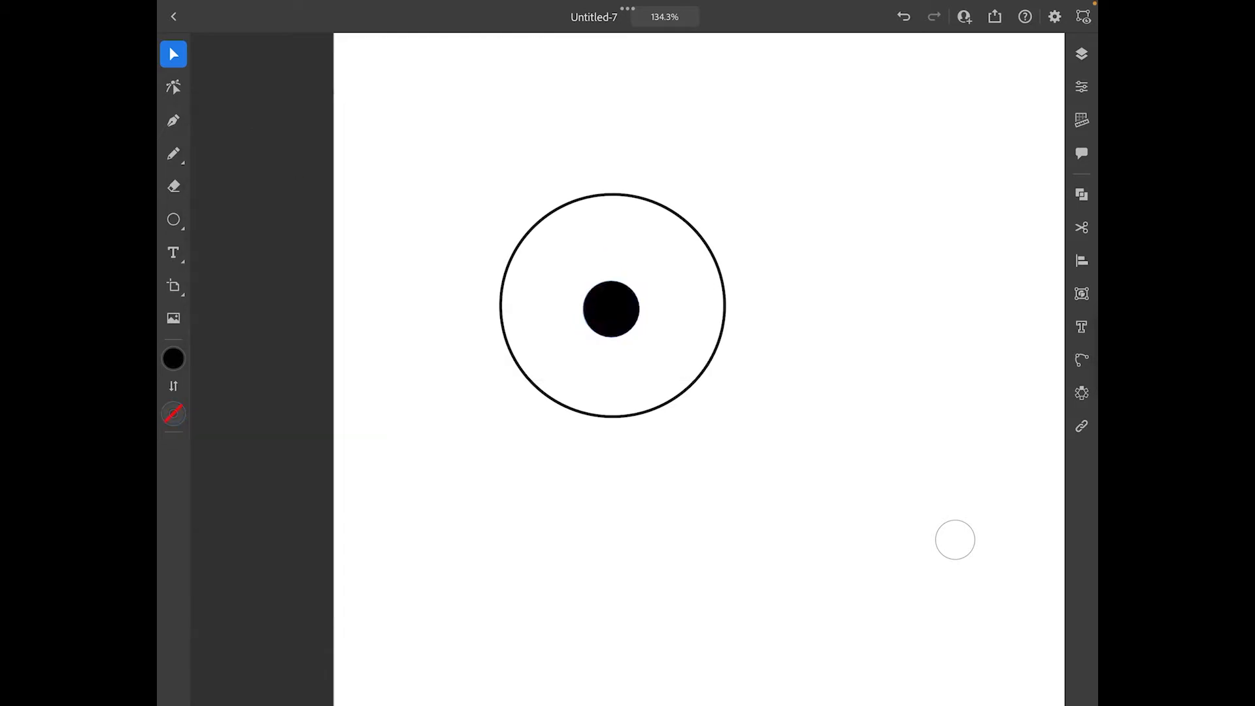
left_click_drag(610, 309, 616, 308)
Duplicate the eye circle together with its pupil and place the copy level beside the original, to its right
left_click(1082, 53)
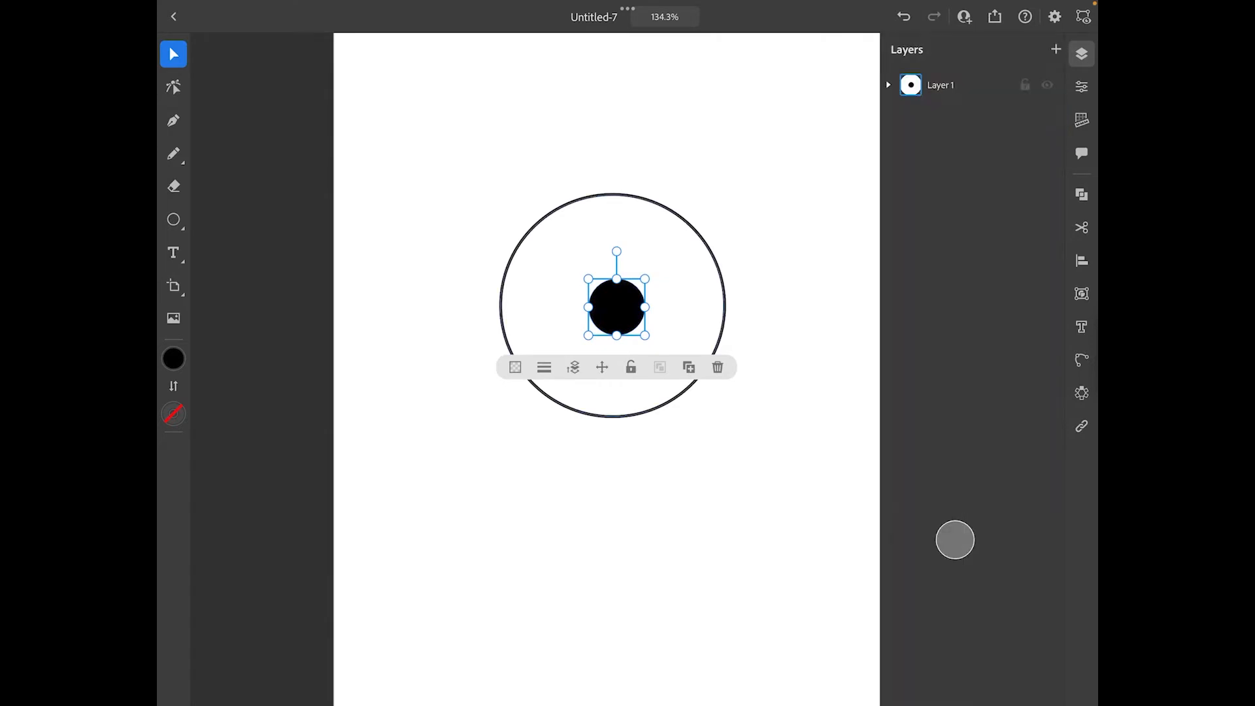
left_click(724, 305, "shift")
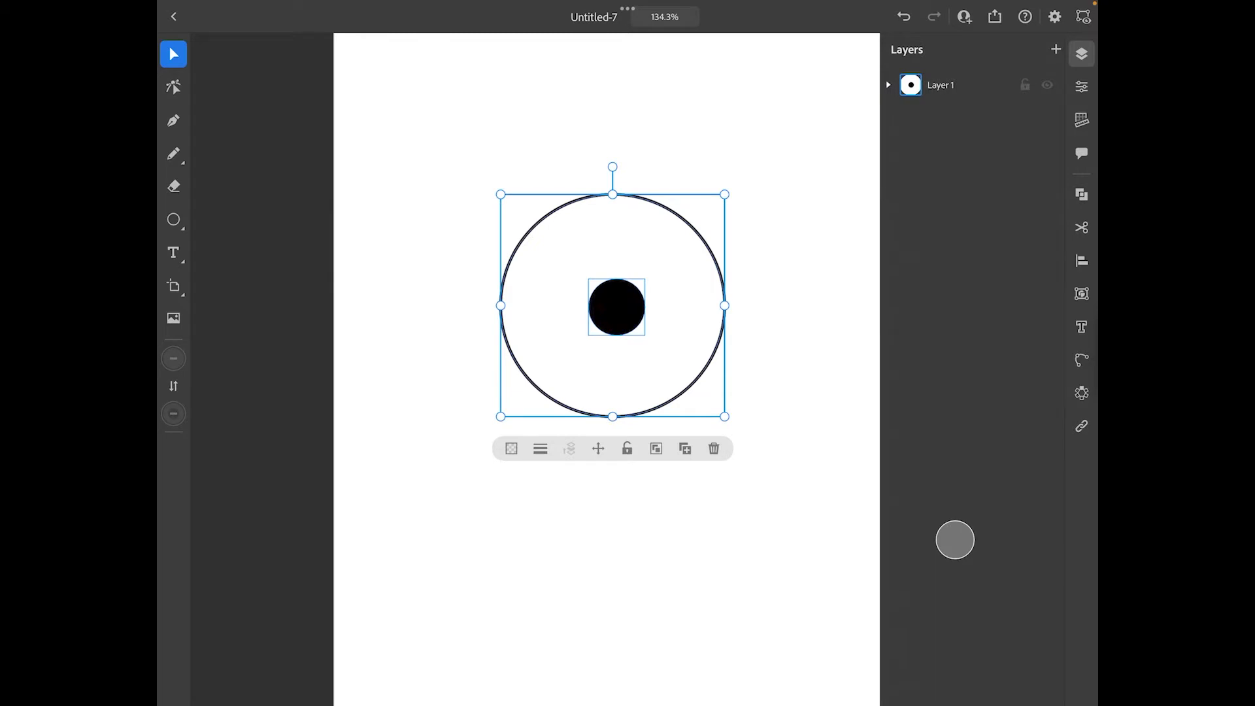
left_click(685, 448)
left_click_drag(588, 288, 859, 291)
scroll(607, 366, "down", 3)
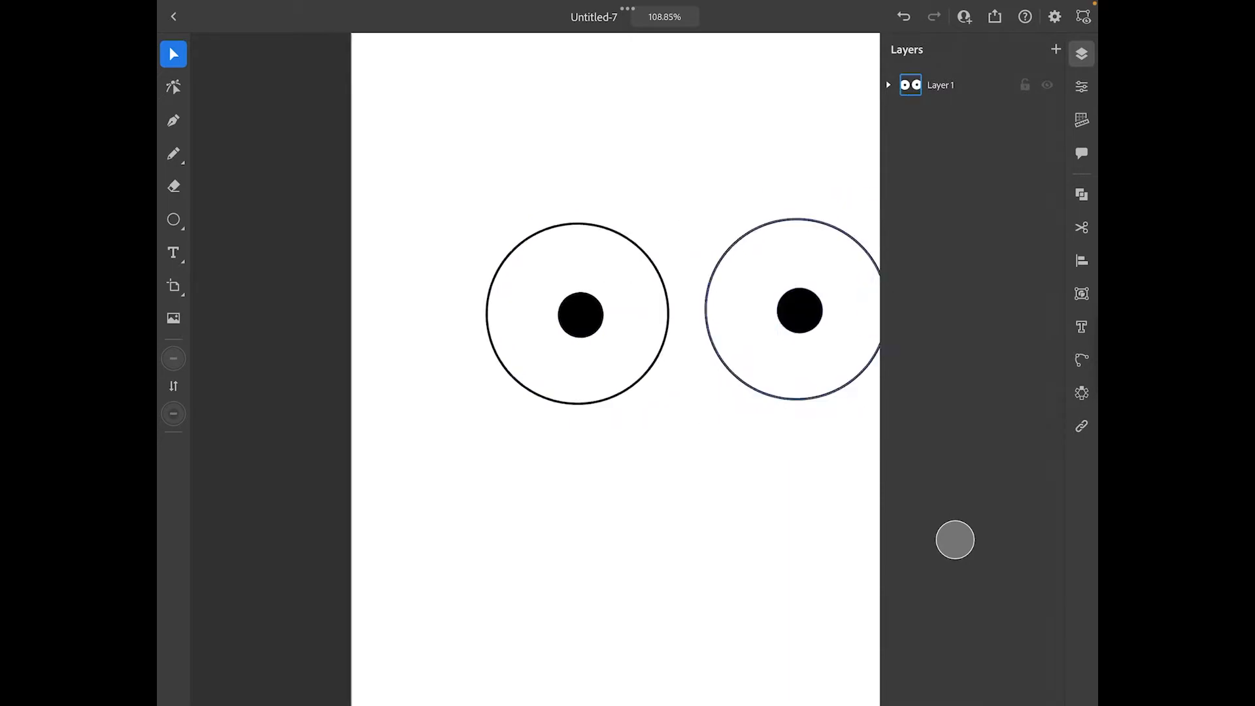
scroll(607, 366, "up", 1)
left_click_drag(707, 257, 708, 261)
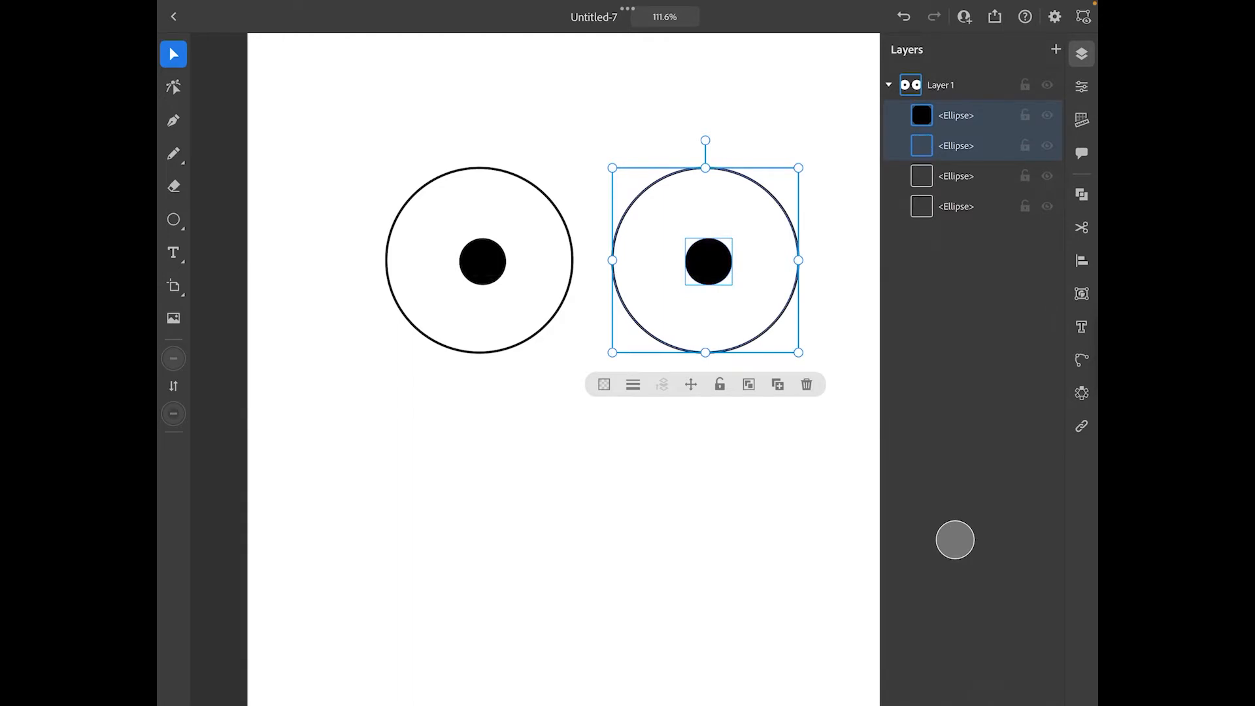
Fill the right eye's outer circle with a light pink
left_click(955, 146)
left_click(173, 358)
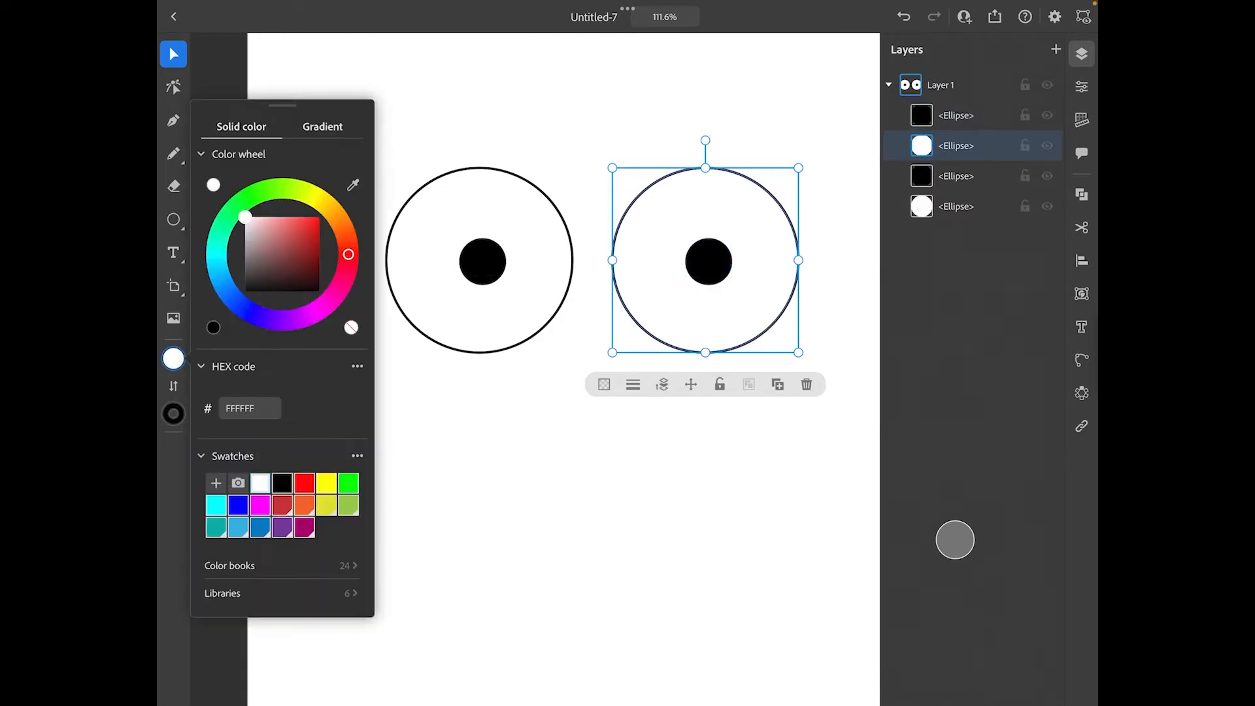
left_click_drag(245, 217, 263, 218)
left_click(451, 313)
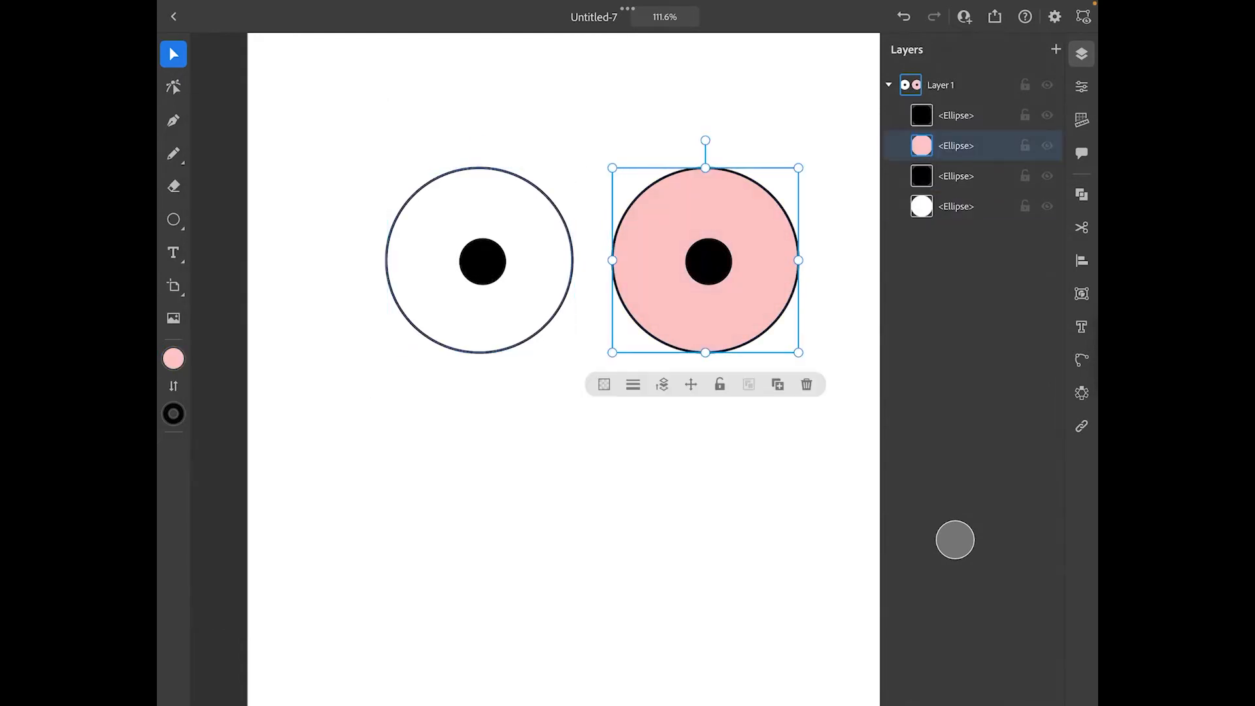
Fill the left eye's outer circle with the pink sampled from the right eye
left_click(451, 310)
left_click(173, 358)
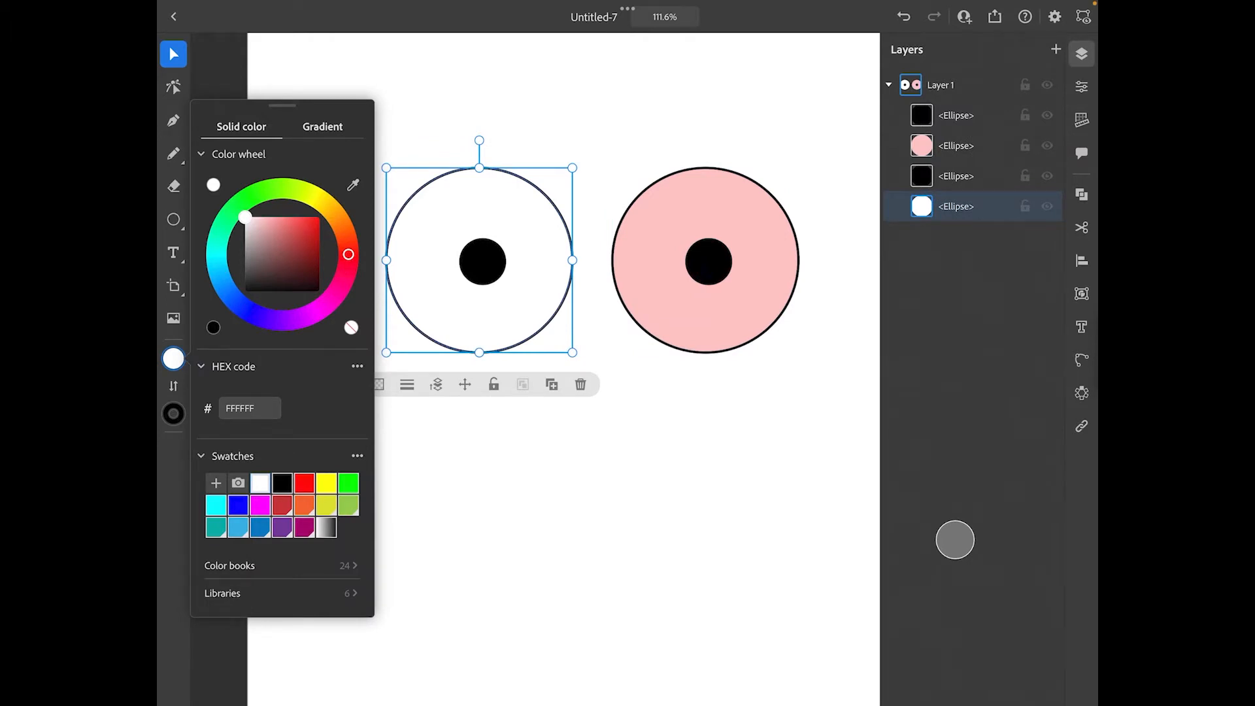
left_click(352, 185)
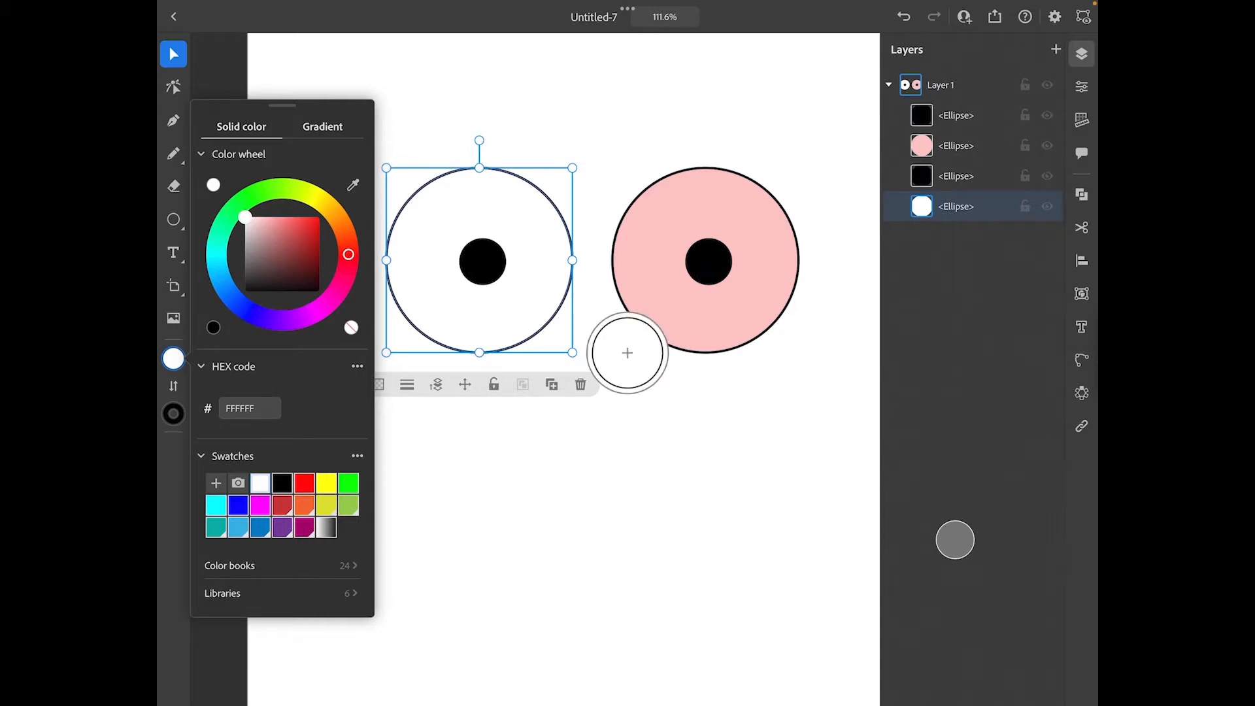
left_click(173, 358)
left_click(705, 314)
left_click(479, 314)
left_click(173, 359)
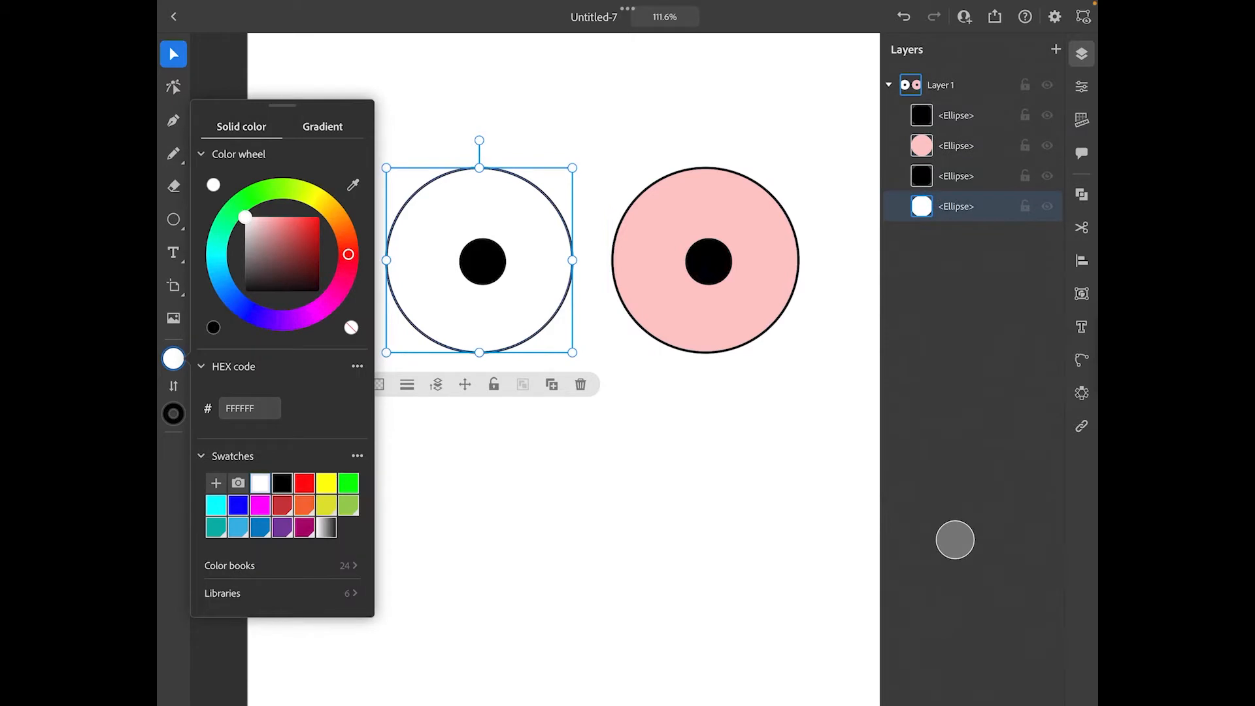
left_click(353, 184)
left_click_drag(627, 351, 590, 249)
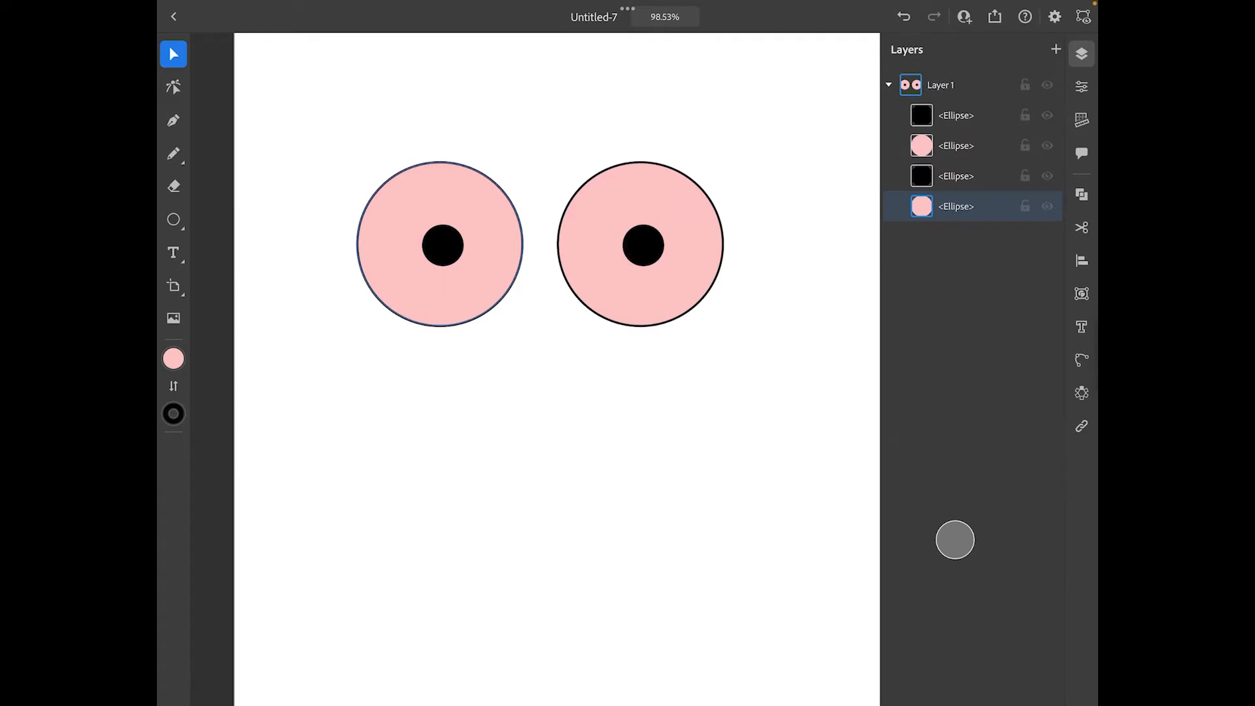
scroll(541, 262, "up", 1)
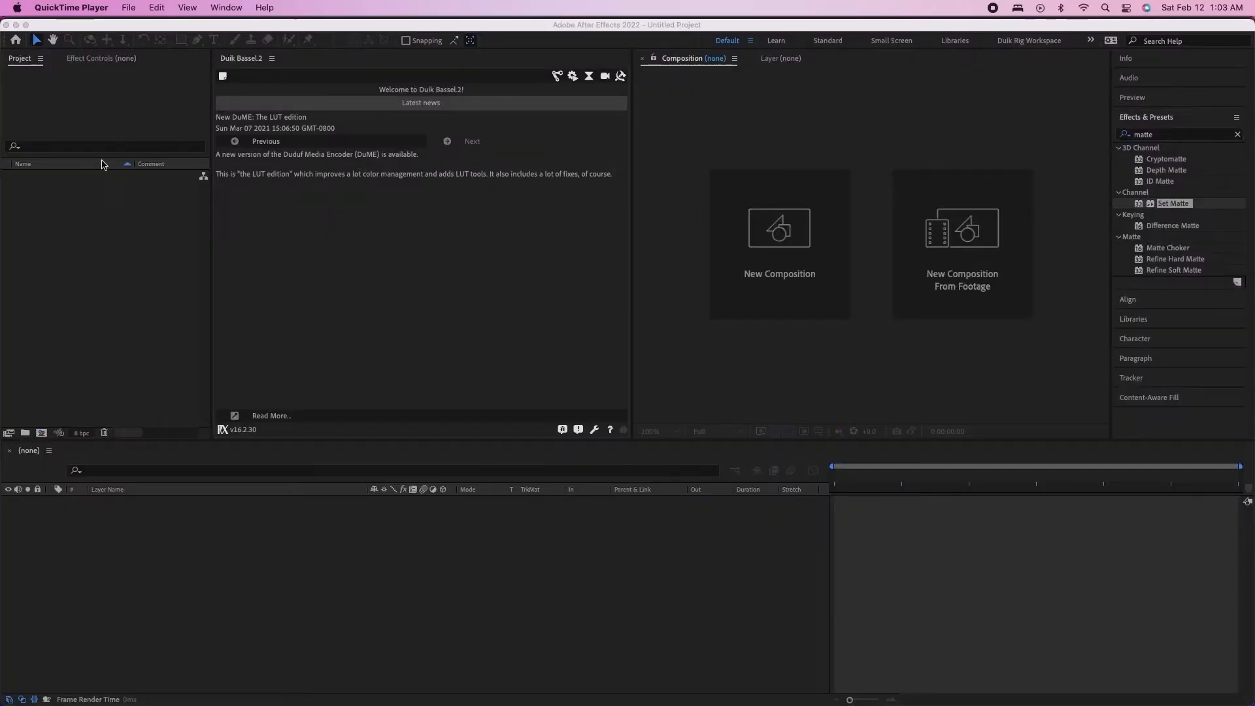
Switch to After Effects and import Eyeball Rig.ai as a composition with footage dimensions set to Layer Size
left_click(105, 164)
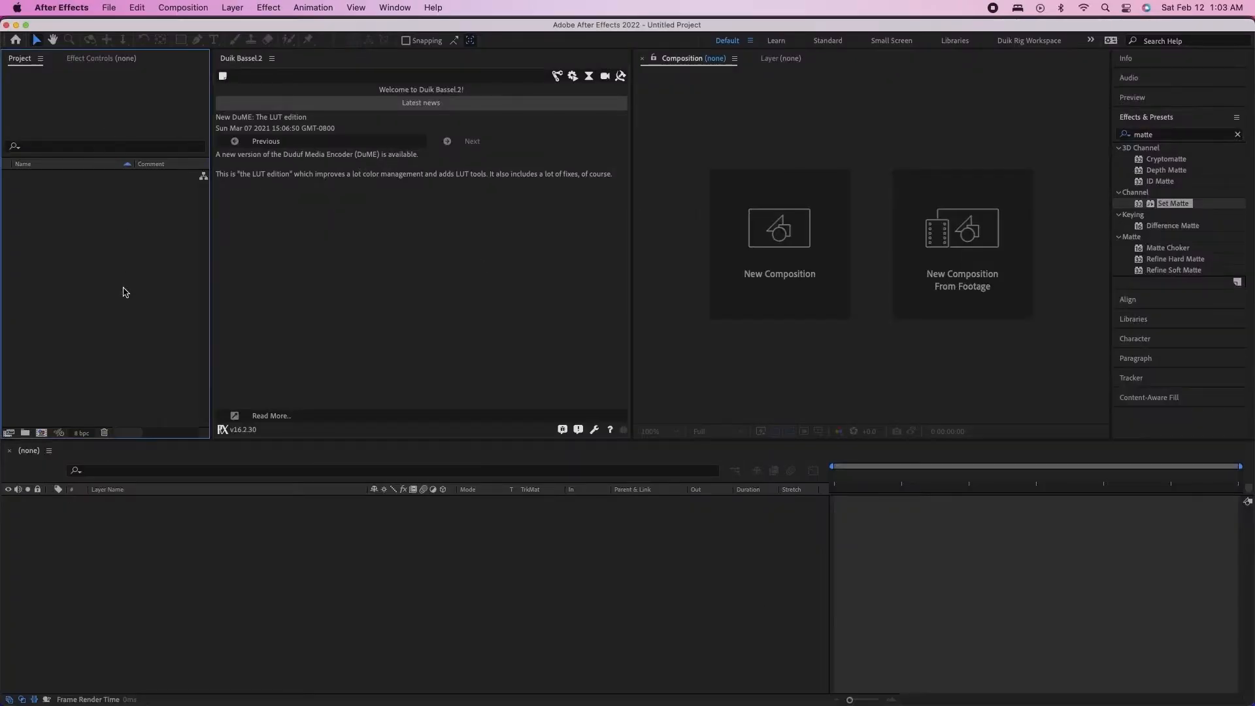
left_click(322, 676)
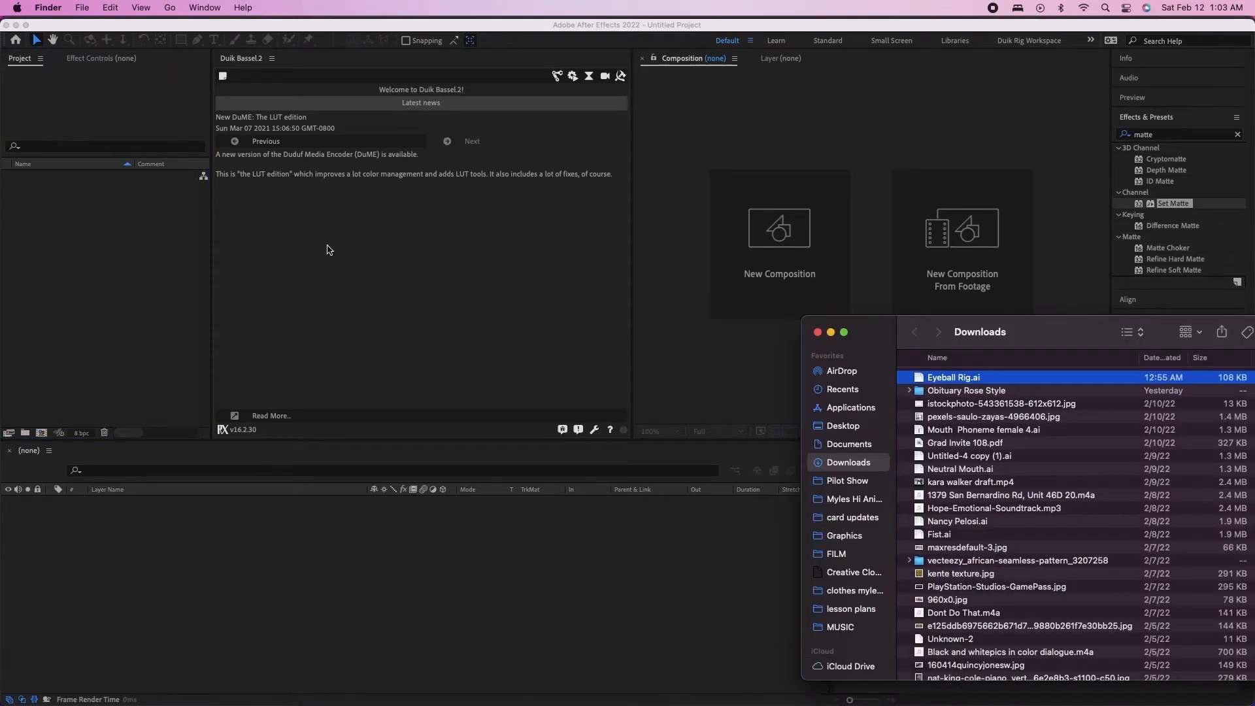
left_click_drag(955, 382, 97, 229)
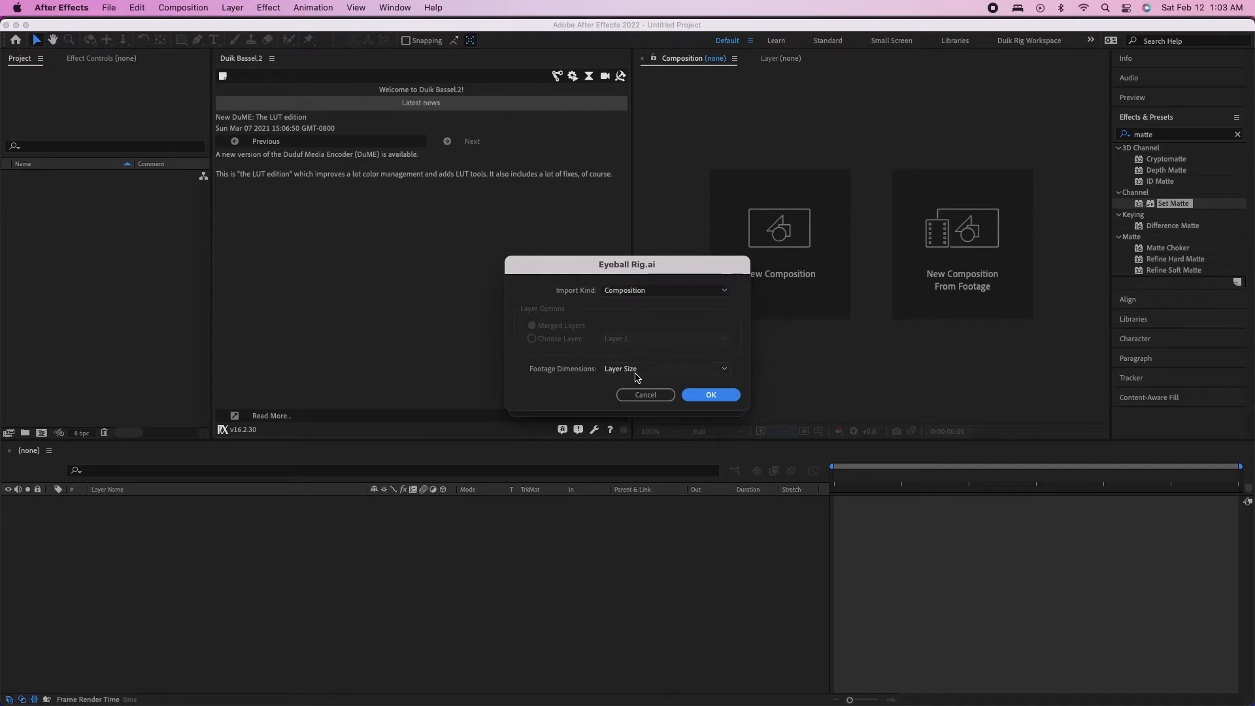
left_click(711, 394)
left_click(92, 216)
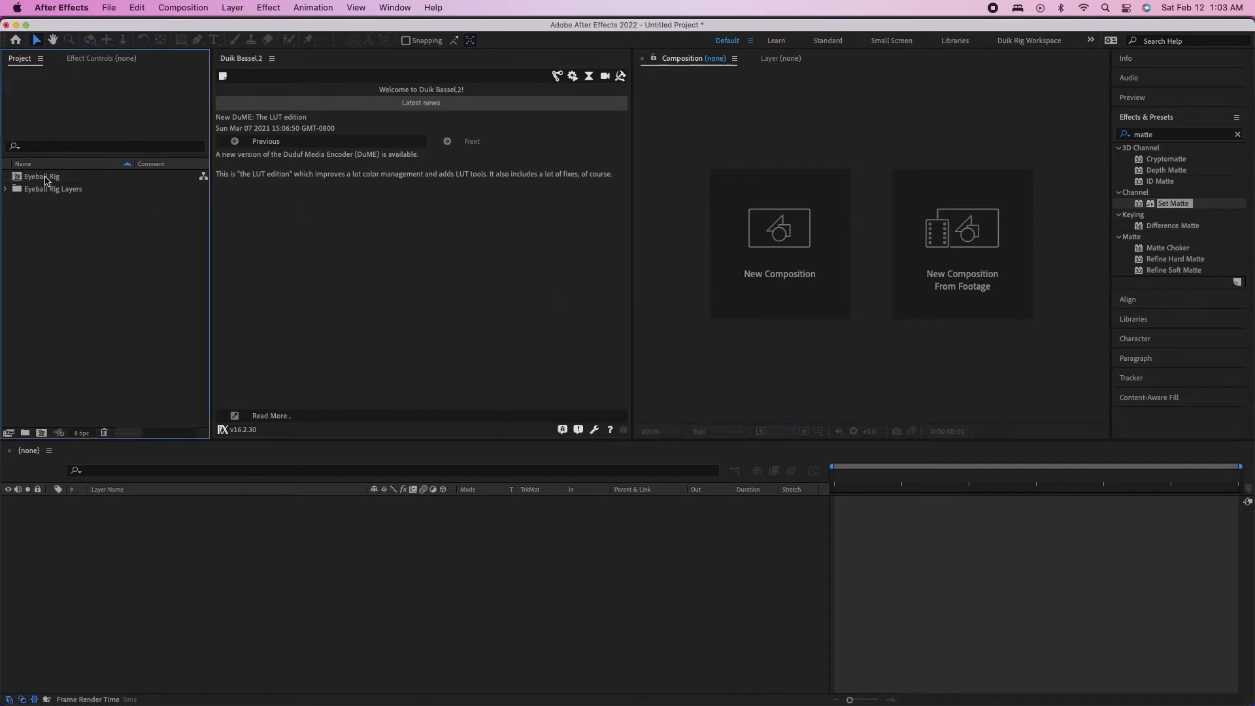
Open the Eyeball Rig composition and select its eye artwork layer in the preview at 50% magnification
left_click(6, 189)
left_click(6, 189)
double_click(39, 177)
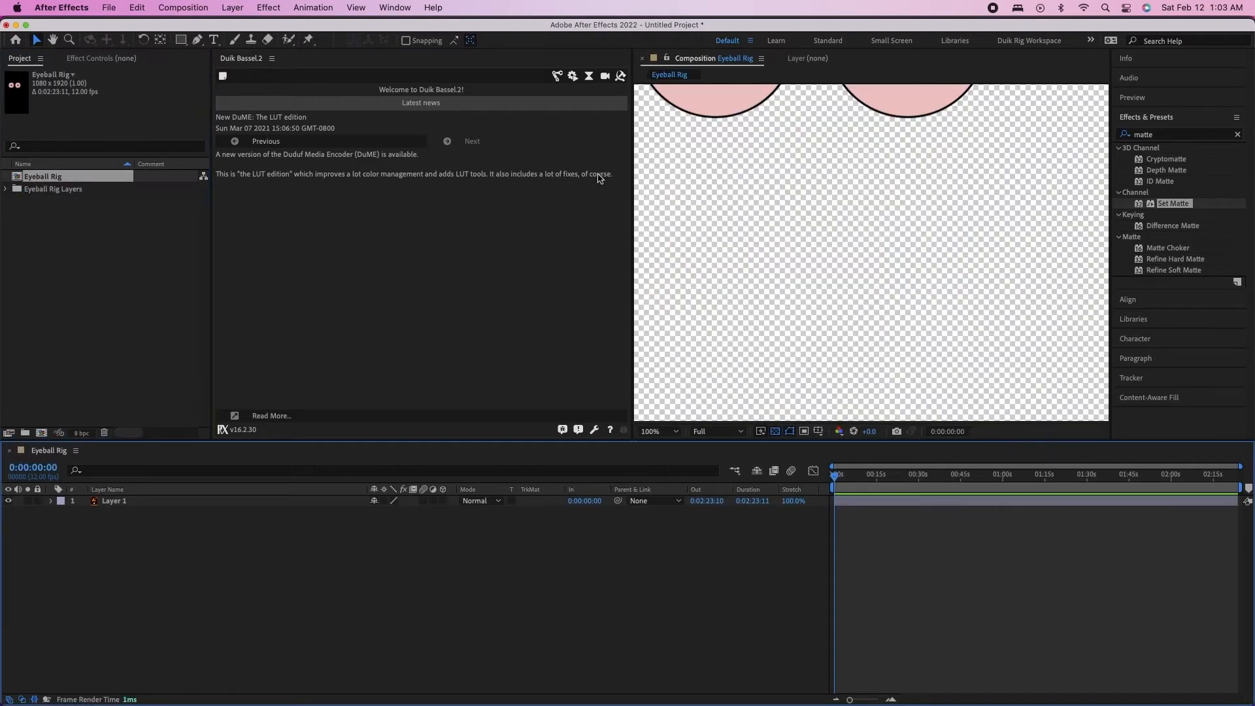
left_click_drag(758, 131, 817, 347)
key("comma")
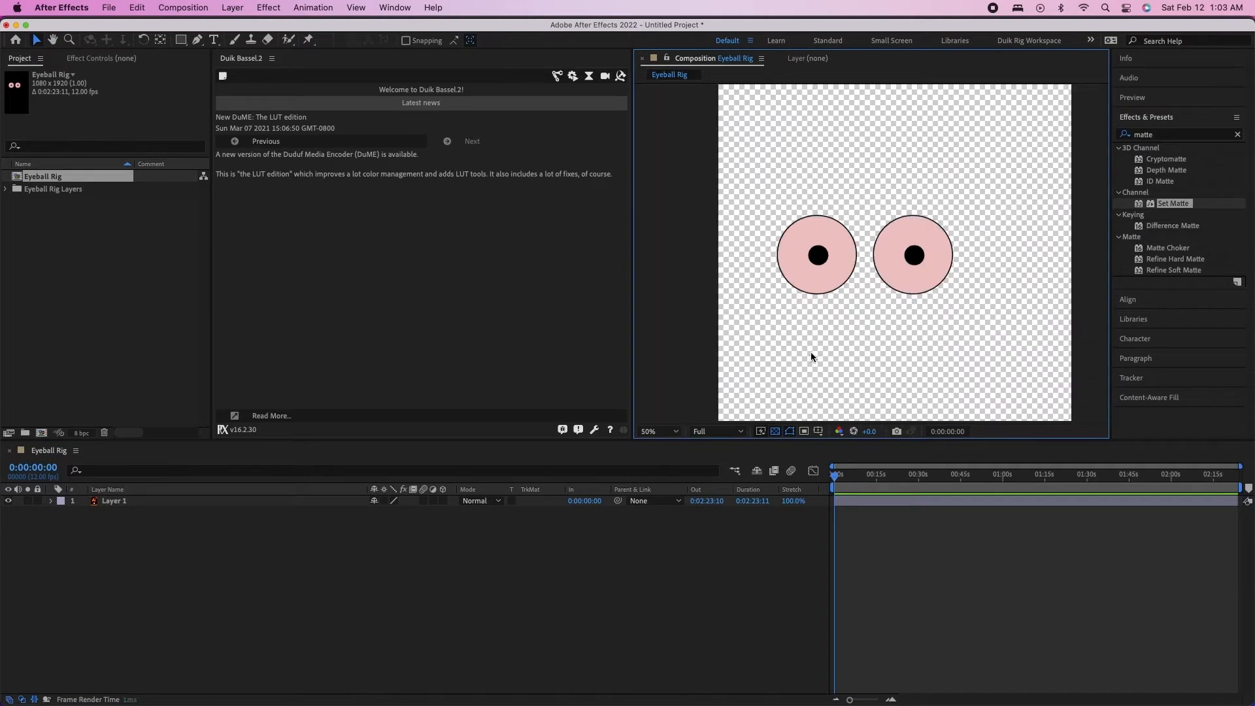
left_click_drag(1001, 211, 794, 334)
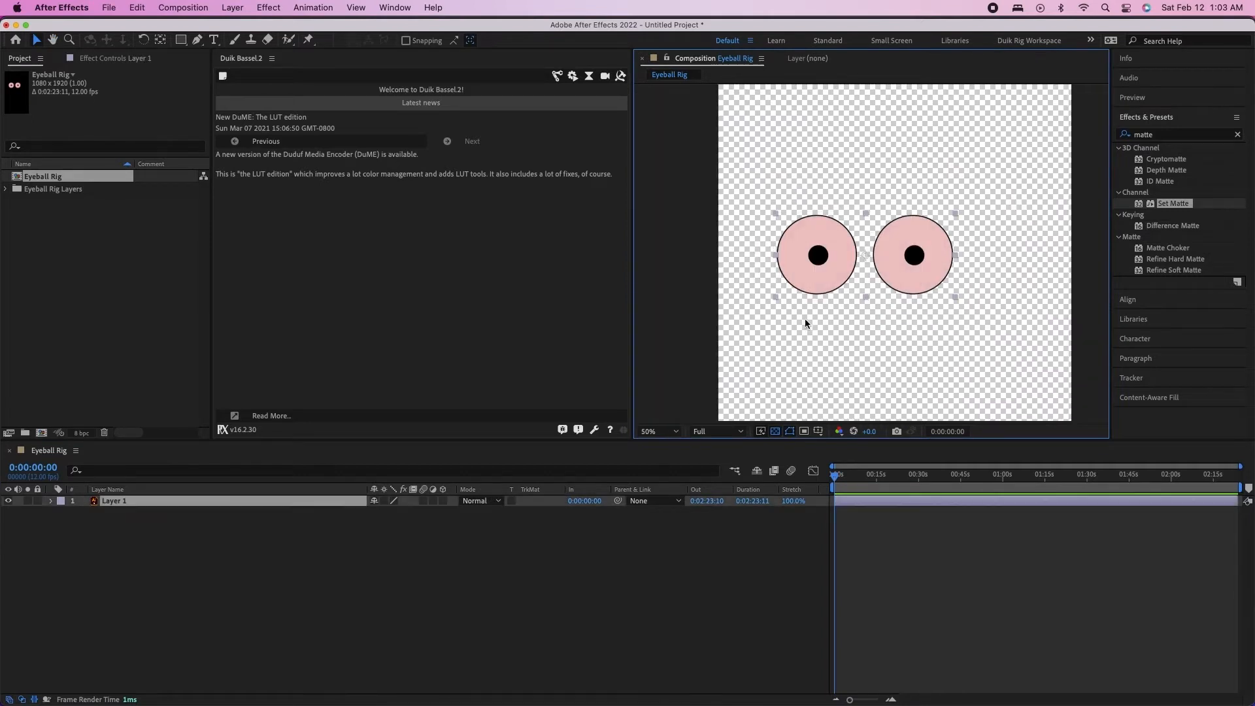
Move the eye artwork layer down and to the right in the composition
left_click_drag(830, 276, 866, 310)
left_click(311, 649)
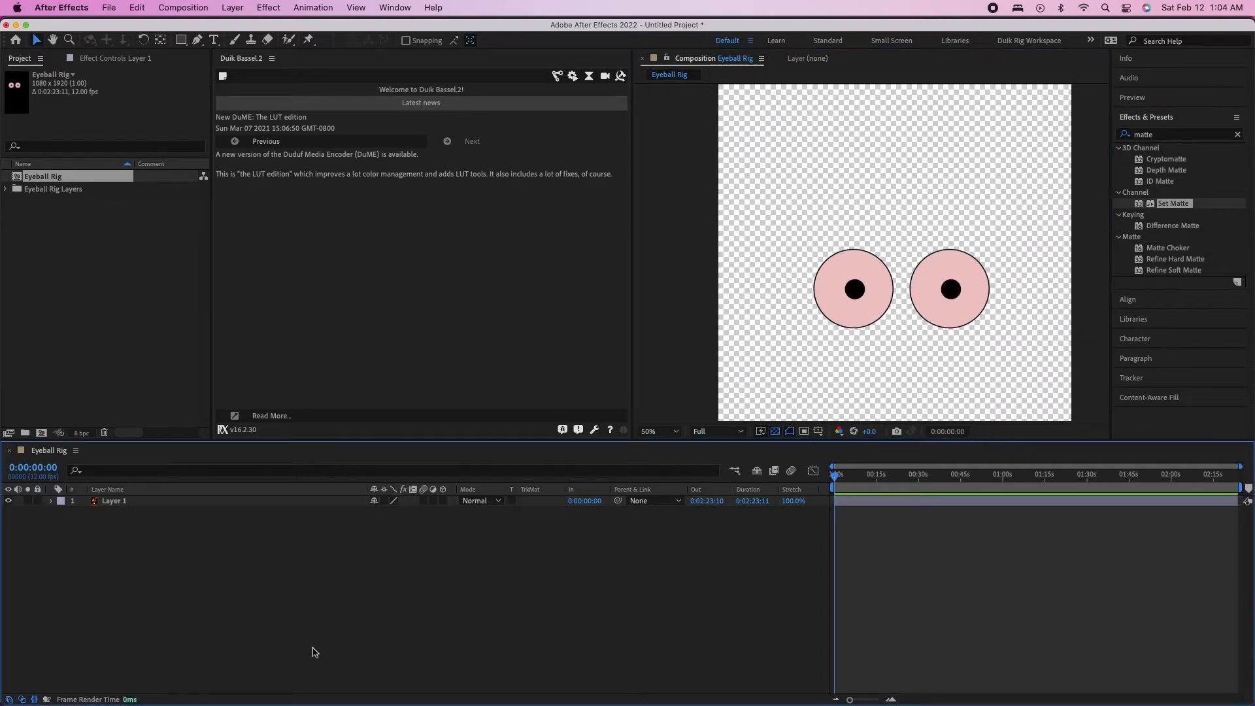
left_click(118, 505)
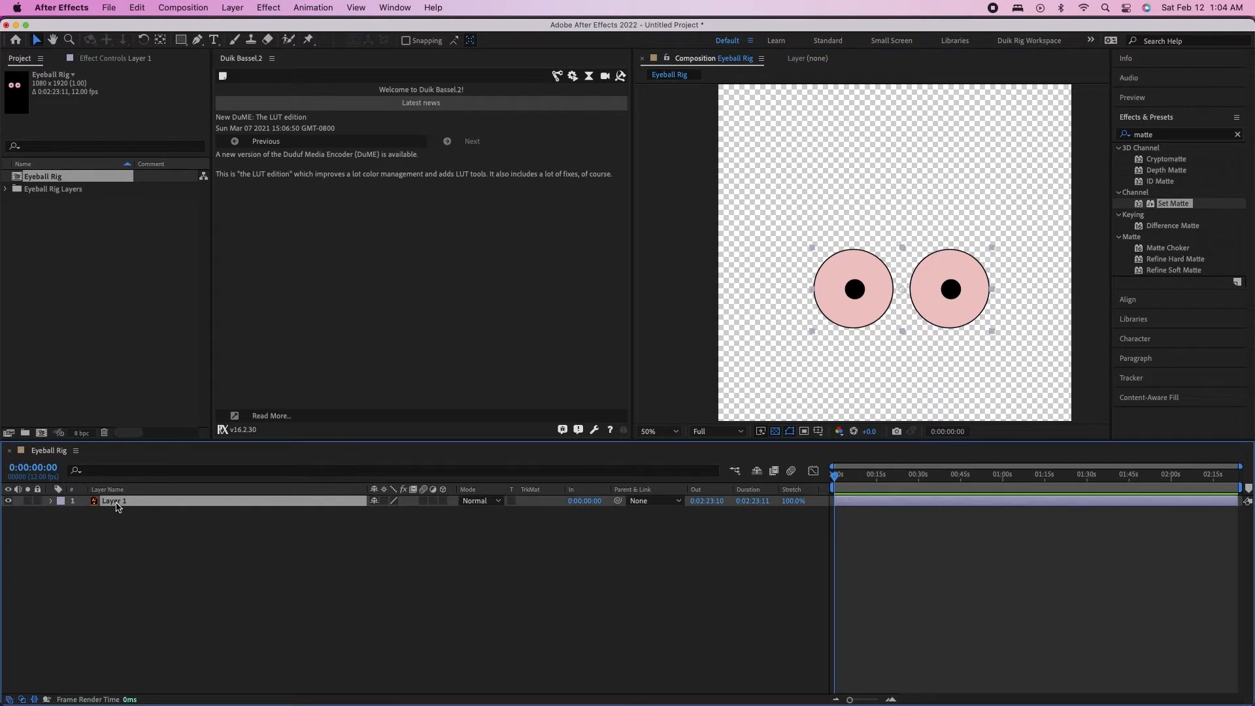
right_click(118, 506)
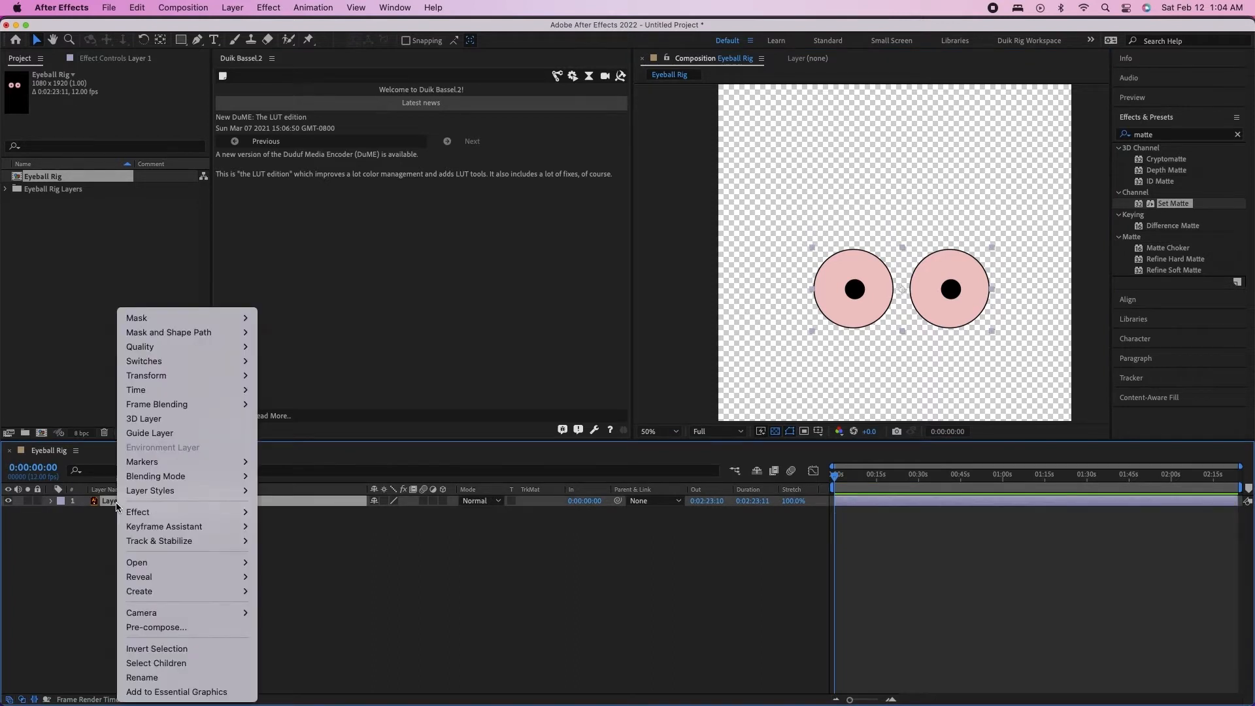
left_click(907, 266)
Set the Eyeball Rig composition's size to 1920 px wide by 1080 px high
key("super+k")
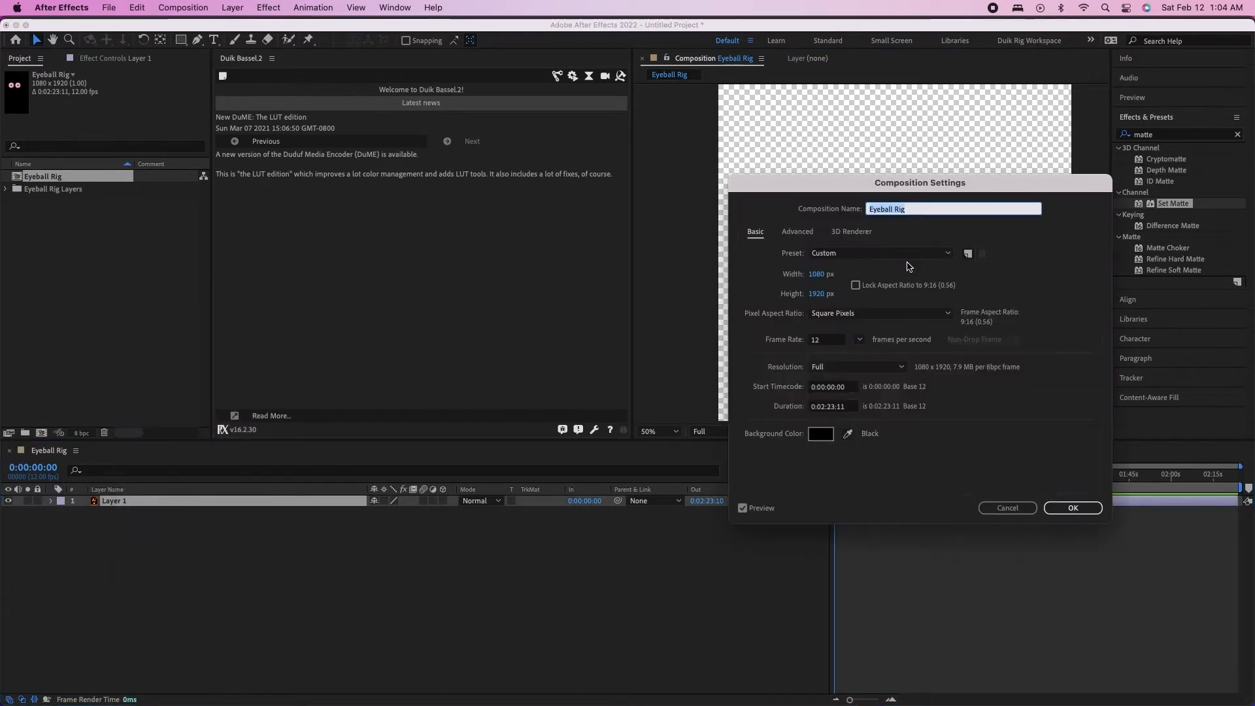
left_click(816, 294)
type("1080")
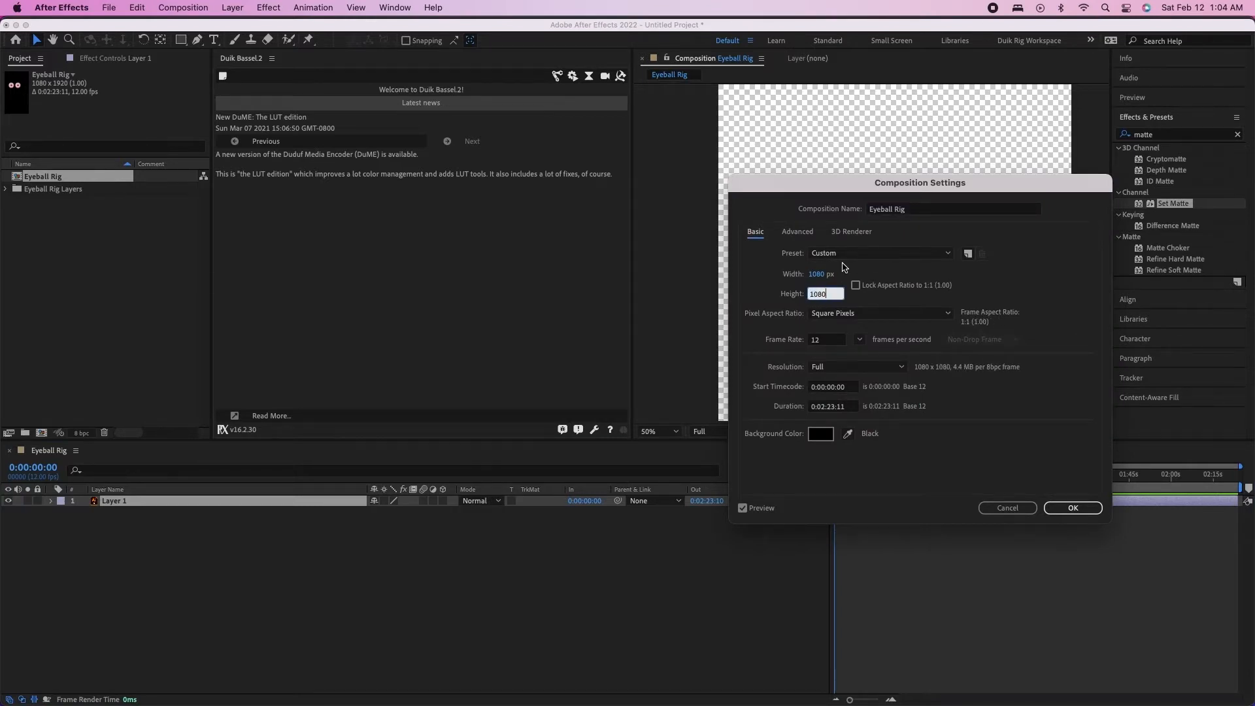
left_click(822, 275)
type("1920")
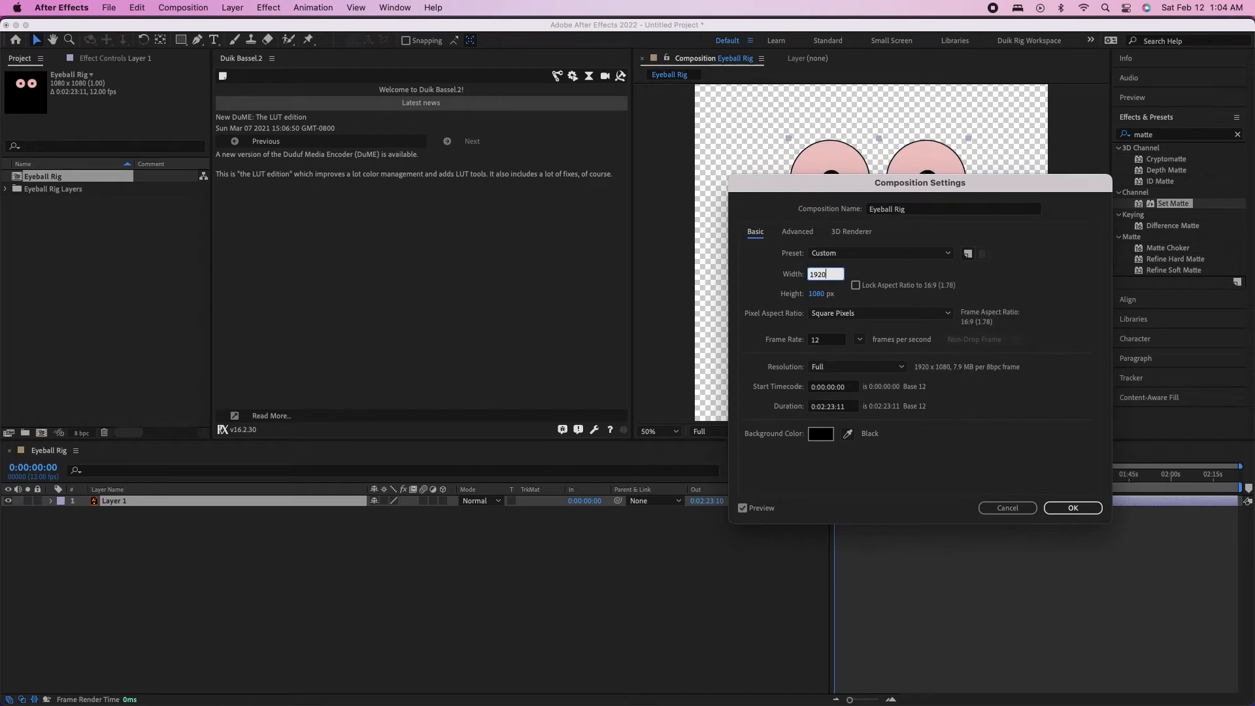
key("Return")
Reposition the eye artwork lower, around the middle of the resized composition
left_click_drag(885, 178, 901, 260)
key("comma")
key("period")
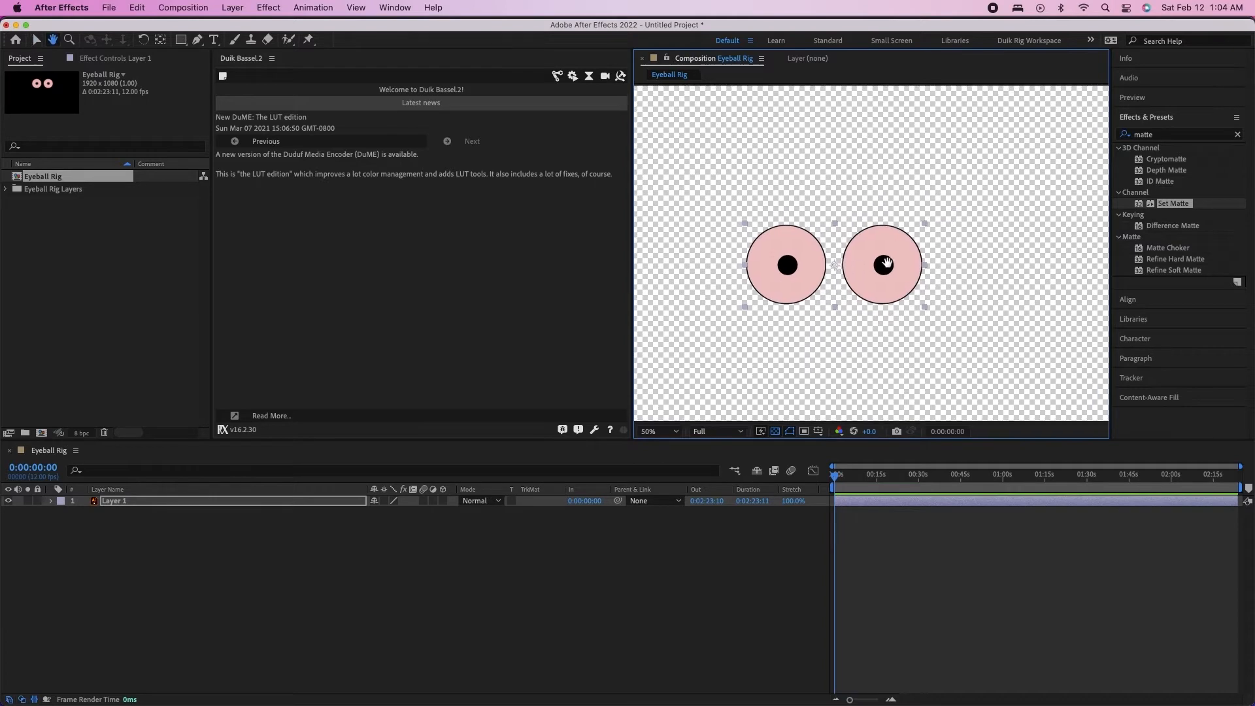
Convert the Layer 1 artwork into an editable shape layer with Create Shapes from Vector Layer
left_click(140, 580)
left_click(126, 499)
right_click(138, 486)
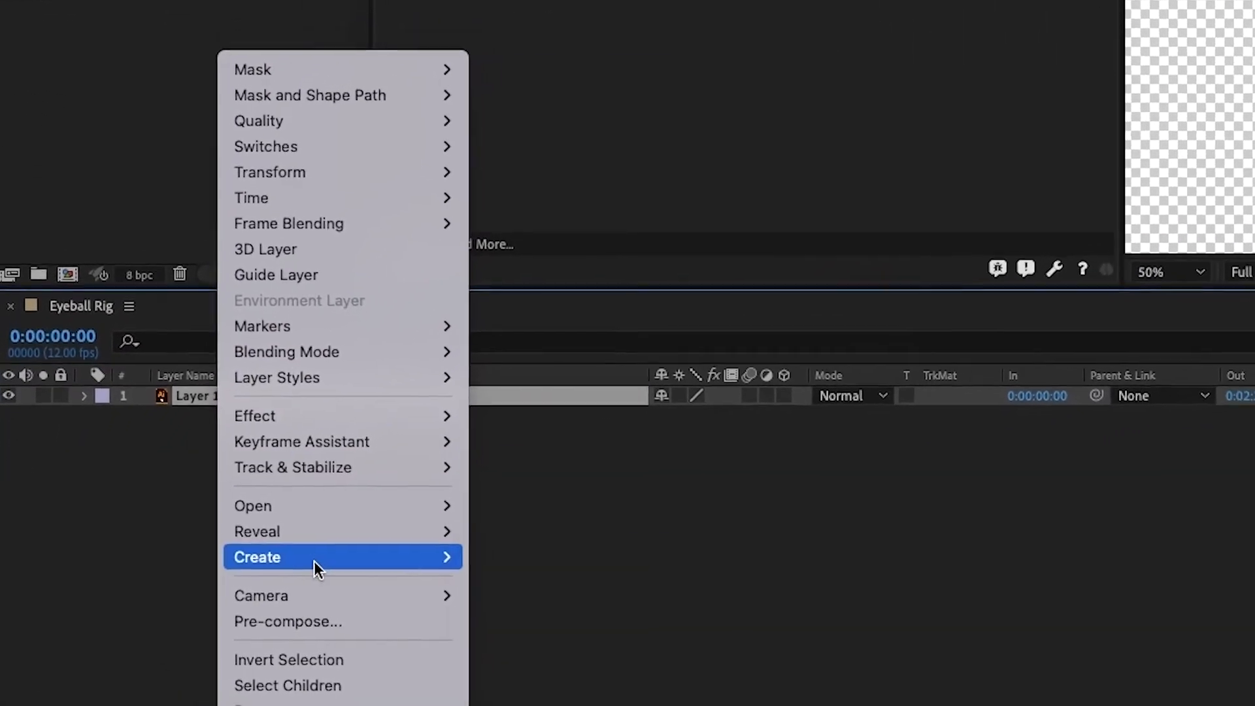
mouse_move(438, 557)
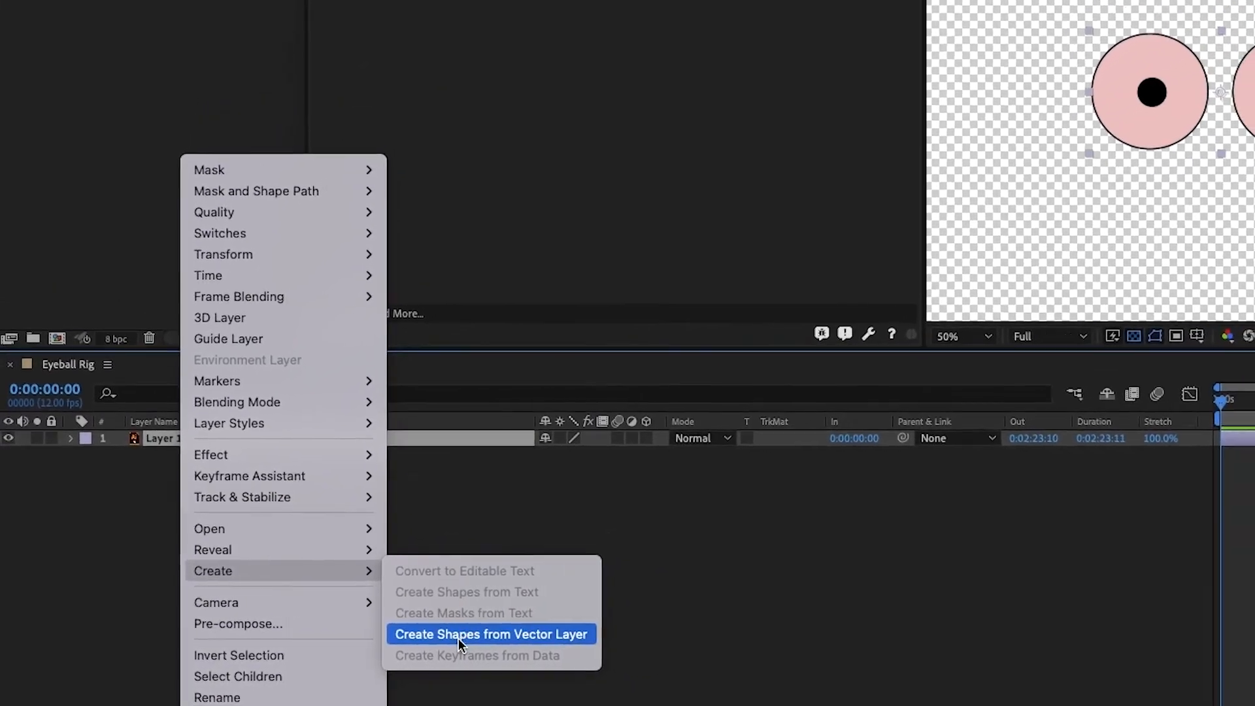
left_click(481, 634)
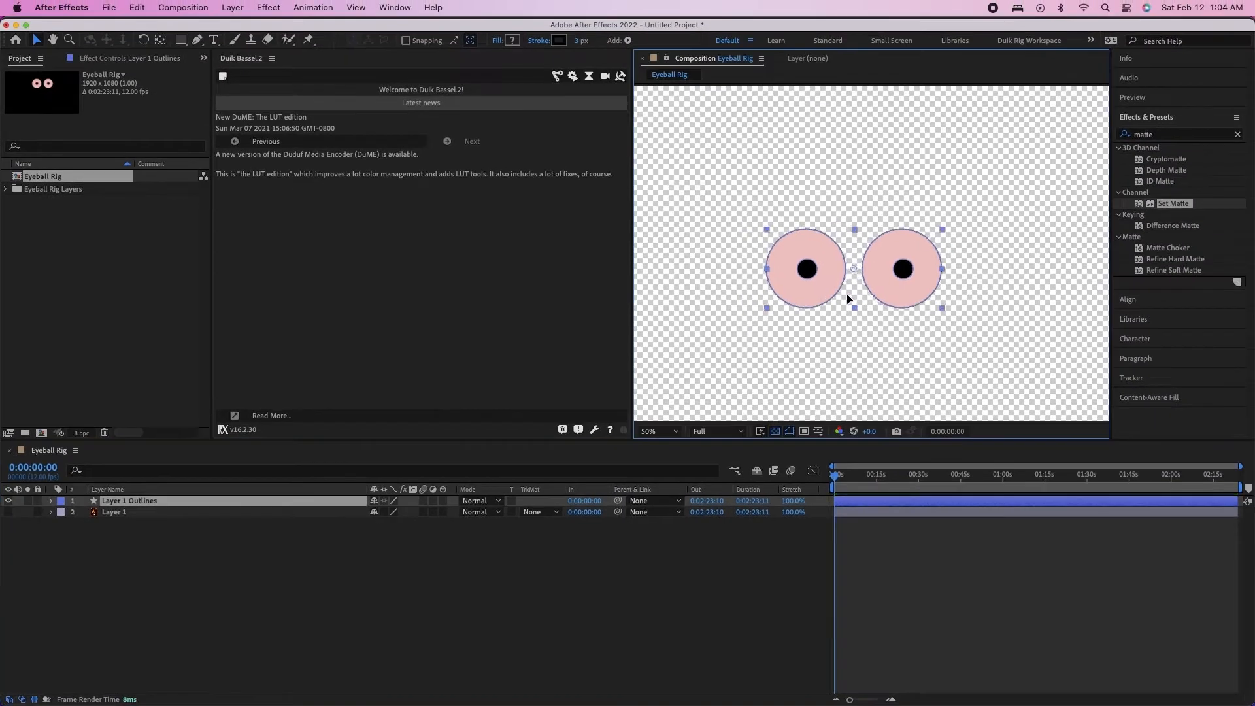
Compare the Layer 1 Outlines shape layer with the original Layer 1 artwork
left_click(111, 513)
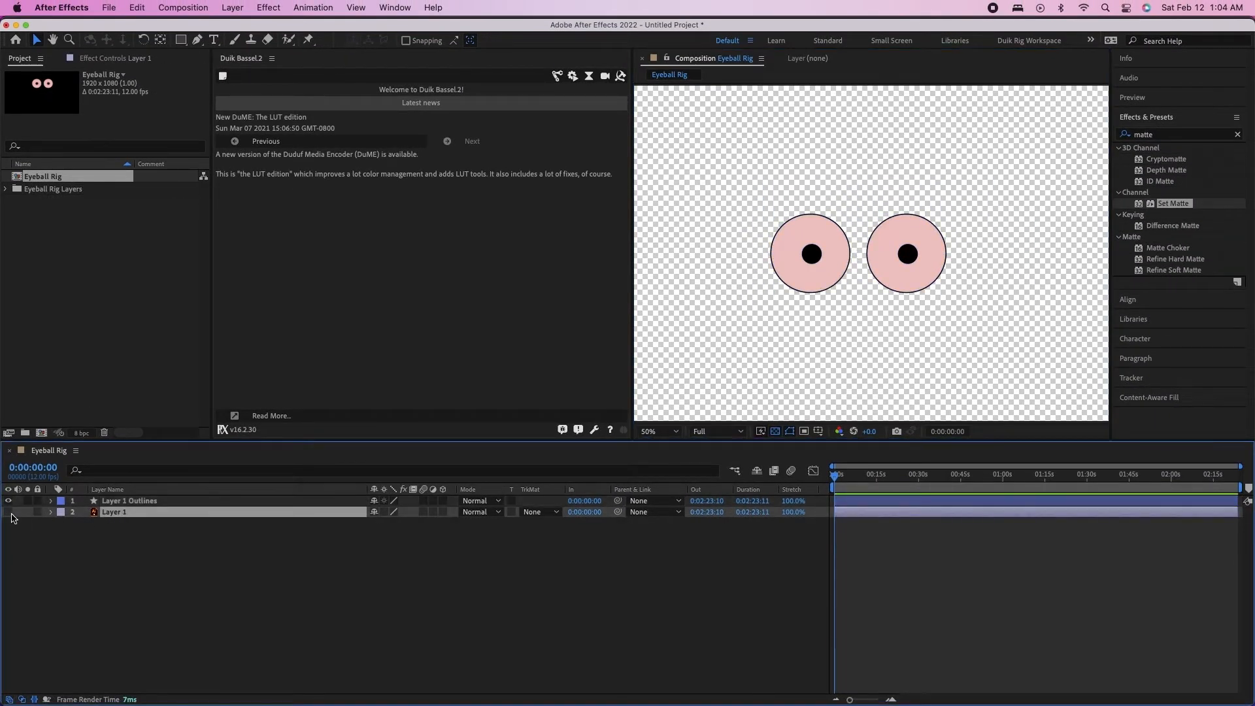
left_click(132, 502)
left_click(124, 514)
left_click(126, 503)
left_click(122, 514)
left_click(128, 502)
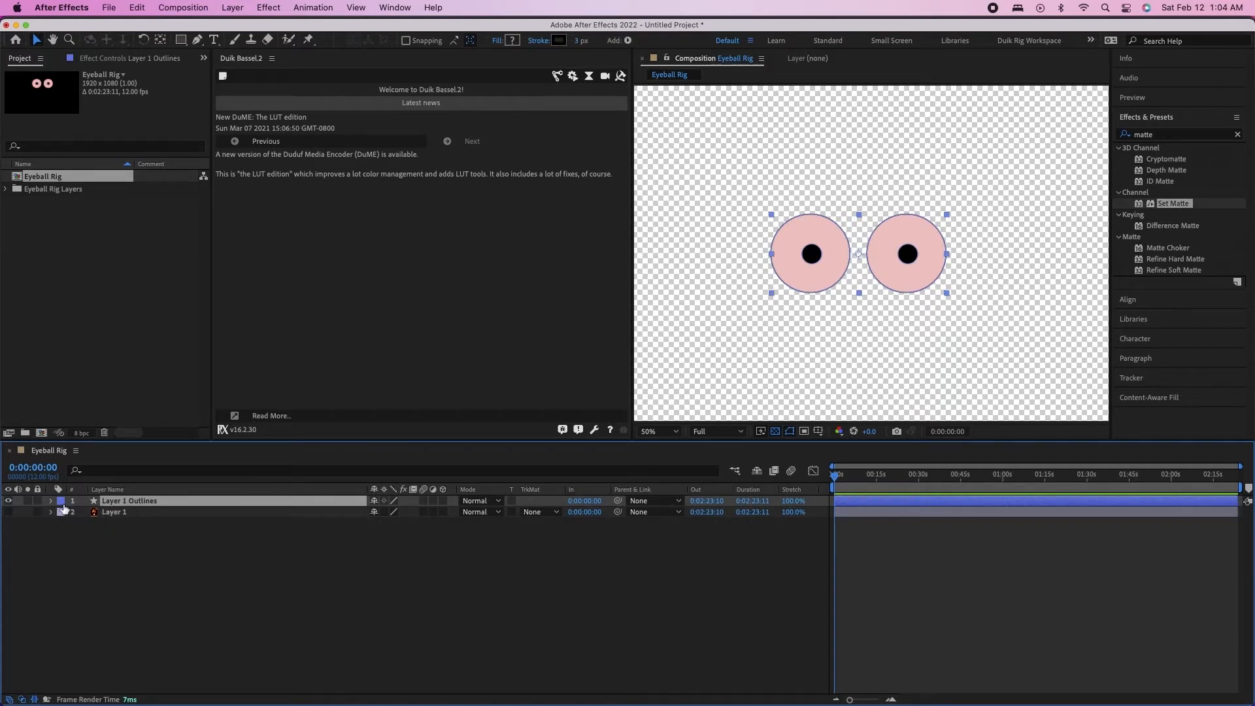
left_click(808, 260)
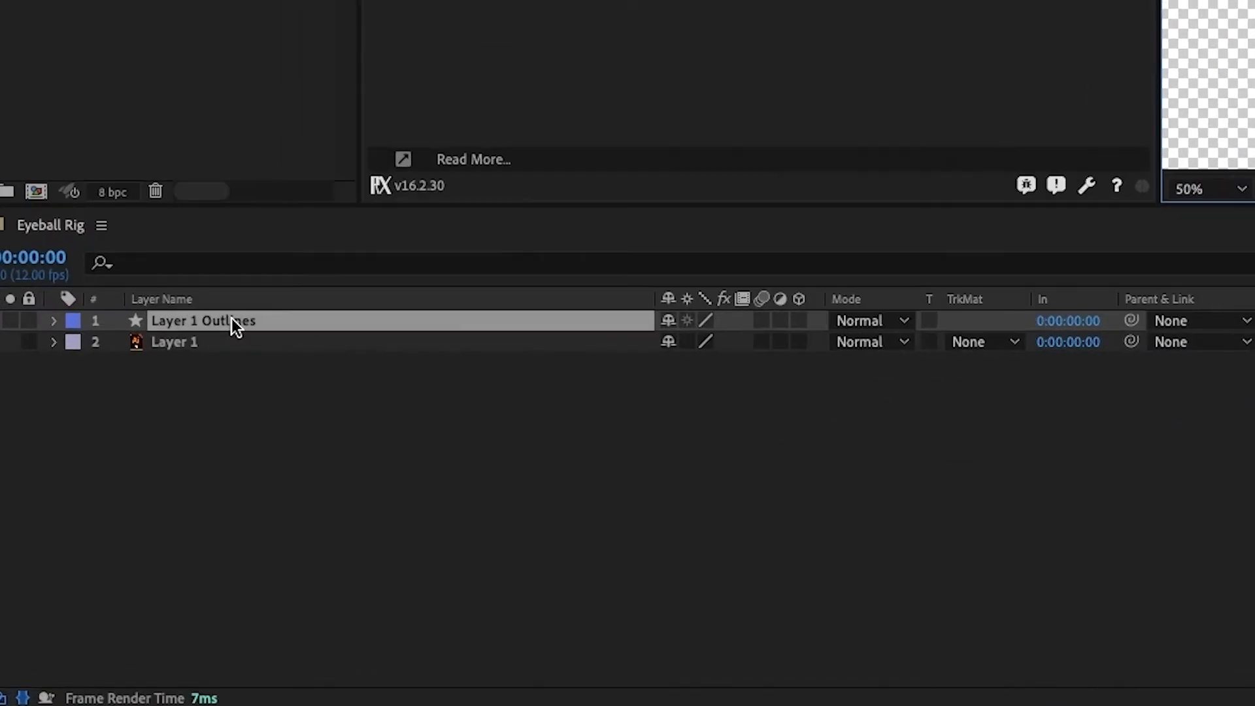
Expand the contents of Layer 1 Outlines and examine its shape groups
left_click(51, 500)
left_click(75, 343)
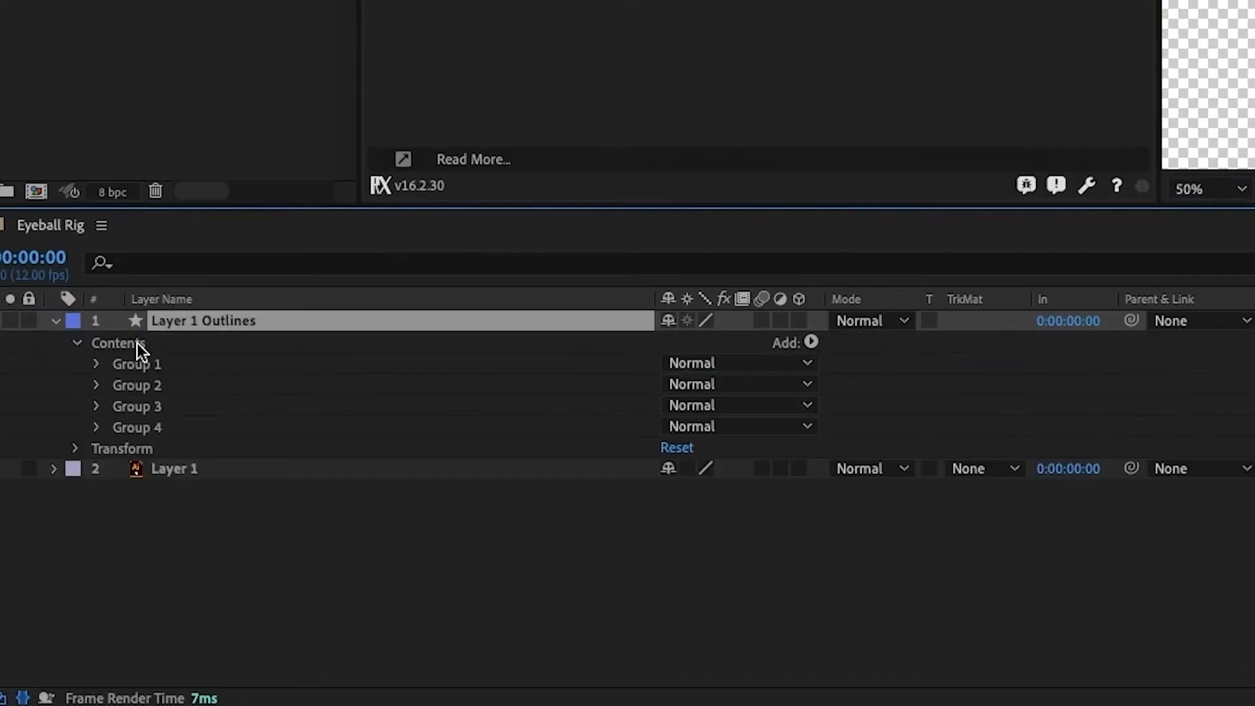
left_click(129, 439)
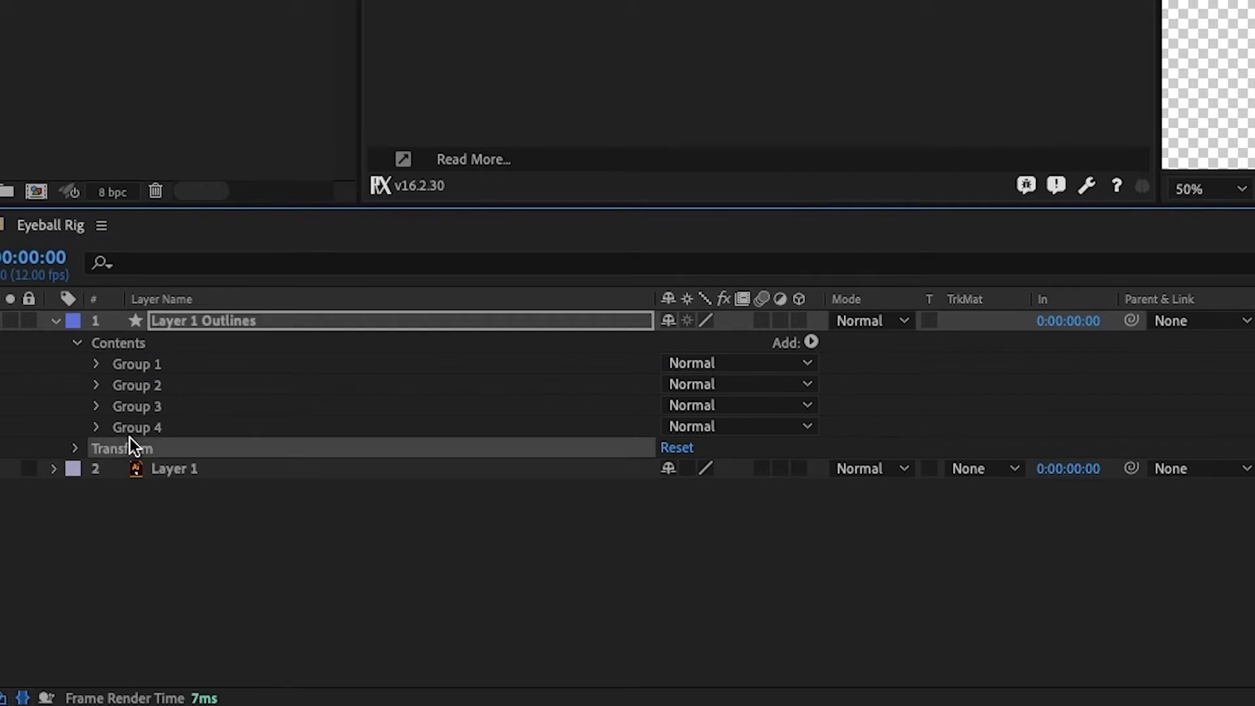
left_click(131, 426)
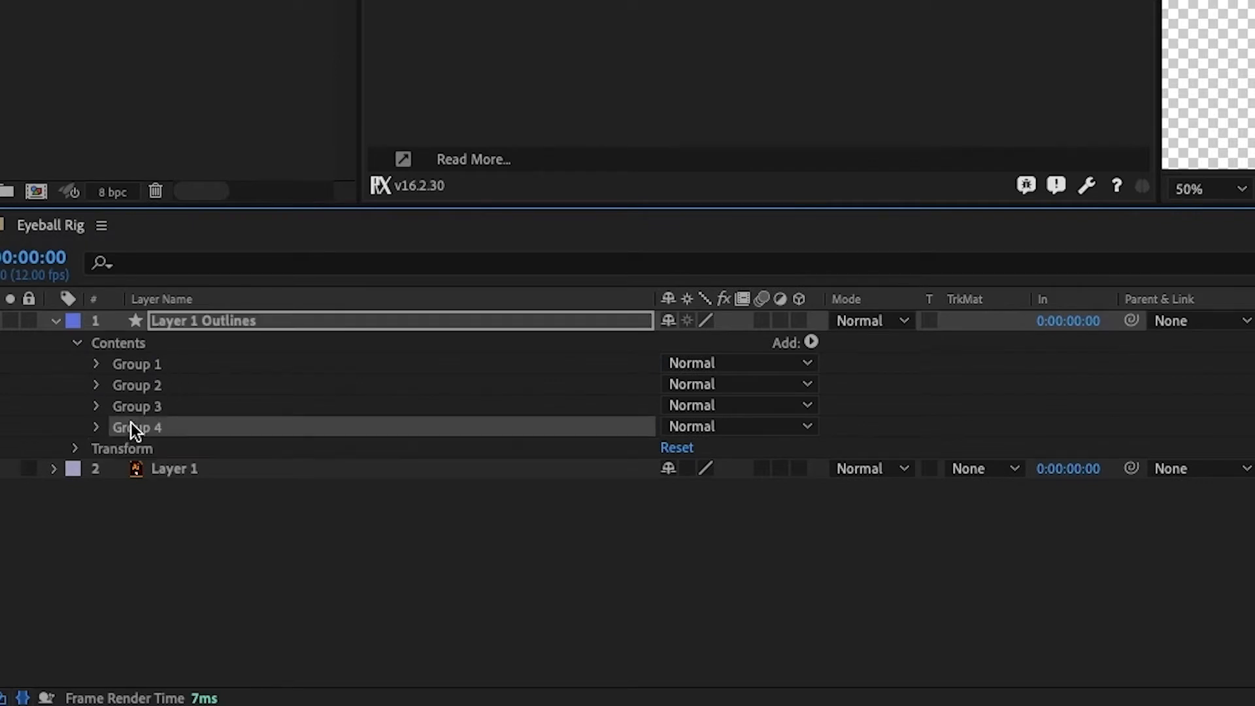
left_click(132, 386)
left_click(133, 366)
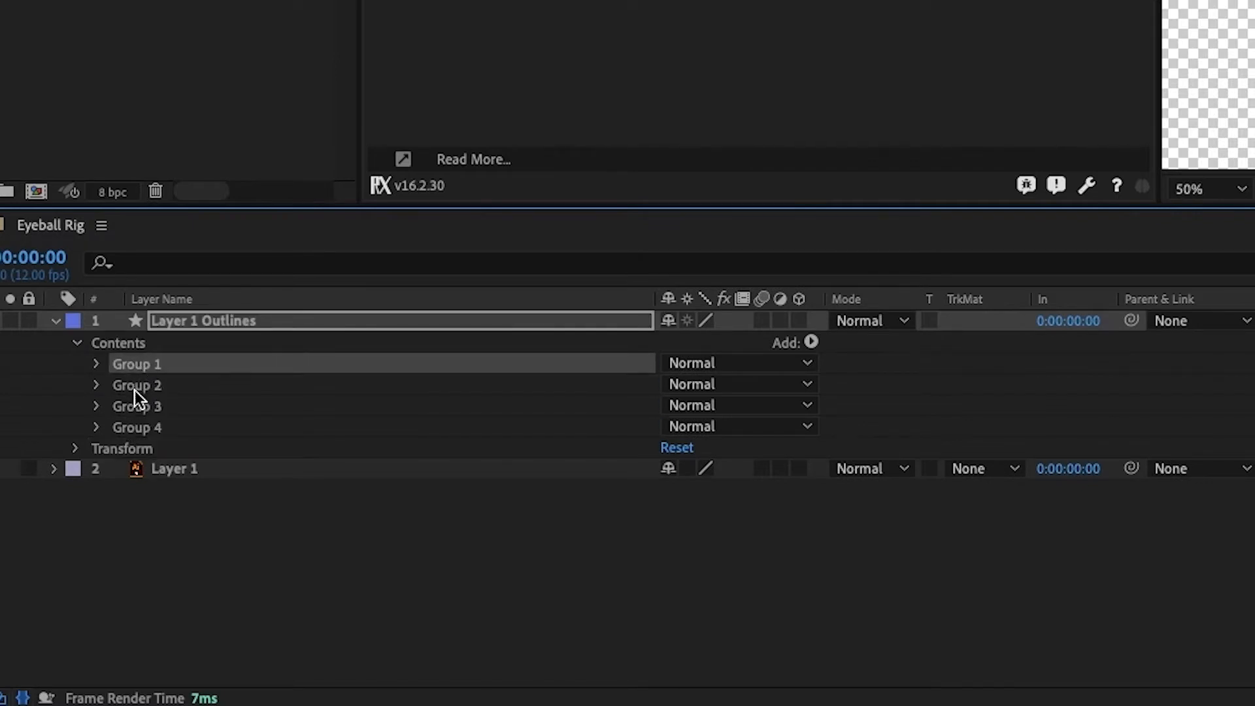
left_click(132, 405)
left_click(132, 424)
left_click(140, 363)
left_click(149, 344)
left_click(187, 320)
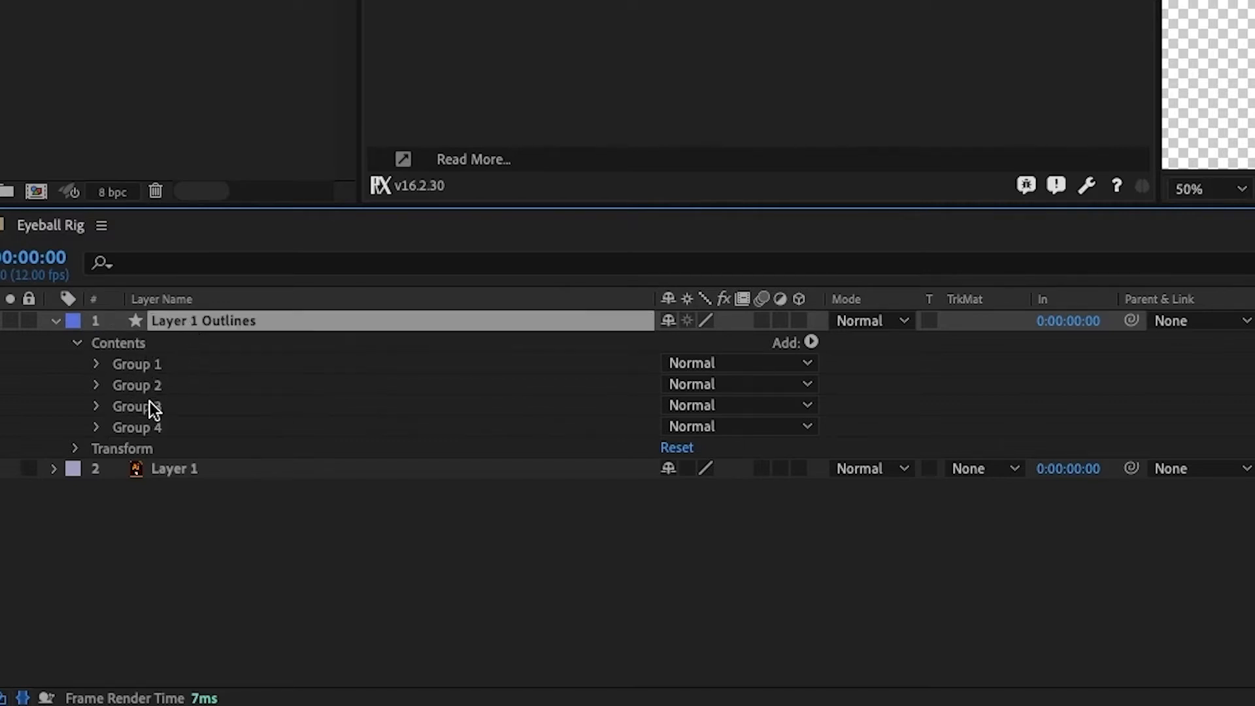
Cut Group 1 and Group 2 out of the Layer 1 Outlines contents
left_click(139, 366)
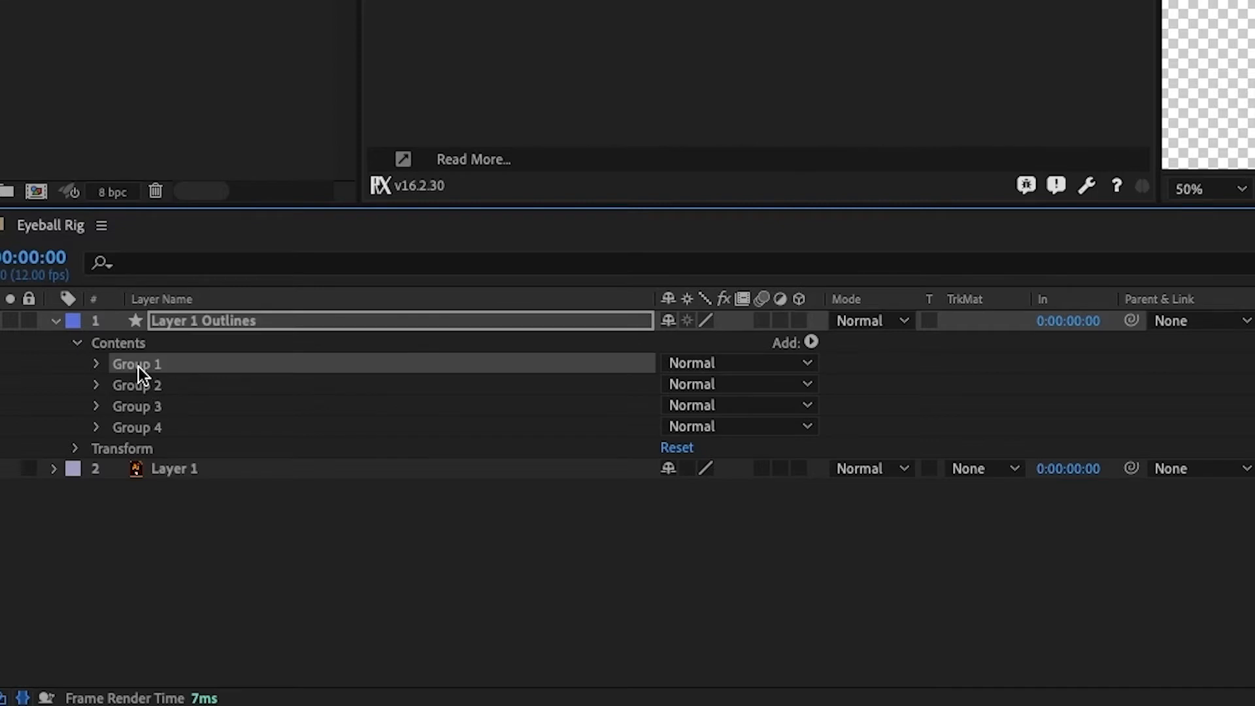
left_click(136, 384, "shift")
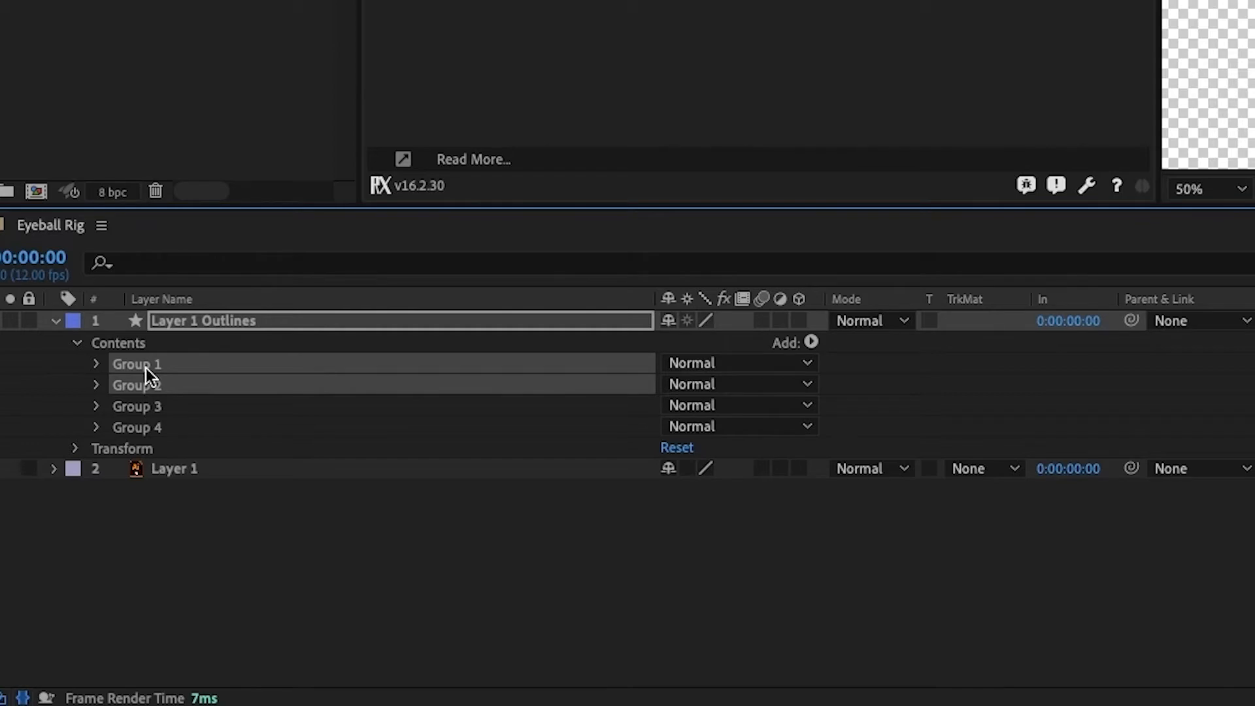
key("Delete")
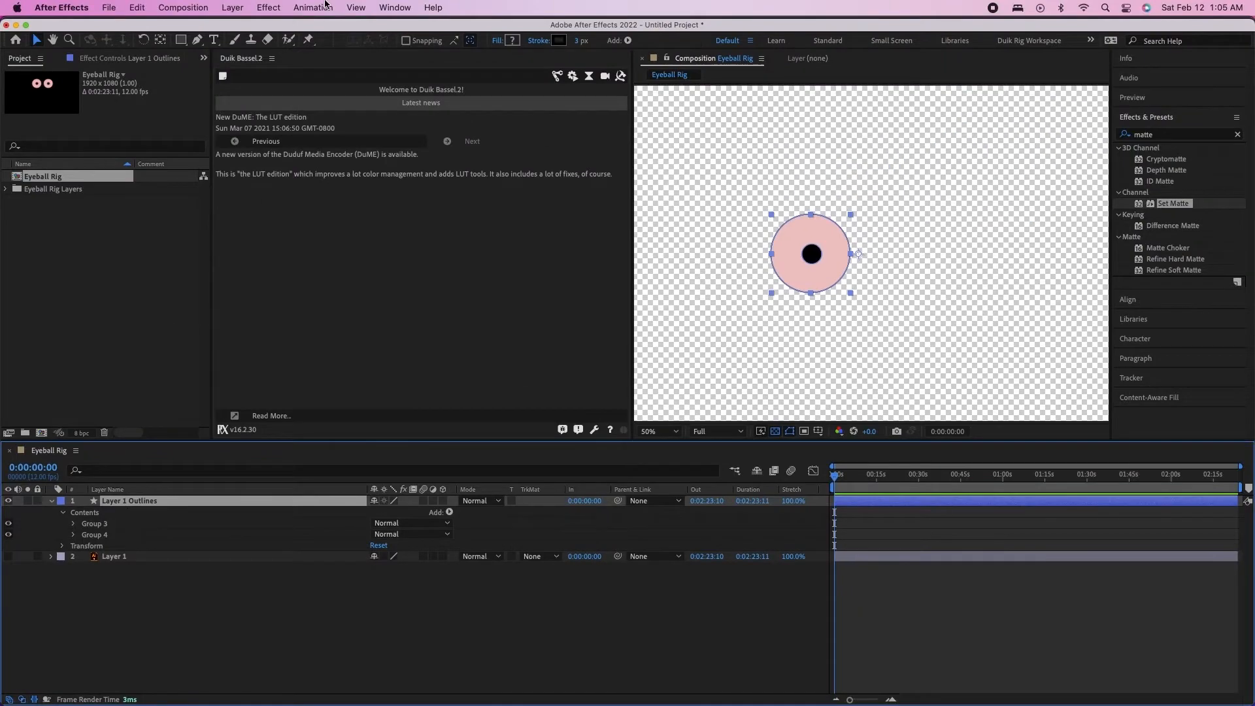
Paste the cut groups into a new shape layer and position that eye to the right of the other eye
left_click(275, 4)
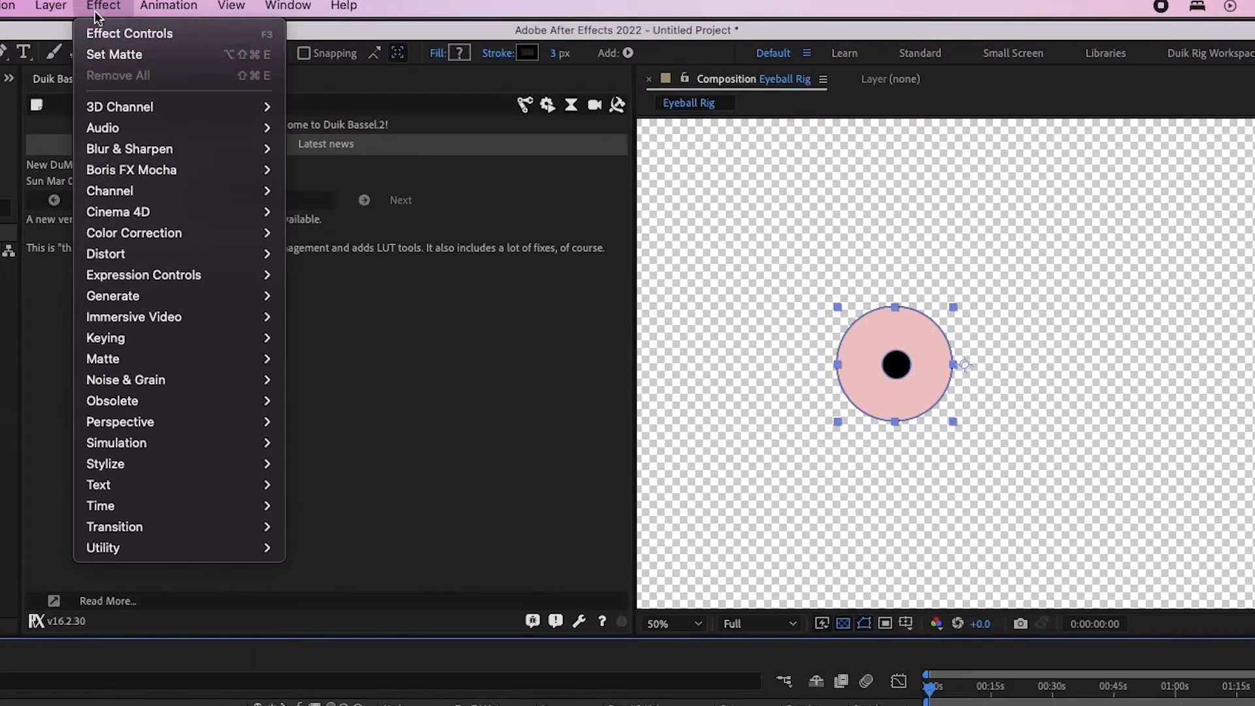
mouse_move(232, 8)
mouse_move(267, 32)
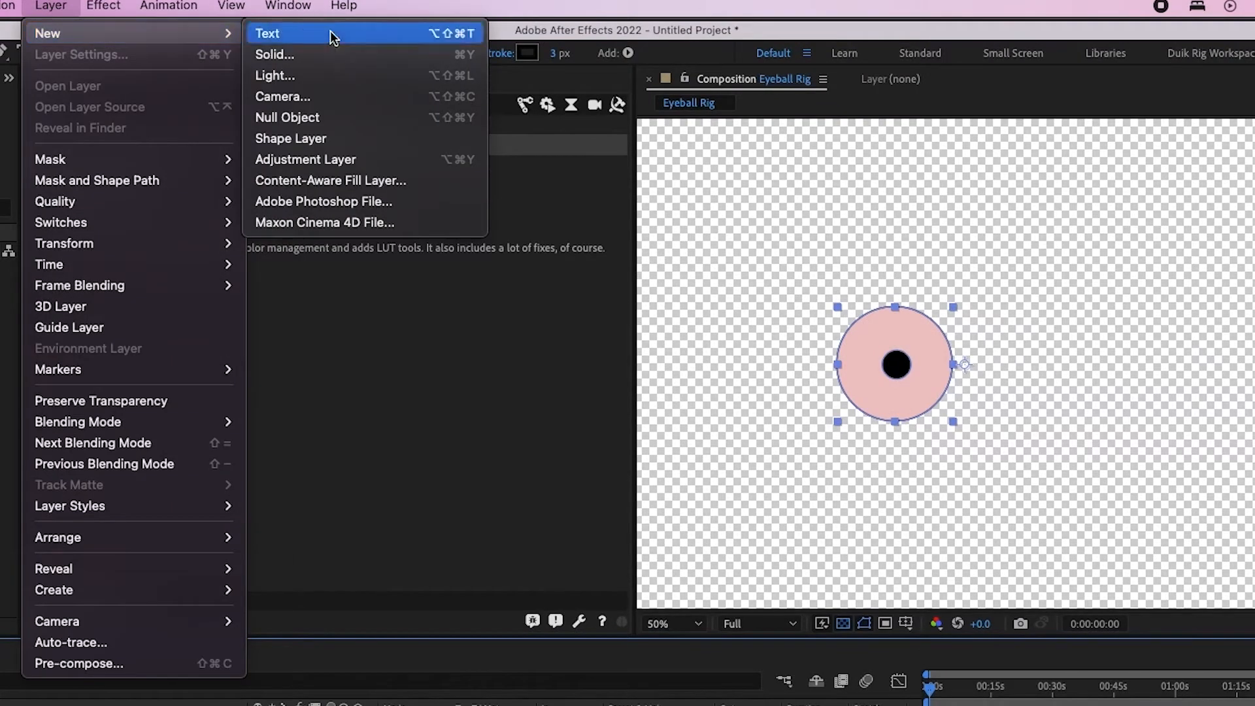
left_click(323, 138)
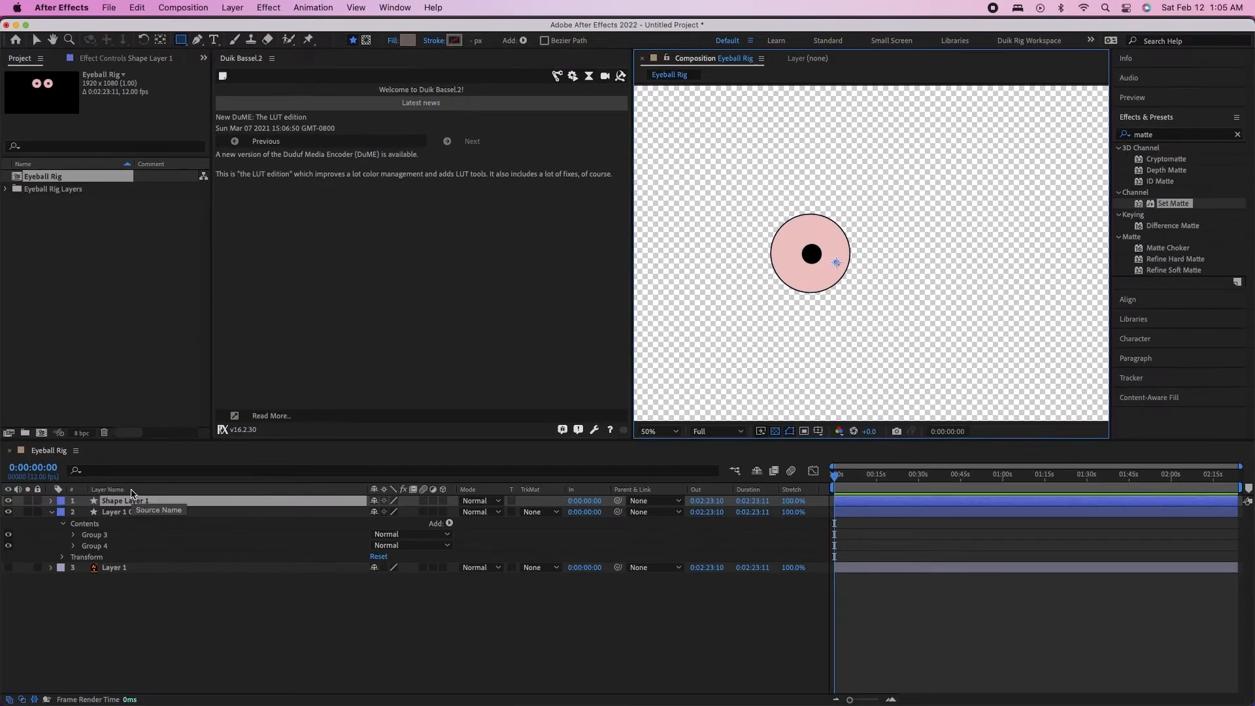
key("super+v")
key("super+alt+Home")
key("v")
left_click_drag(989, 333, 935, 281)
Rename Shape Layer 1 as Left Eye
left_click(127, 502)
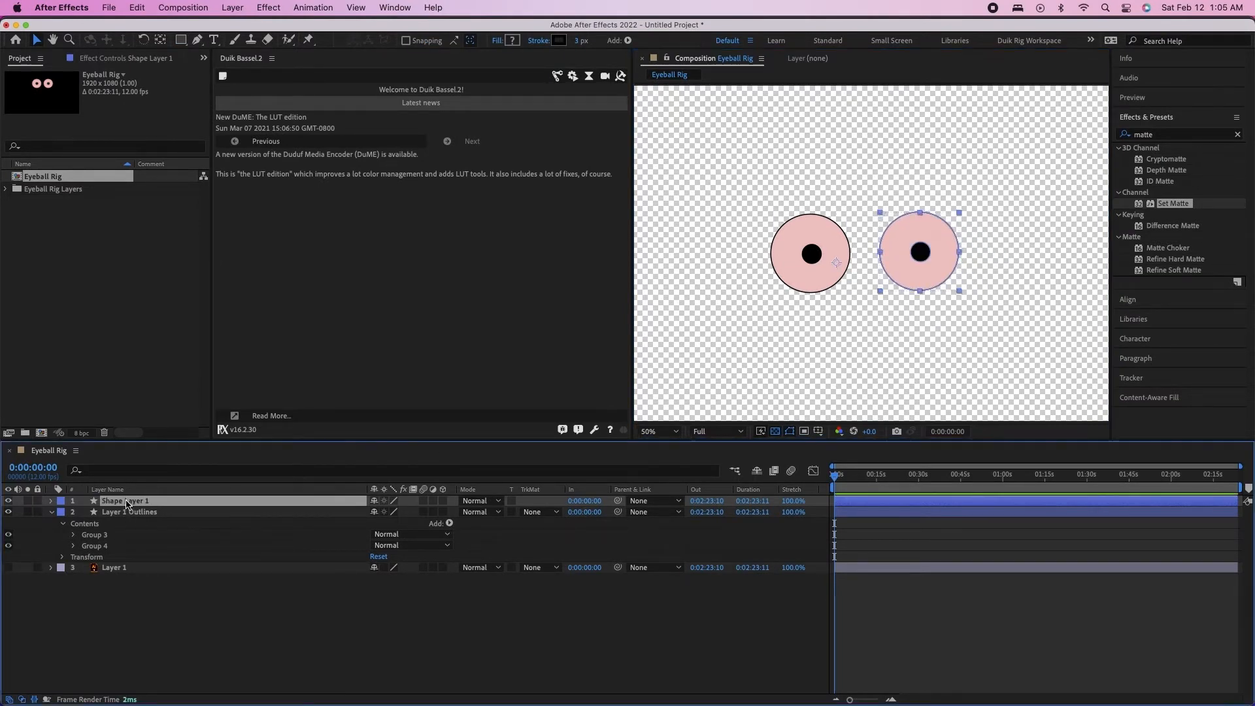
key("Return")
type("Left E")
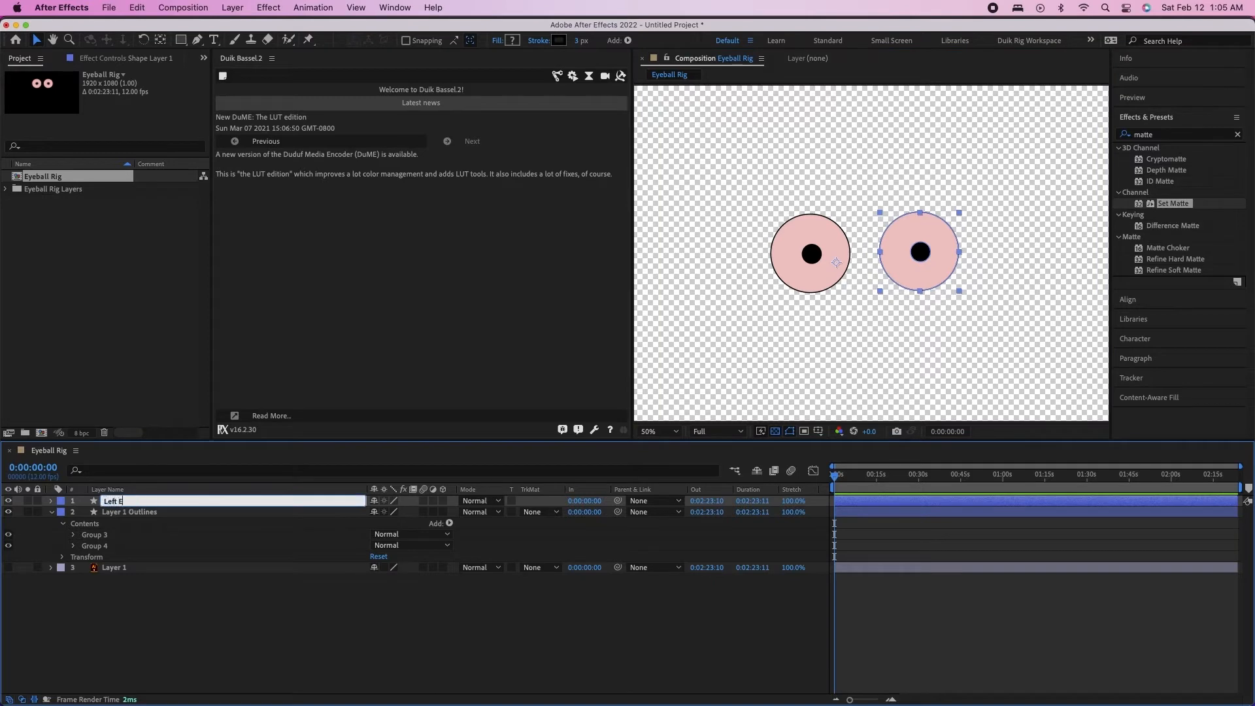
type("ye")
key("Return")
Rename the Layer 1 Outlines layer as Right Eye
left_click(118, 516)
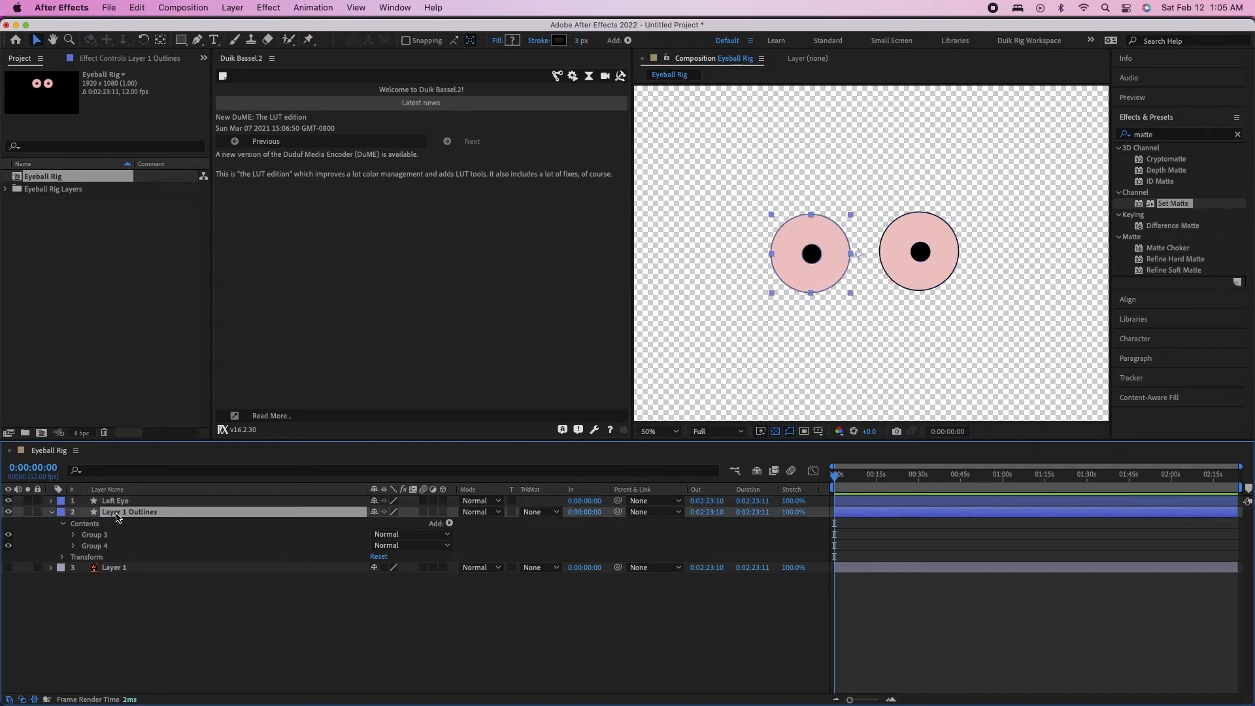
key("Return")
type("Right Eye")
key("Return")
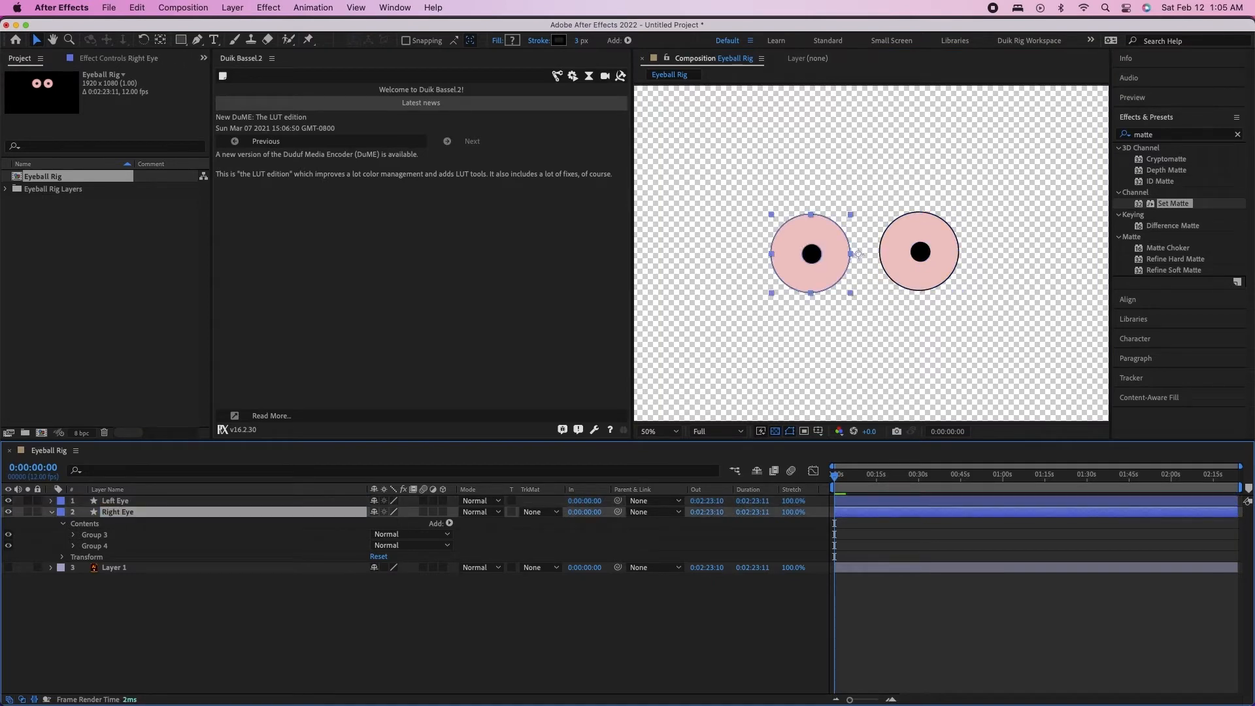
Mark the original Layer 1 as shy and hide shy layers, then collapse the Right Eye layer
left_click(127, 575)
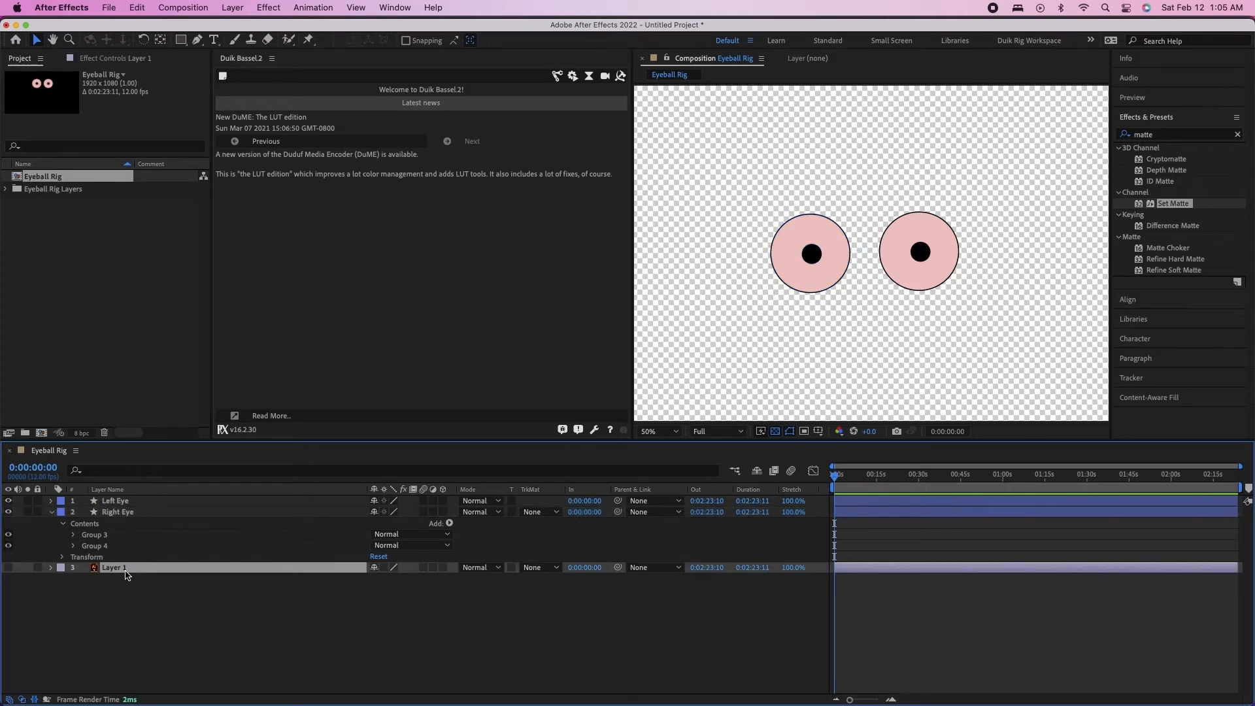
left_click(374, 566)
left_click(756, 471)
left_click(51, 511)
left_click(157, 500)
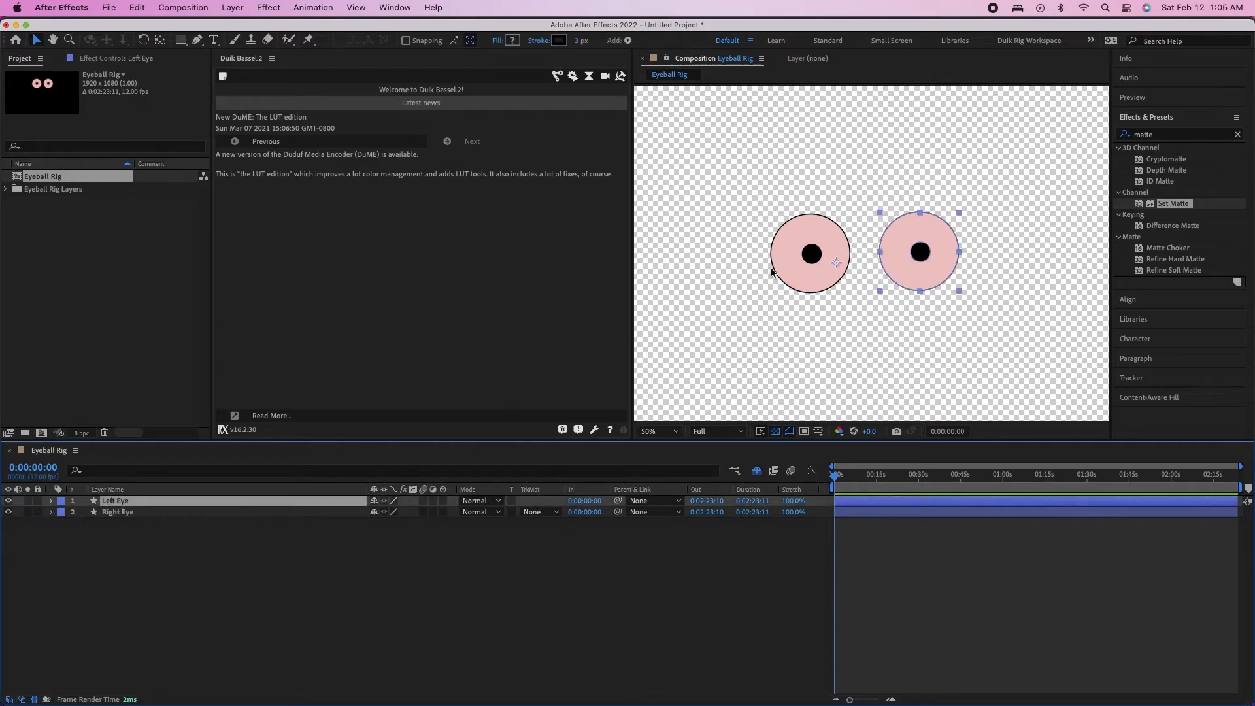
left_click(803, 256)
left_click(200, 541)
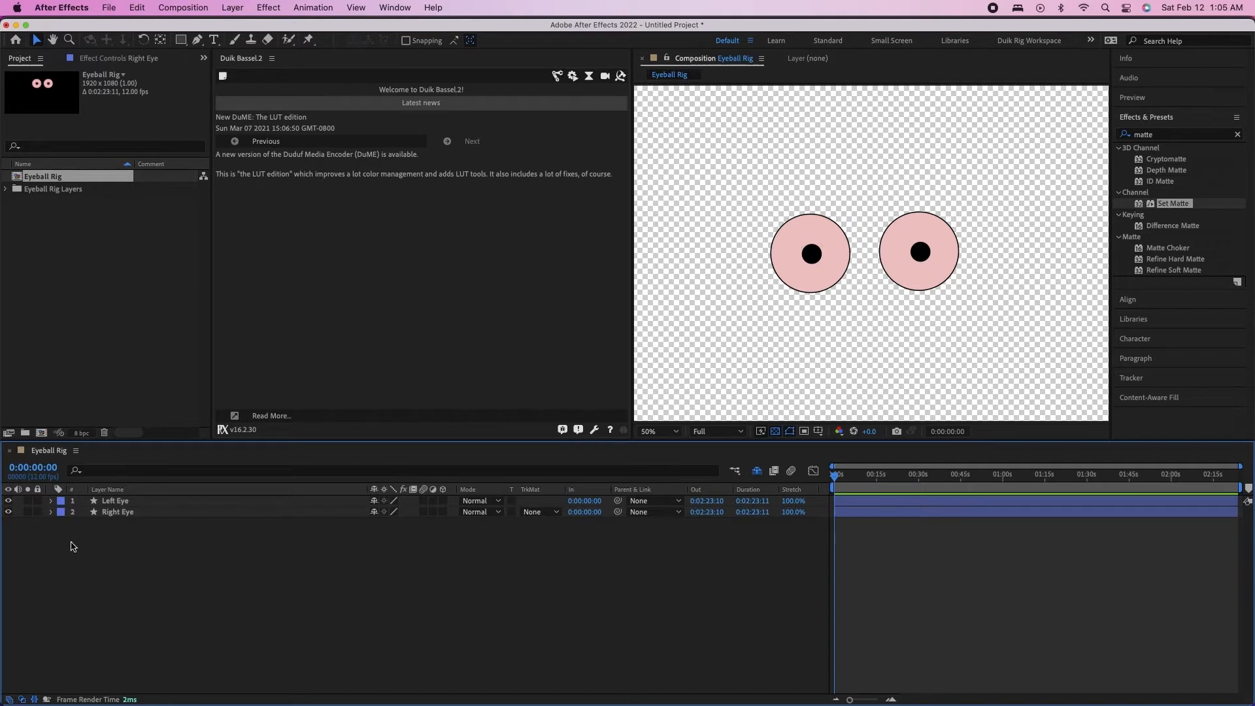
Create a new shape layer above Left Eye and name it Left Upper Eyelid
left_click(111, 502)
left_click(233, 8)
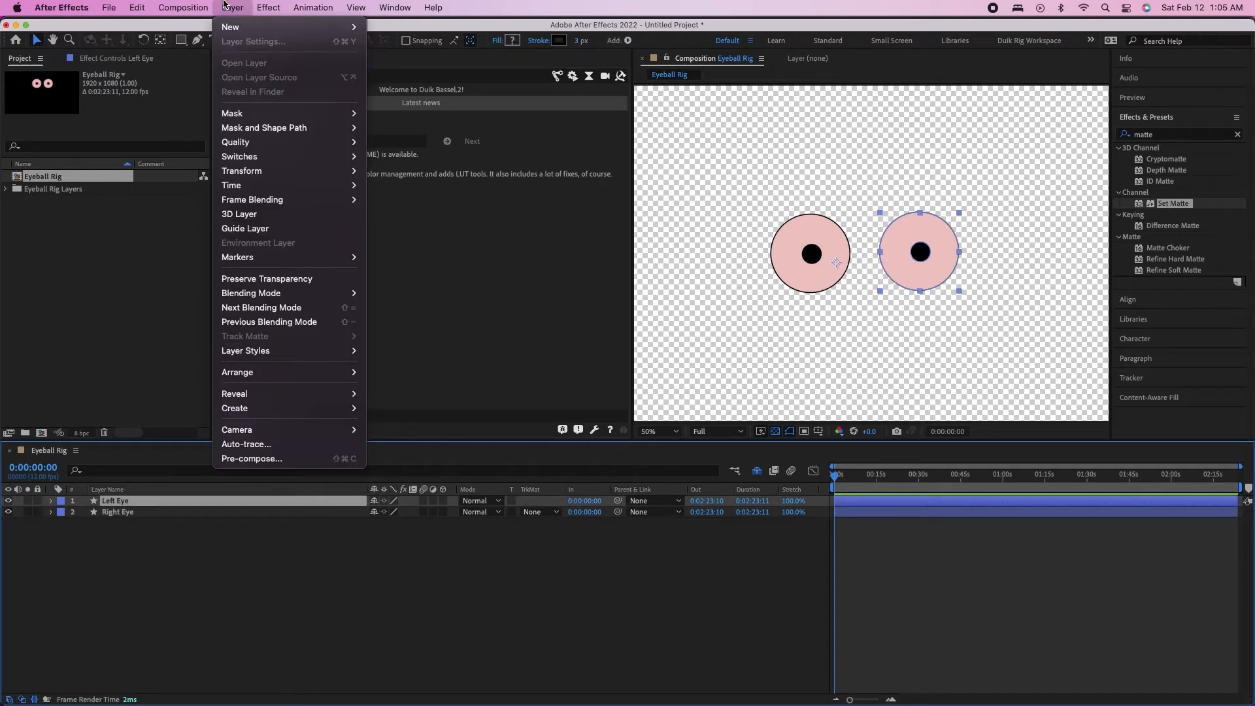
mouse_move(294, 27)
left_click(466, 106)
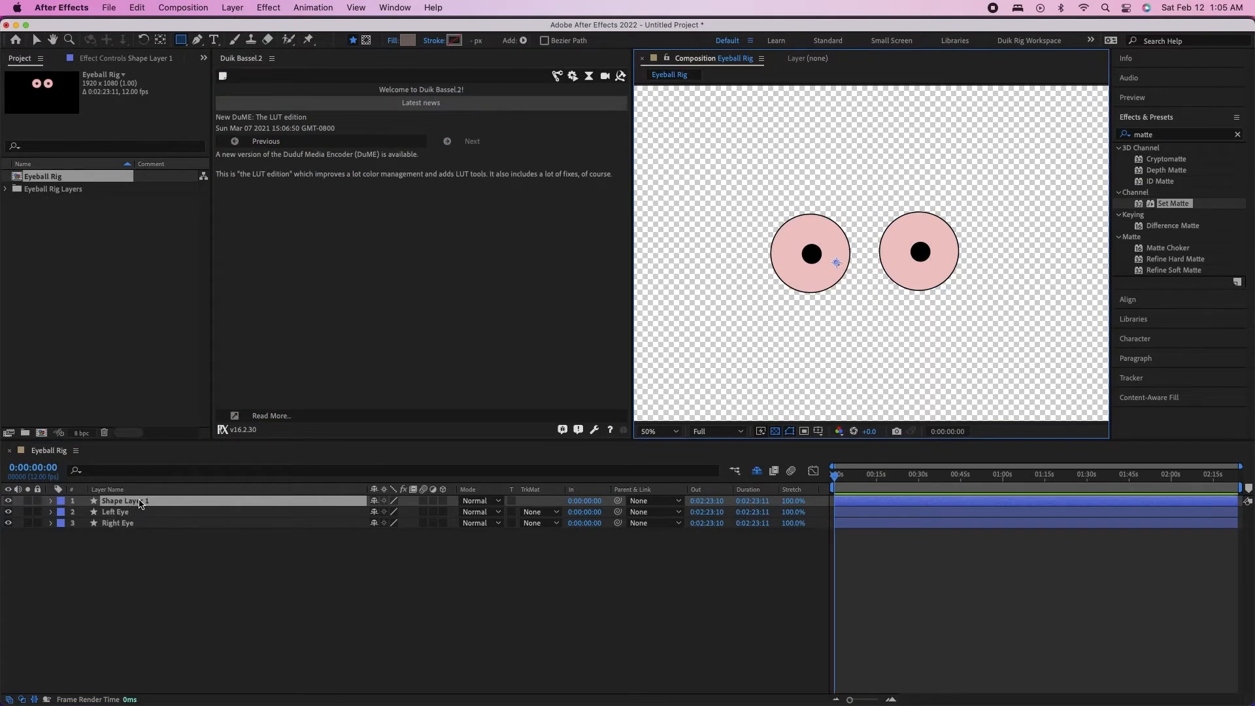
key("Return")
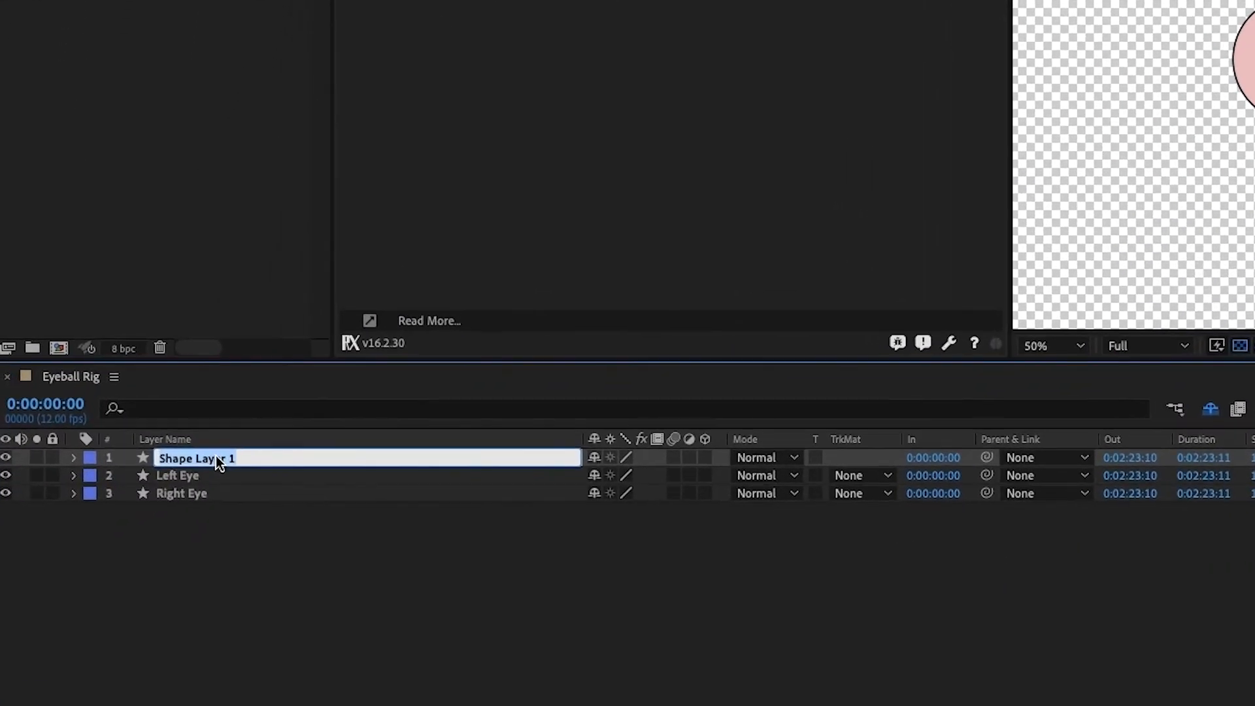
type("Left Upper Eyelid")
key("Return")
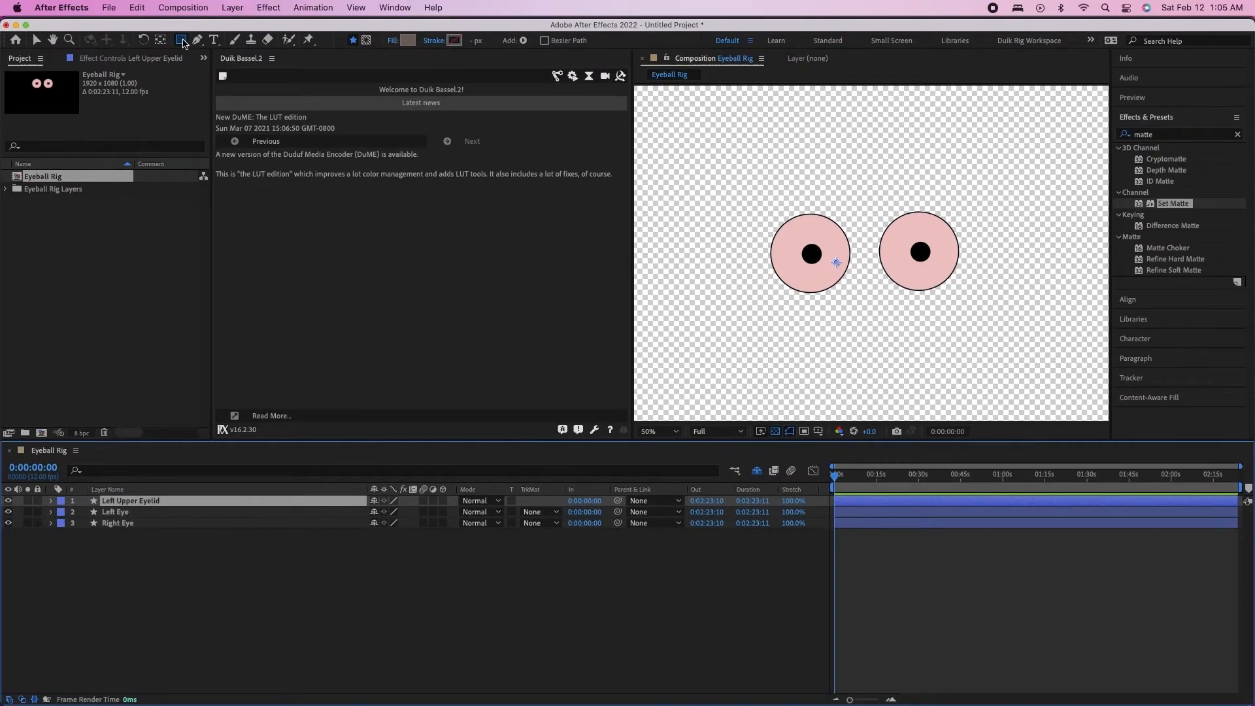
Draw a rectangle with fill colour 746660 on the Left Upper Eyelid layer, covering the upper half of the eye at the left of the composition
left_click(184, 40)
left_click(211, 42)
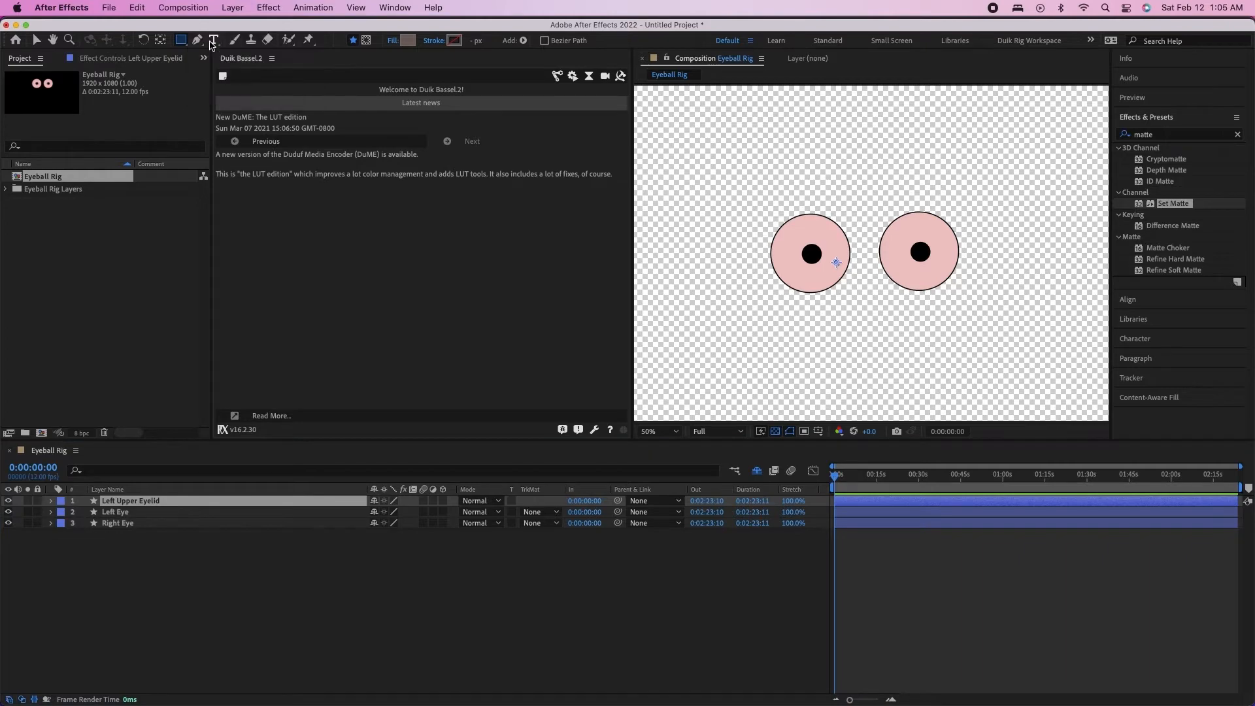
left_click(408, 40)
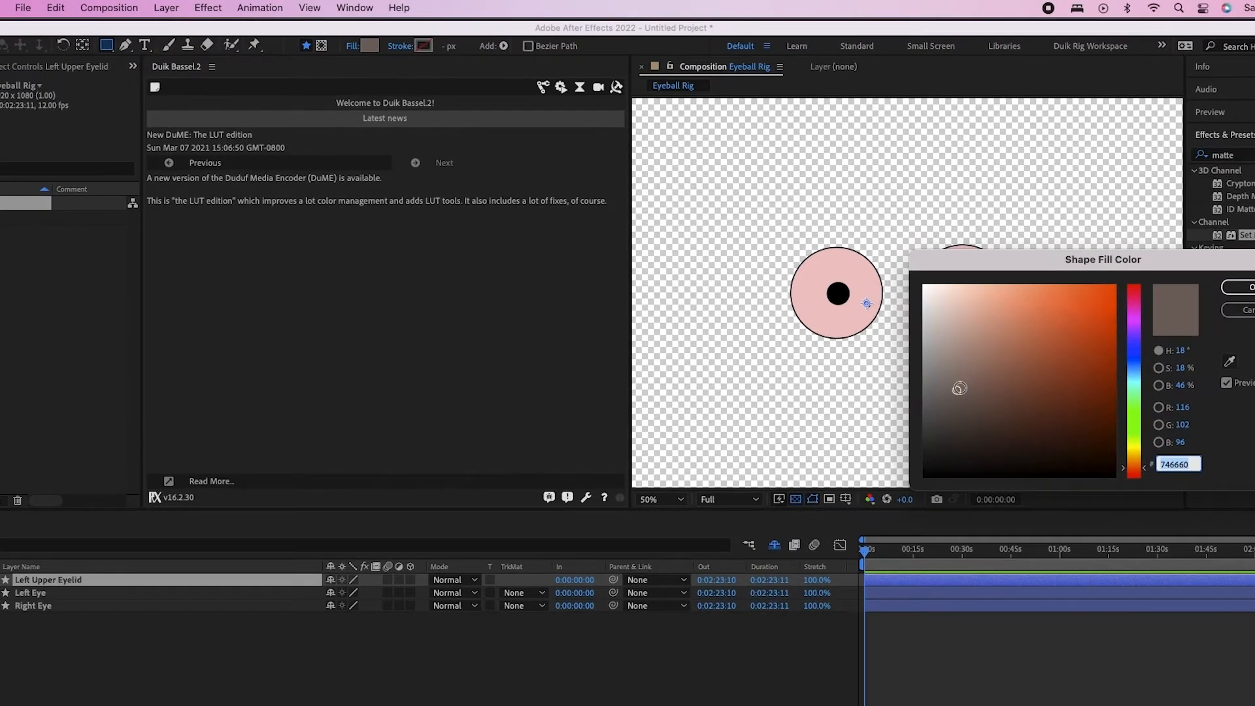
left_click(1241, 290)
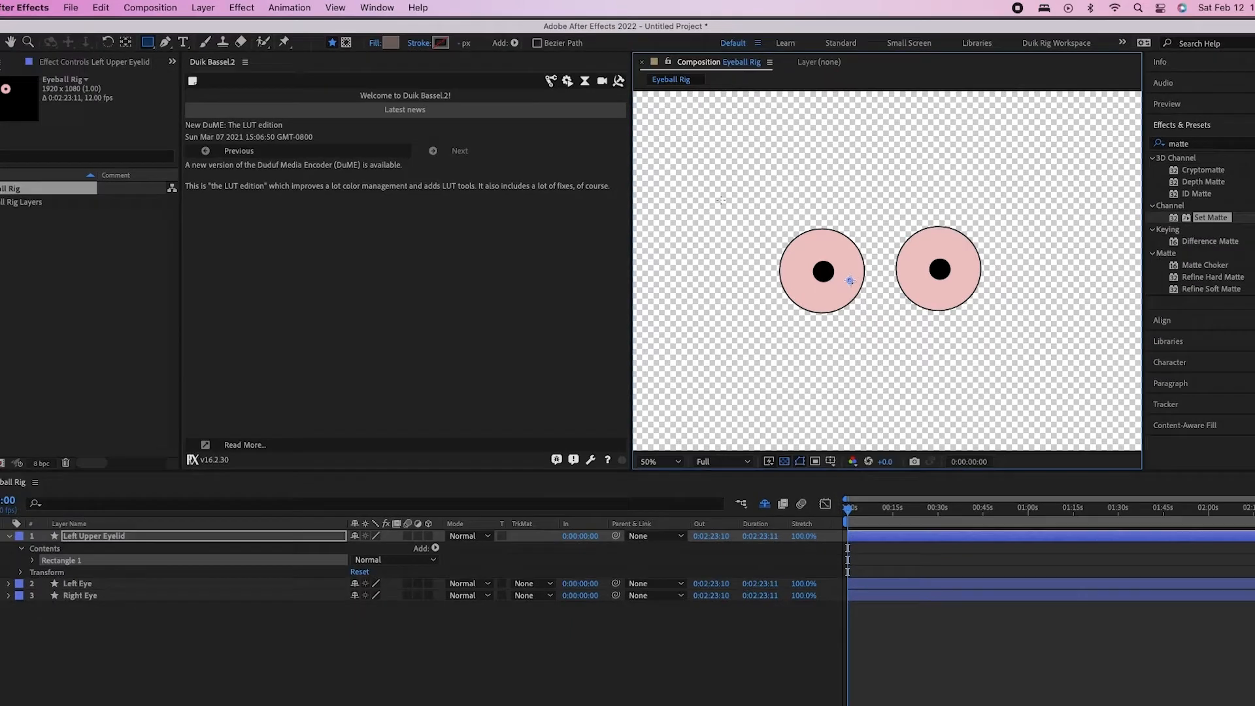
left_click_drag(728, 217, 912, 298)
left_click_drag(877, 256, 875, 256)
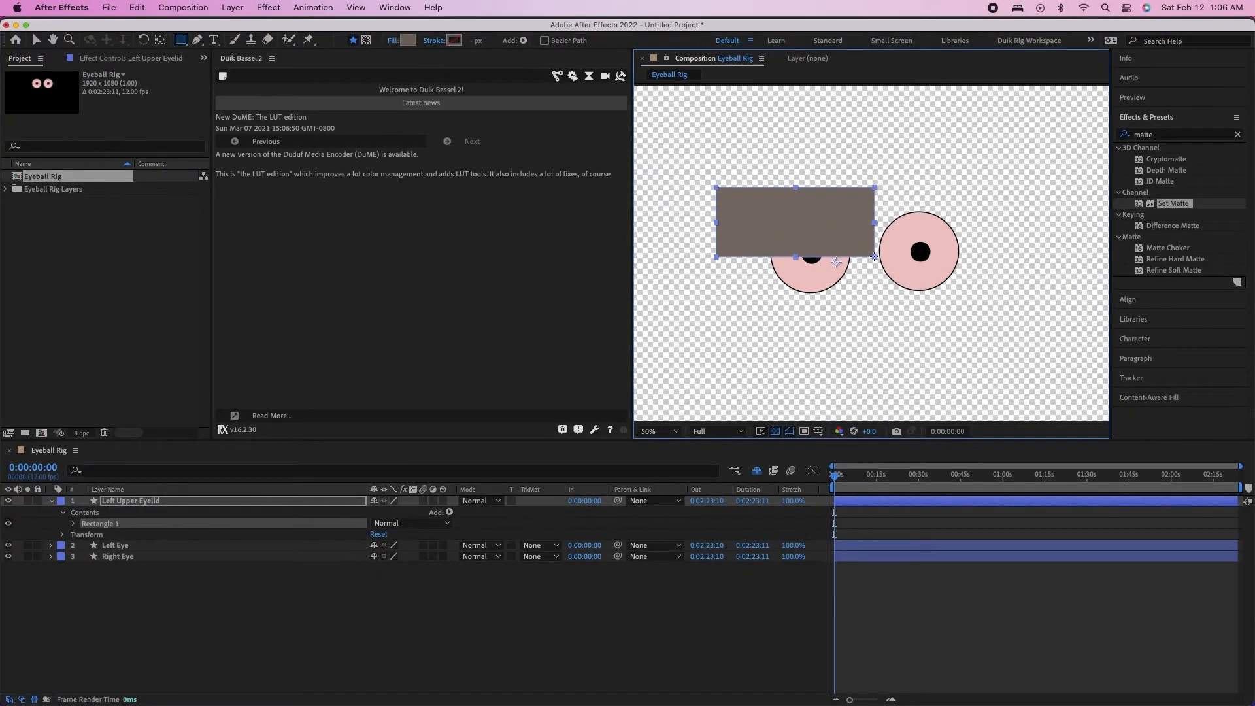
Duplicate the Left Upper Eyelid layer and place the two rectangles side by side, each covering the upper half of one eye
left_click(150, 503)
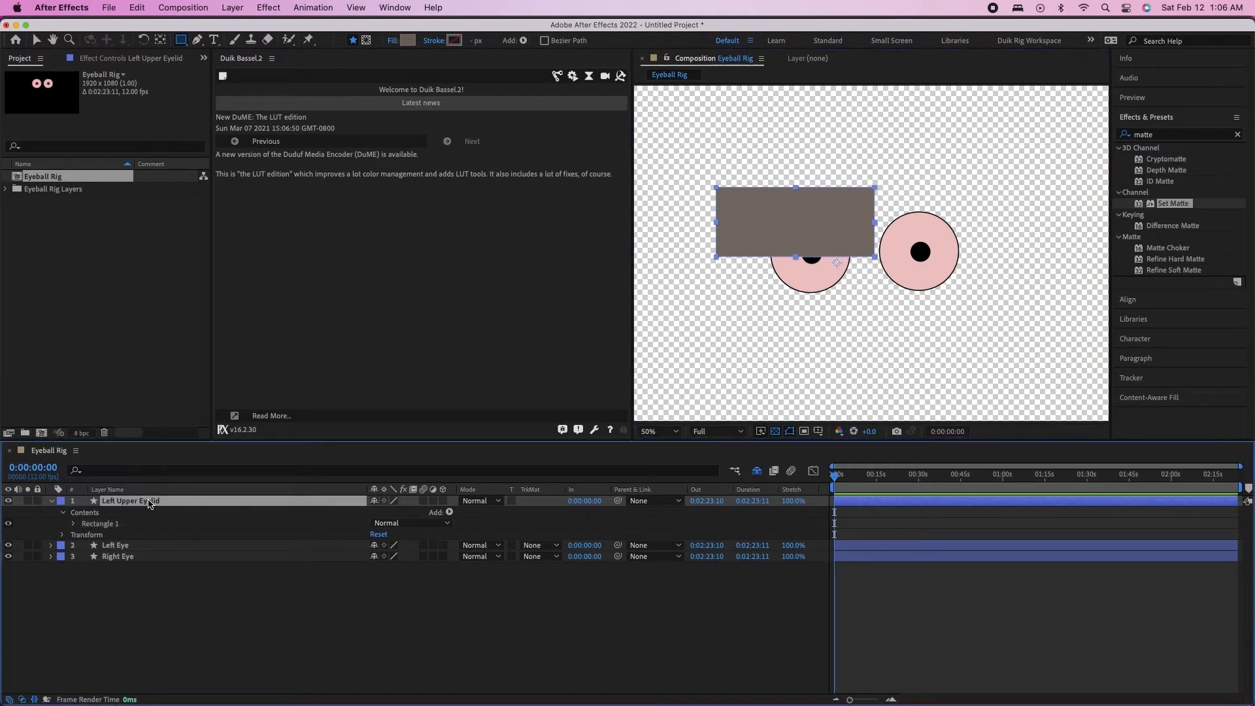
key("v")
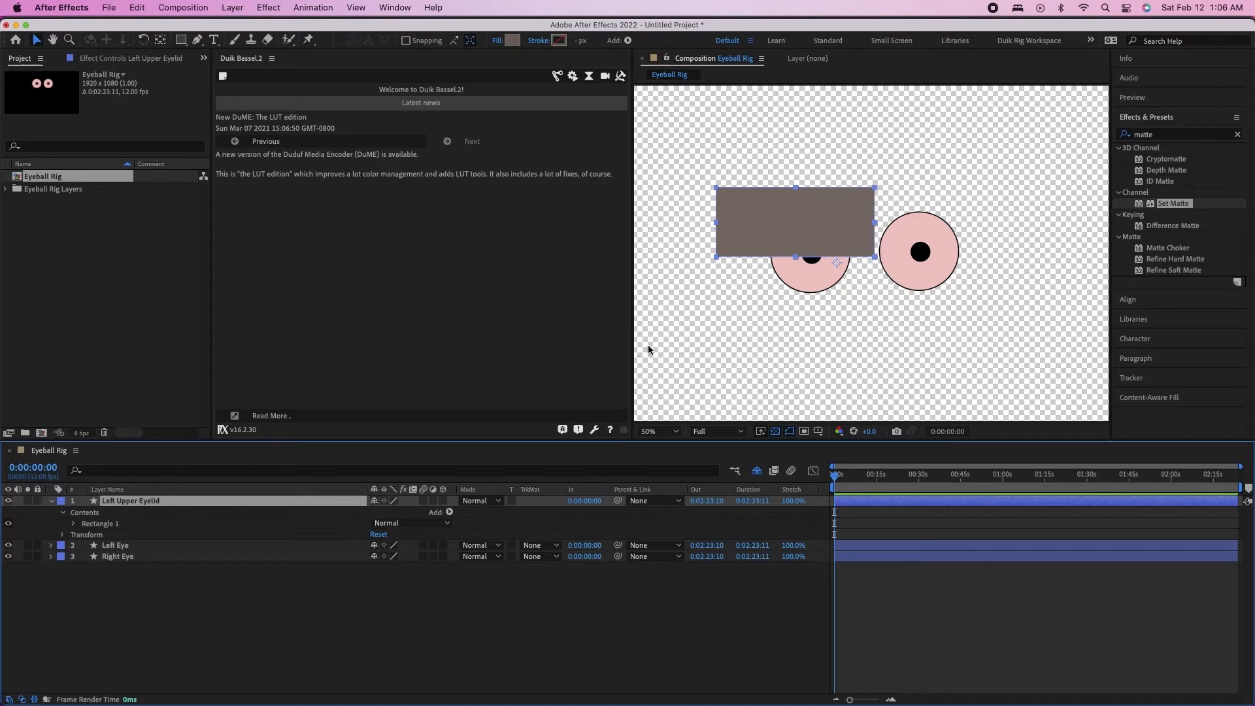
key("ctrl+d")
left_click(863, 211)
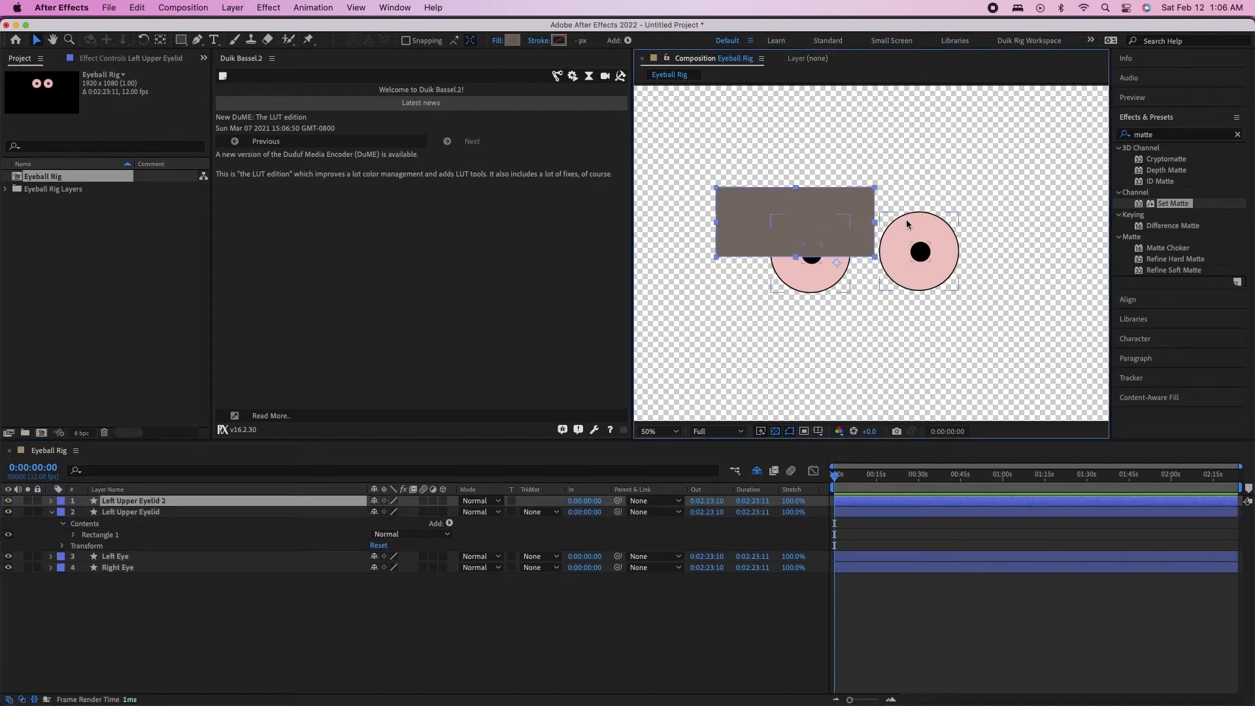
left_click(124, 513)
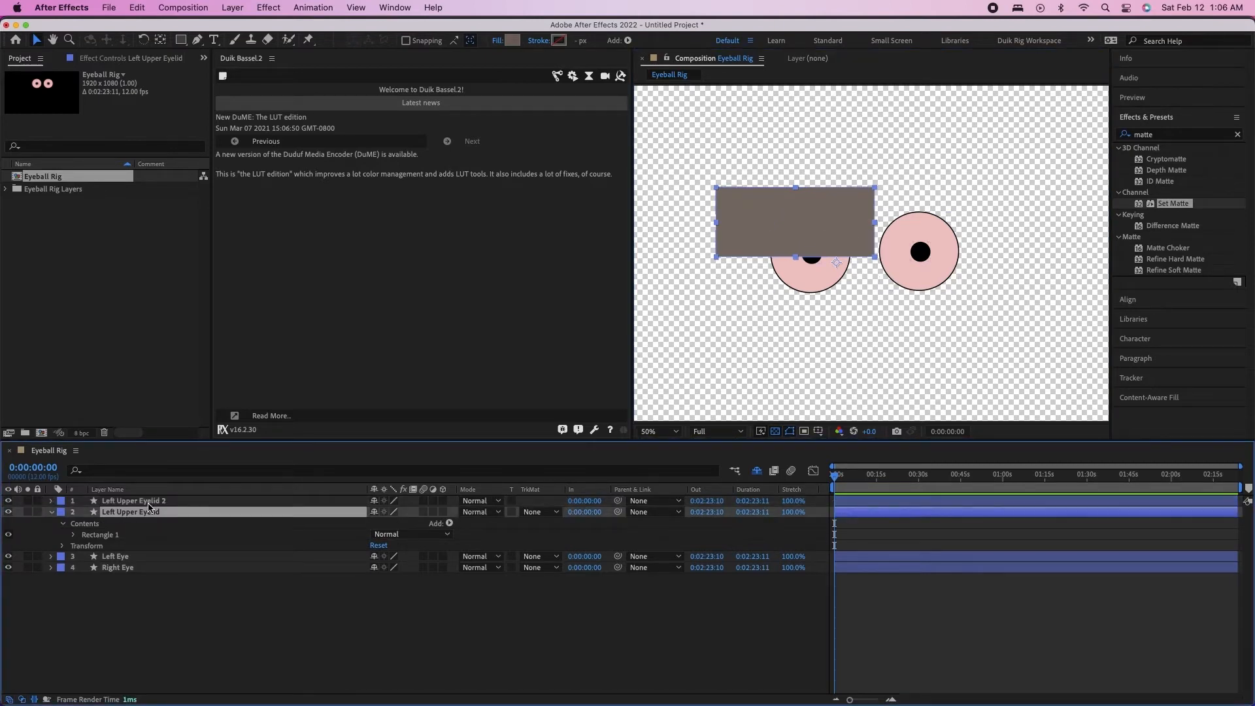
left_click(149, 503)
left_click_drag(773, 246, 913, 237)
left_click(841, 230, "shift")
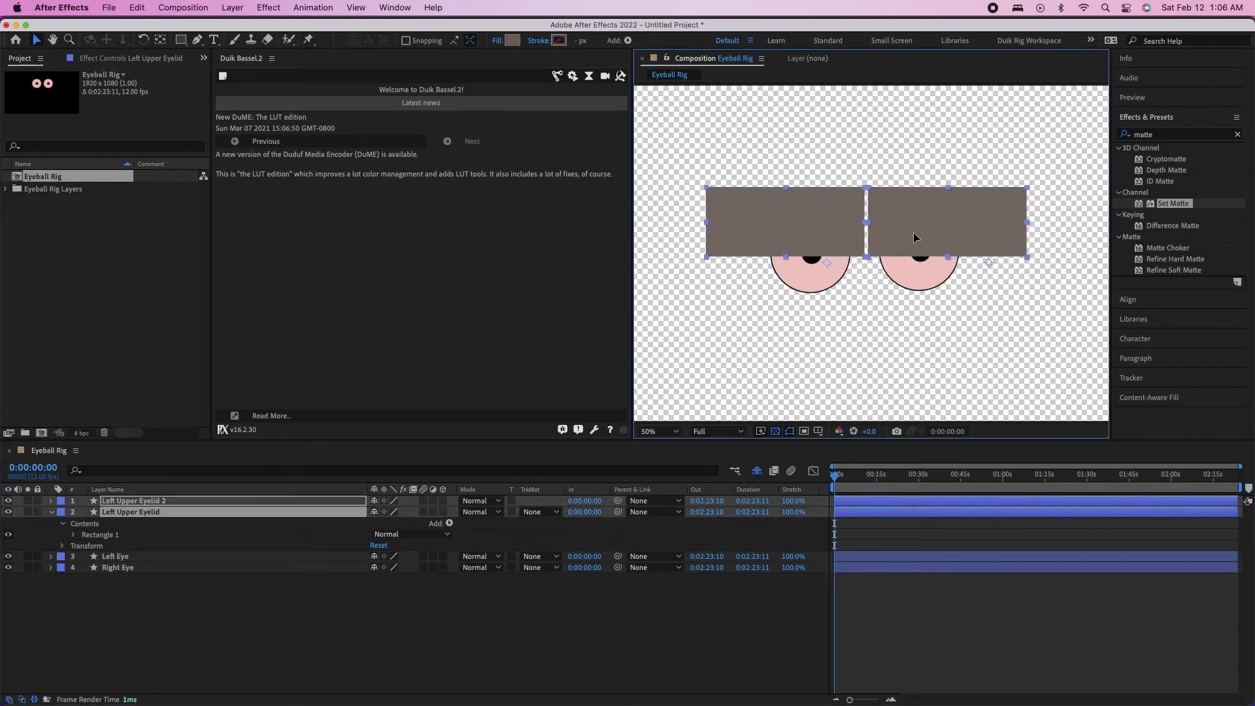
left_click(575, 661)
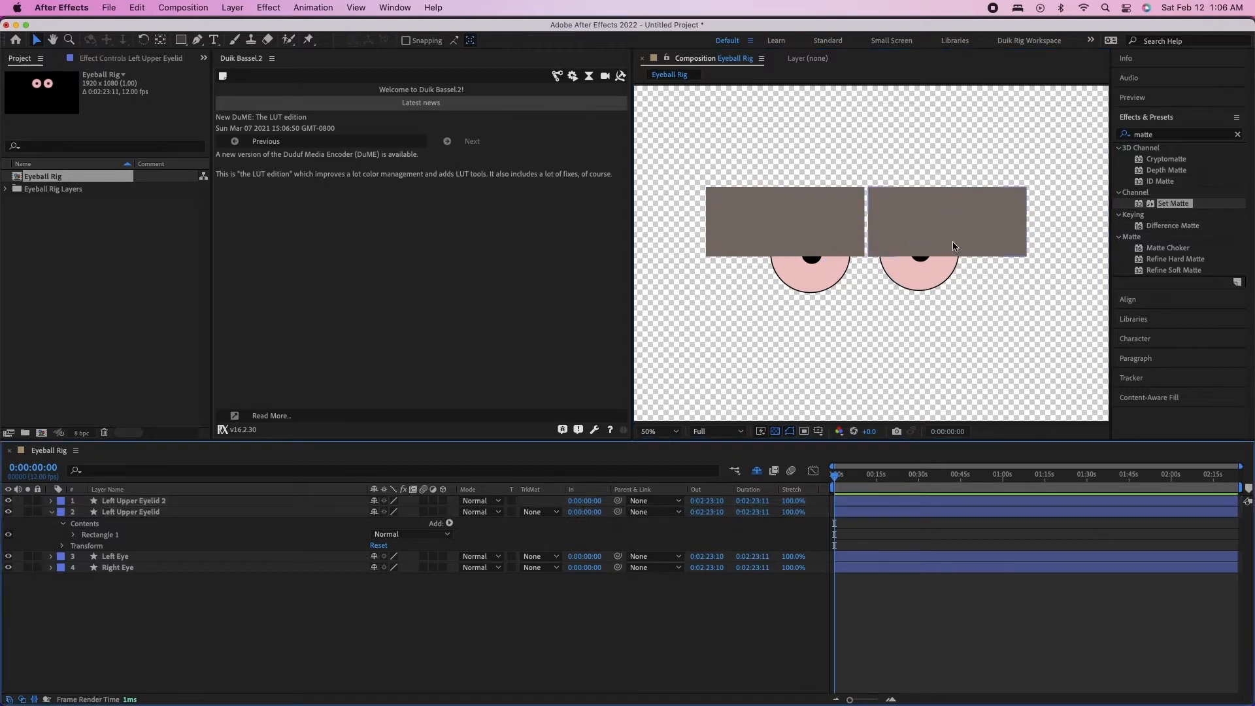
Rename the duplicated eyelid layer as Right Upper Eyelid
left_click(128, 503)
key("Return")
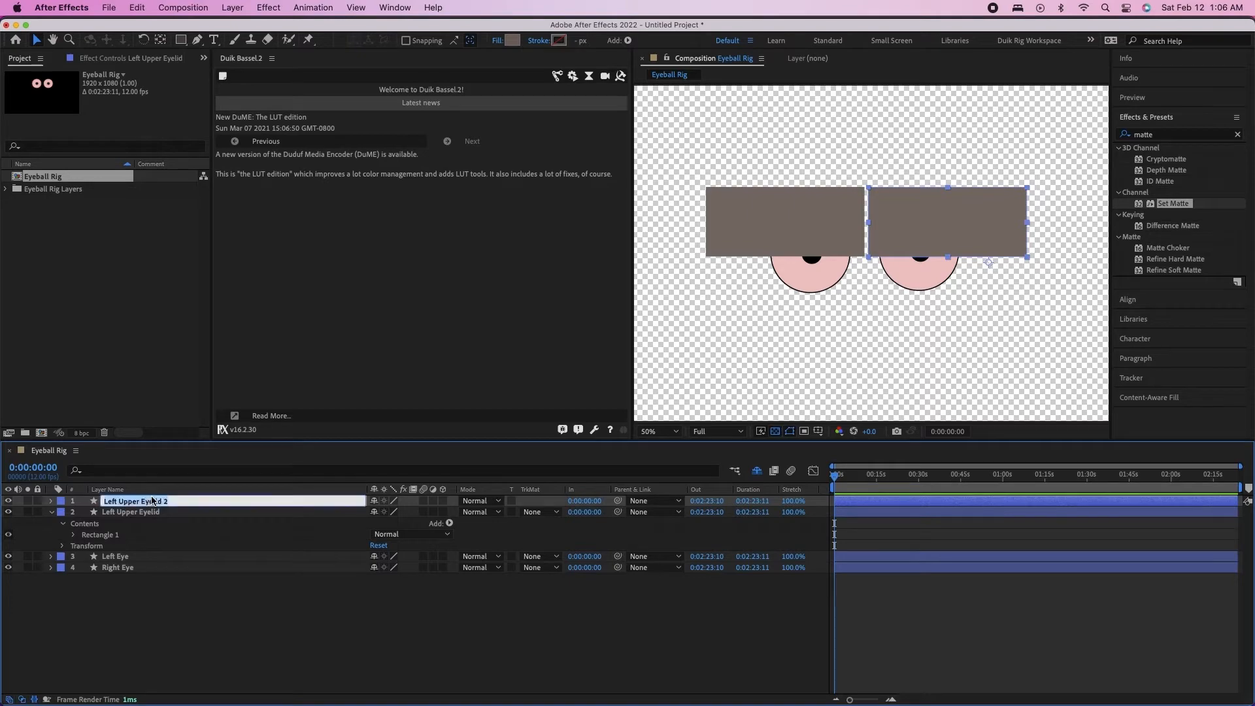
left_click_drag(120, 502, 102, 501)
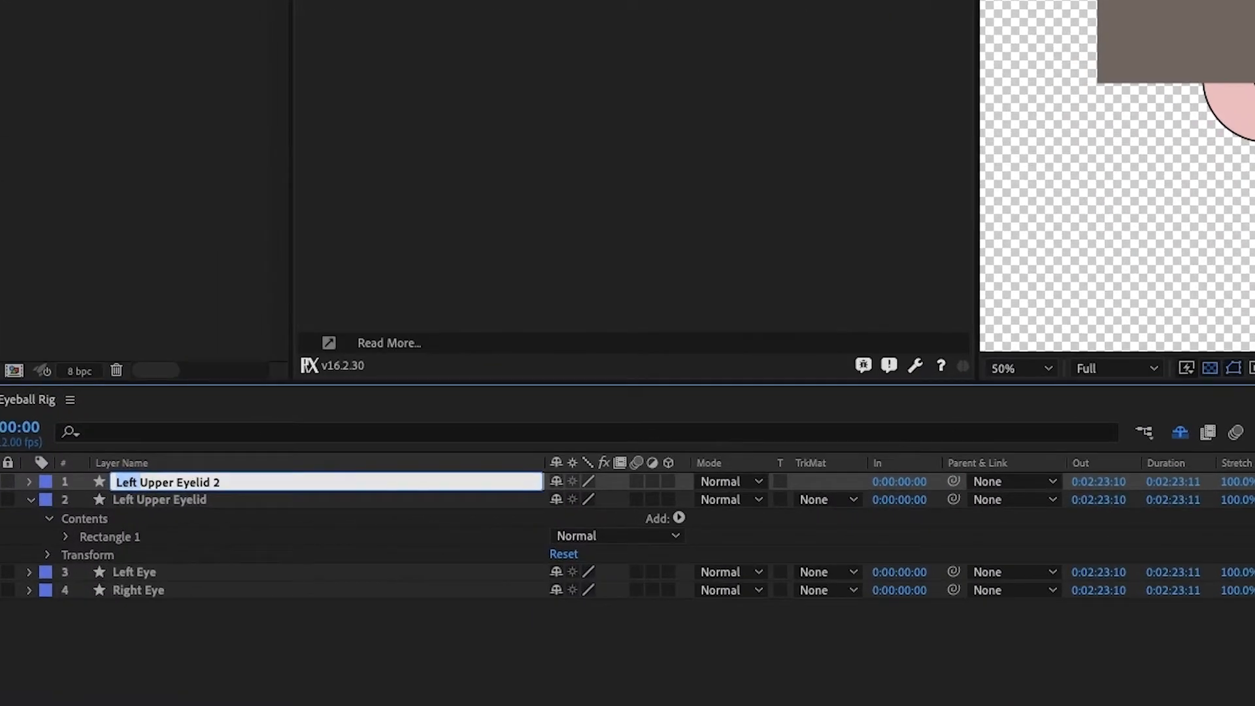
type("Right")
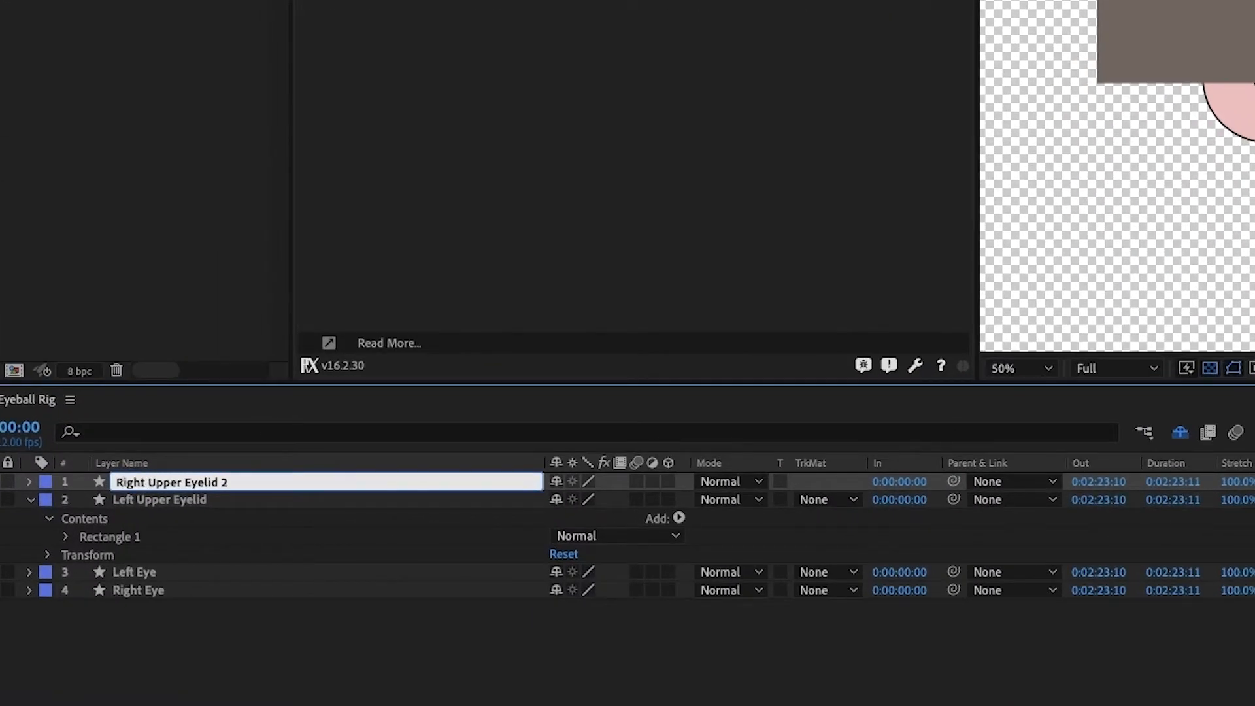
key("BackSpace")
key("Return")
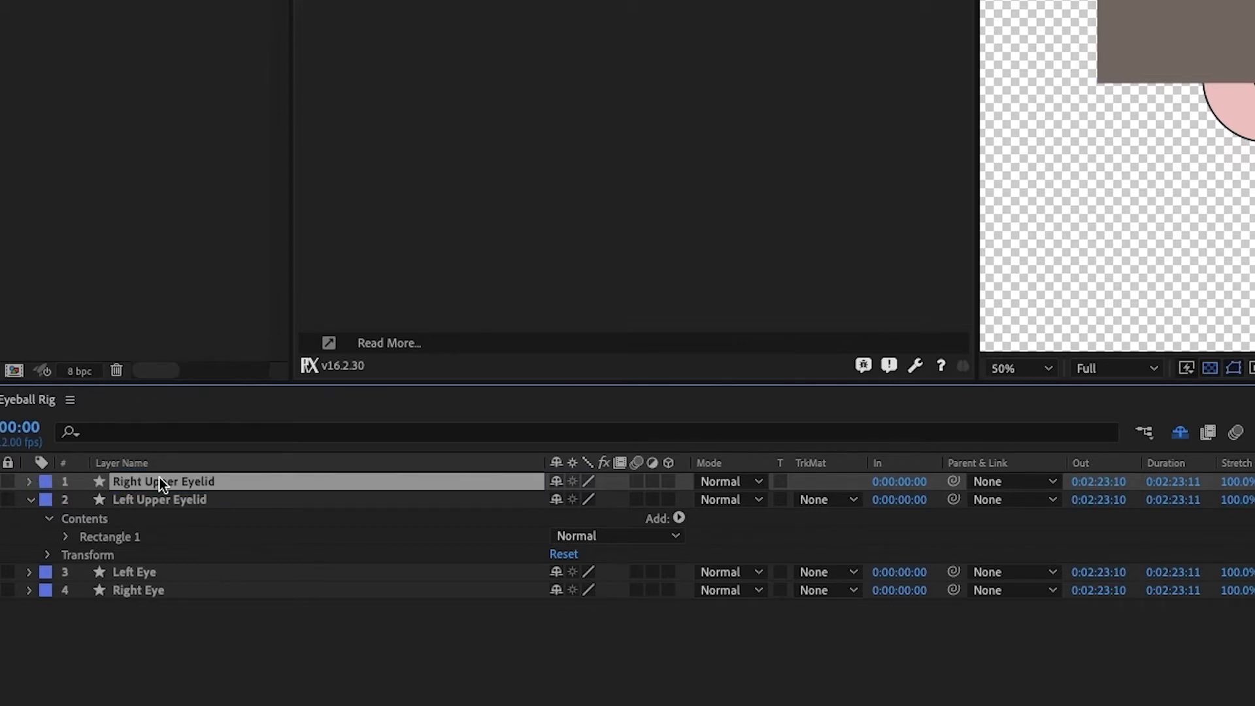
Rename the topmost eyelid layer as Left Upper Eyelid
key("Return")
key("Left")
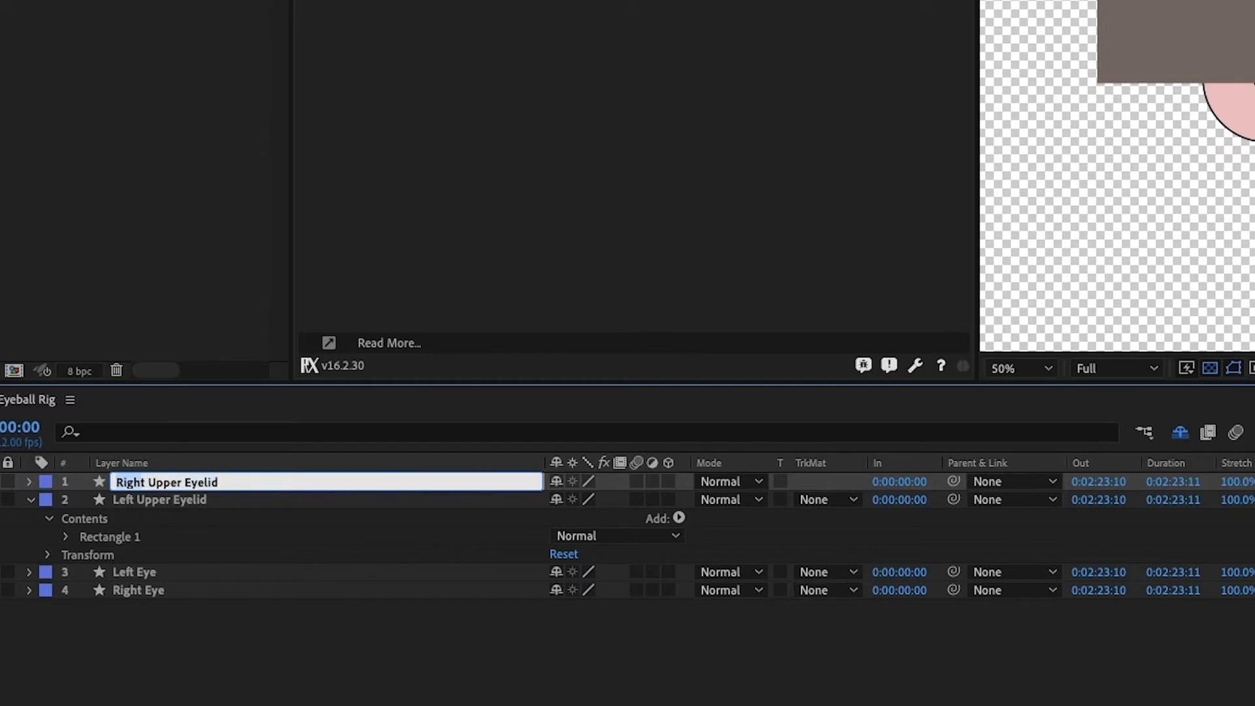
type("Left")
key("Return")
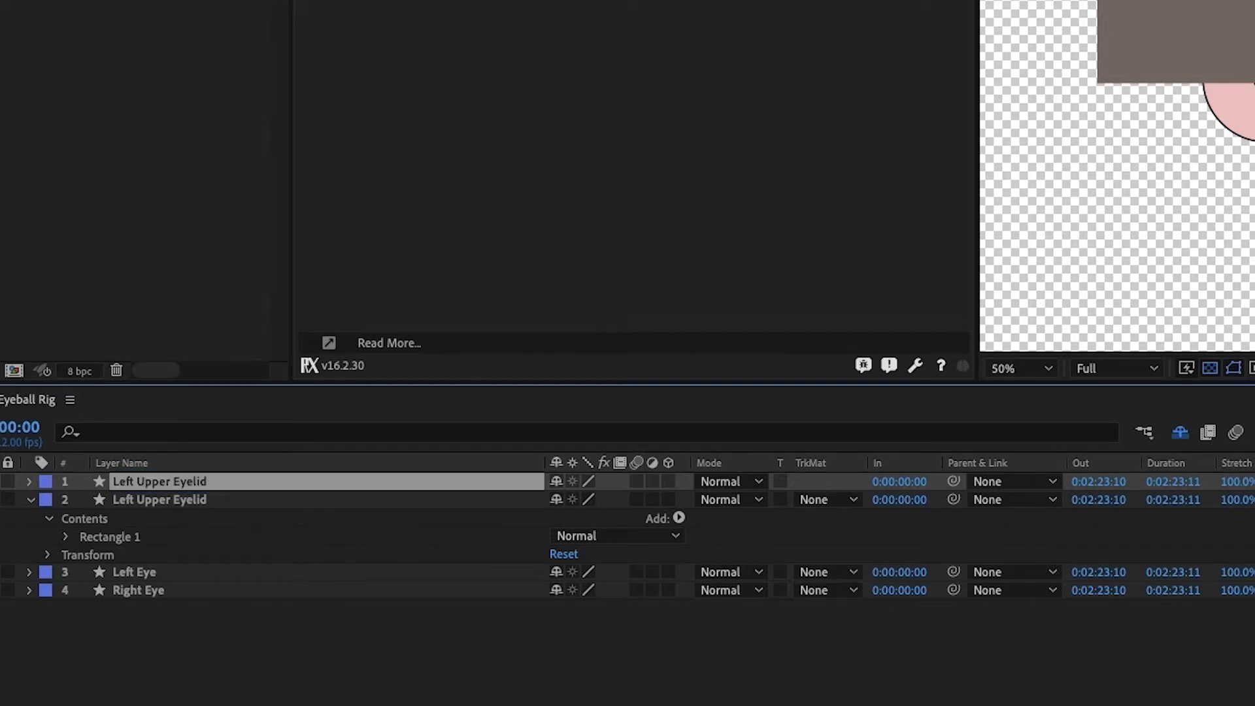
Rename the second eyelid layer, directly beneath the topmost one, as Right Upper Eyelid
key("ctrl+Down")
key("Return")
key("Left")
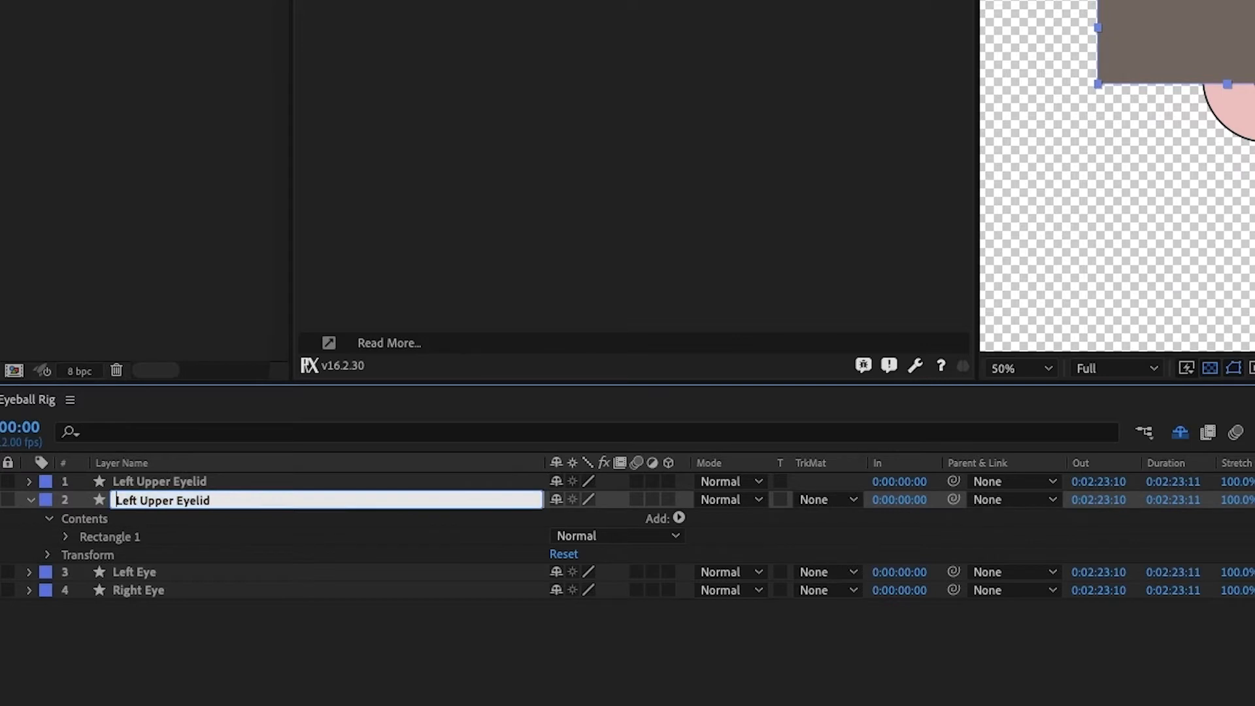
key("ctrl+shift+Right")
type("Right")
key("Return")
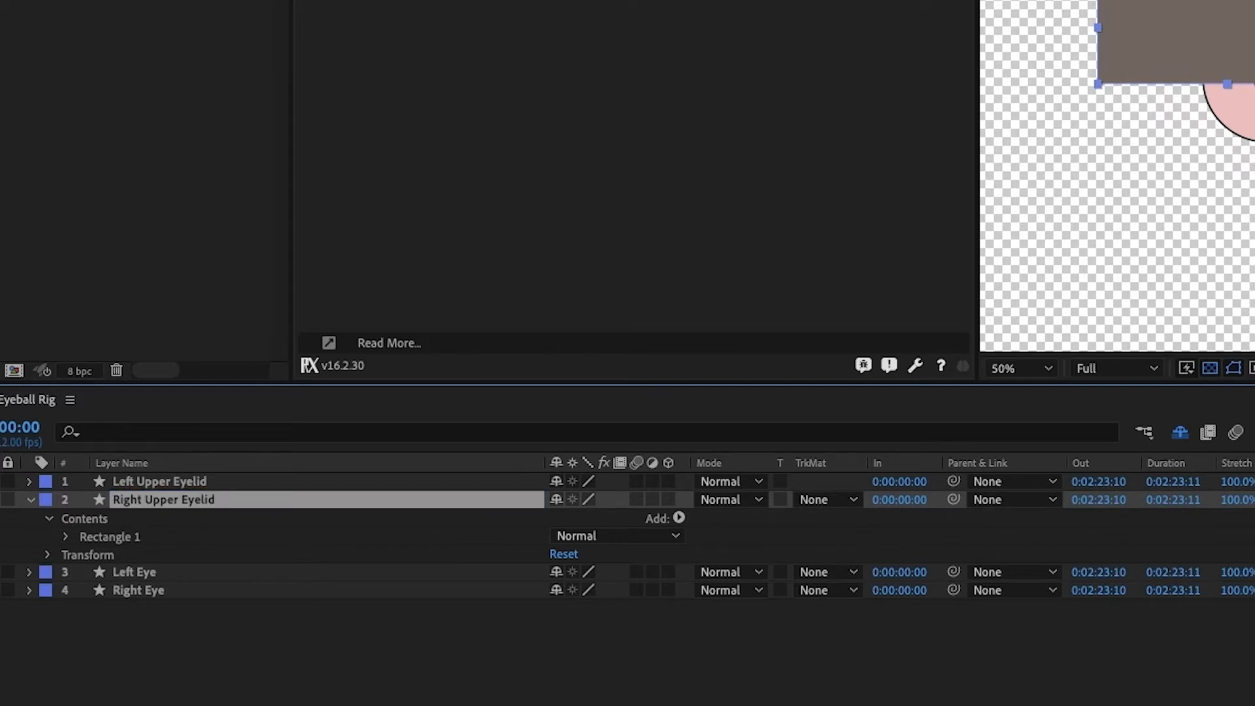
Duplicate both upper eyelid layers and move the copies straight down to cover the lower halves of the eyes
left_click(178, 480, "shift")
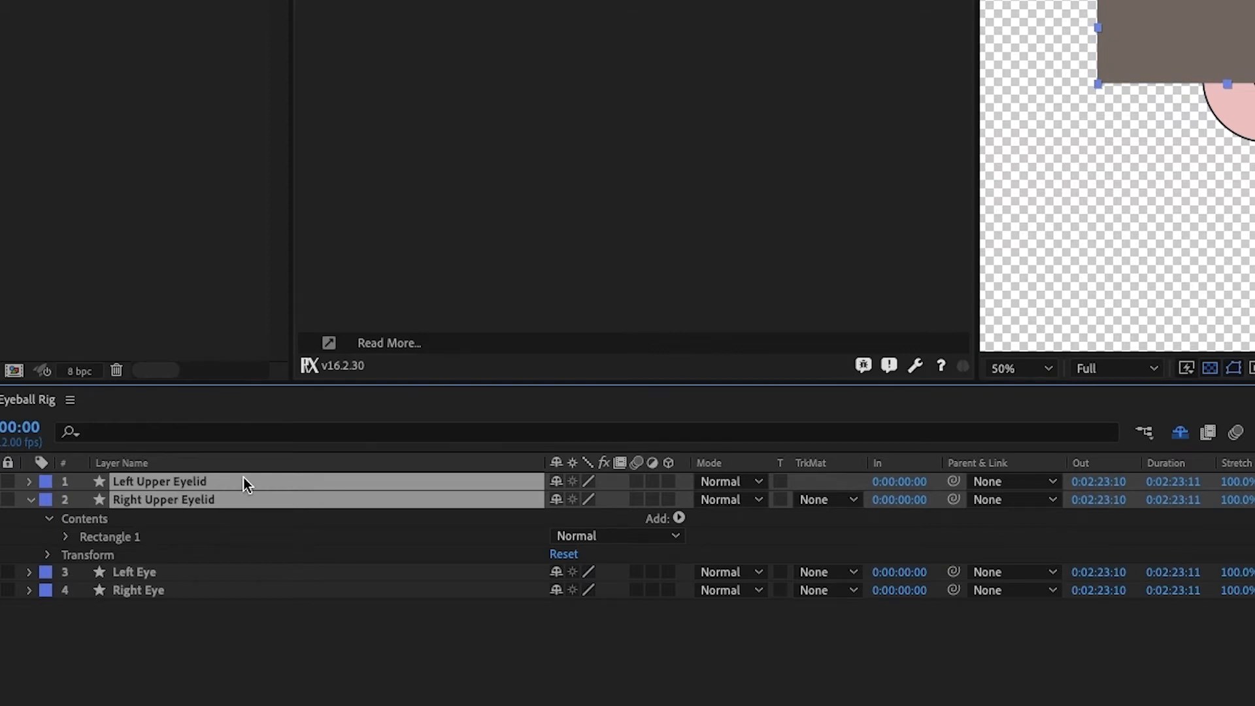
key("super+d")
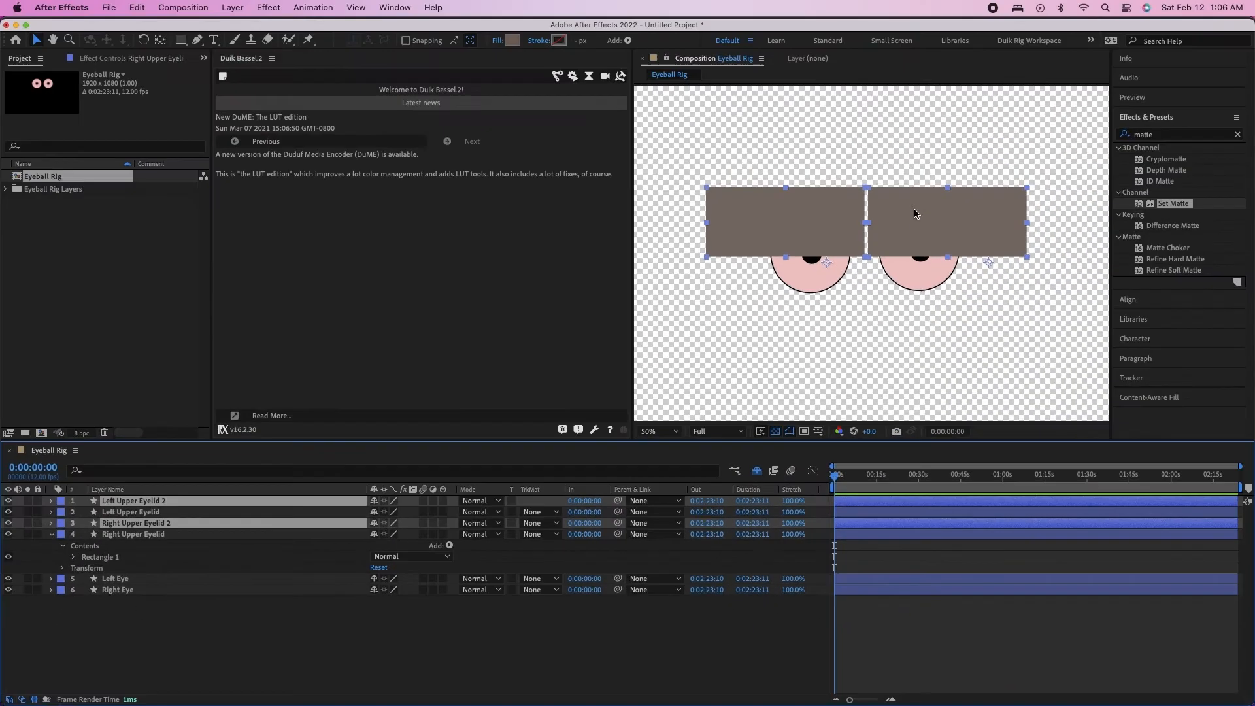
left_click_drag(927, 206, 920, 281)
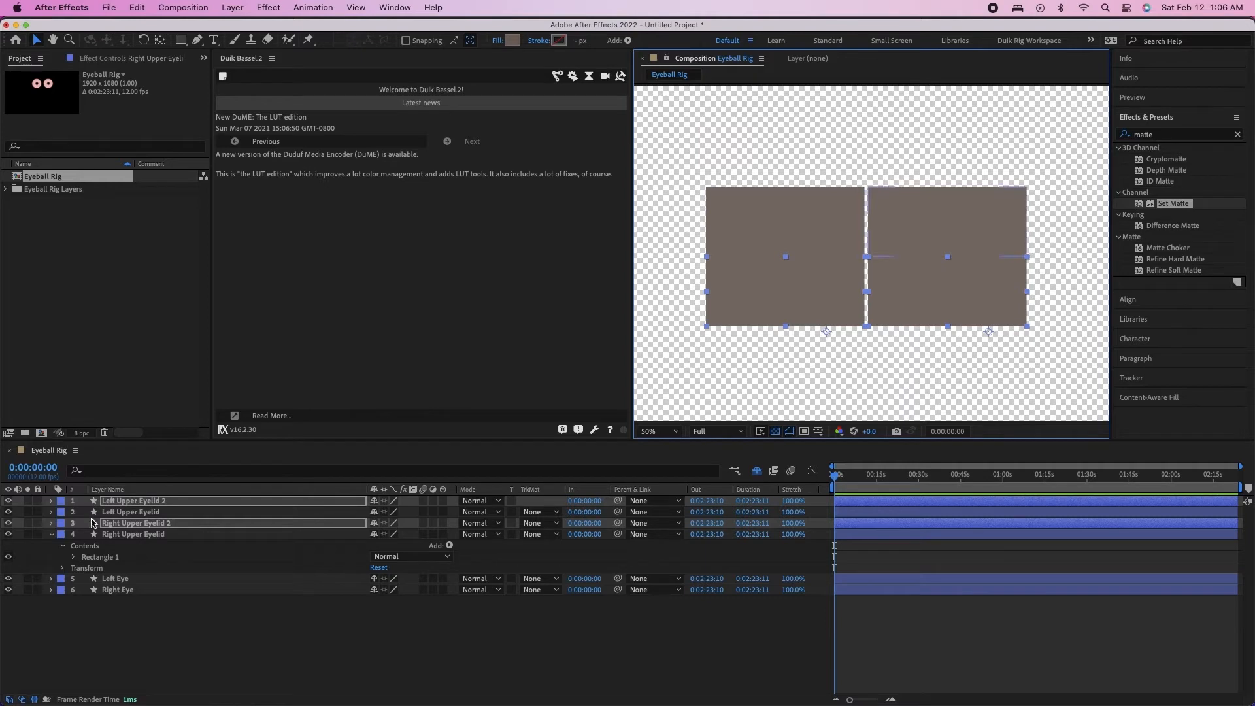
Rename the Right Upper Eyelid 2 layer as Right Lower Eyelid
left_click(142, 523)
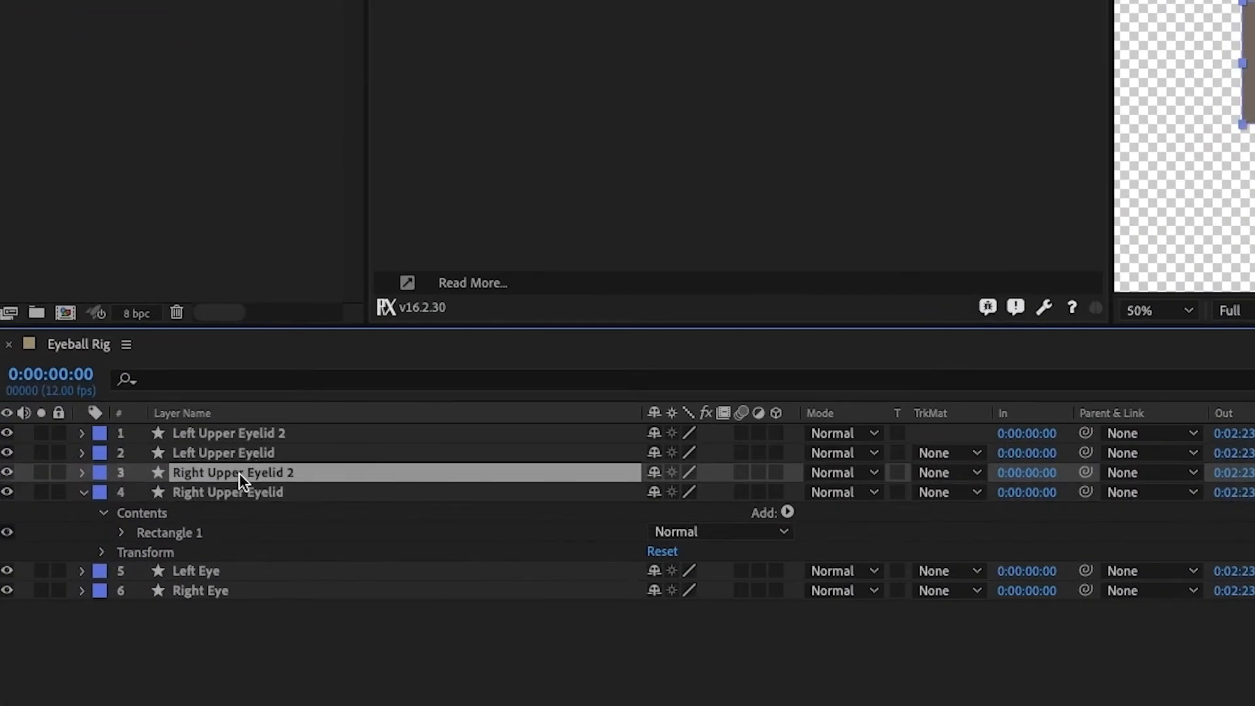
key("Return")
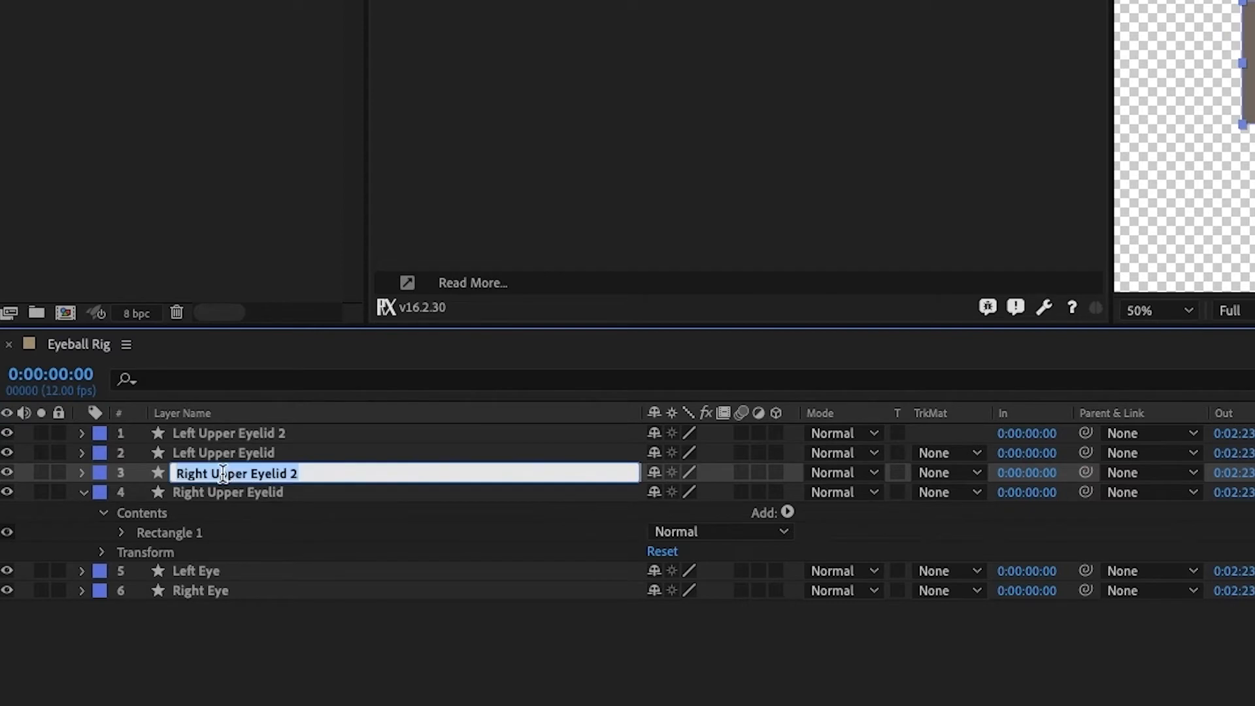
double_click(223, 476)
type("Lower")
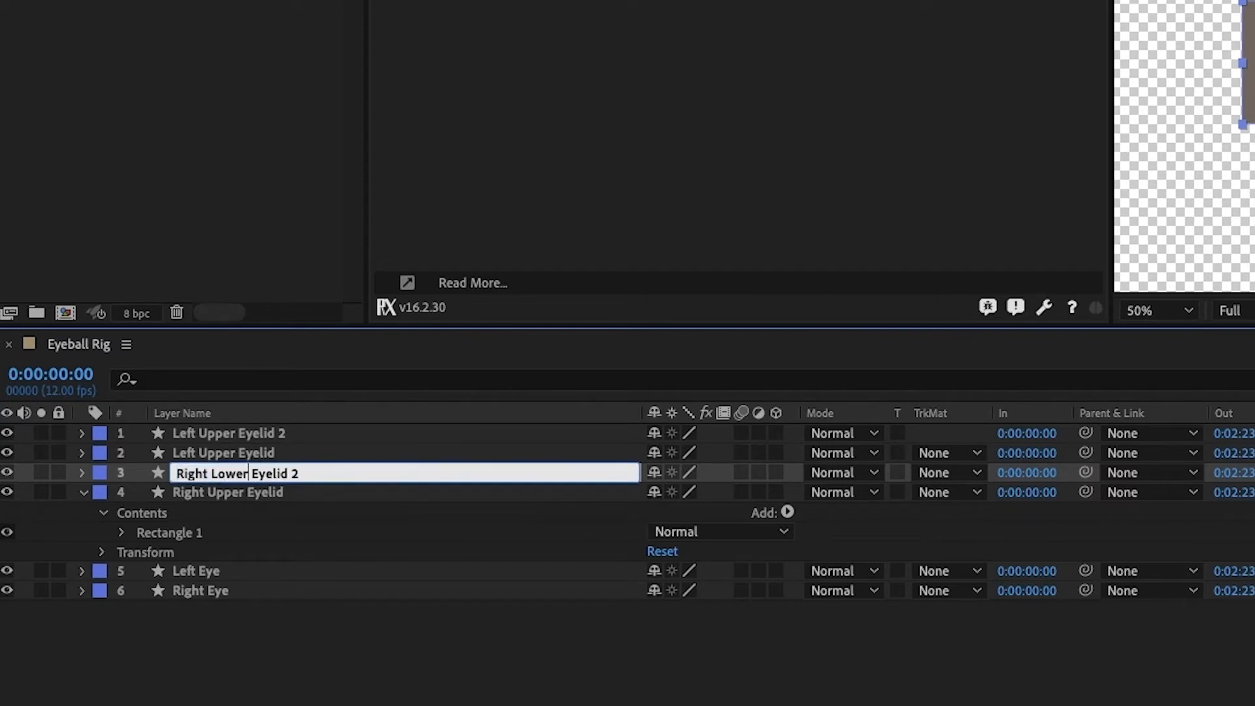
key("Return")
Rename the Left Upper Eyelid 2 layer as Left Lower Eyelid
left_click(231, 433)
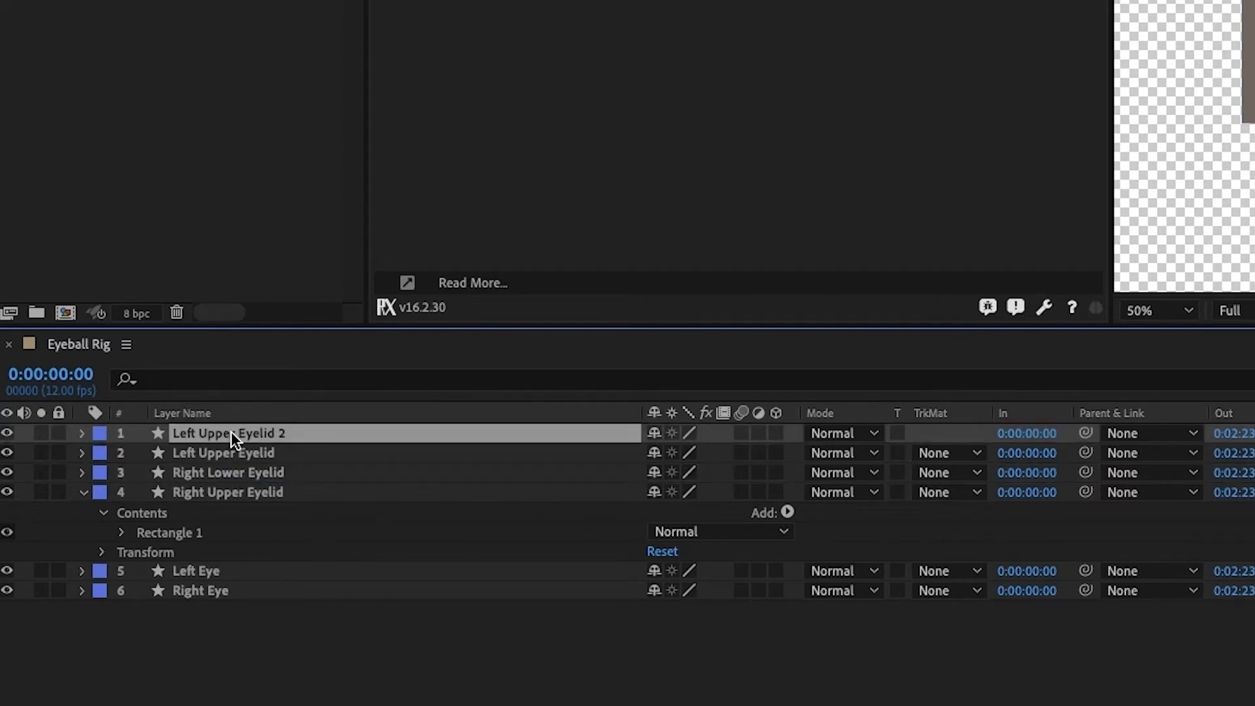
key("Return")
double_click(223, 428)
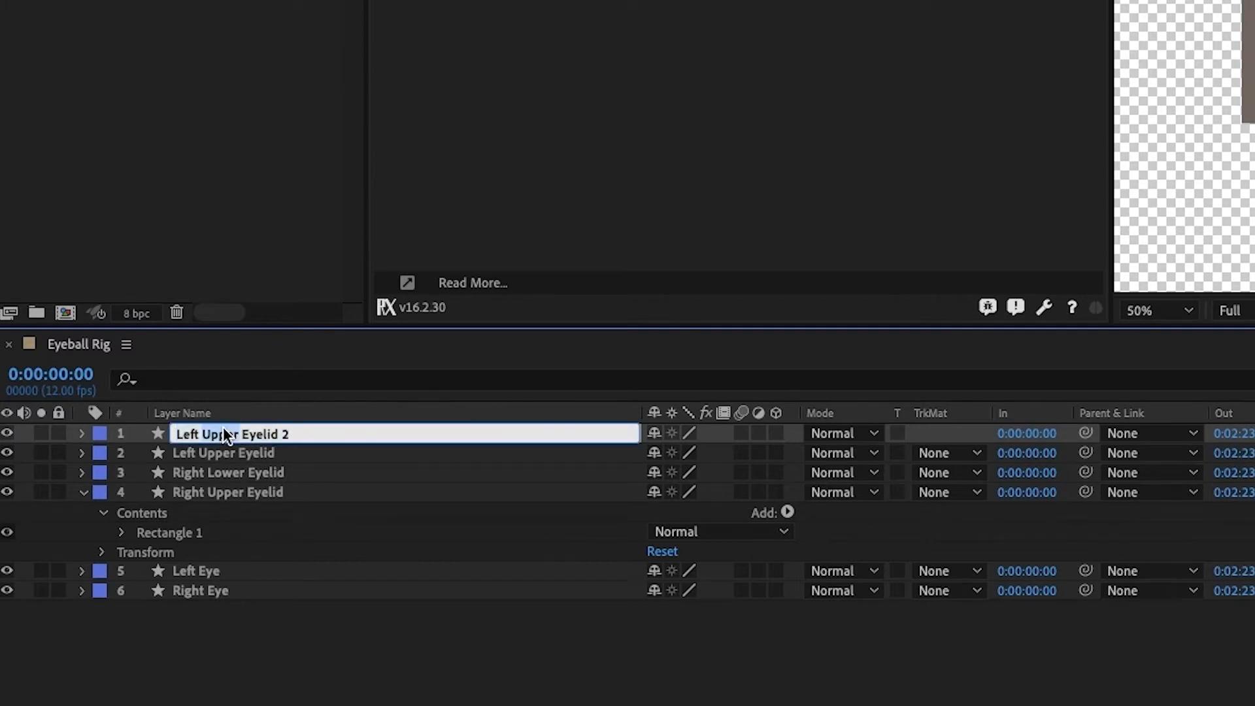
type("Lower")
key("End")
key("Return")
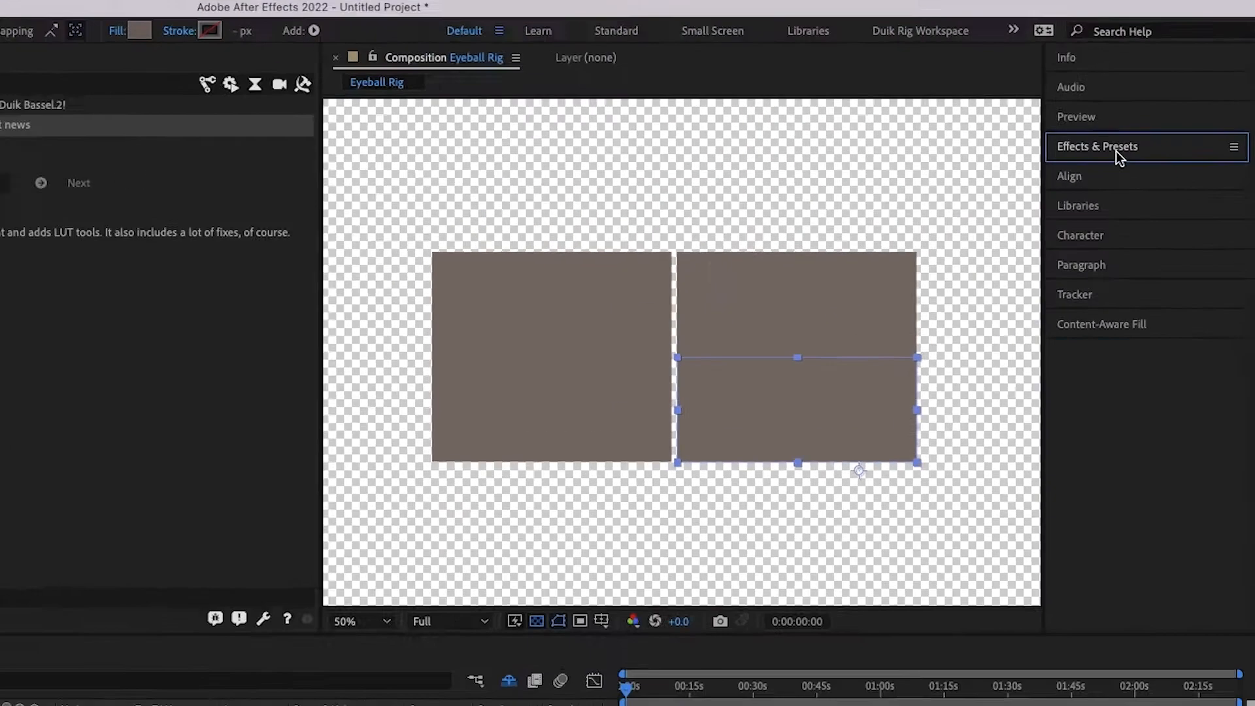
Apply the Set Matte effect to the Left Lower Eyelid layer and take its matte from the Left Eye layer
left_click(1159, 121)
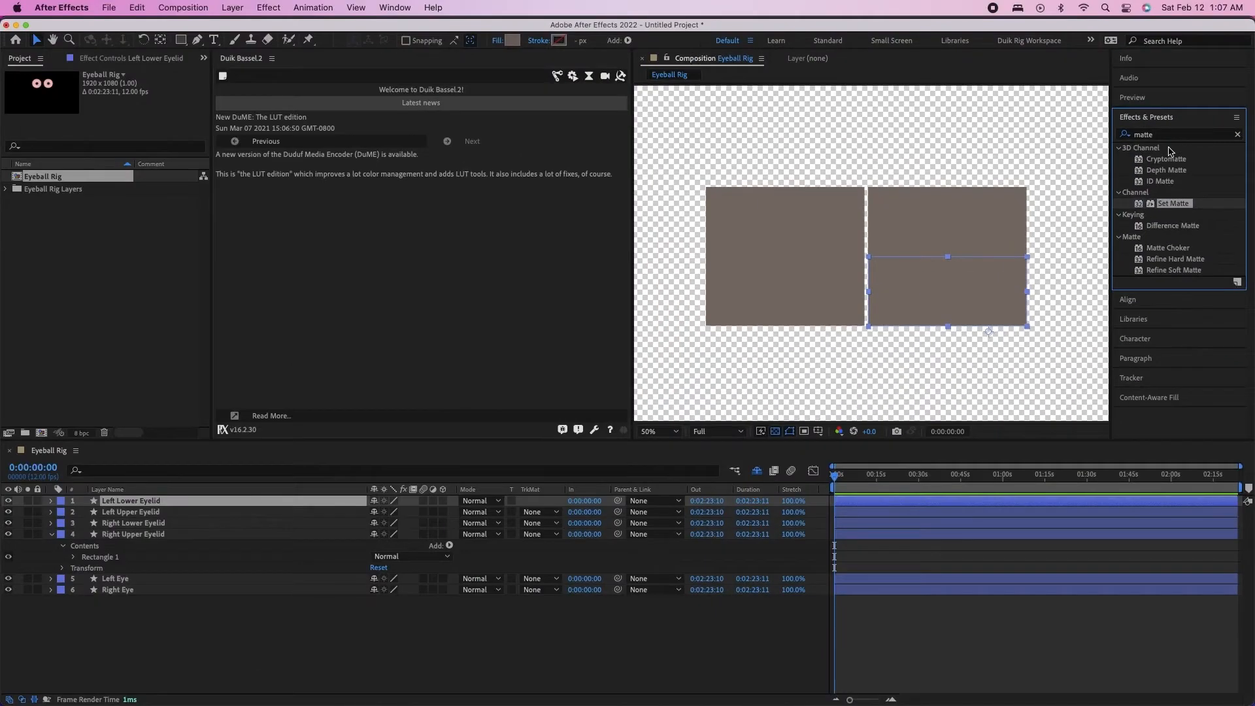
left_click(1167, 134)
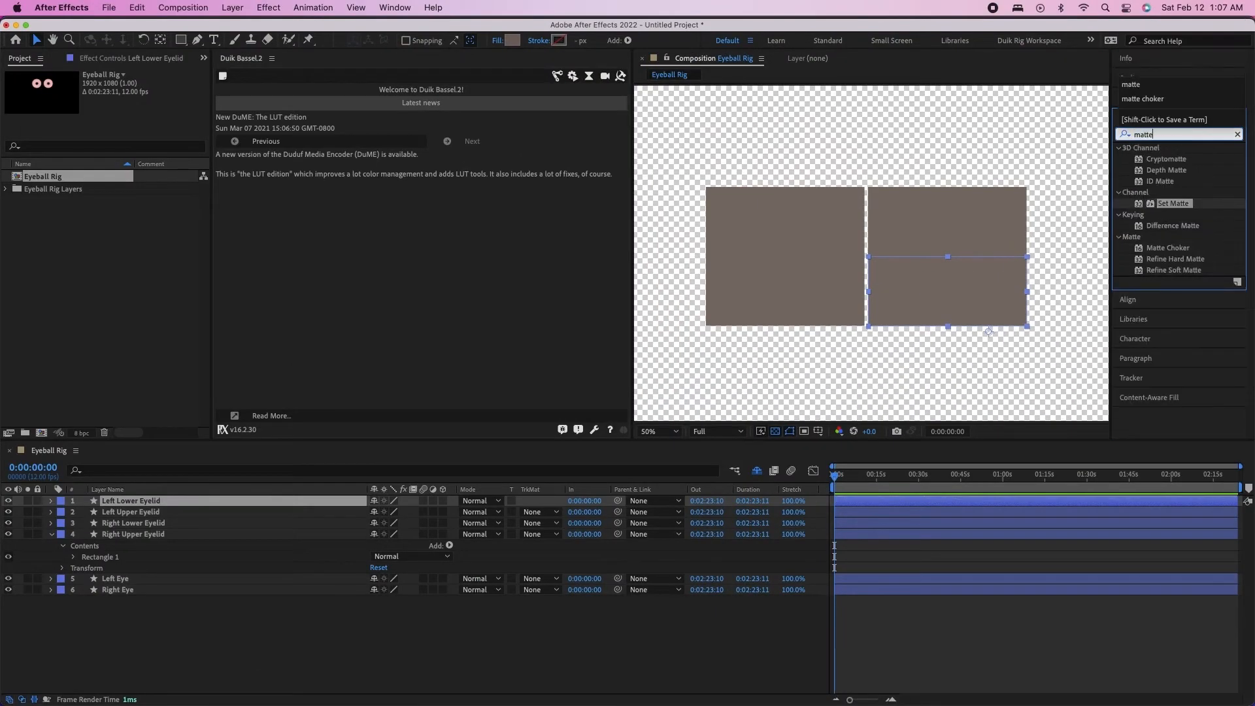
left_click_drag(1176, 203, 126, 502)
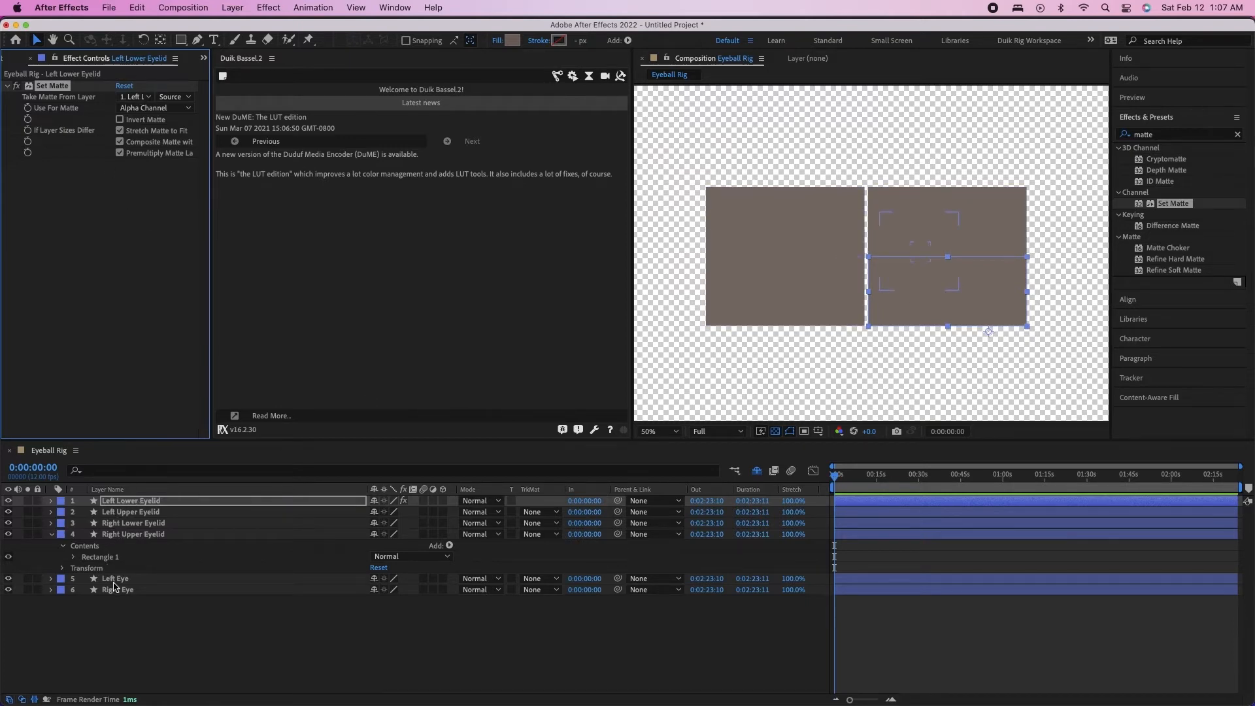
left_click(134, 97)
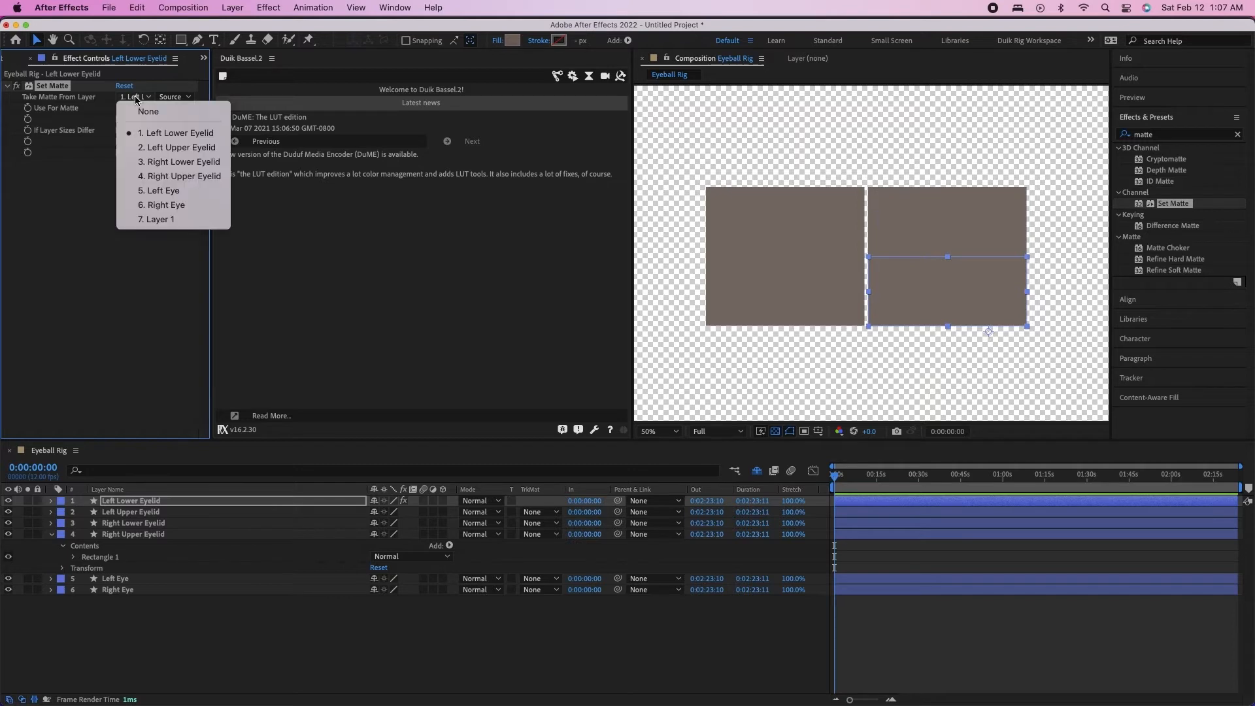
left_click(148, 191)
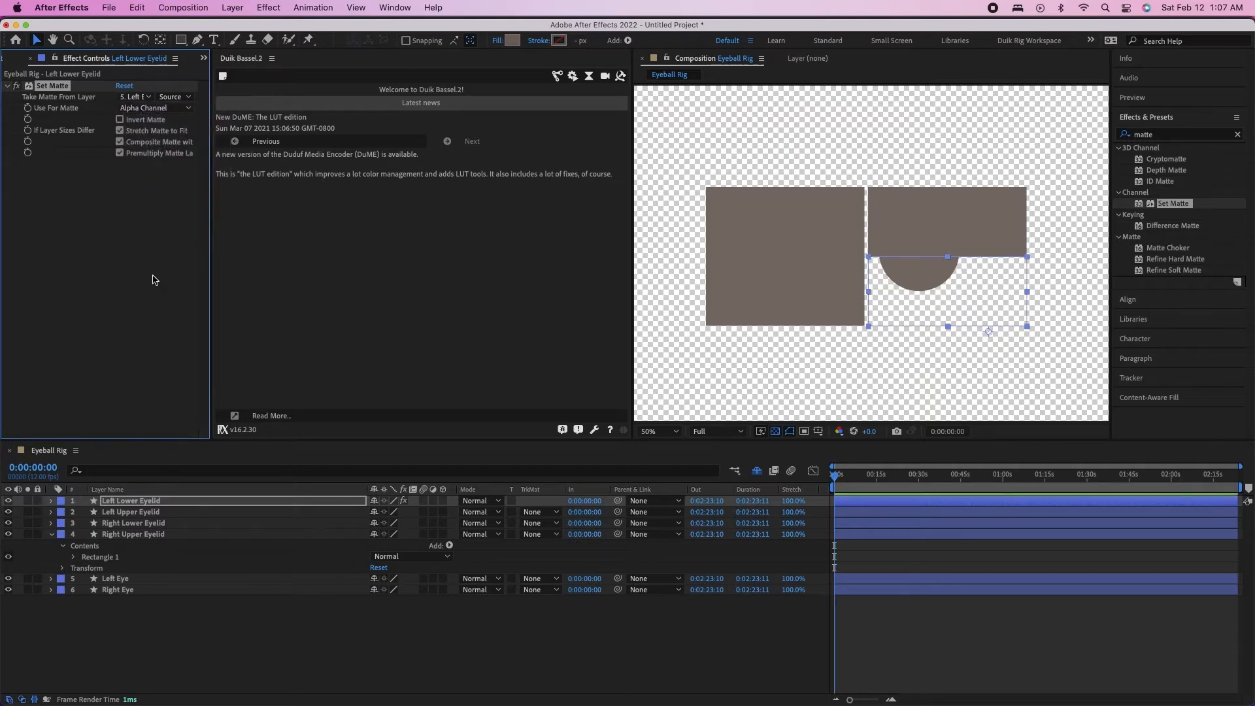
Apply the Set Matte effect to the Left Upper Eyelid layer, with Left Eye as its matte layer
left_click(151, 513)
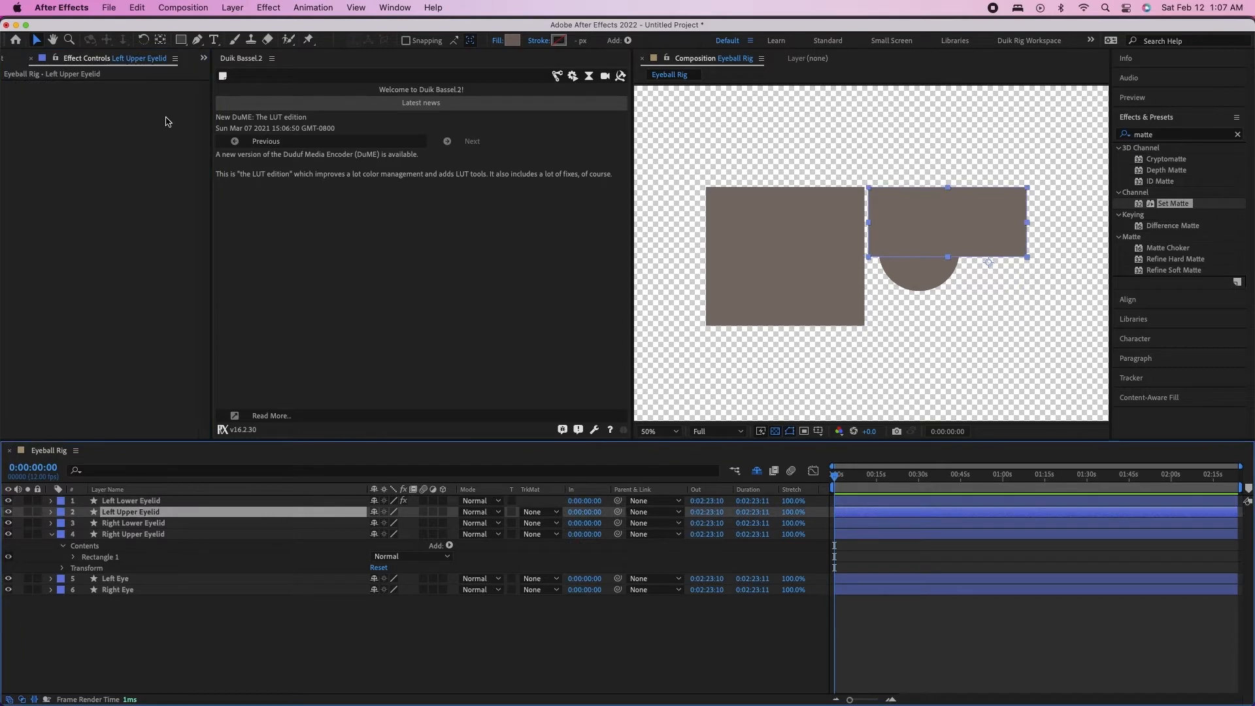
double_click(1173, 204)
left_click(135, 97)
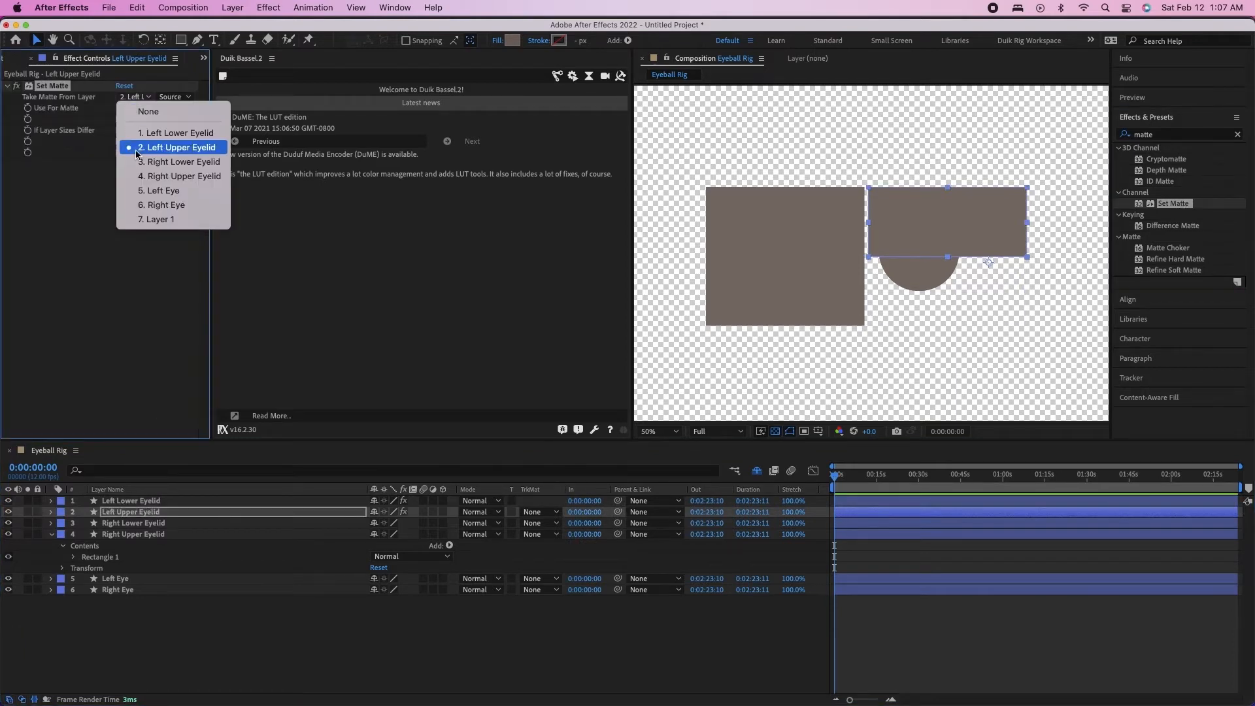
left_click(142, 191)
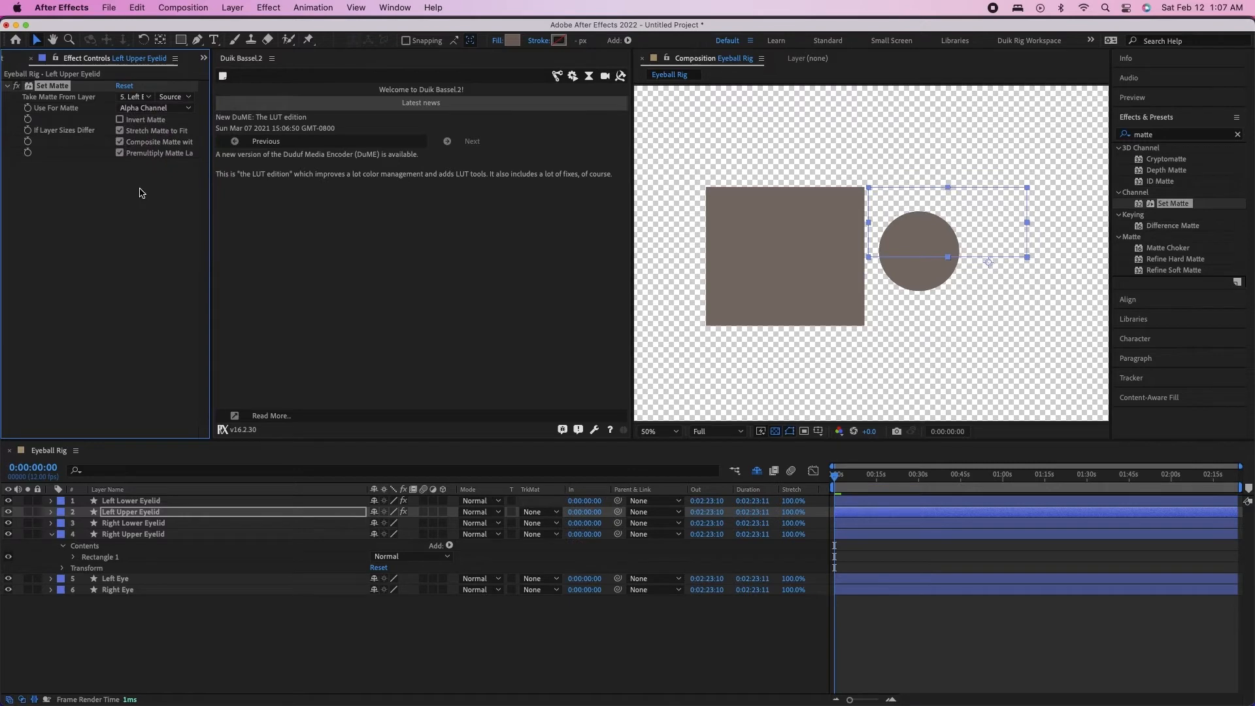
Copy the Set Matte effect from Left Upper Eyelid onto the Right Lower Eyelid and Right Upper Eyelid layers
left_click(126, 524)
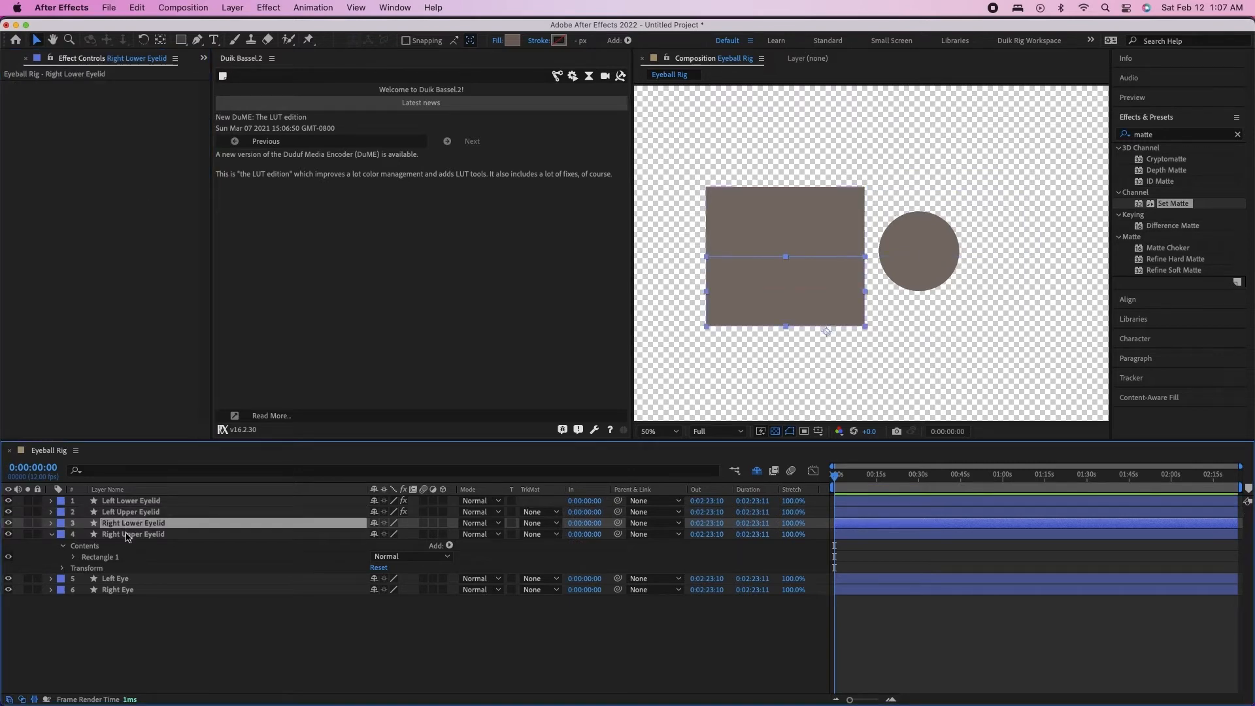
left_click(1197, 202)
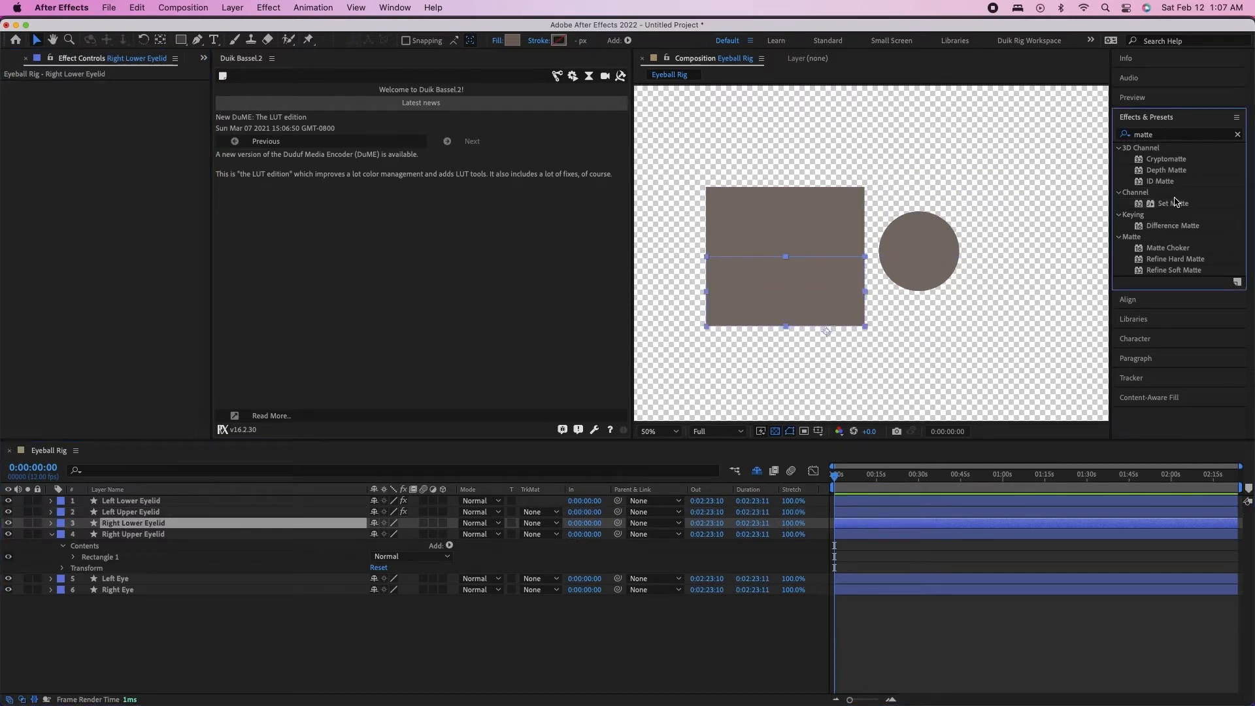
left_click(131, 512)
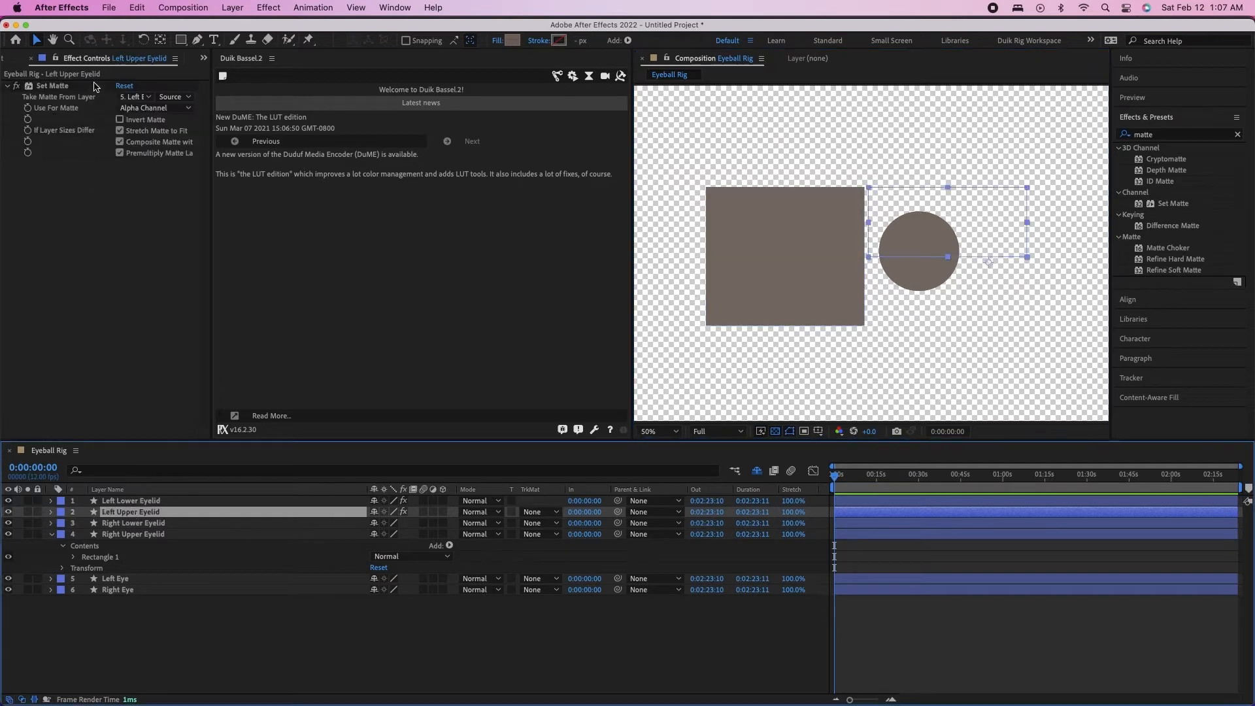
left_click(51, 87)
left_click(126, 522)
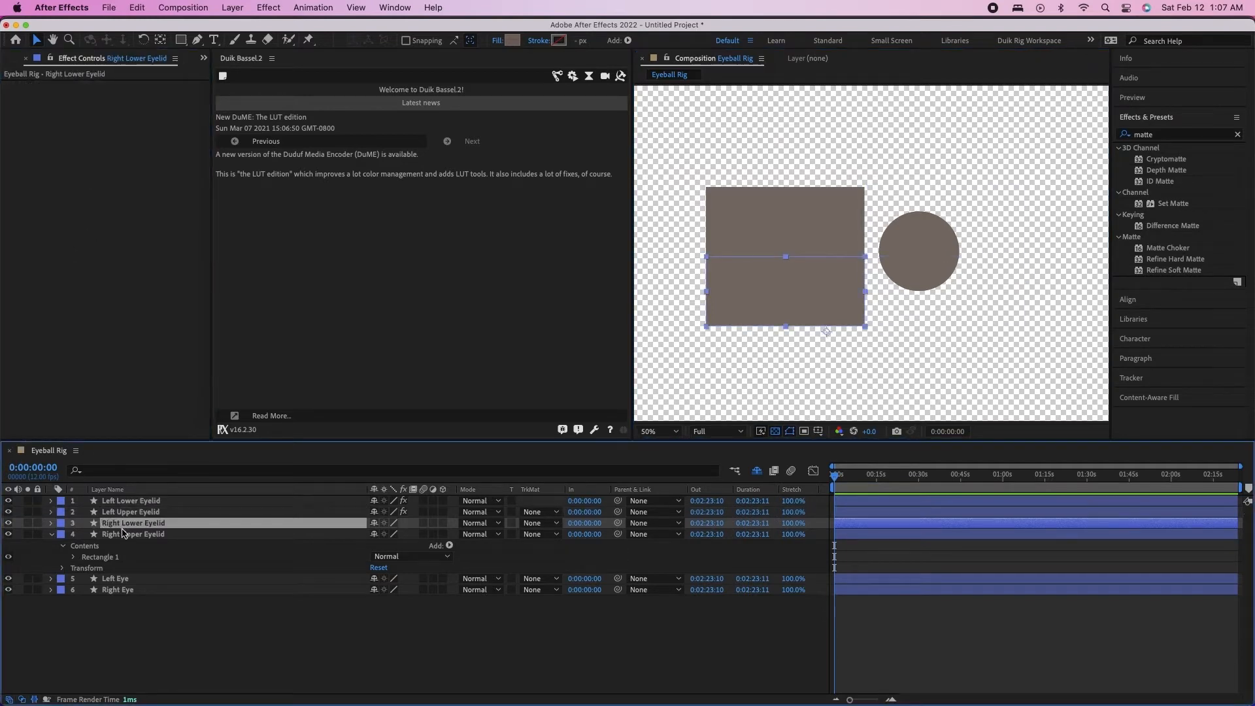
left_click(122, 534, "shift")
key("cmd+v")
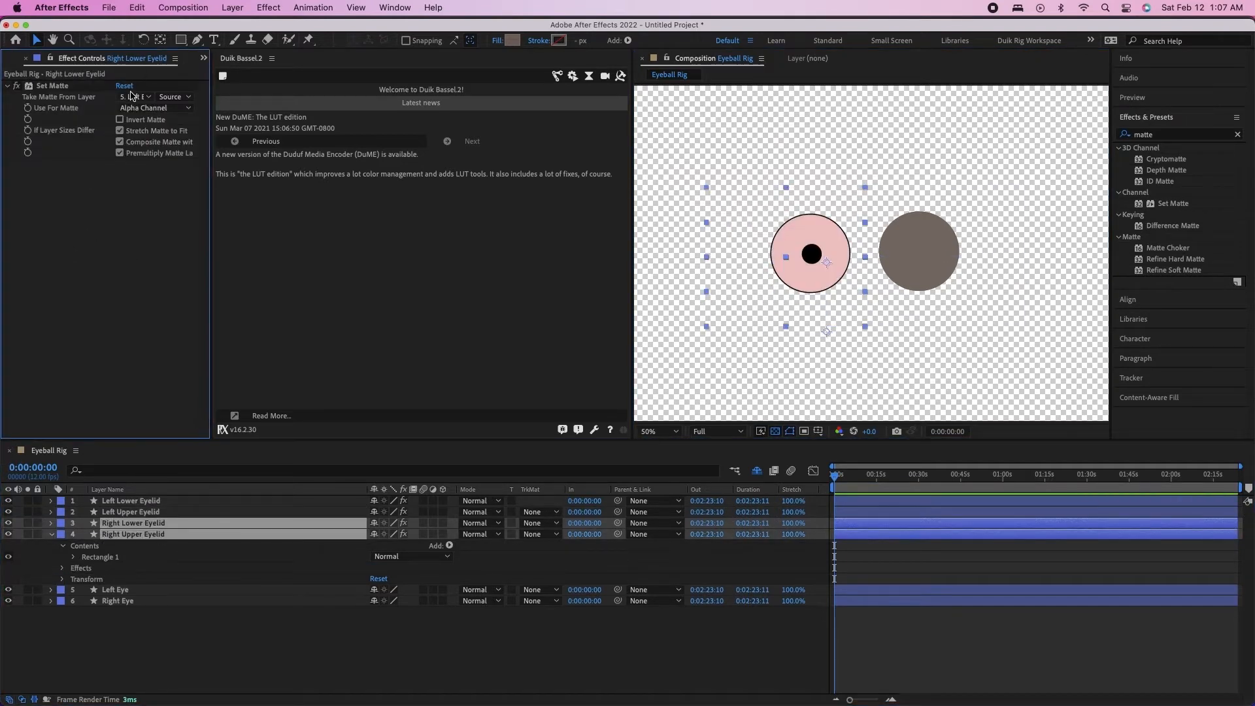
Make the Right Eye layer the matte source in the Set Matte effects of Right Lower Eyelid and Right Upper Eyelid
left_click(134, 96)
left_click(166, 205)
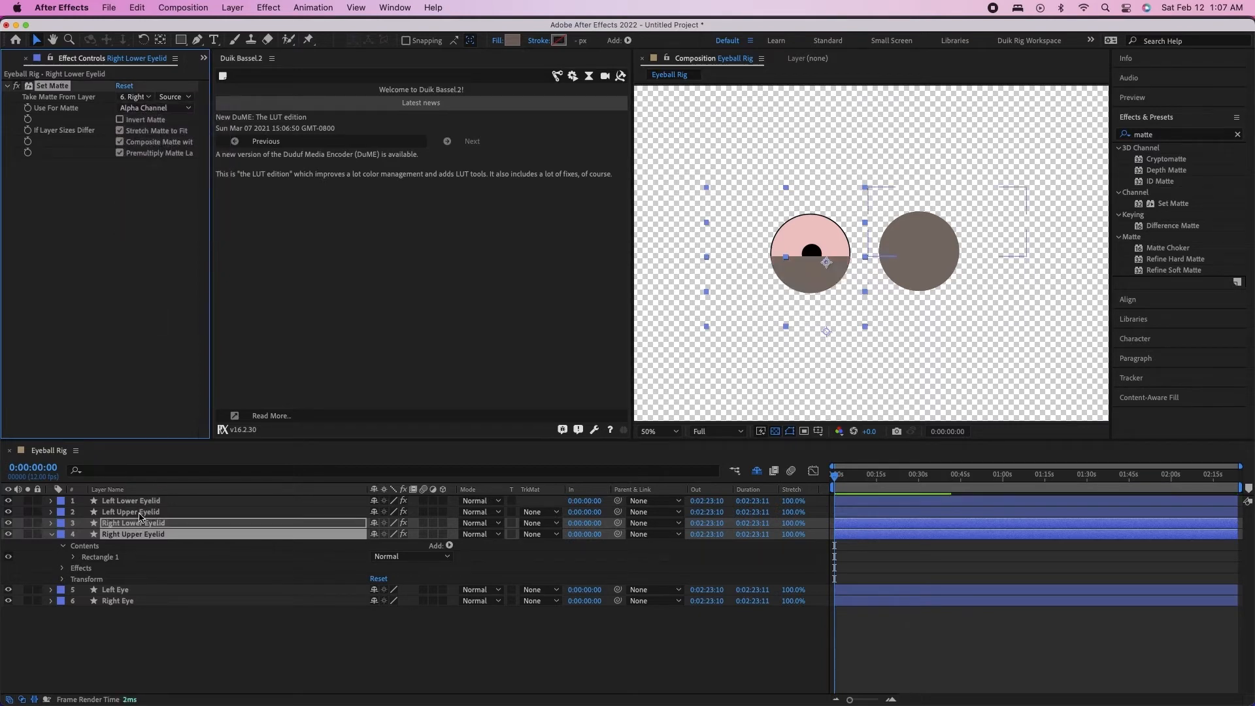
left_click(132, 536)
left_click(129, 524)
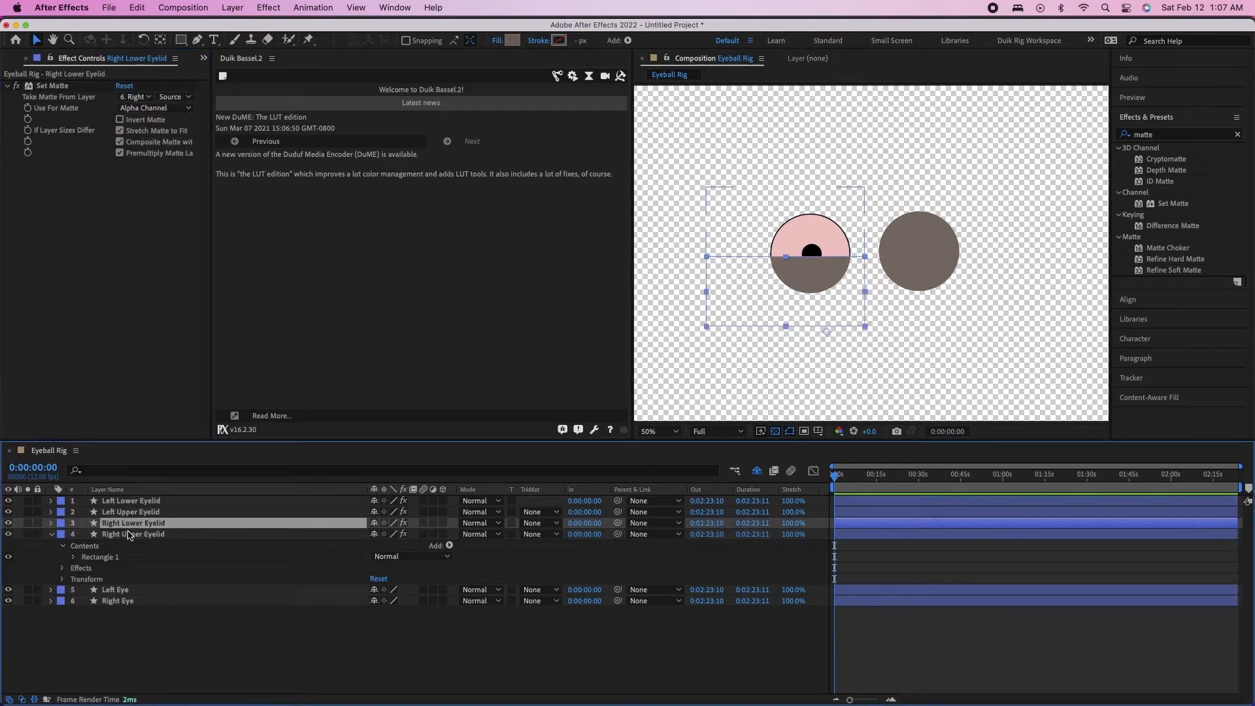
left_click(129, 535)
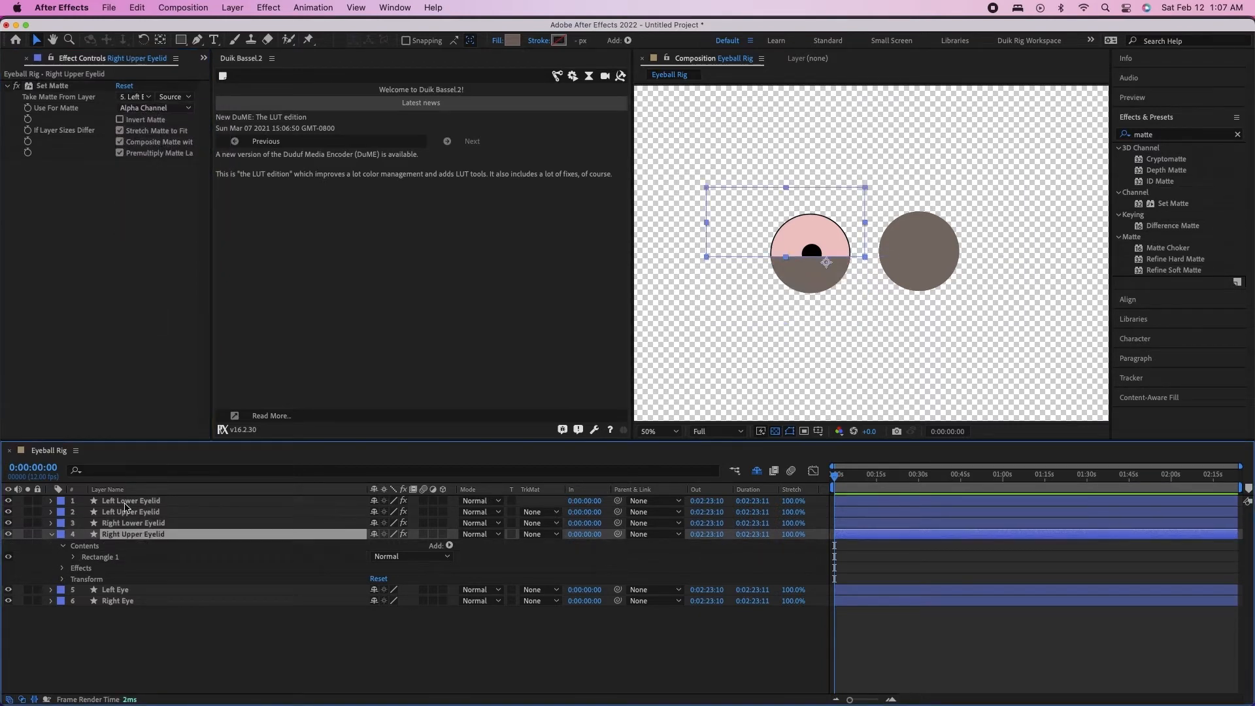
left_click(135, 97)
left_click(162, 205)
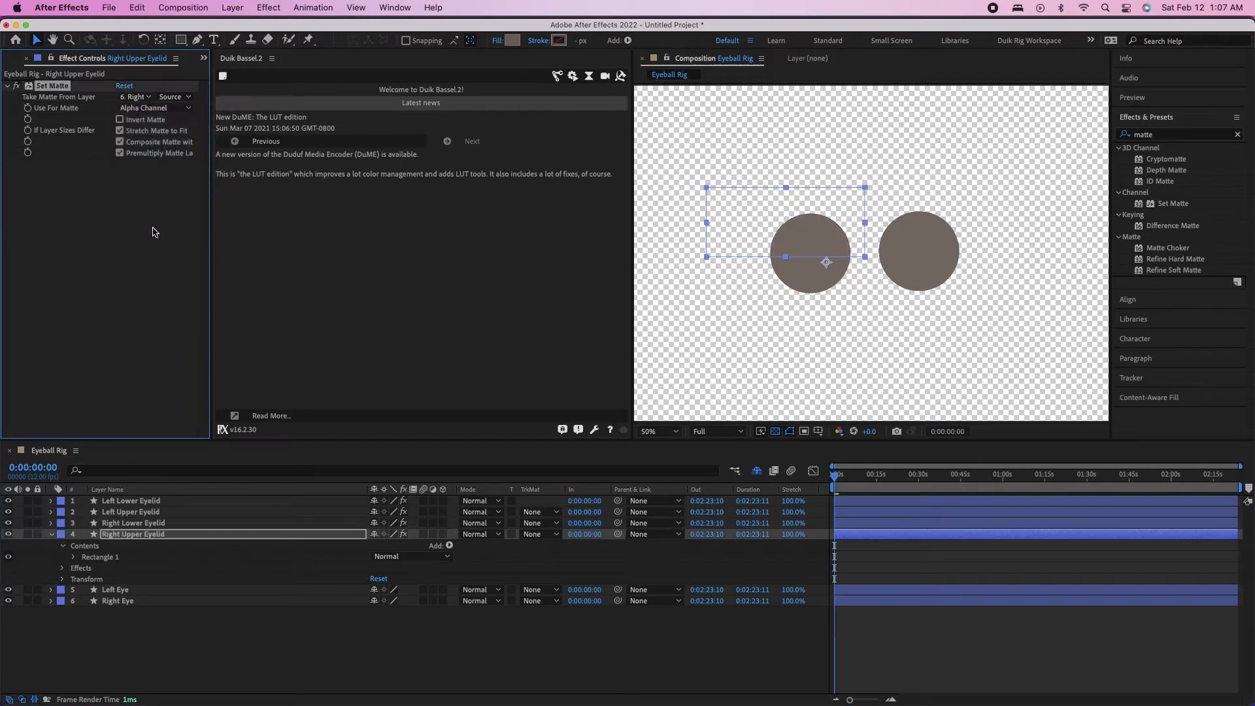
left_click(204, 609)
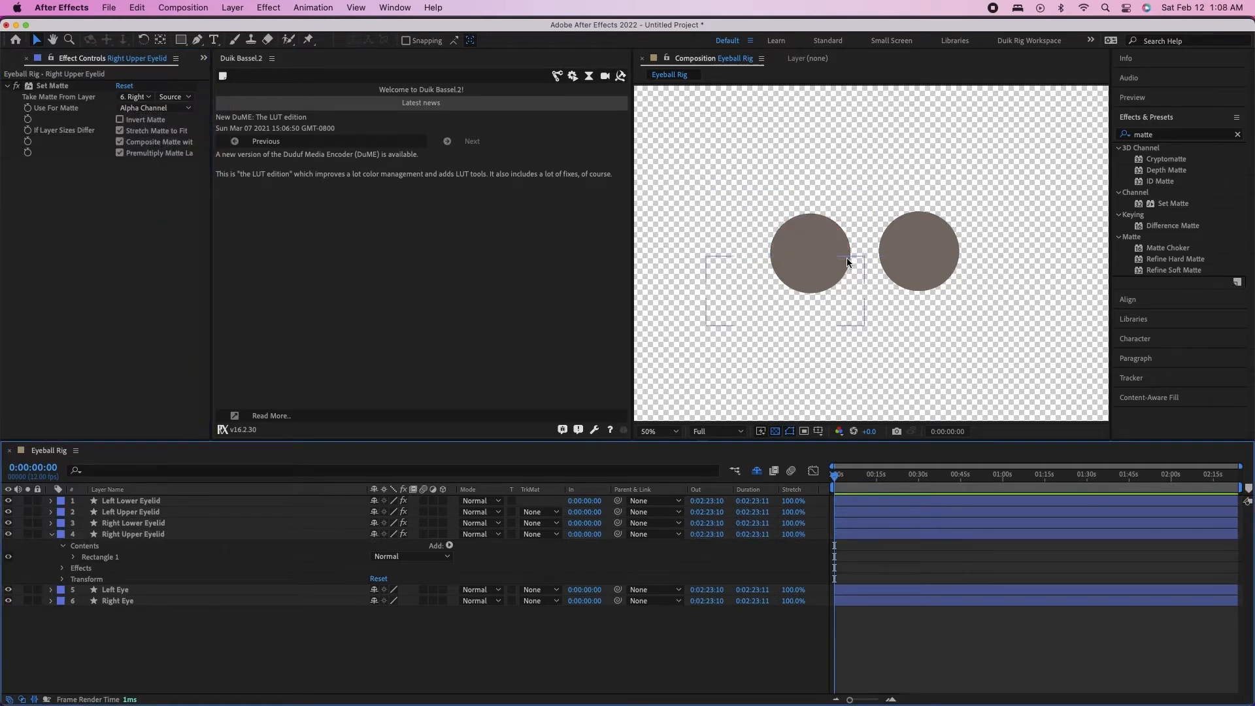
Add a Stroke layer style to the Right Upper Eyelid layer
key("period")
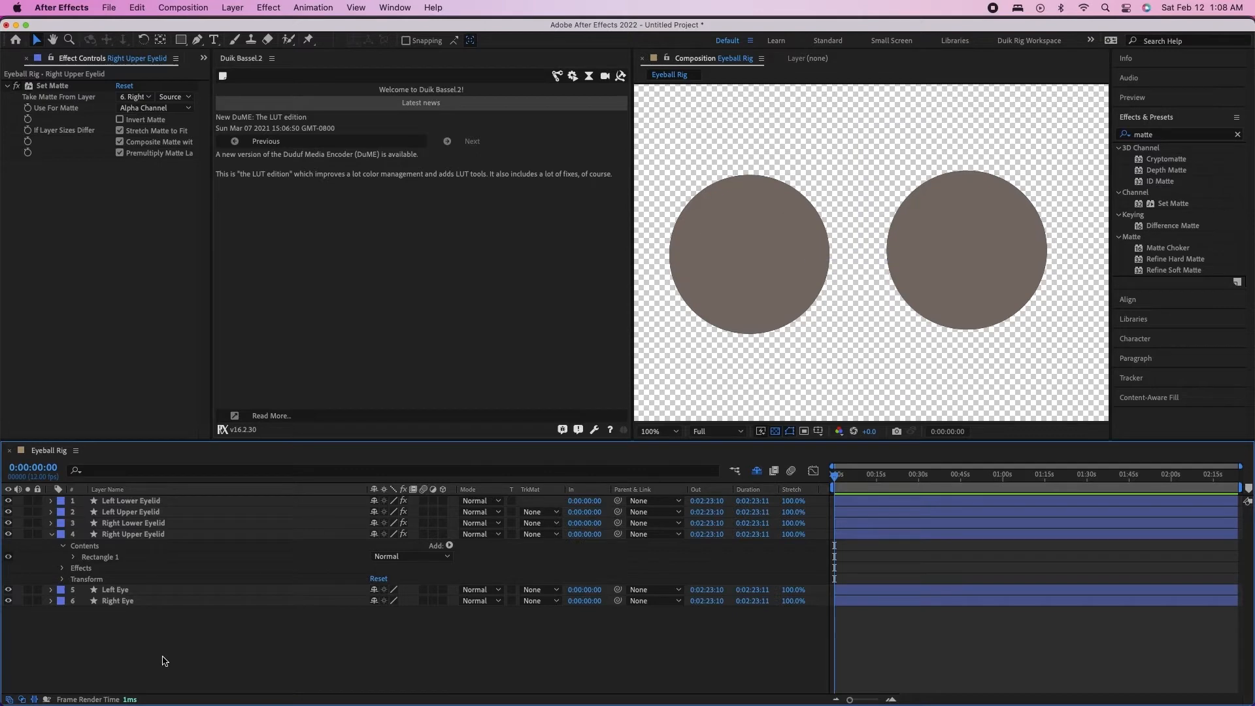
right_click(117, 537)
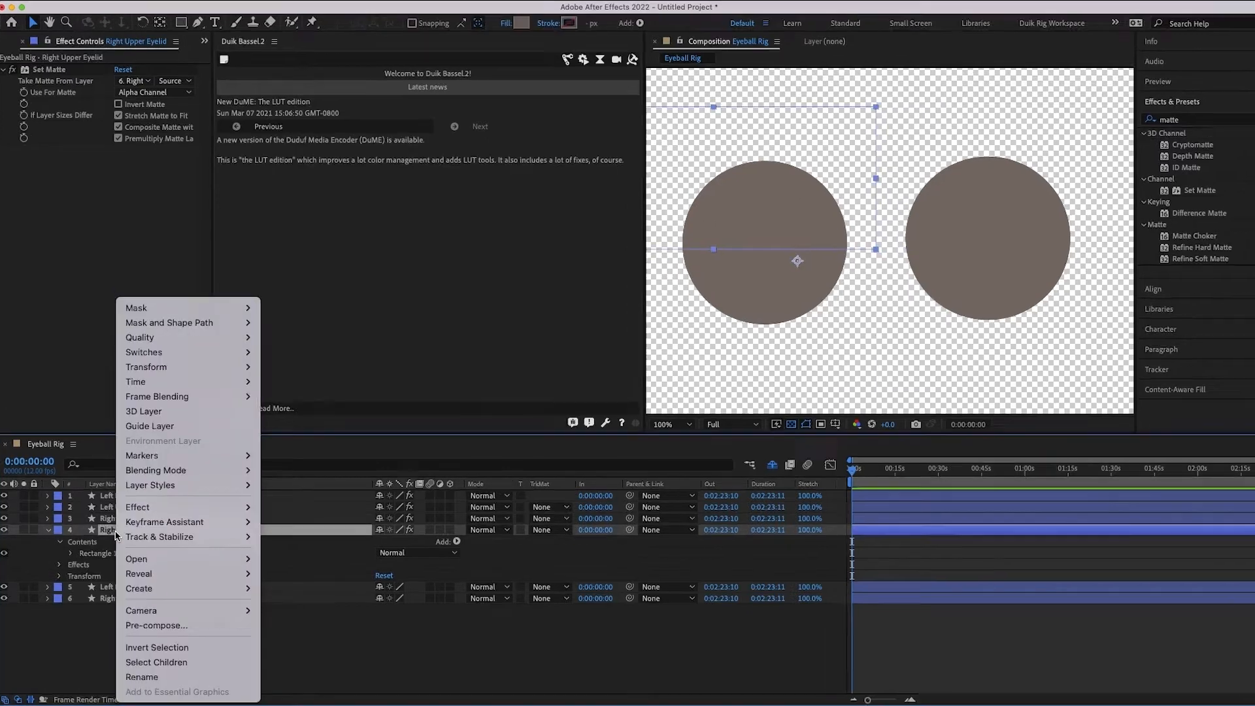
mouse_move(180, 491)
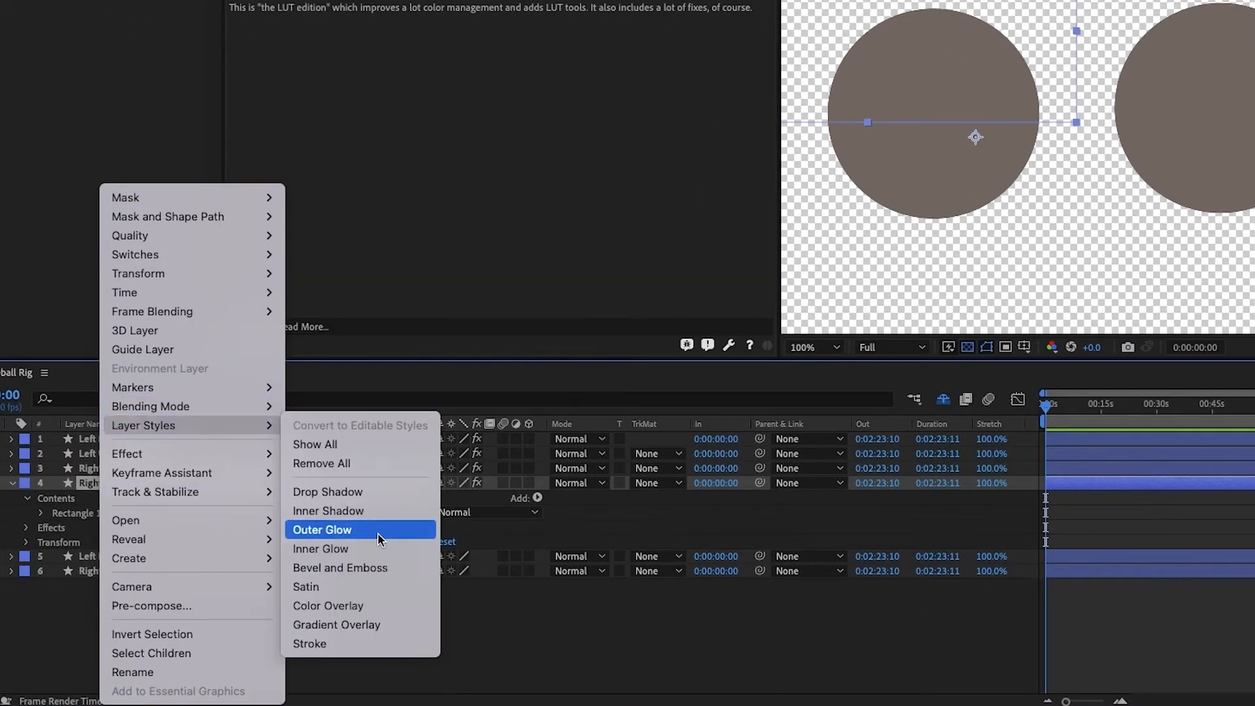
left_click(320, 642)
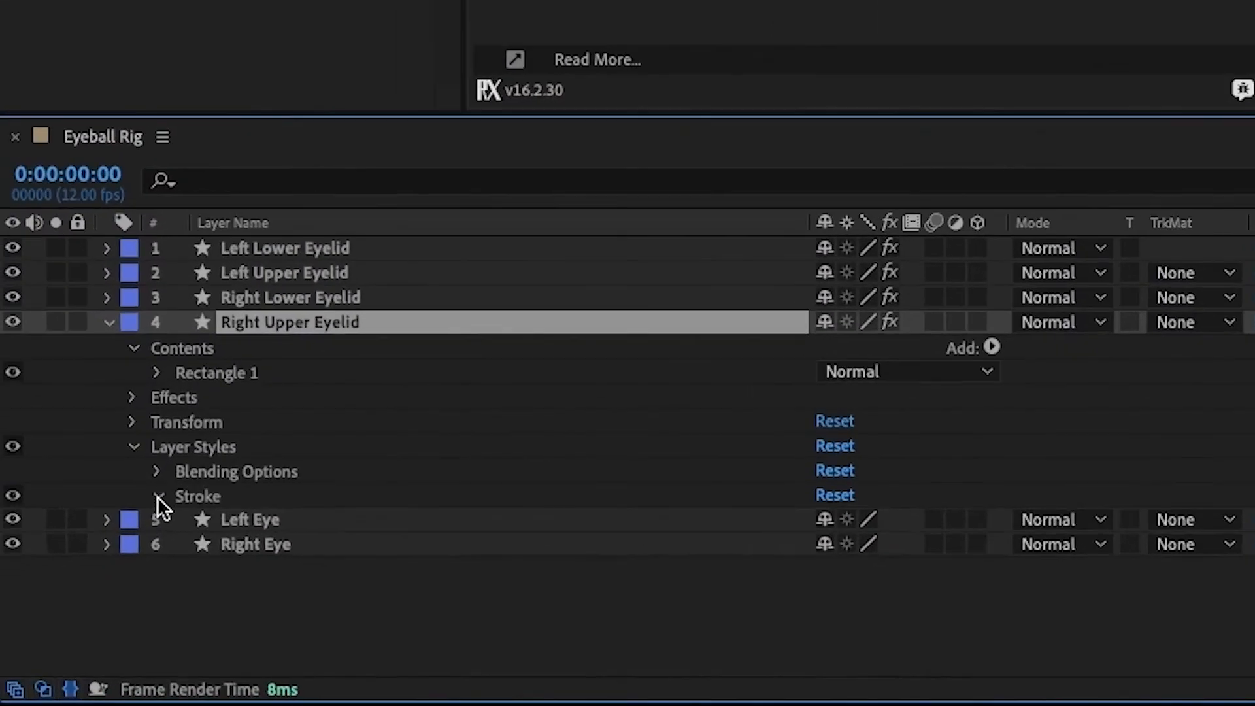
Set the Right Upper Eyelid's Stroke layer style to black and its position to Inside
left_click(40, 586)
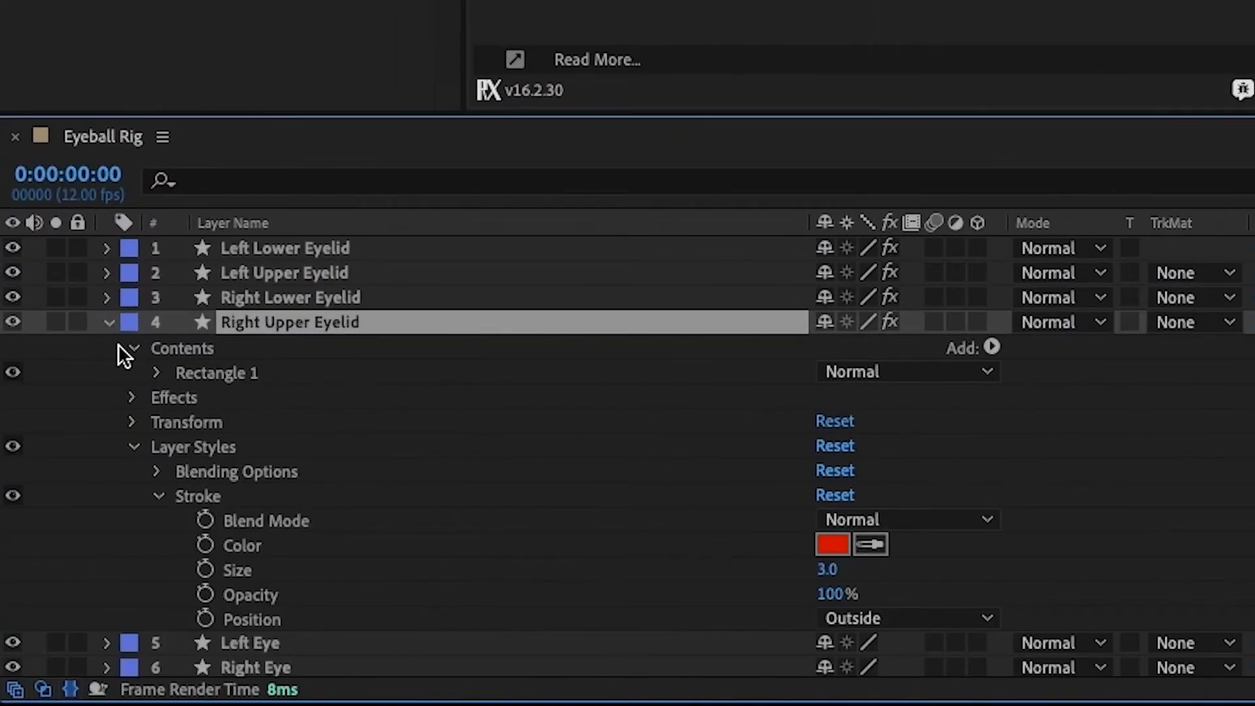
left_click(827, 552)
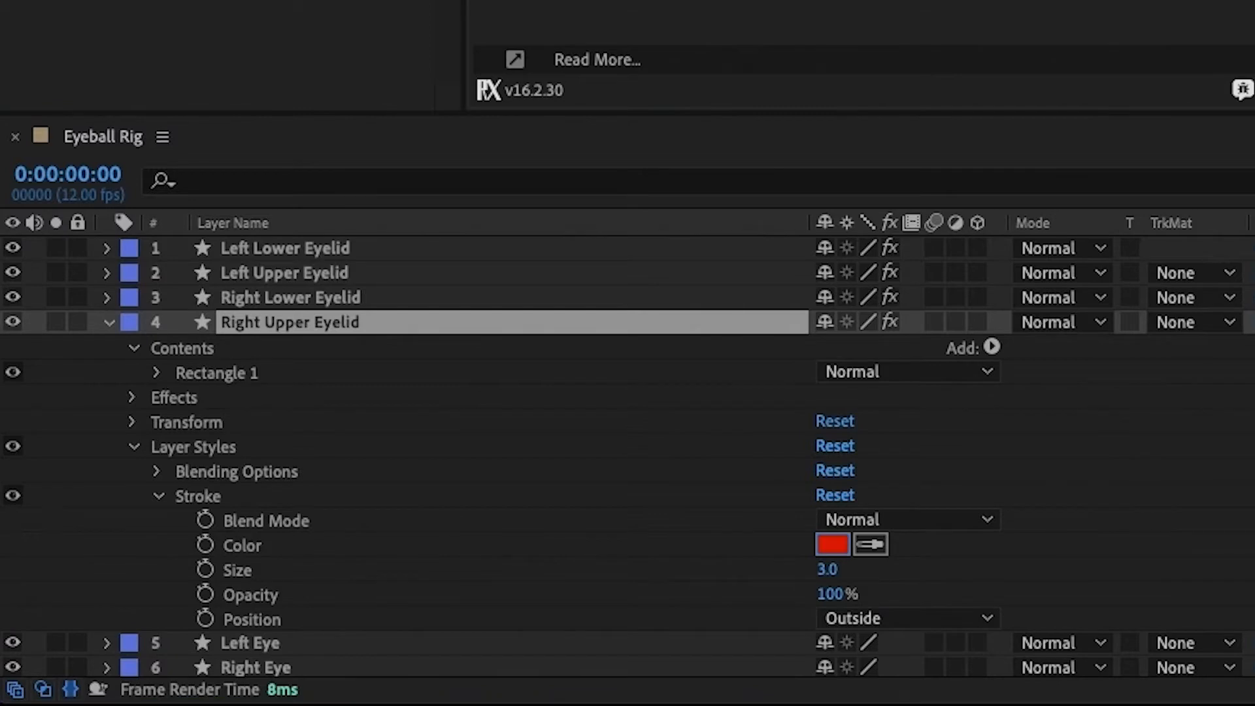
key("Return")
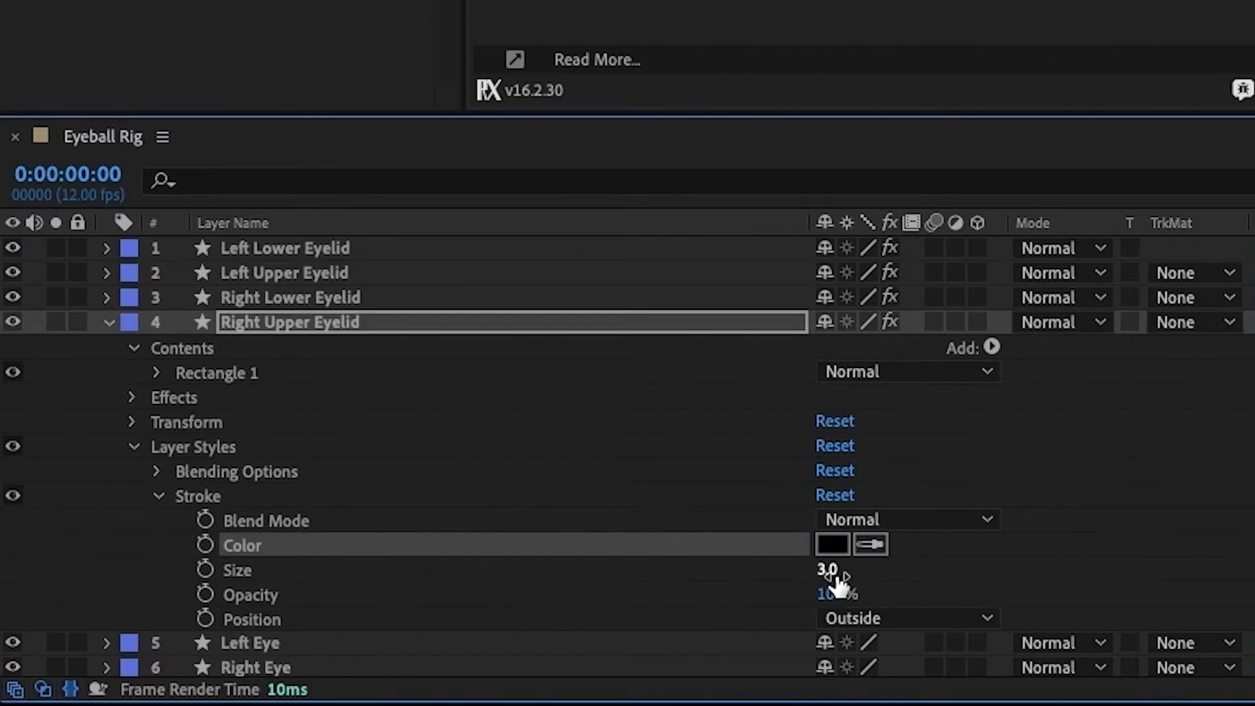
left_click(894, 620)
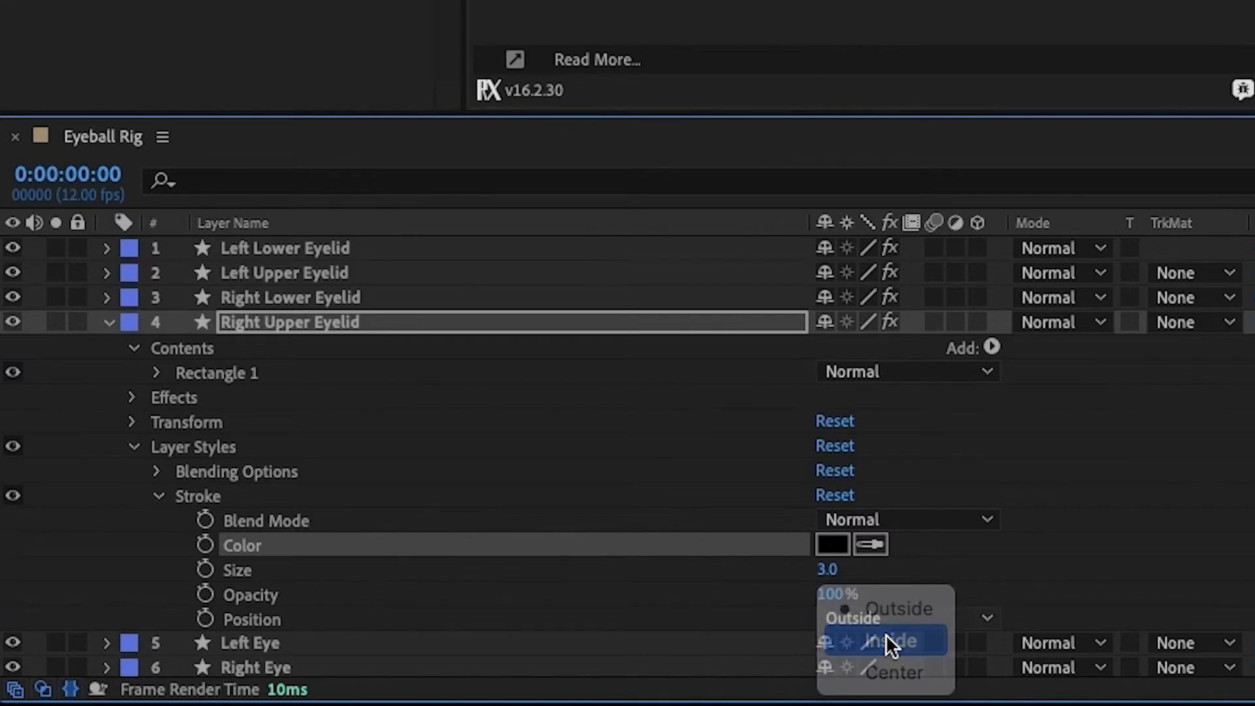
left_click(889, 640)
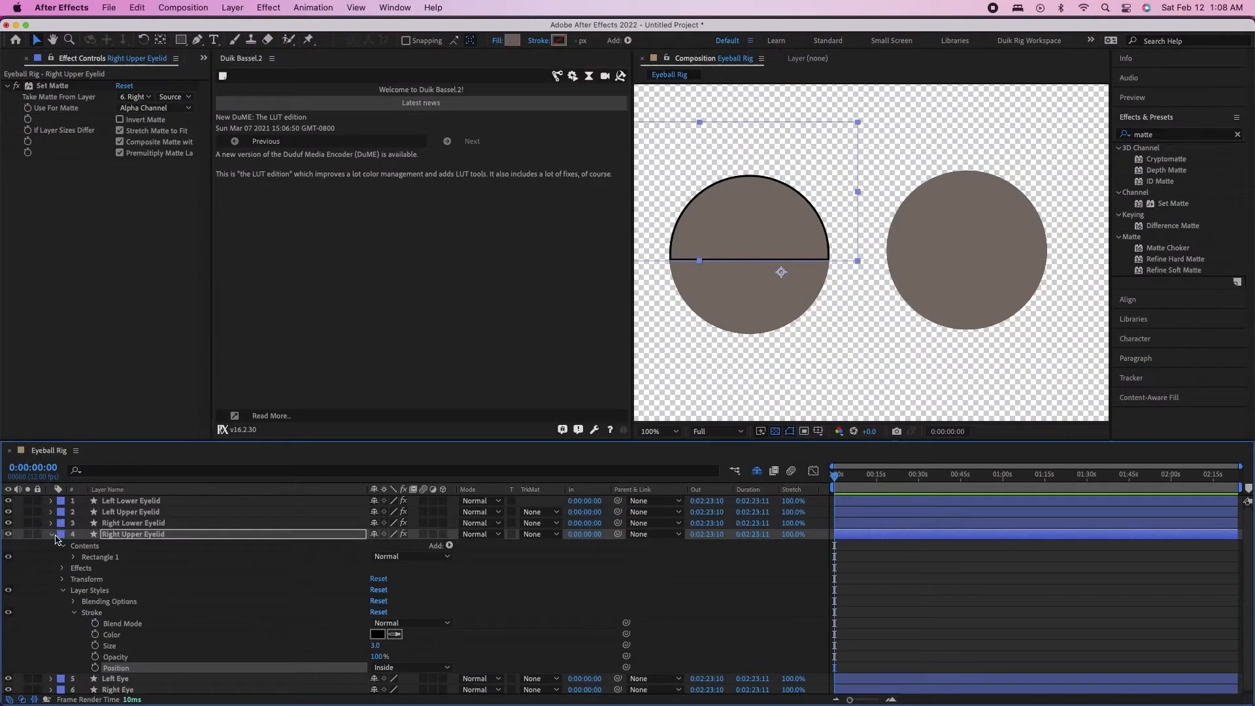
Copy the Right Upper Eyelid's layer styles onto the Right Lower, Left Upper and Left Lower Eyelid layers
left_click(98, 592)
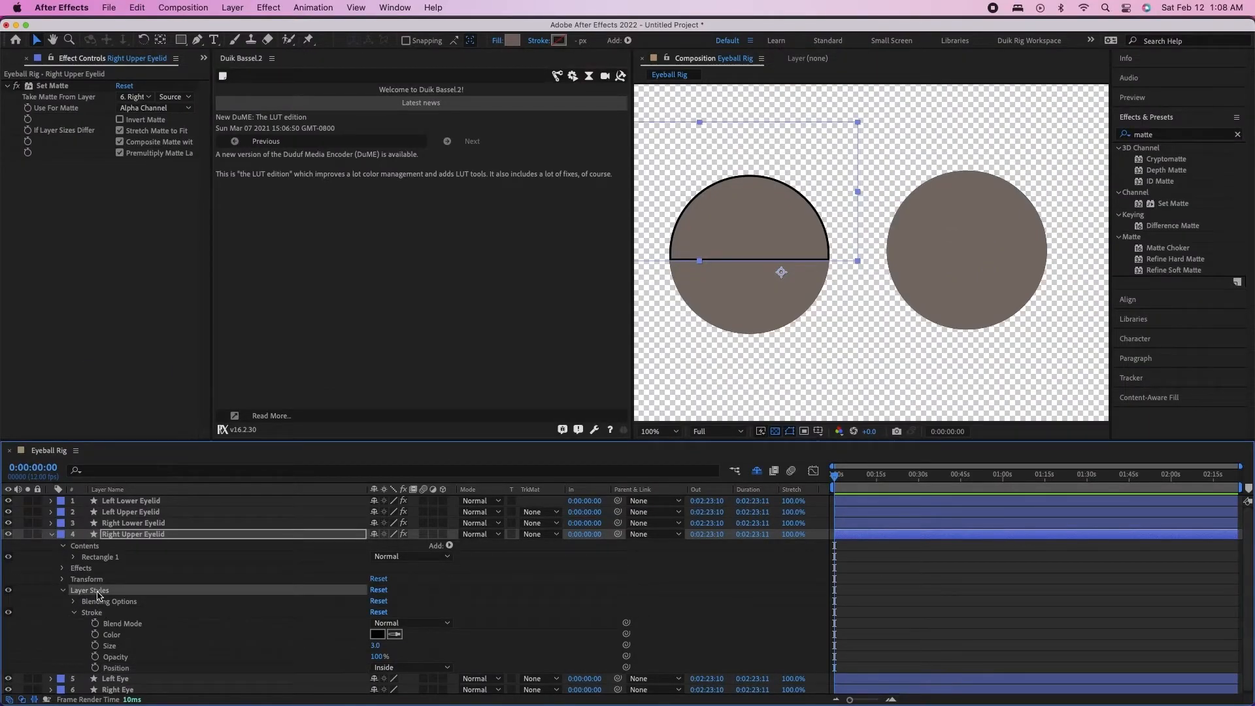
left_click(63, 591)
left_click(129, 523)
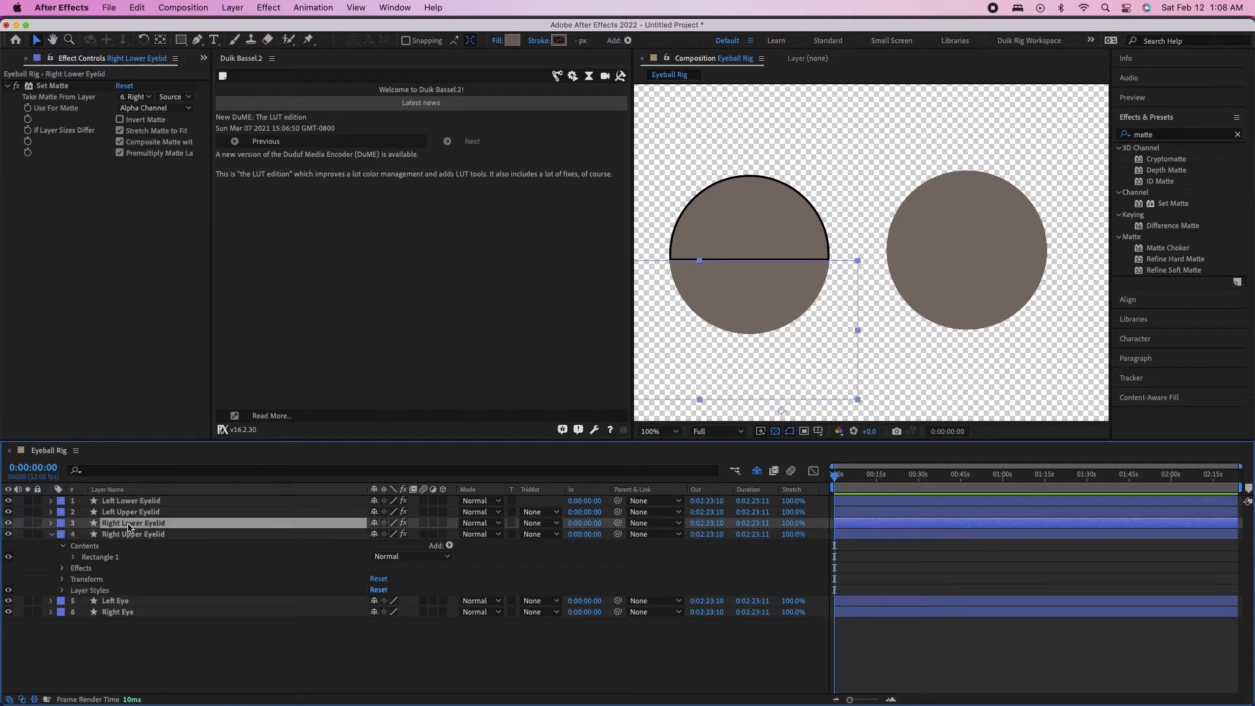
left_click(124, 501, "shift")
key("super+v")
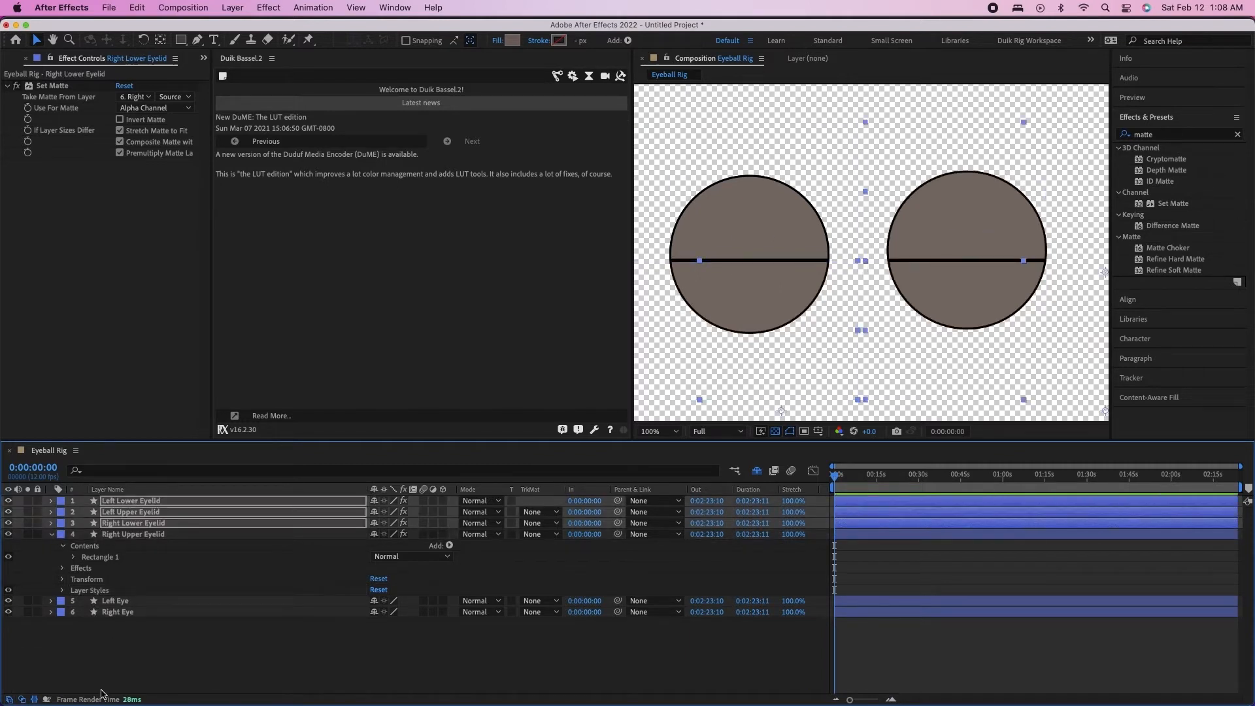
left_click(101, 689)
Reorder the layers so both left eyelids sit directly above Left Eye and both right eyelids directly above Right Eye
left_click(121, 502)
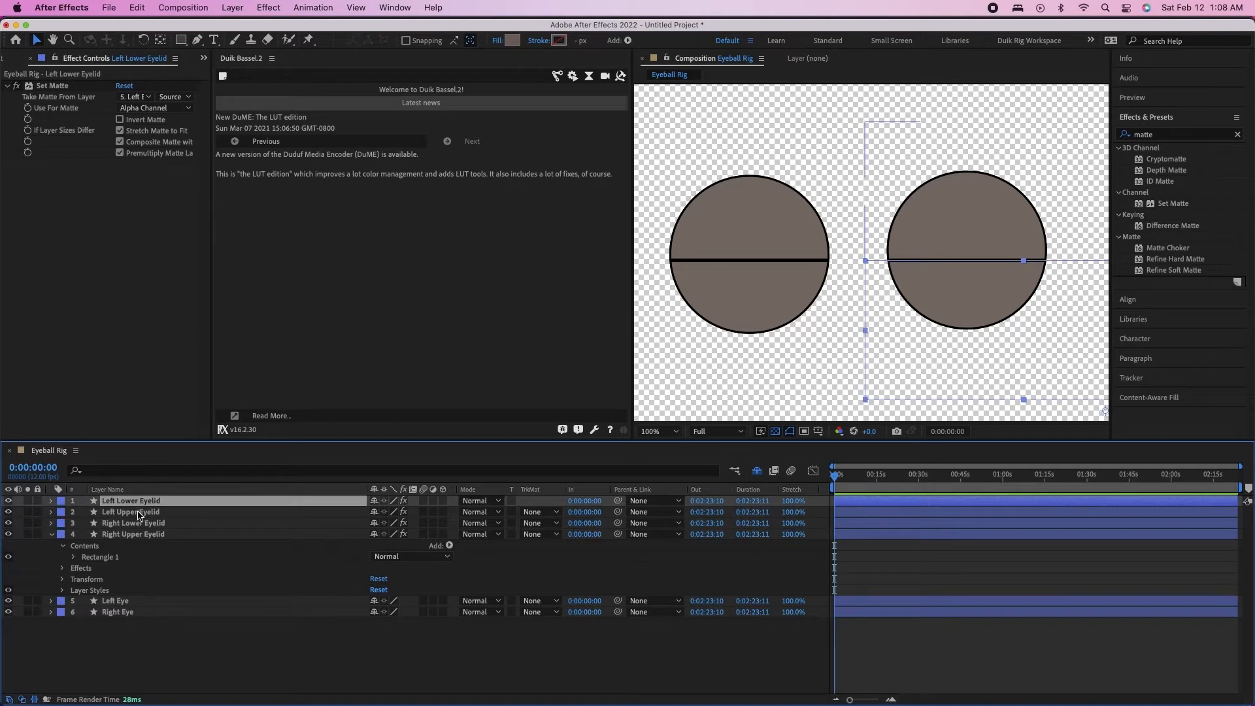
left_click(138, 512, "shift")
left_click_drag(136, 501, 133, 595)
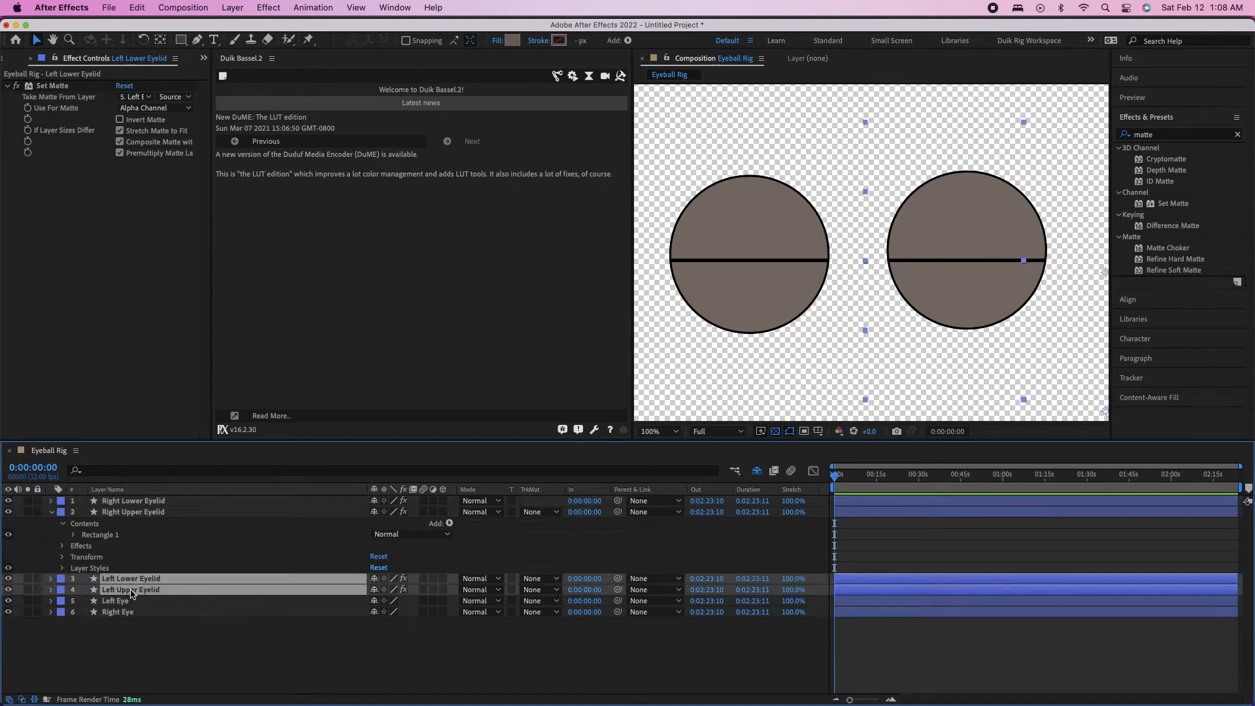
left_click(131, 513)
left_click(133, 501, "shift")
left_click_drag(133, 507, 128, 605)
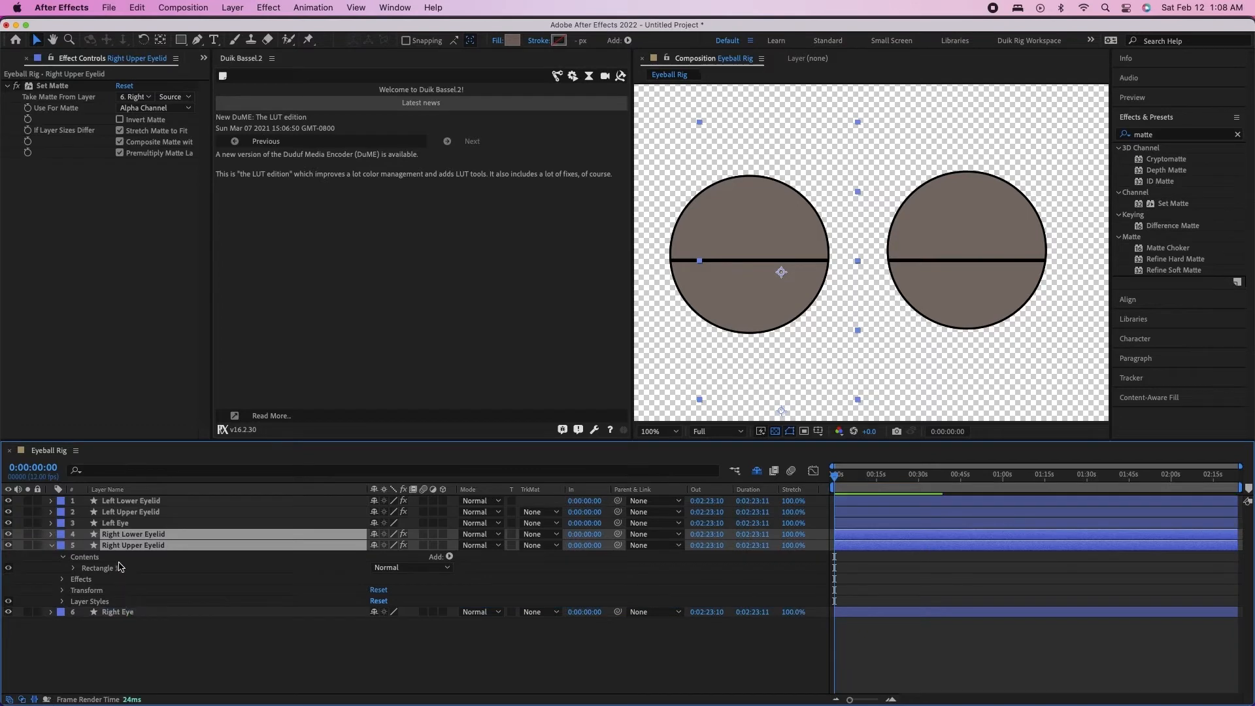
left_click(50, 547)
Change the label color of the Right Lower Eyelid, Right Upper Eyelid and Right Eye layers to peach
left_click(117, 557, "shift")
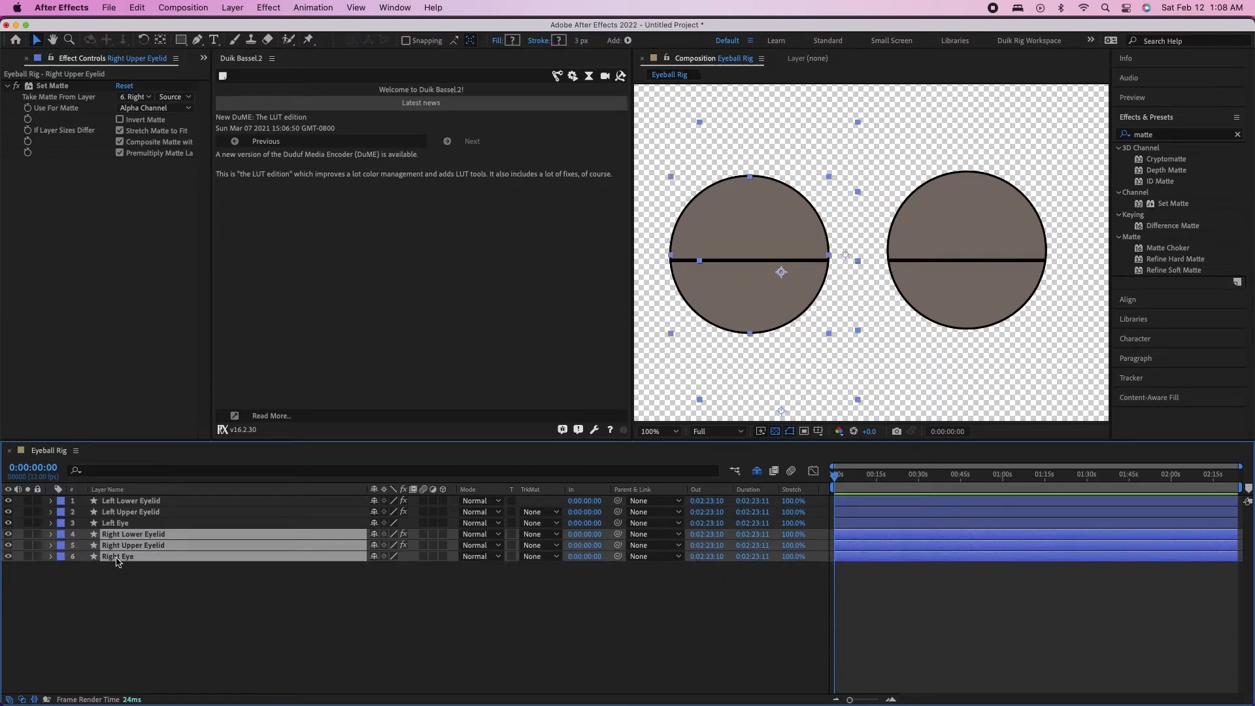
left_click(65, 557)
left_click(97, 548)
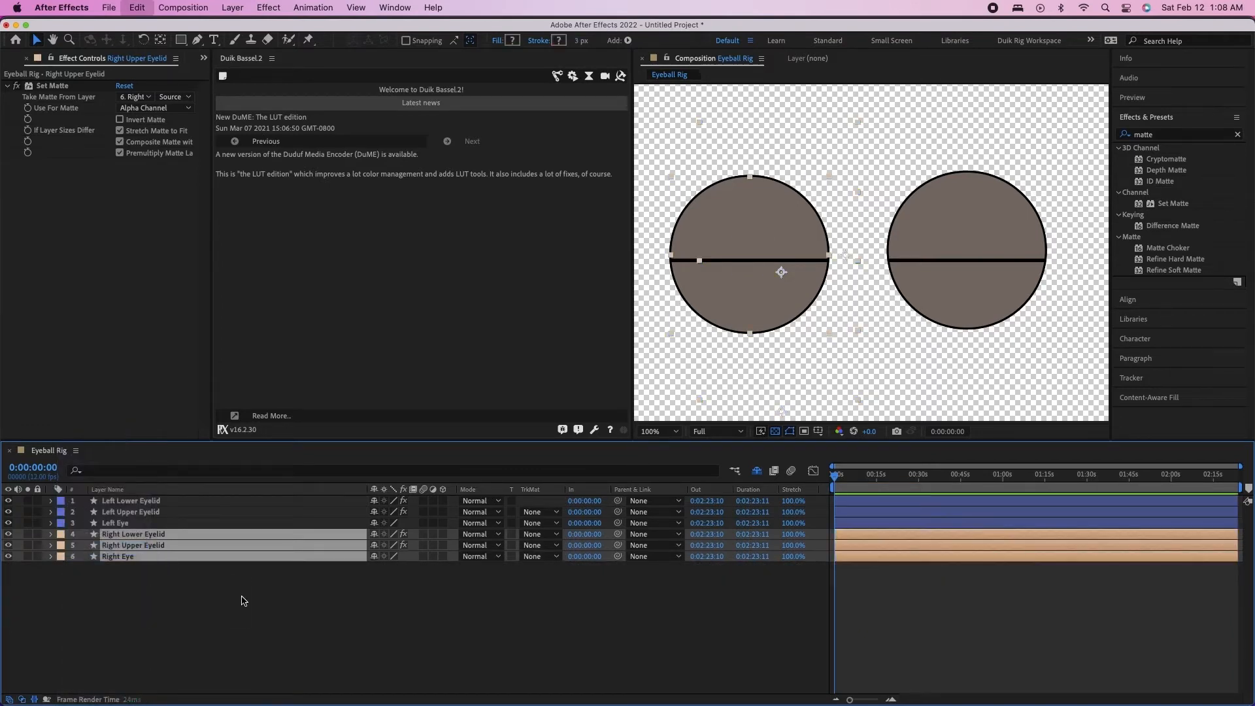
left_click(241, 672)
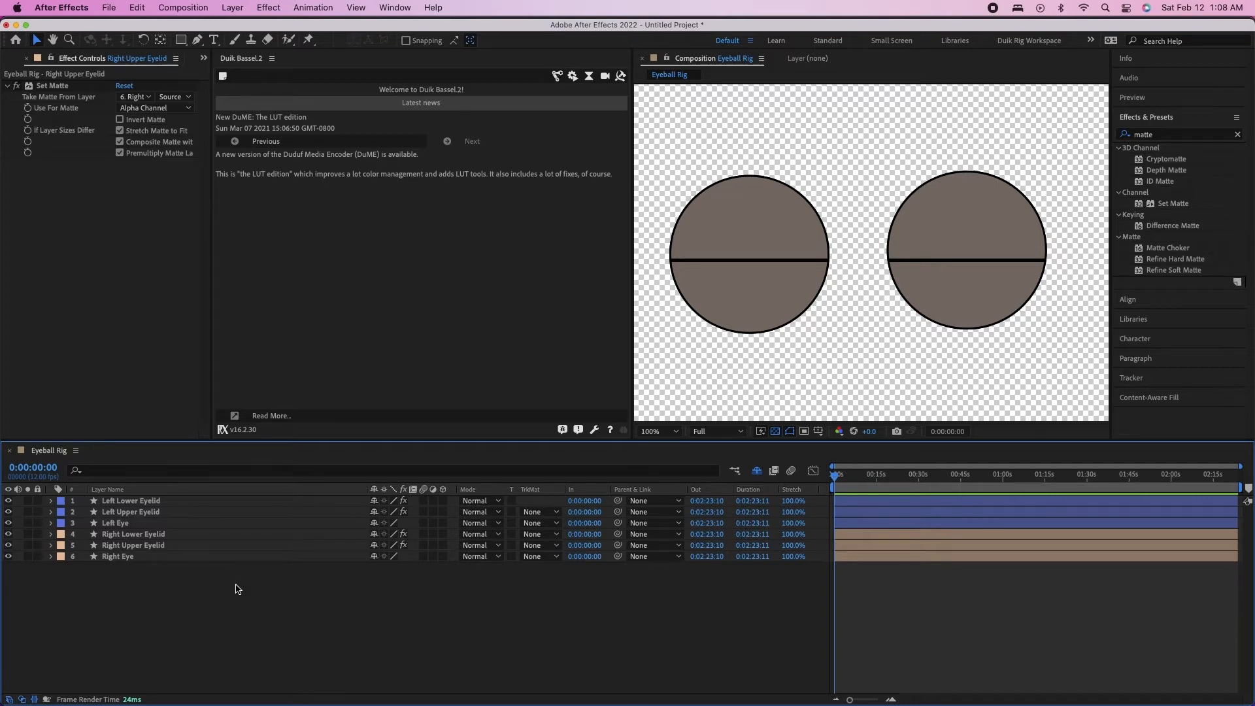
Reveal the Position property of all layers and add Position keyframes at 0:00:00:00 to the Left Lower Eyelid and Right Lower Eyelid
key("p")
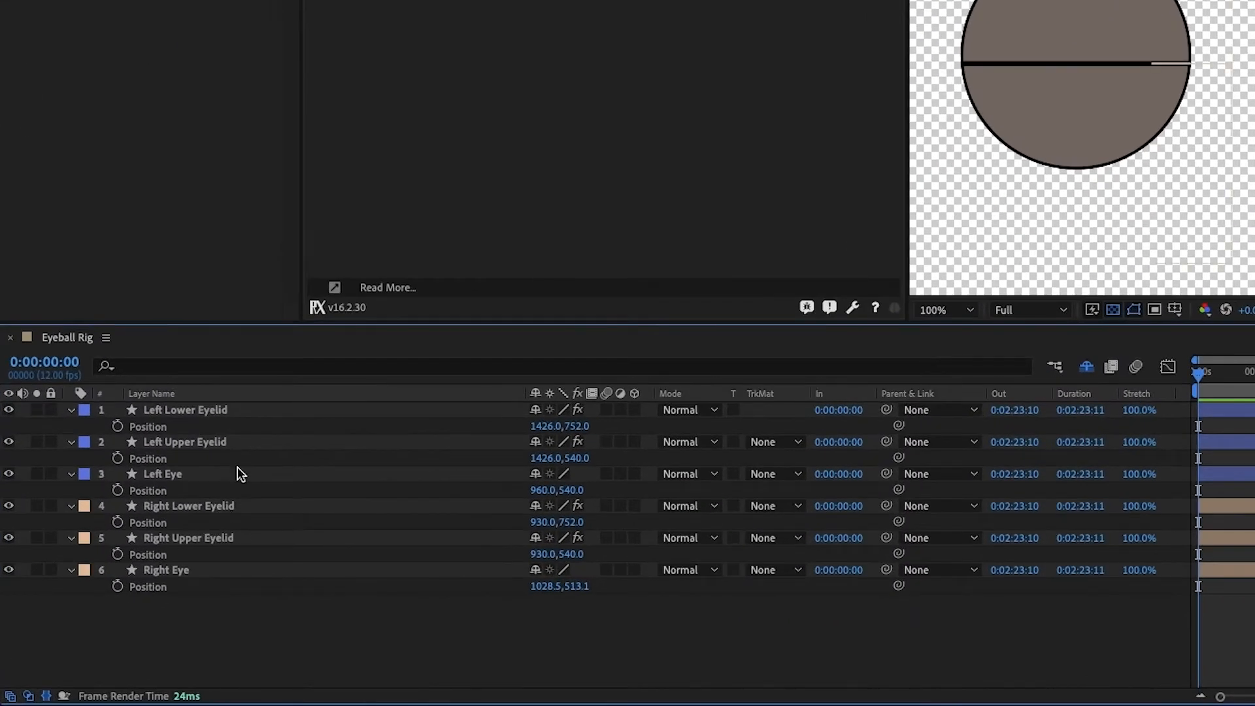
left_click(232, 409)
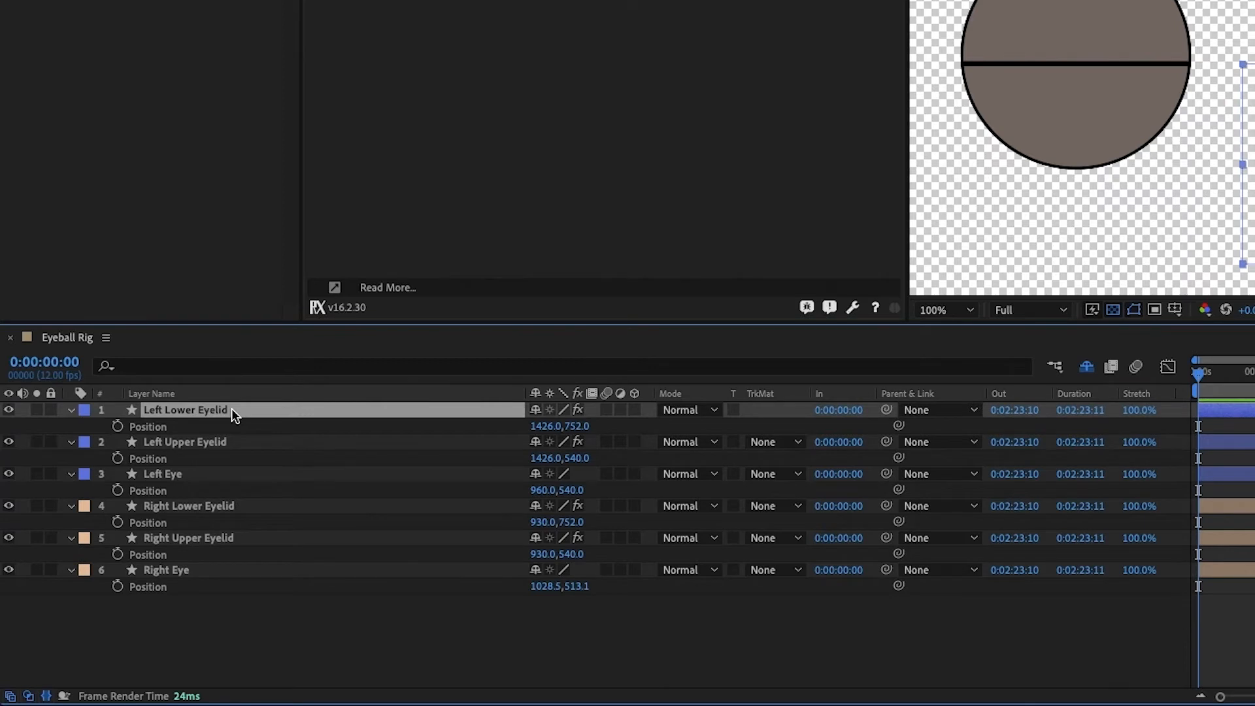
left_click(195, 442, "shift")
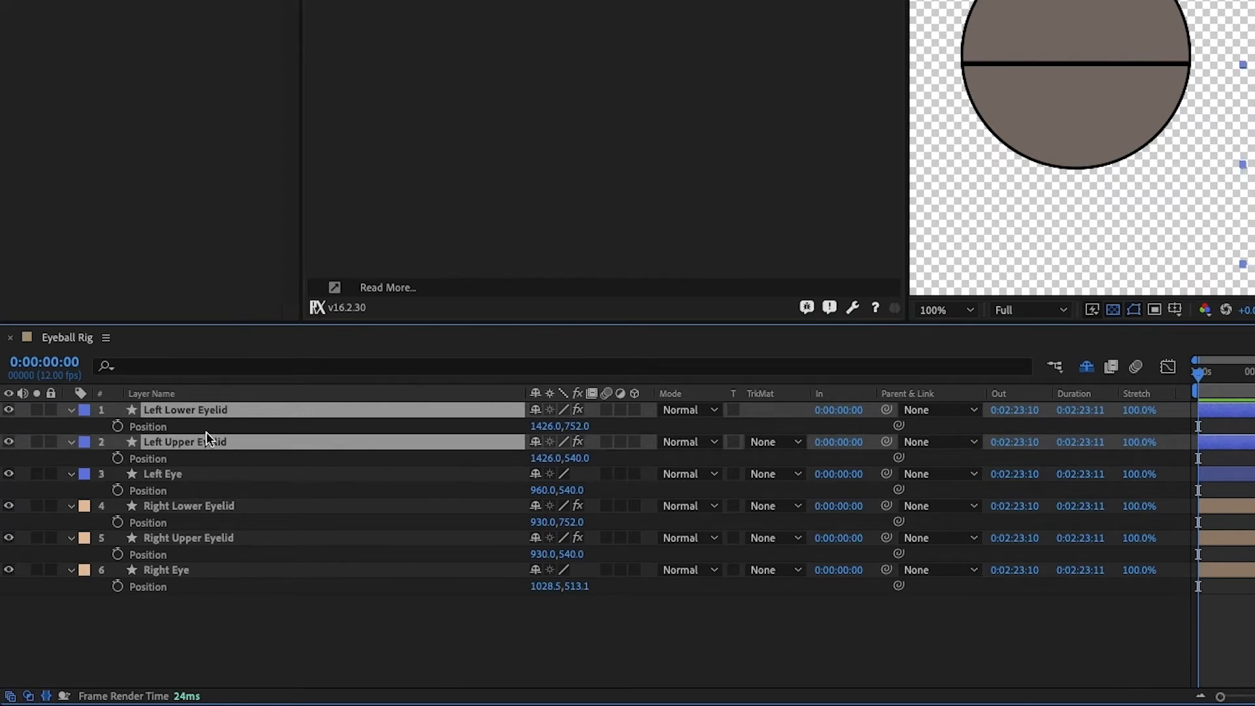
left_click(208, 427)
left_click(207, 413)
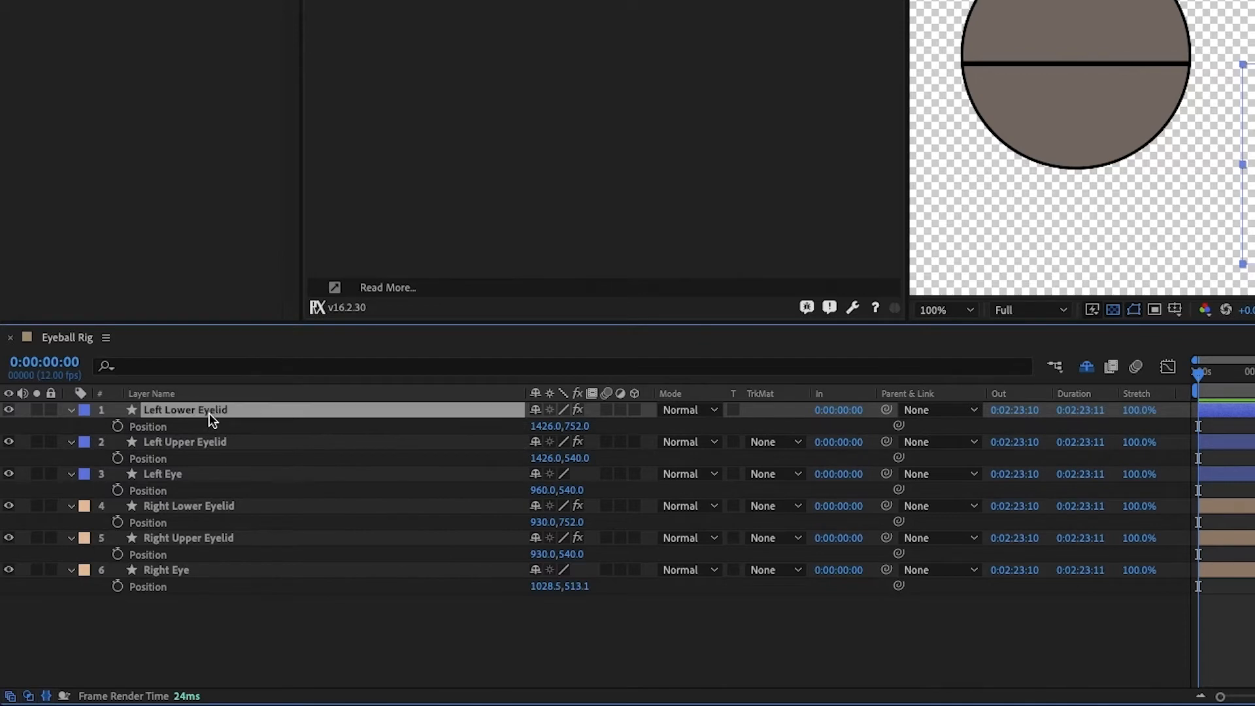
left_click(195, 507, "ctrl")
left_click(118, 522)
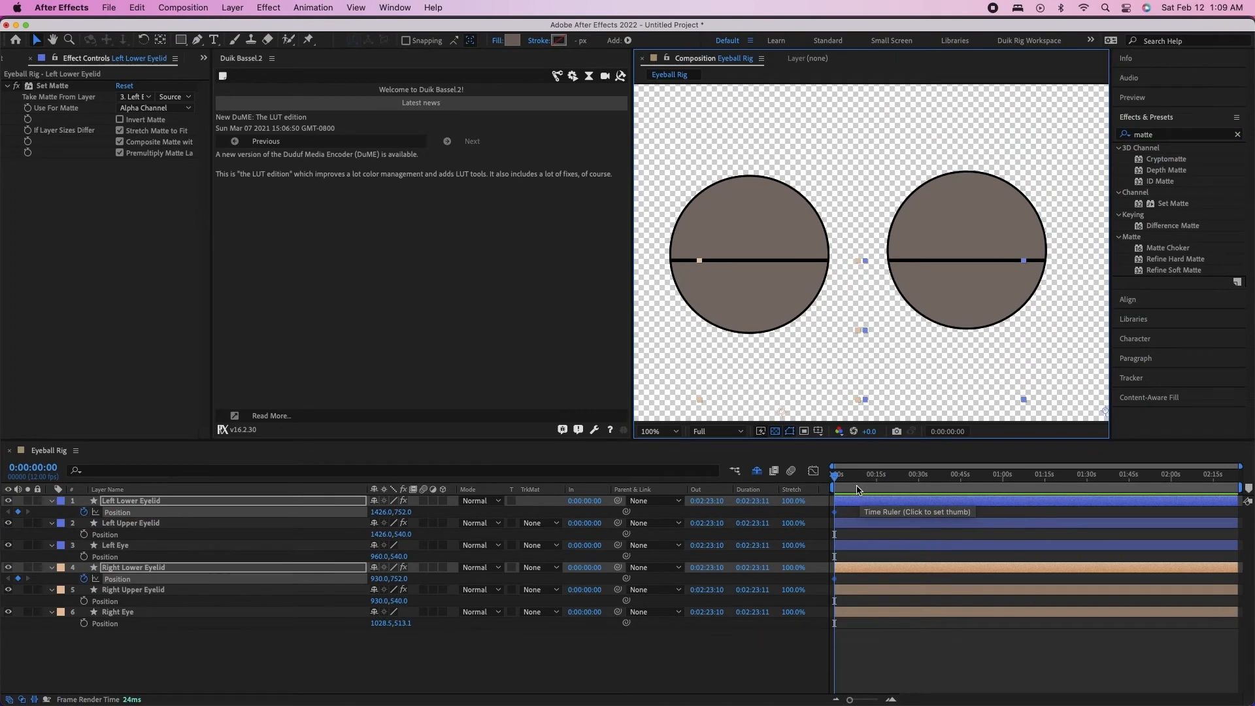
At 0:00:00:10, move the Left and Right Lower Eyelids down to Y 862 to expose the lower halves of the eyes
scroll(858, 490, "up", 5)
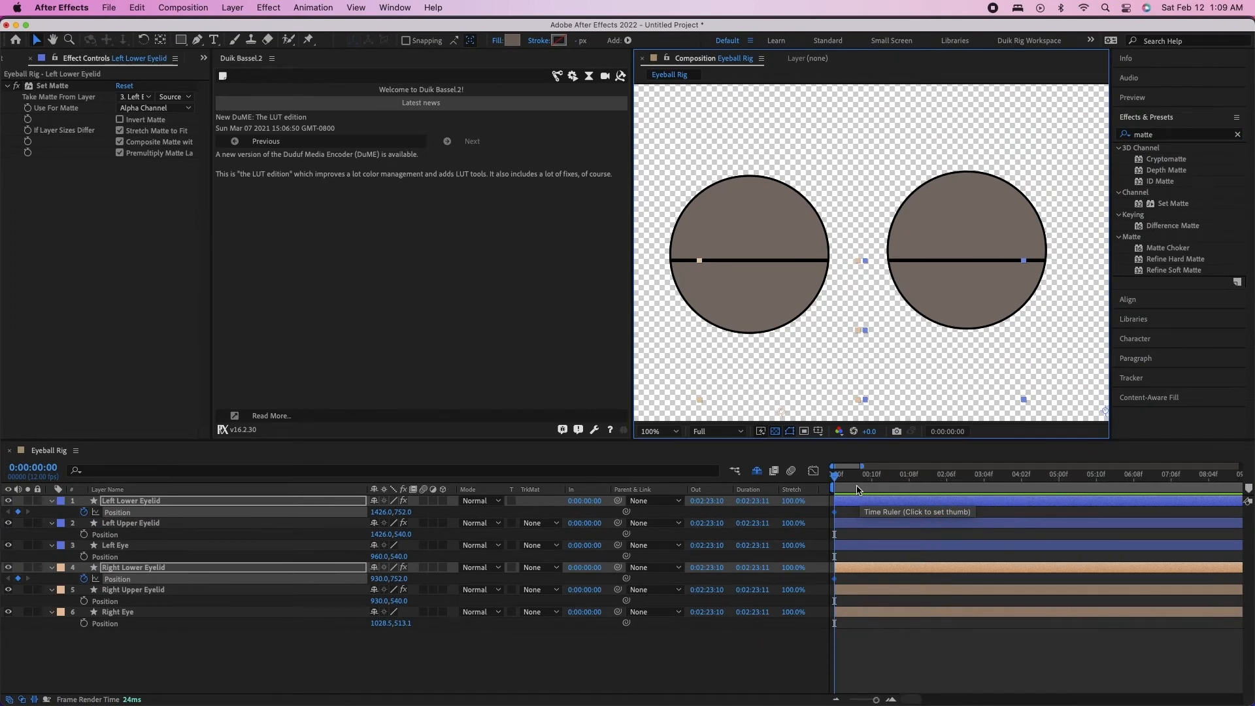
left_click(873, 482)
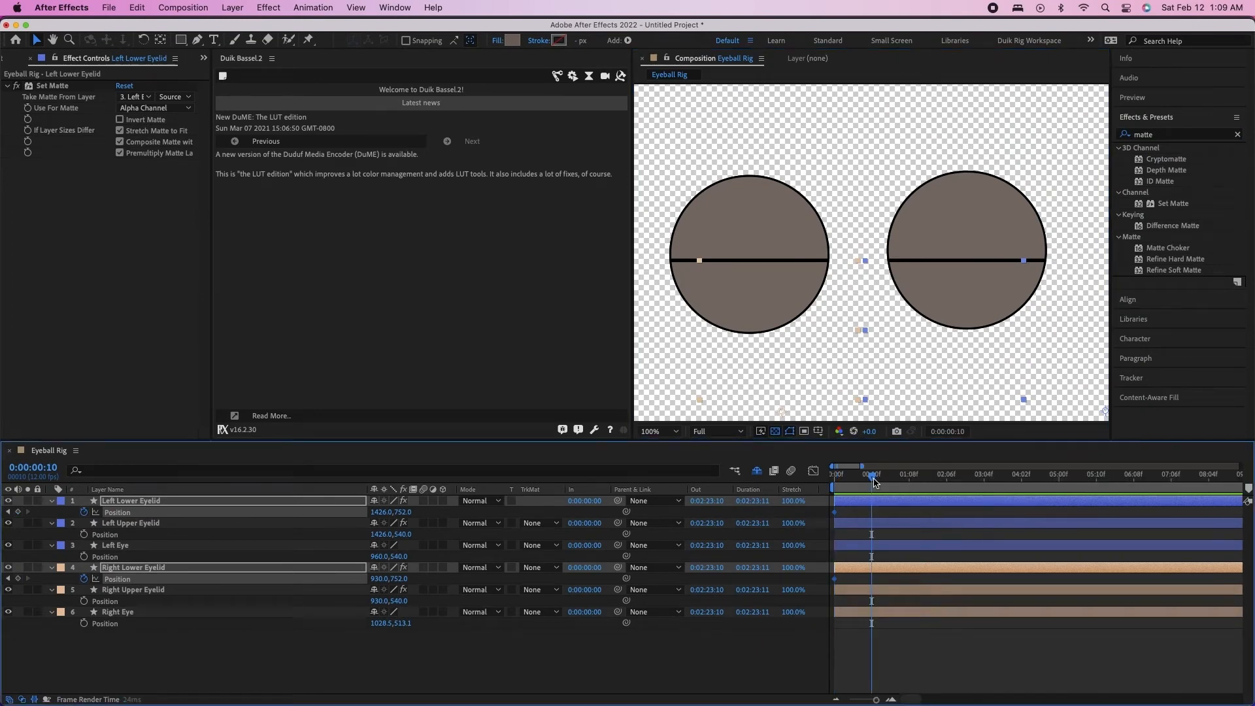
left_click_drag(762, 304, 771, 378)
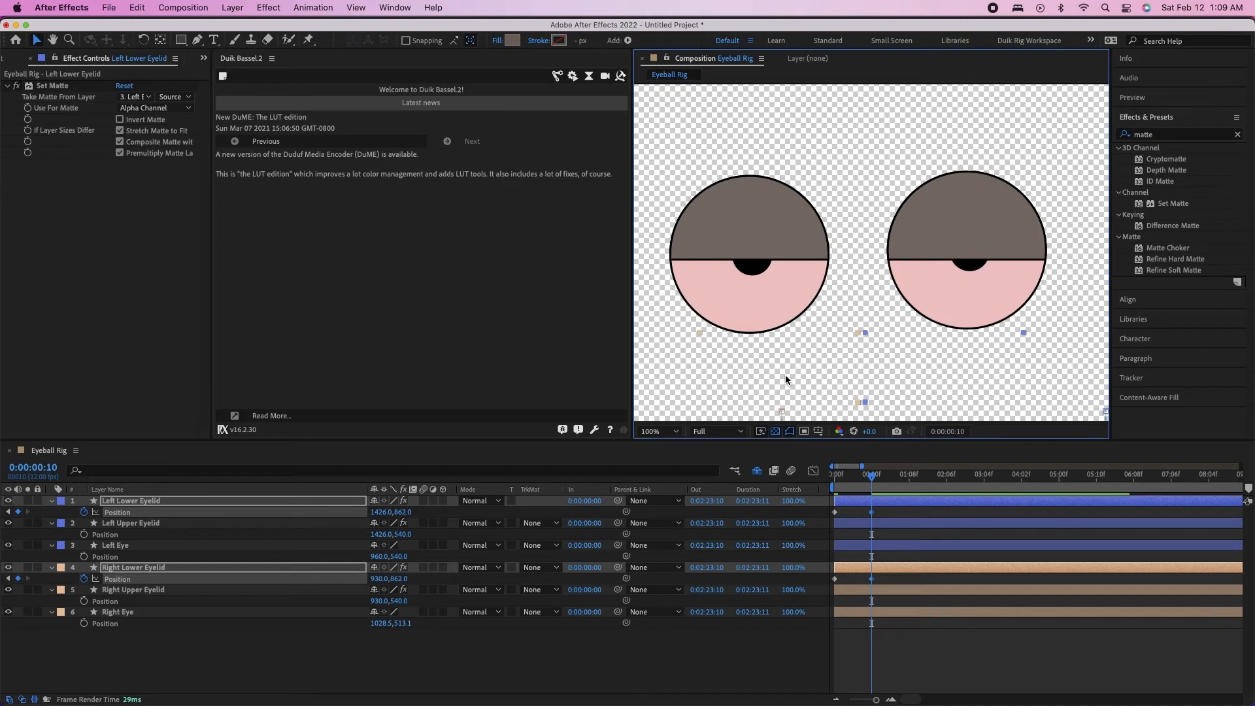
At 0:00:01:08, move both lower eyelids back up to Y 751 to cover the lower halves of the eyes
left_click(900, 481)
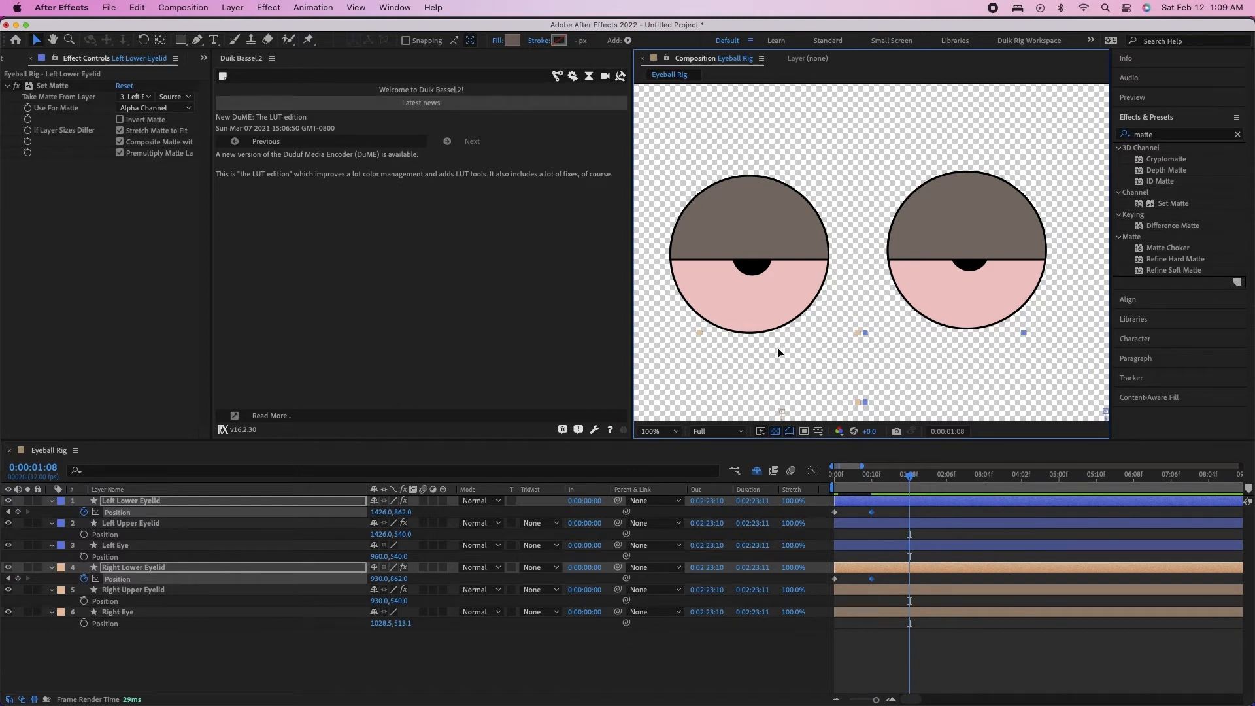
left_click_drag(778, 347, 782, 273)
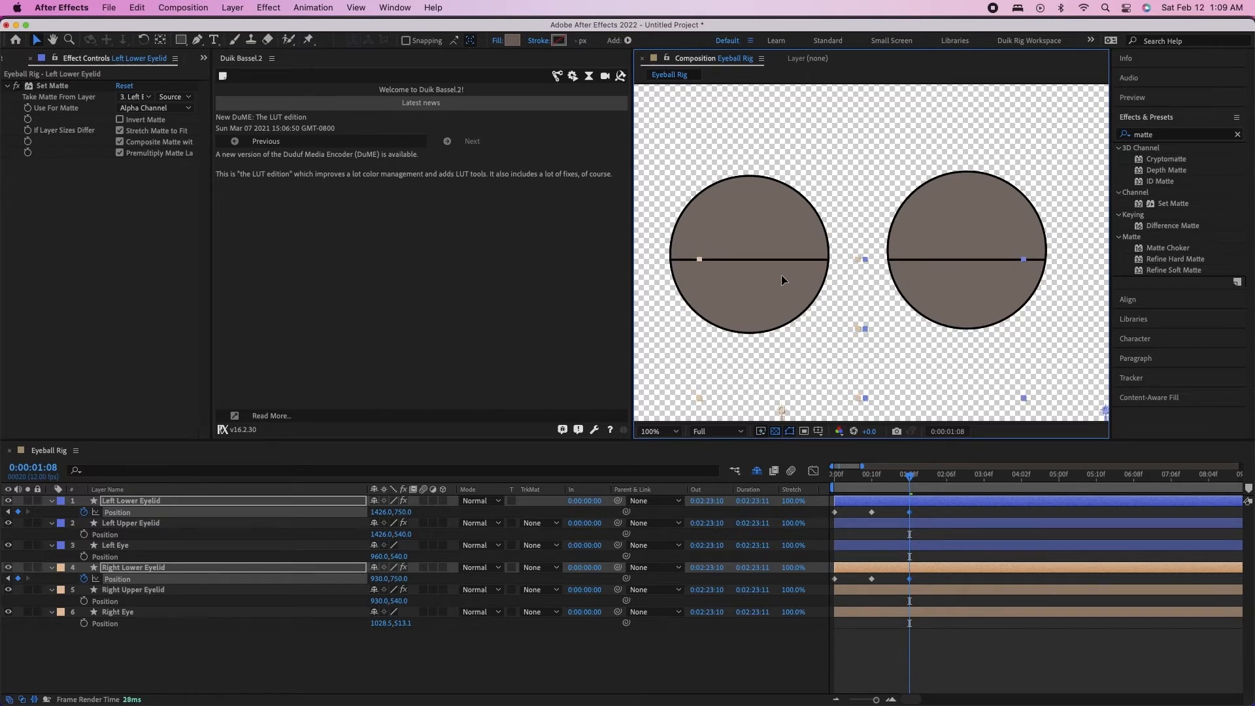
left_click_drag(781, 275, 781, 275)
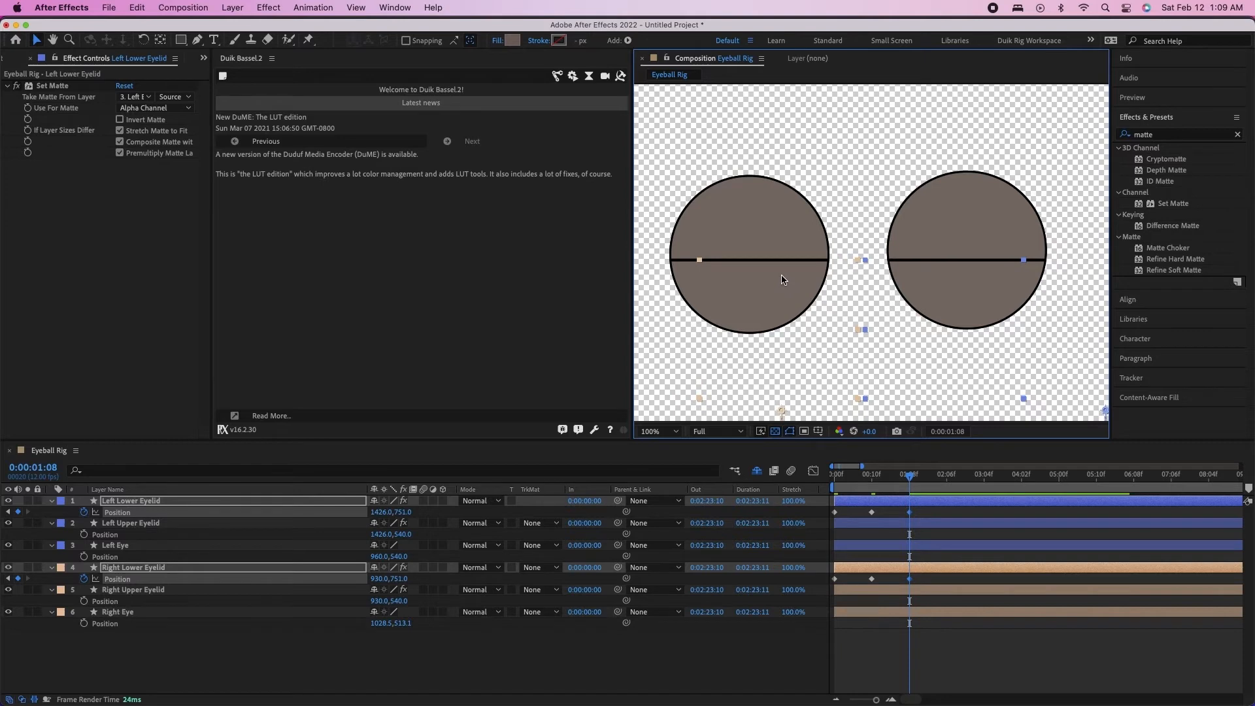
Add Position keyframes at 0:00:00:00 to the Left Upper Eyelid and Right Upper Eyelid layers
left_click(331, 671)
left_click(907, 474)
left_click_drag(906, 474, 803, 475)
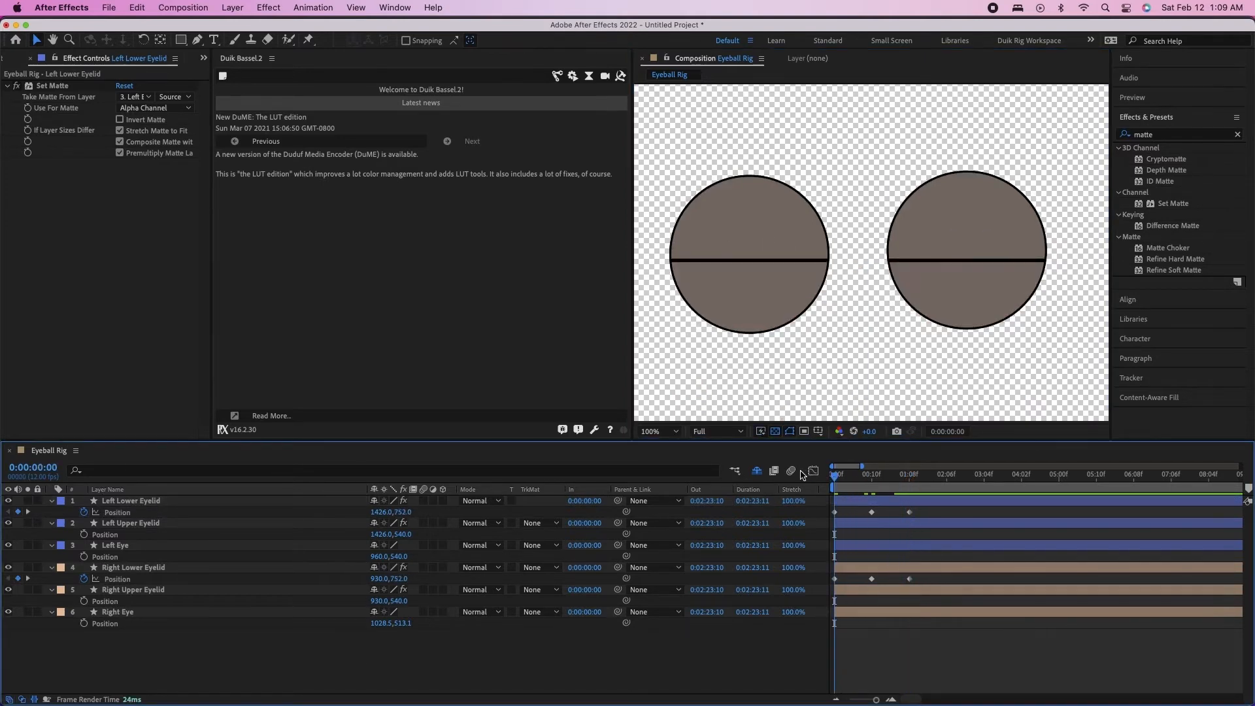
left_click(120, 525)
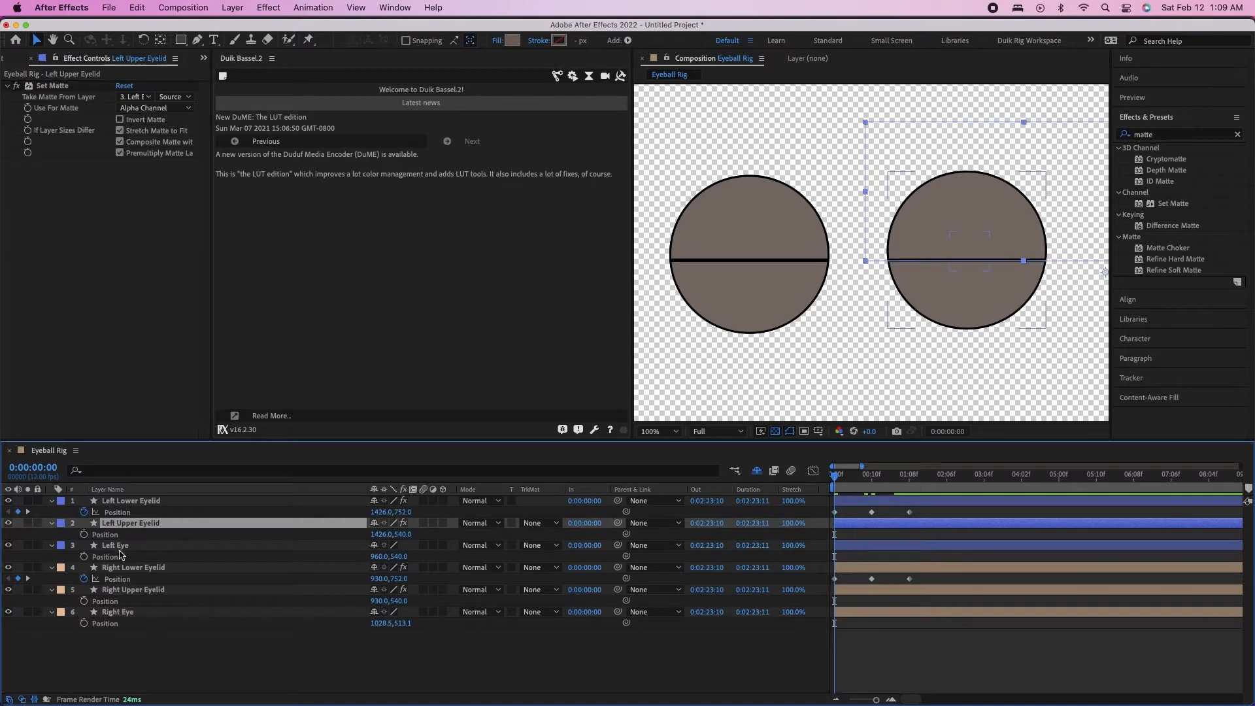
left_click(130, 589, "super")
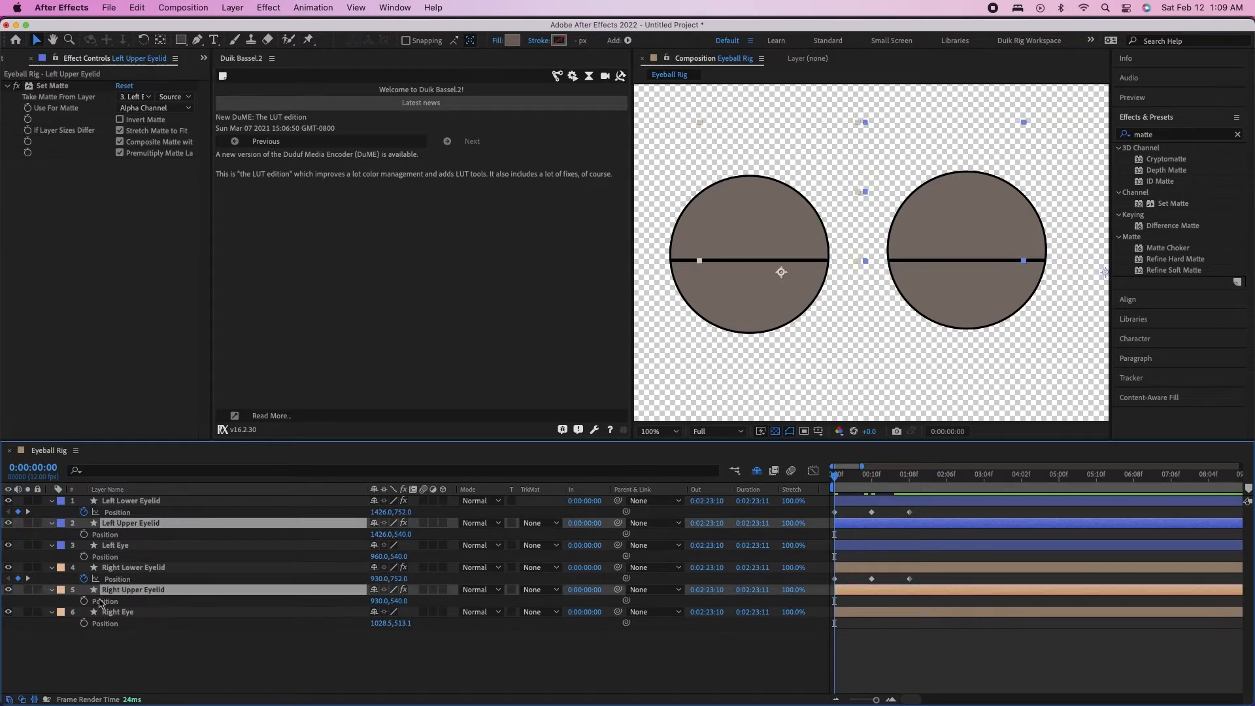
left_click(83, 600)
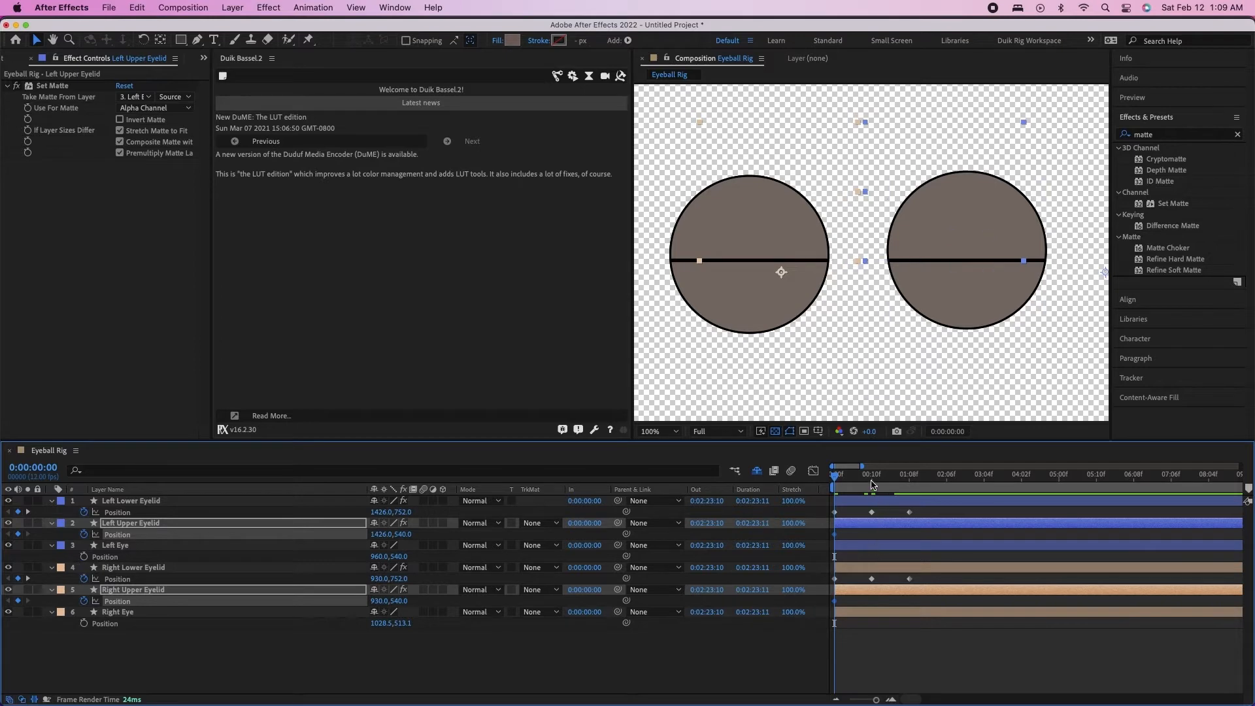
At the second lower-eyelid keyframe, 0:00:00:10, move both upper eyelids up to Y 390, clear of the eyes
key("k")
left_click_drag(983, 234, 984, 140)
At 0:00:01:08, move both upper eyelids back down to the closed position at Y 540
left_click(907, 483)
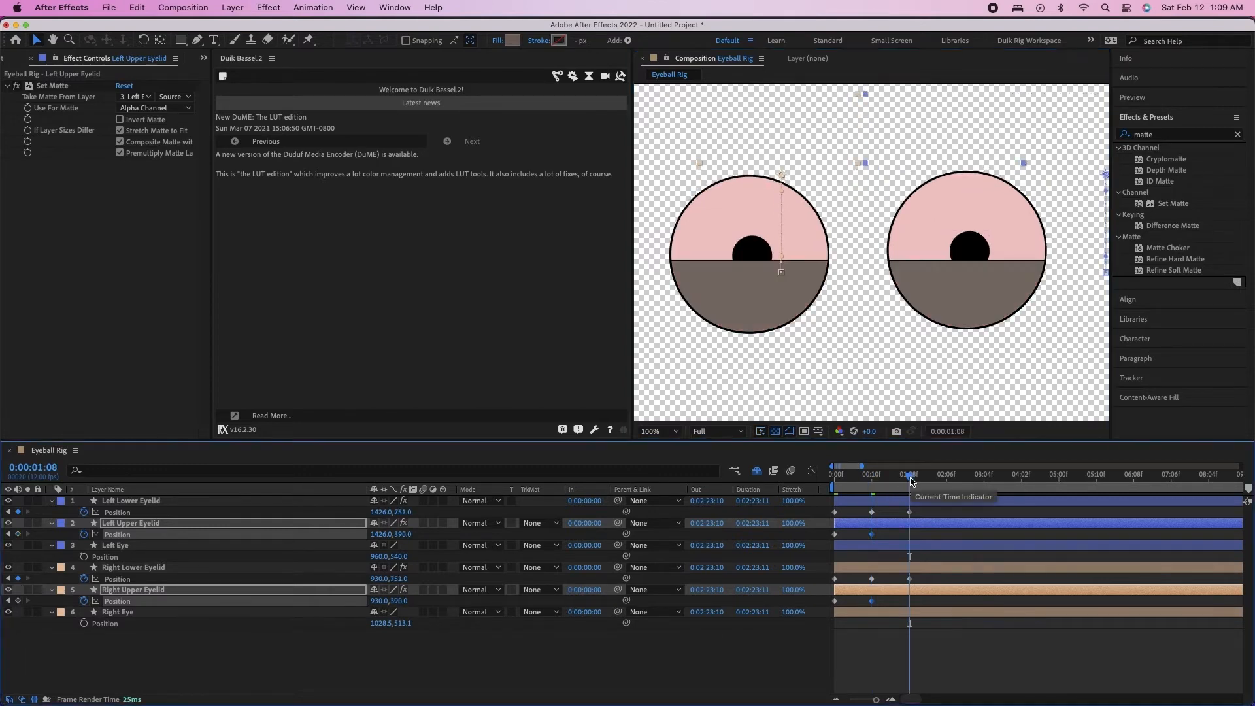
left_click_drag(971, 158, 969, 240)
left_click(969, 239)
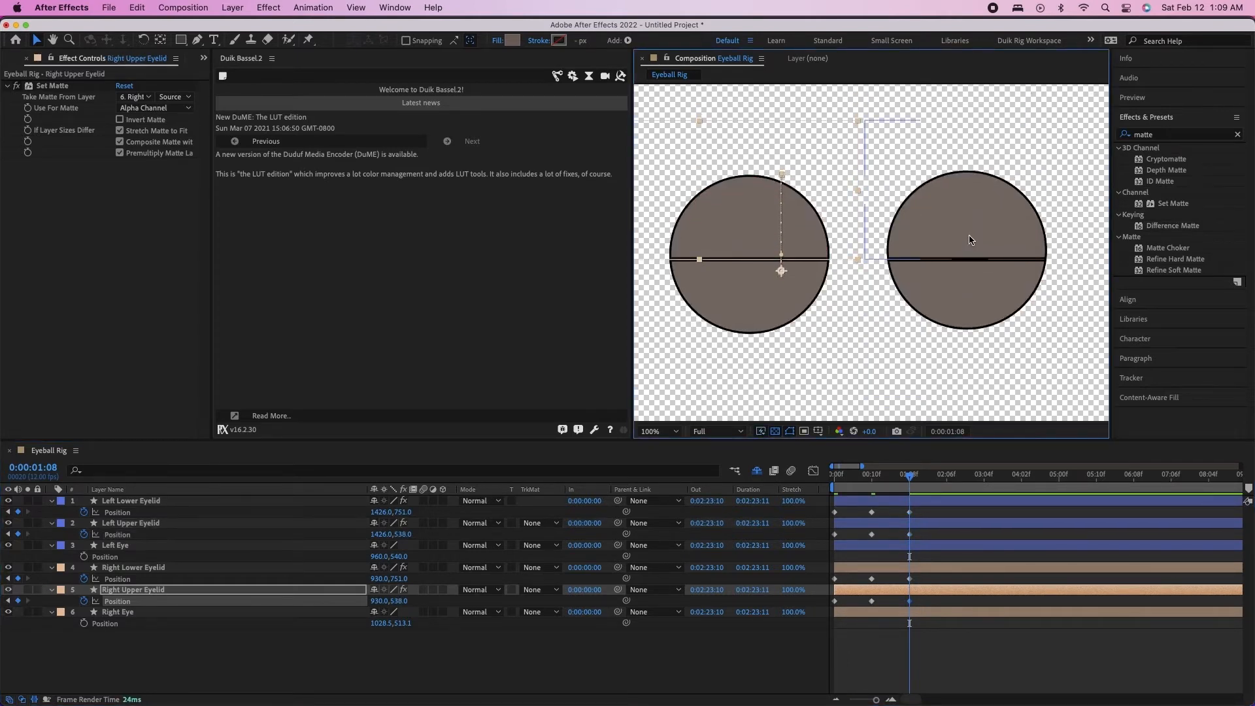
left_click(969, 240)
left_click(778, 229, "shift")
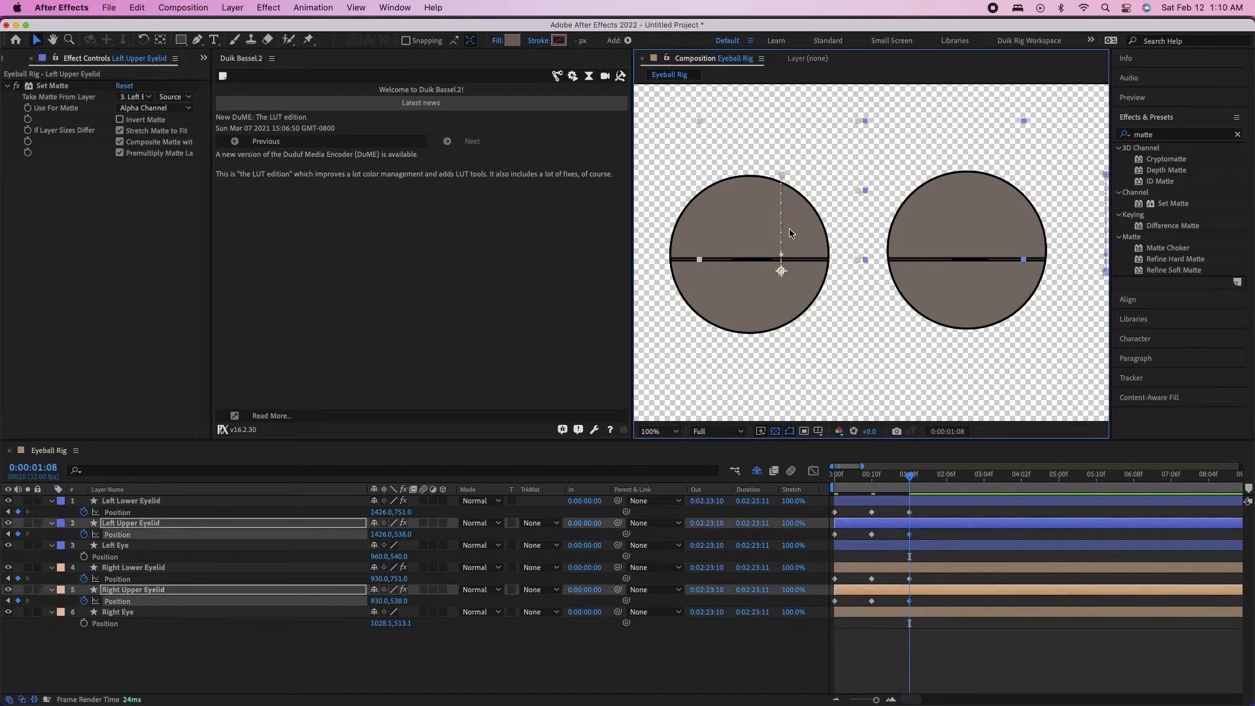
key("Down")
key("Down")
key("Down")
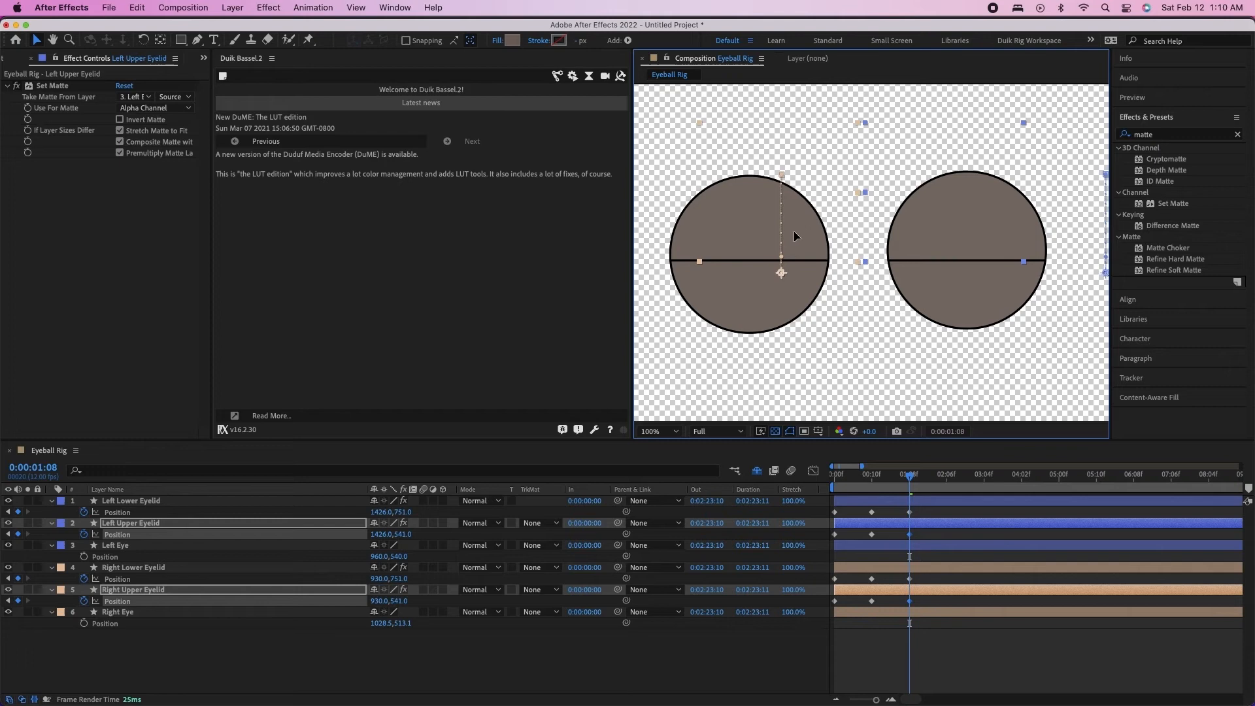
mouse_move(904, 482)
left_mouse_down()
mouse_move(890, 480)
mouse_move(914, 477)
mouse_move(878, 471)
mouse_move(910, 470)
mouse_move(847, 466)
mouse_move(909, 479)
left_mouse_up()
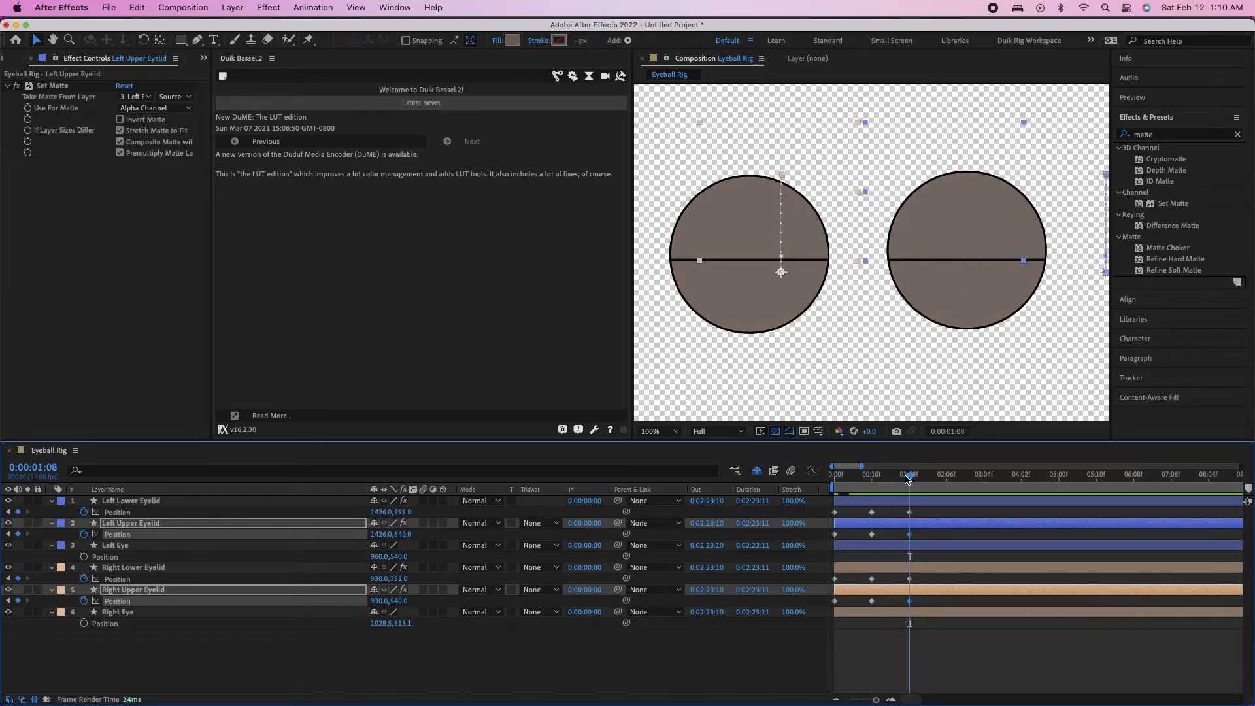
At 0:00:01:08, lower the Left Lower Eyelid to about Y 857 and the Right Lower Eyelid to about Y 863
left_click(909, 513)
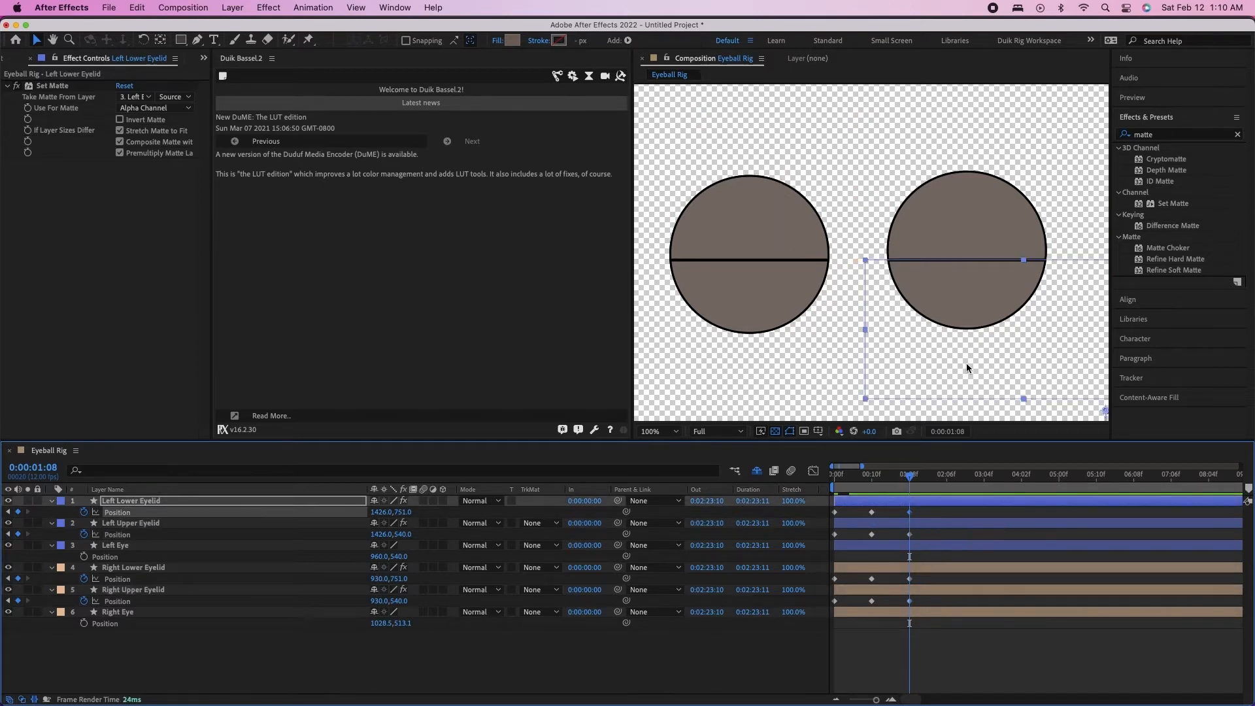
left_click_drag(978, 281, 978, 353)
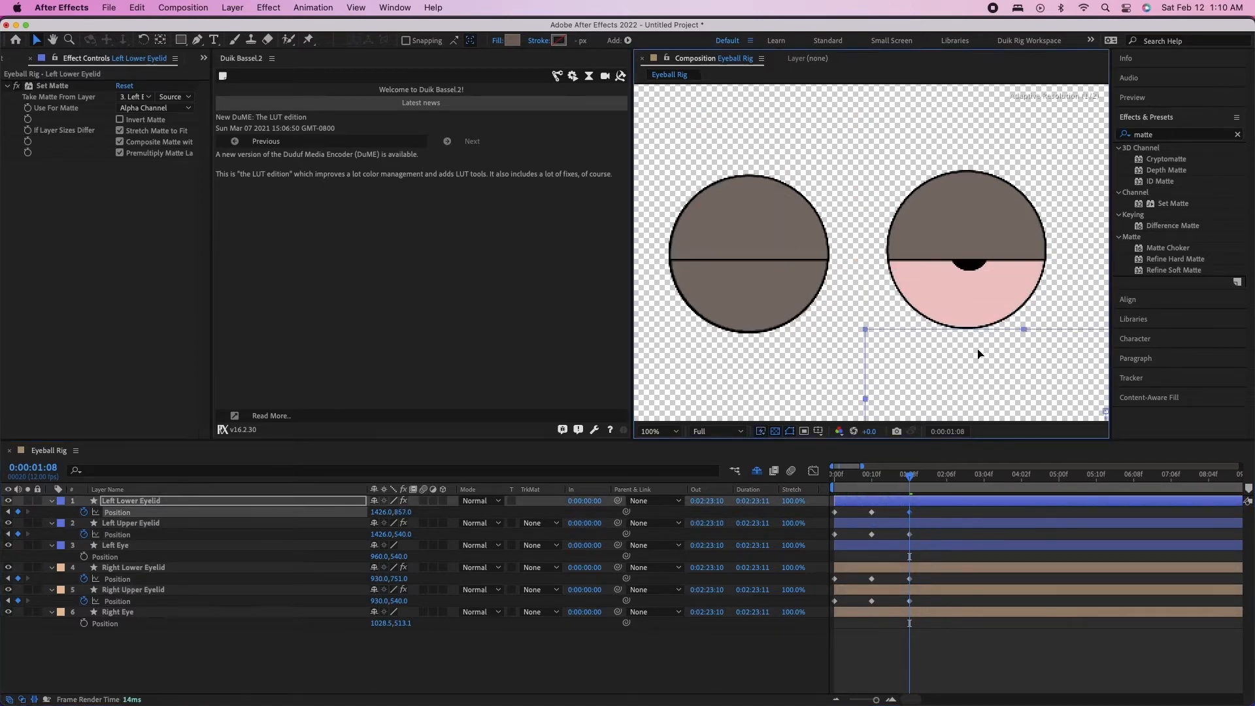
left_click(768, 301)
left_click_drag(775, 292, 767, 364)
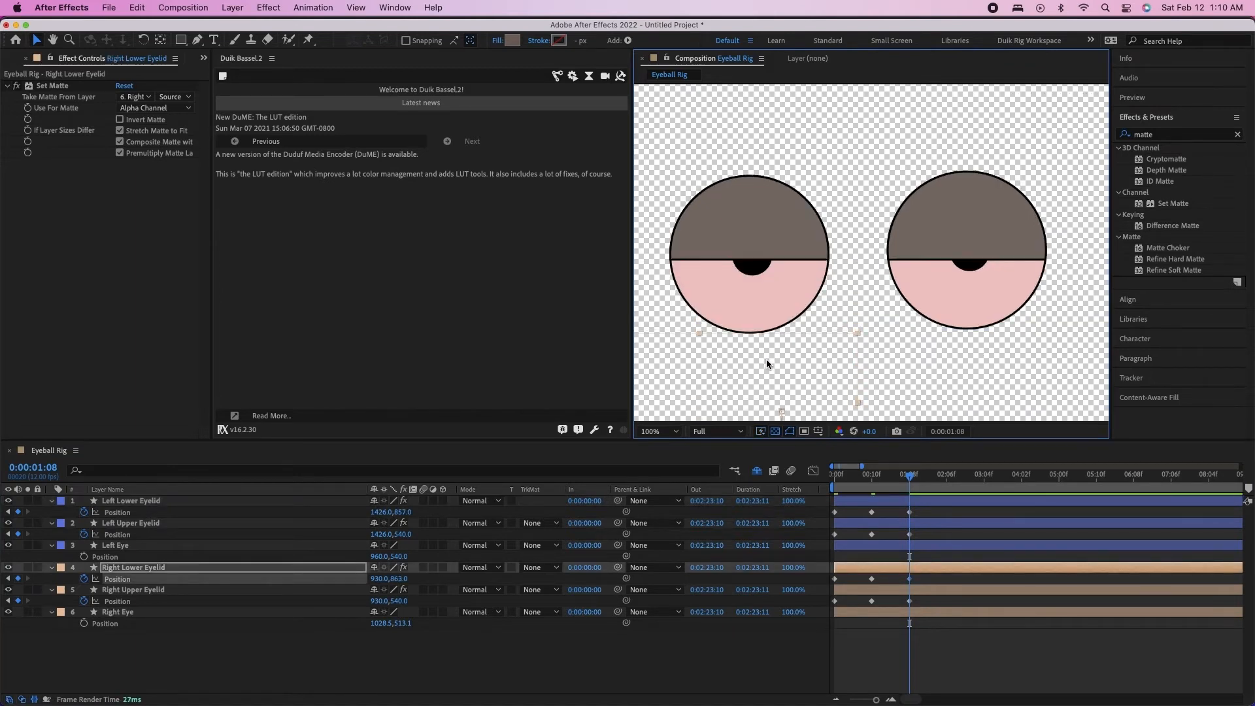
Raise both upper eyelids slightly at 0:00:01:08, the left one to about Y 511, and return to 0:00:00:00
left_click(953, 232)
left_click(735, 228, "shift")
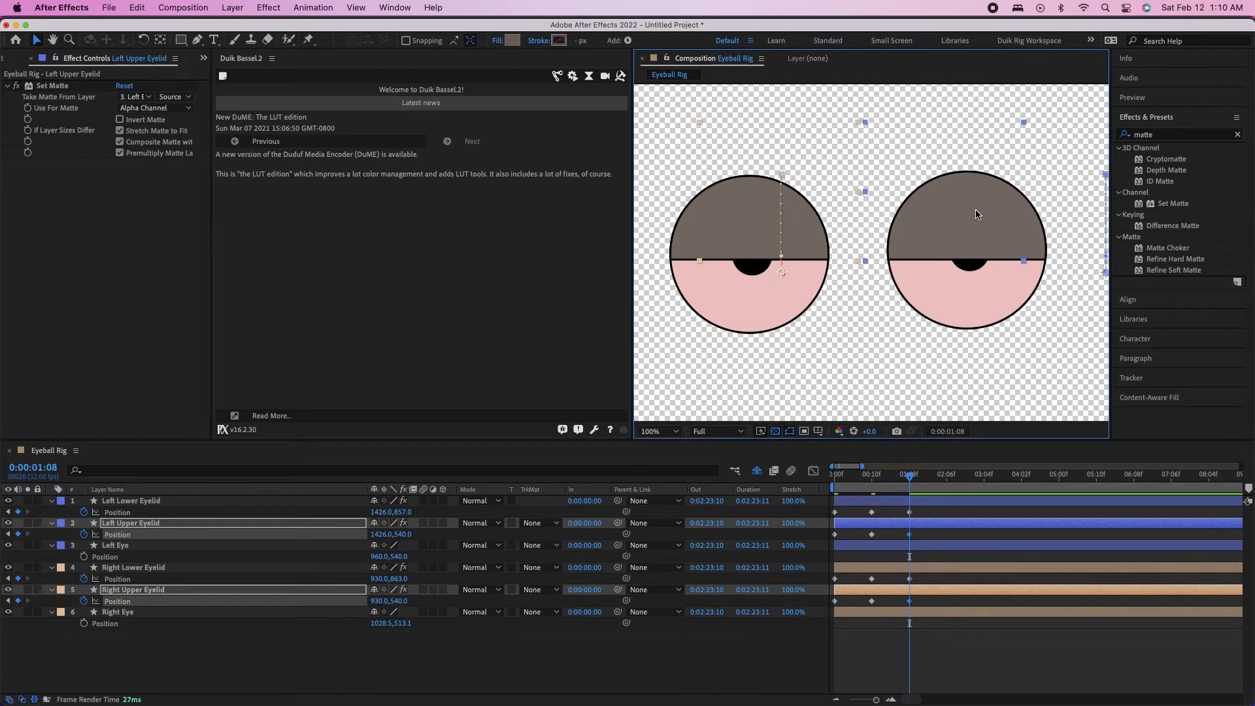
left_click_drag(978, 218, 982, 204)
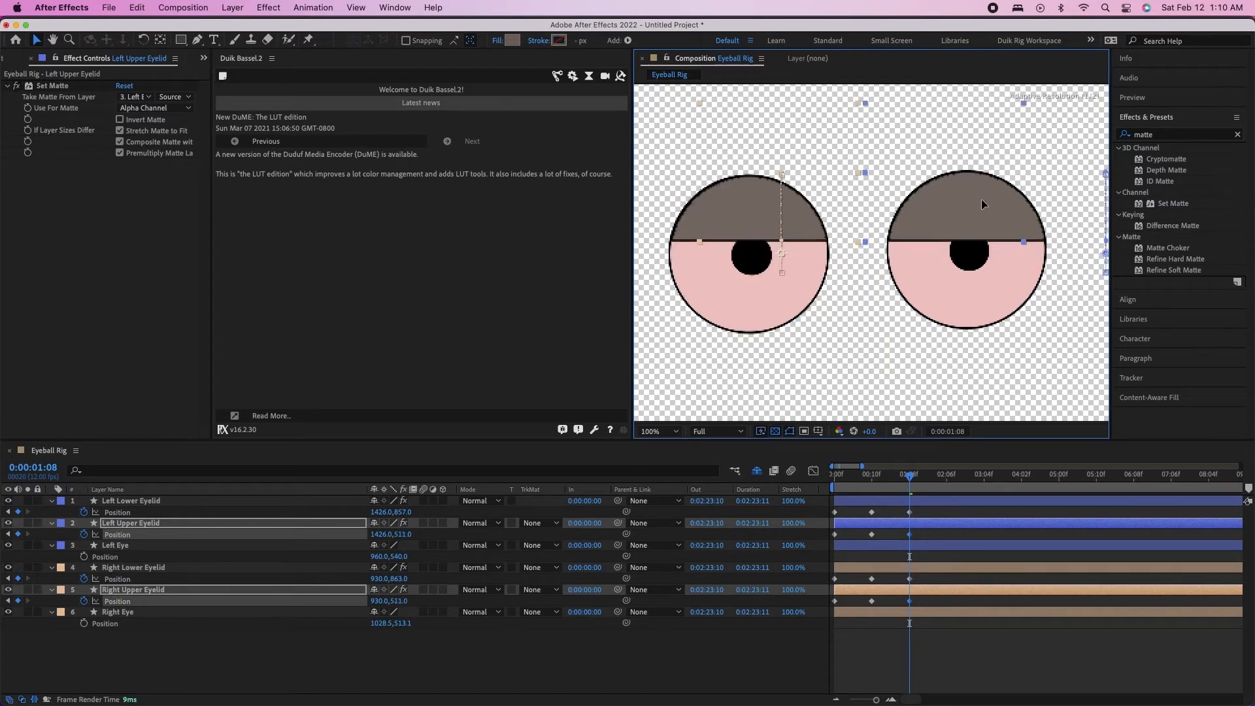
left_click(723, 646)
left_click_drag(908, 478, 797, 481)
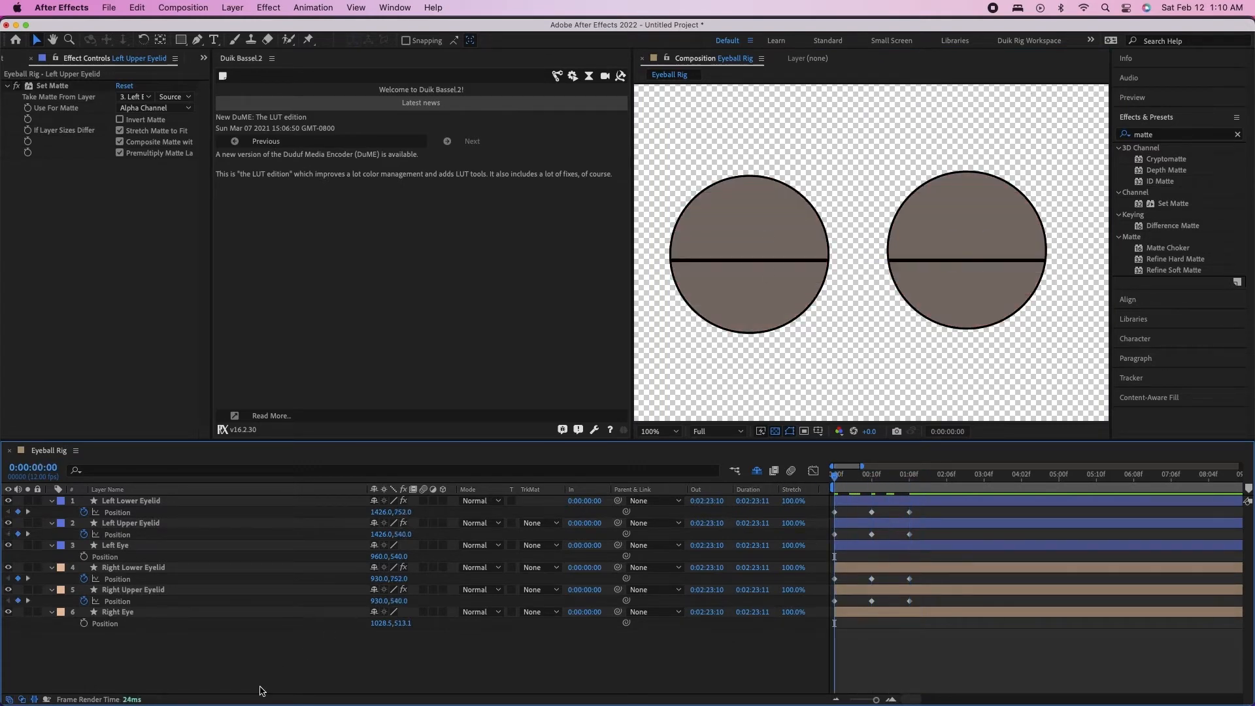
Select all the layers, collapse their Position properties in the timeline and clear the selection
left_click(75, 502)
key("super+a")
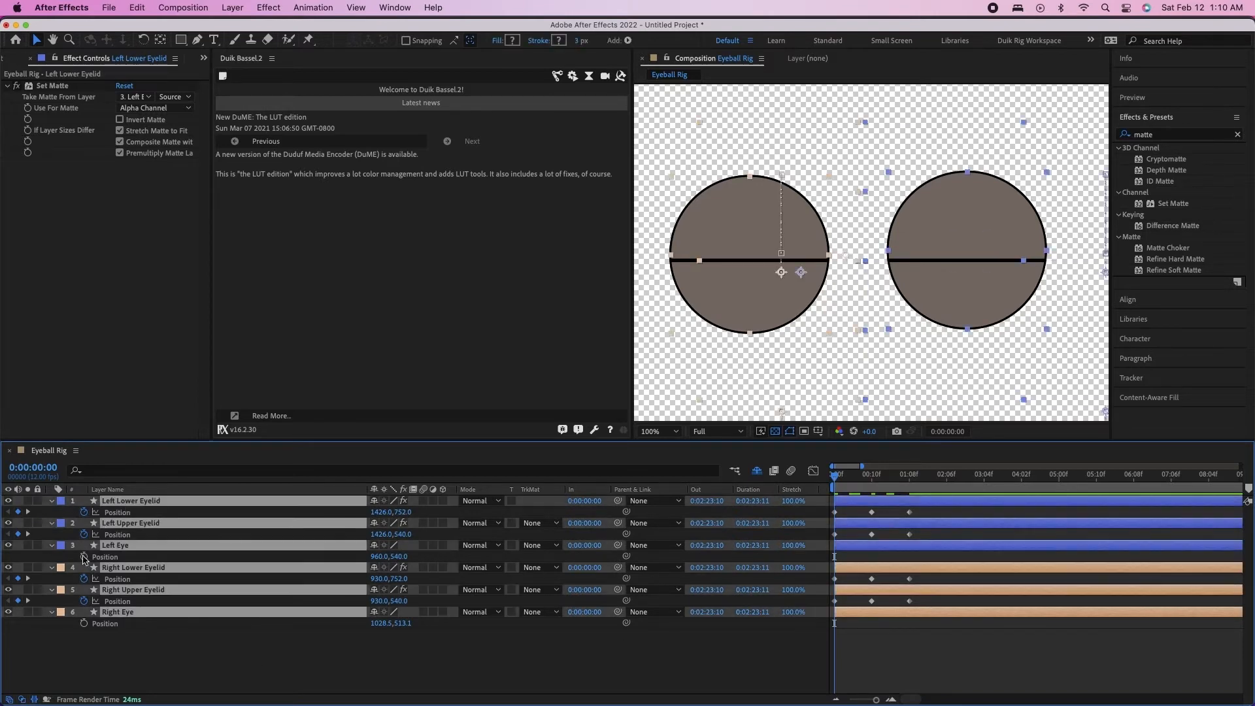
left_click(51, 591)
left_click(164, 619)
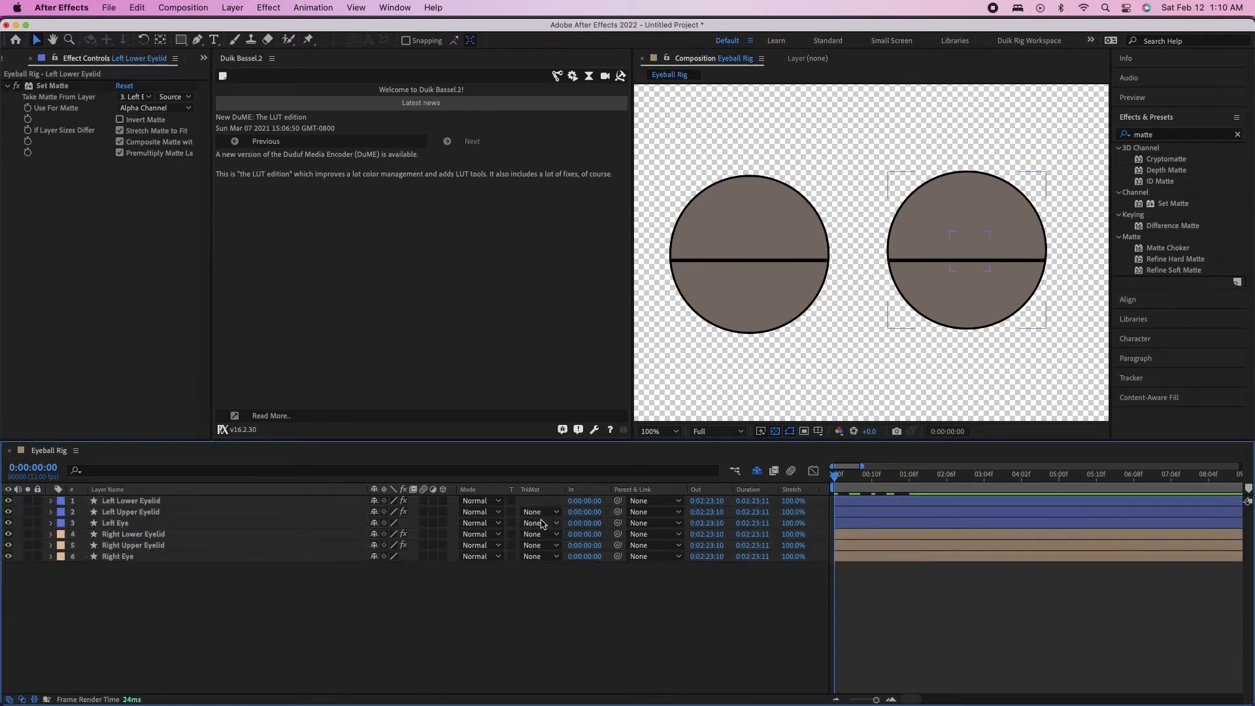
left_click(679, 385)
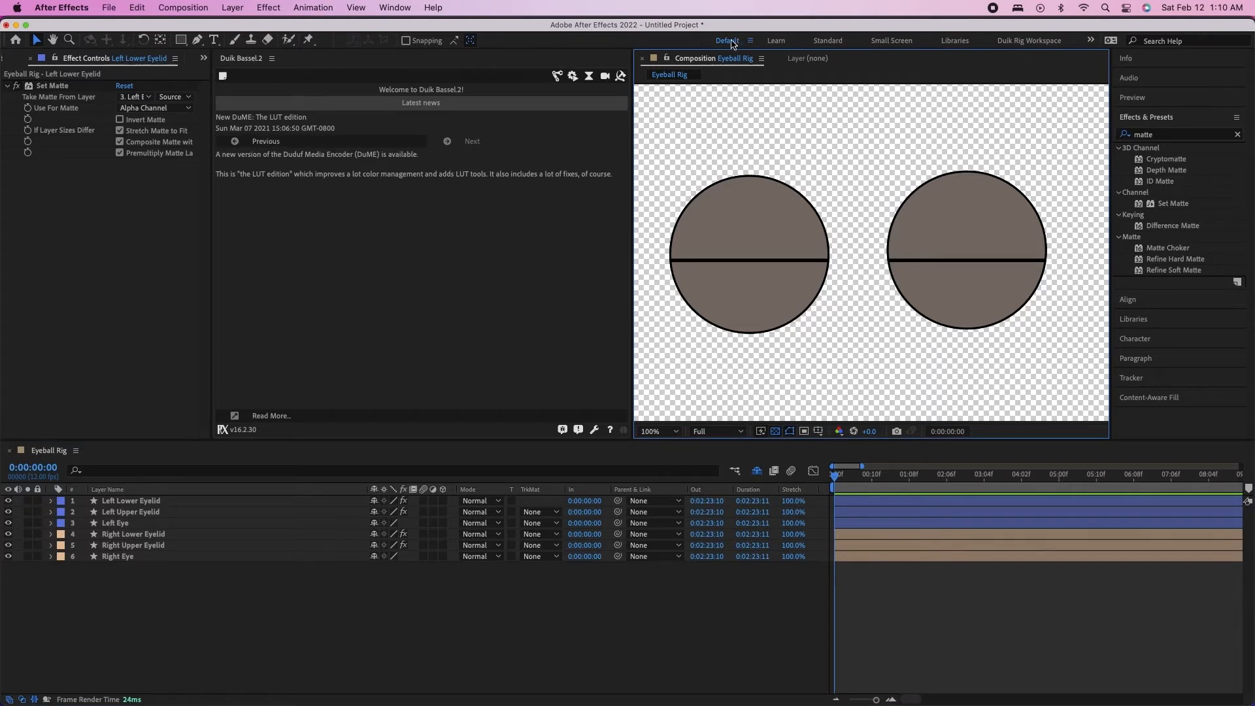
left_click(239, 58)
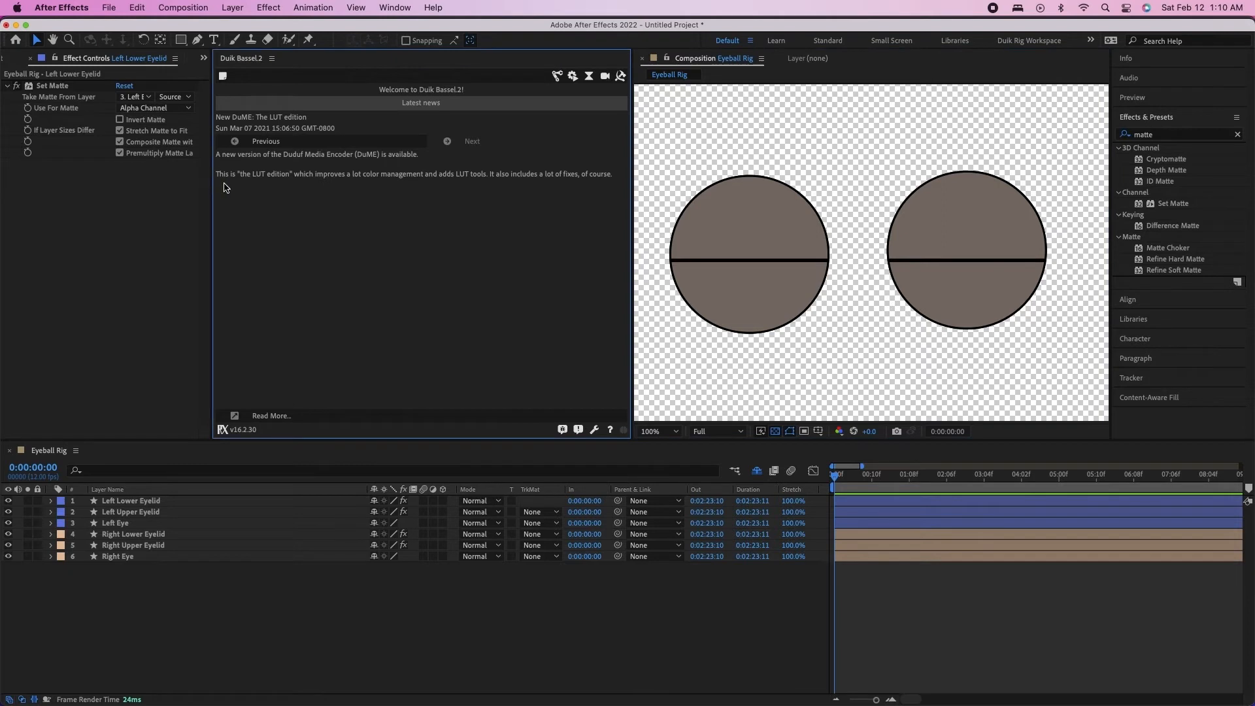
left_click(208, 199)
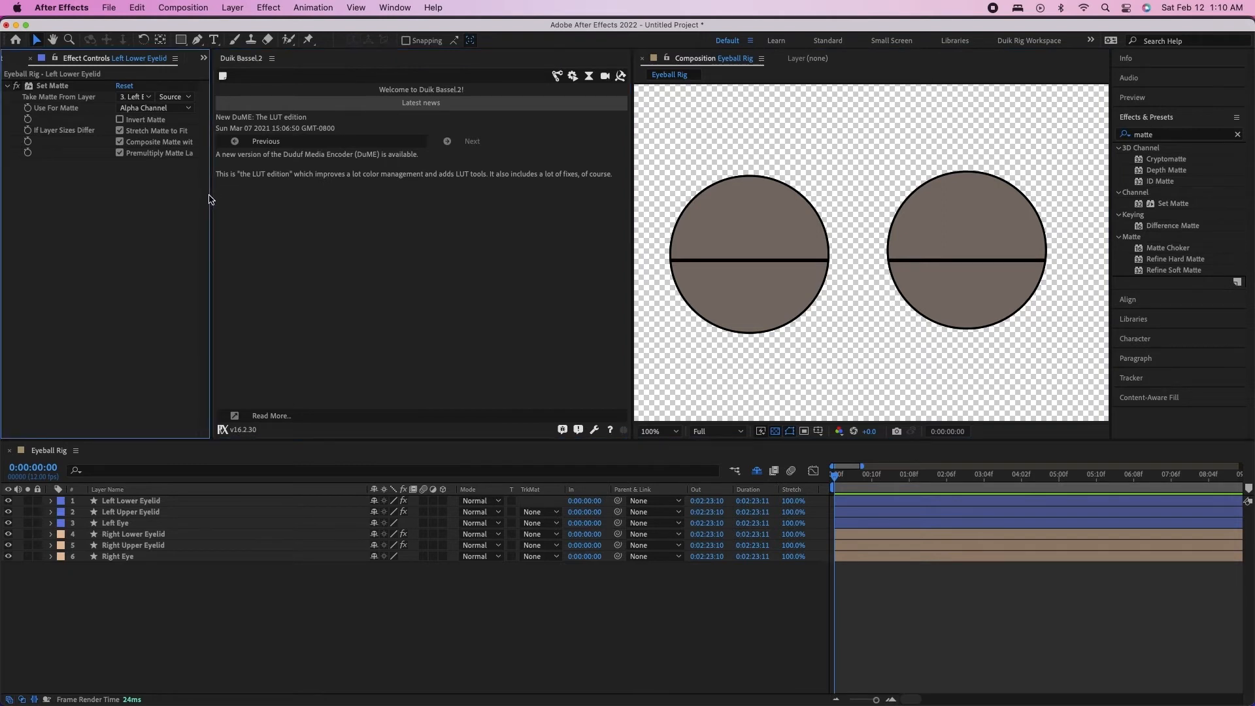
left_click(239, 201)
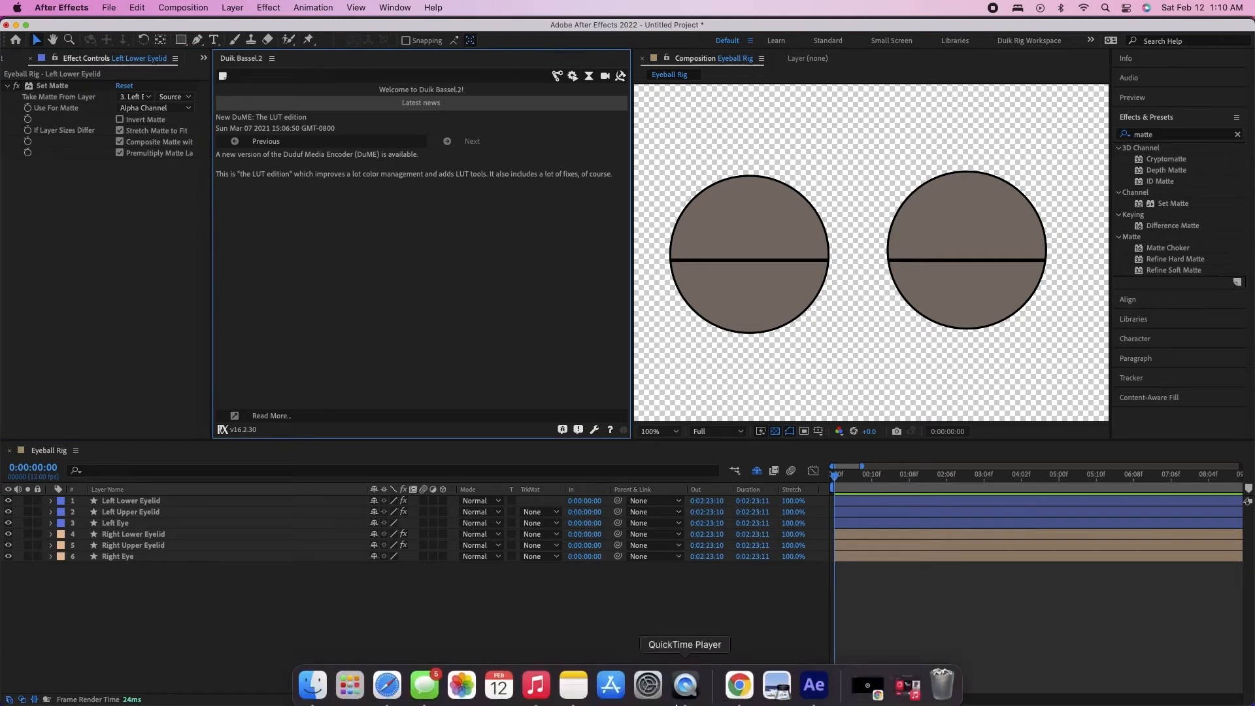
Switch to Safari and search the web for "duik bassel" in a new tab
left_click(381, 683)
key("super+t")
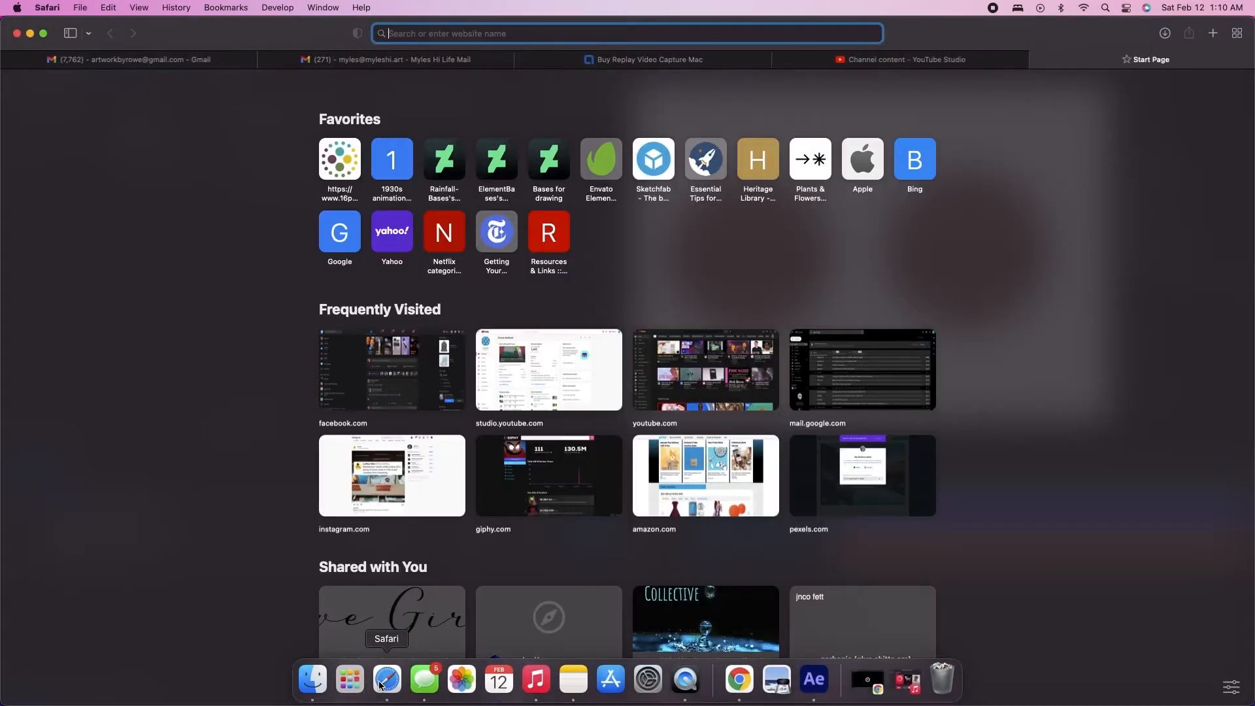
type("duik")
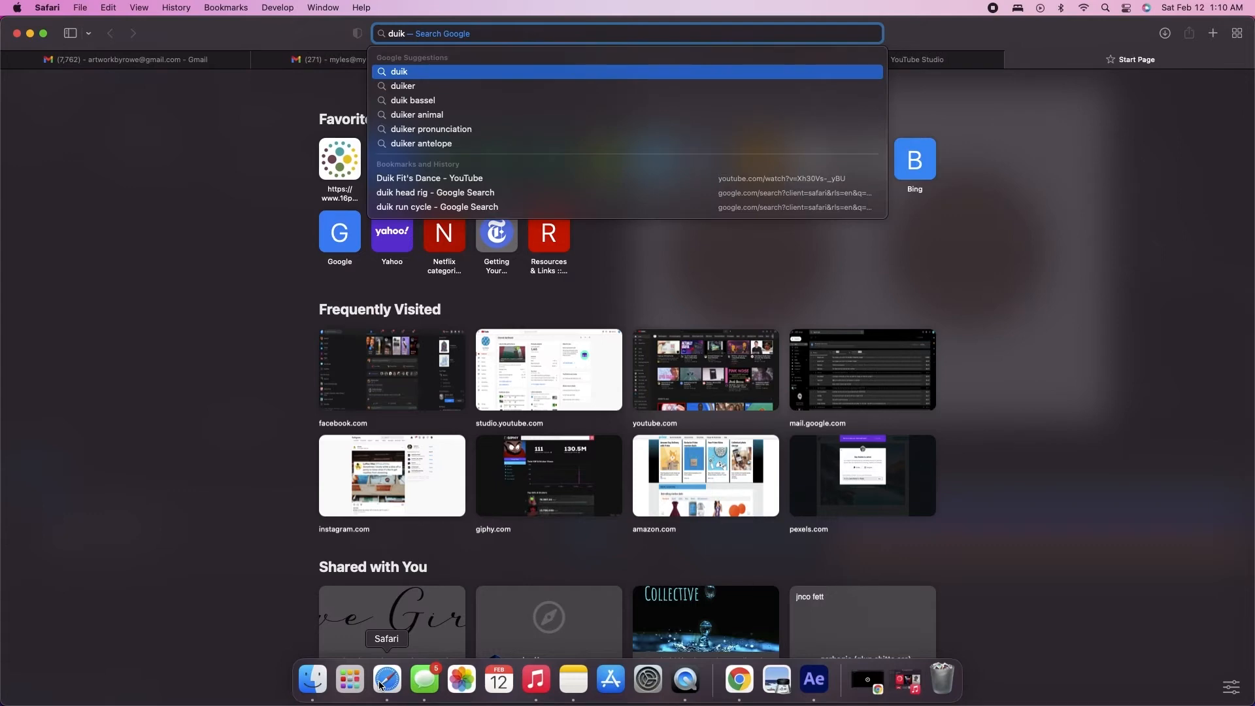
type(" bassel")
key("Return")
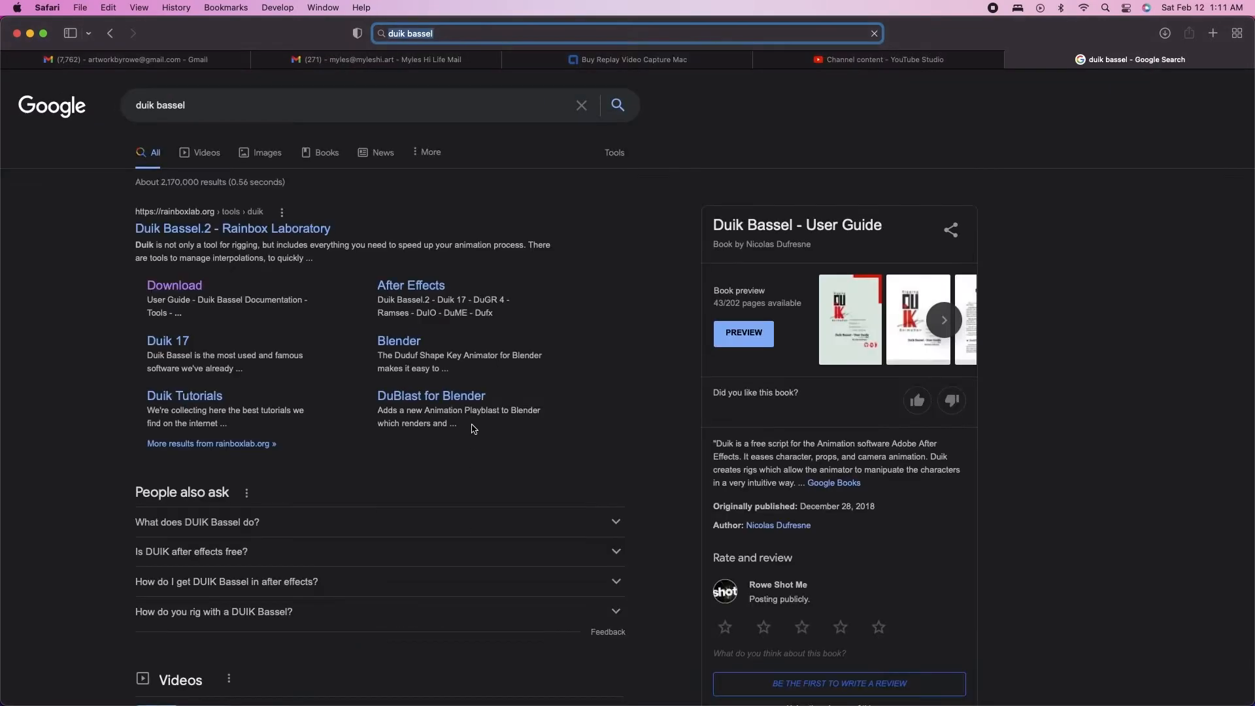
Open the Duik Bassel download page on rainboxlab.org and examine the DuIK .zip download, video course and user guide options
left_click(184, 287)
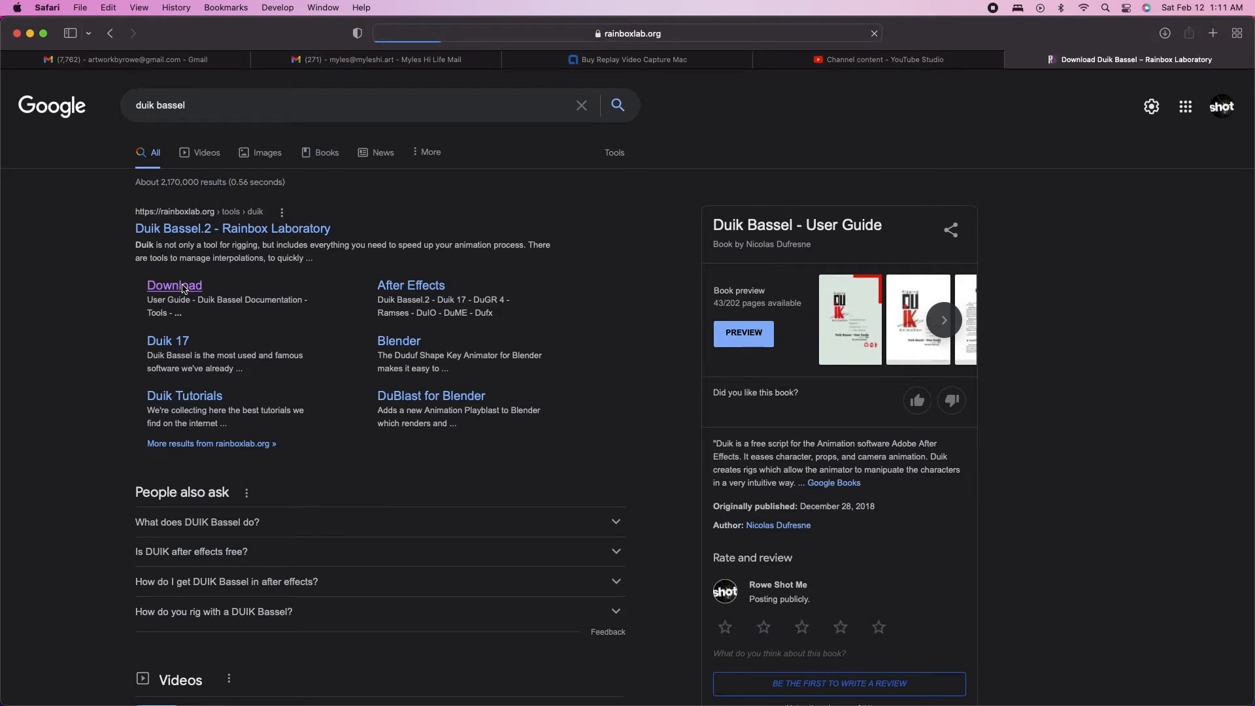
scroll(414, 511, "down", 6)
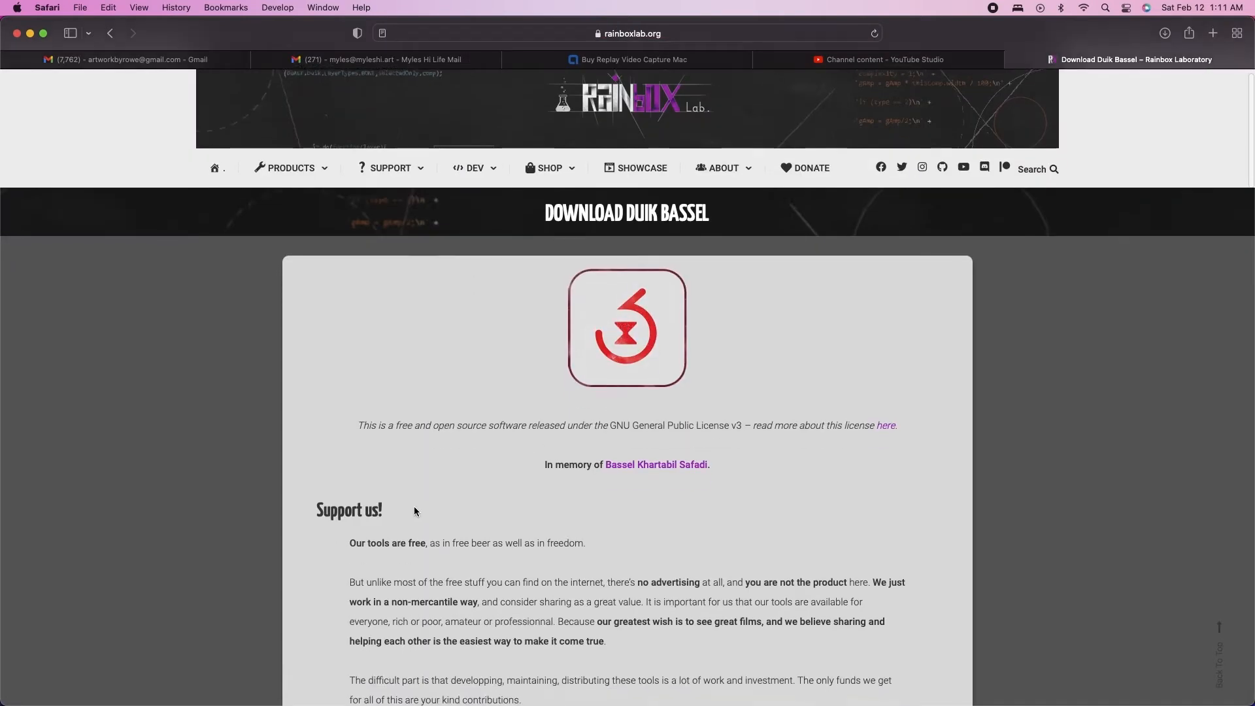
scroll(414, 511, "down", 3)
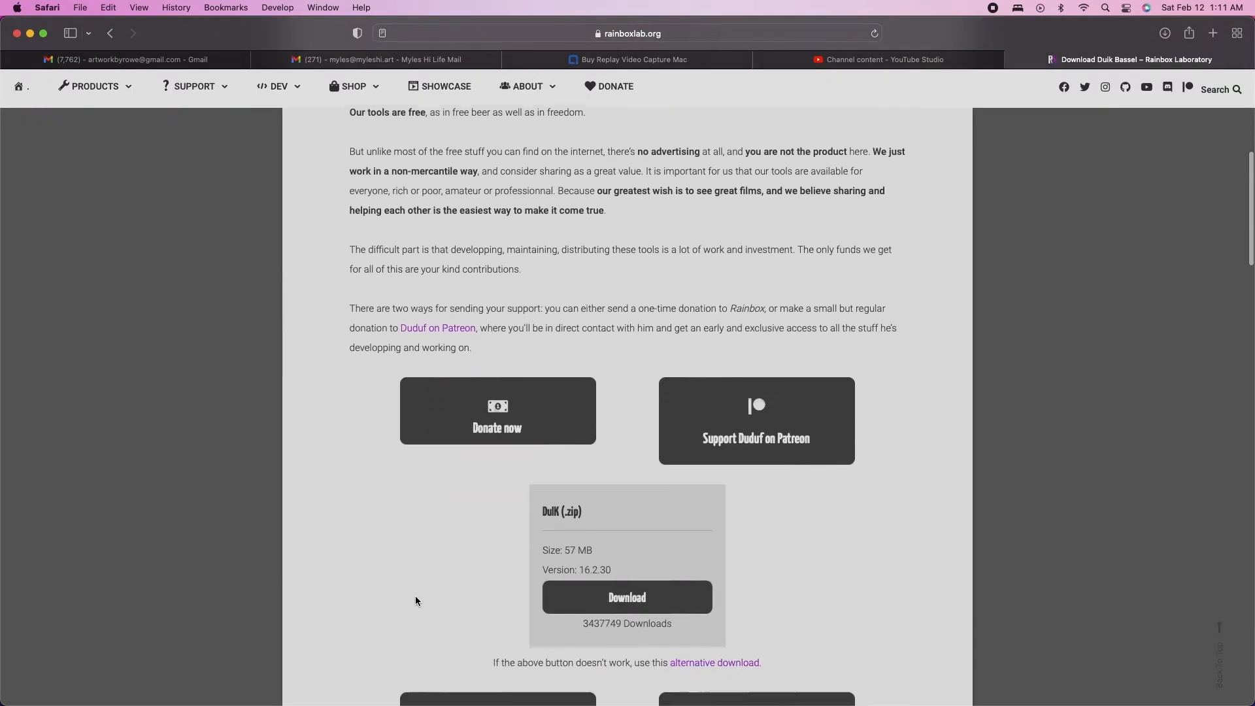
scroll(428, 483, "down", 3)
scroll(424, 532, "down", 2)
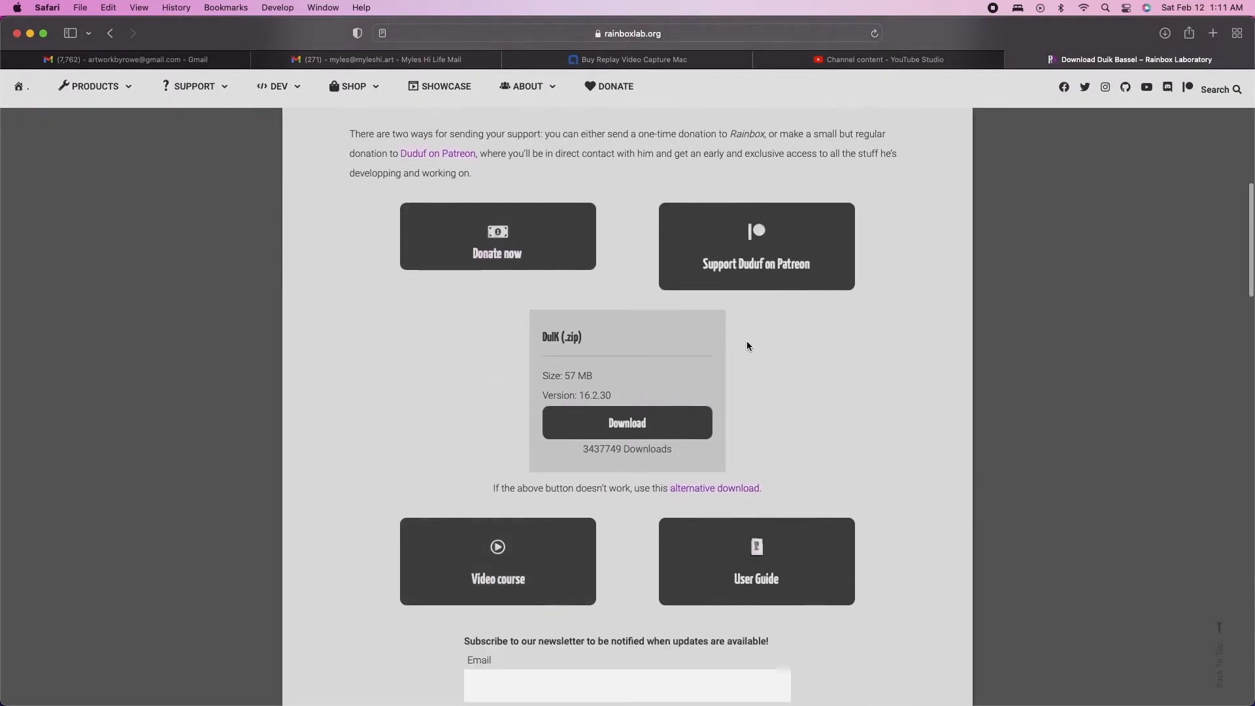
scroll(1072, 495, "down", 5)
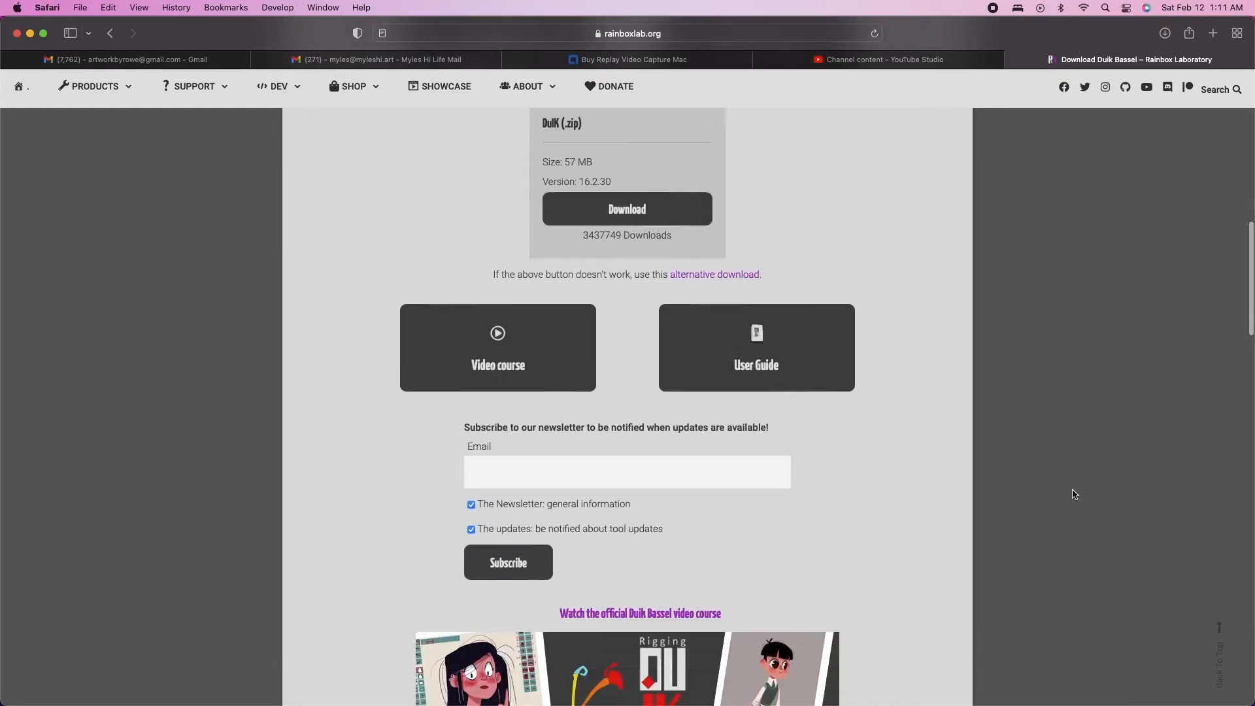
Close the Duik Bassel download page and switch back to After Effects
scroll(1072, 496, "up", 6)
key("super+w")
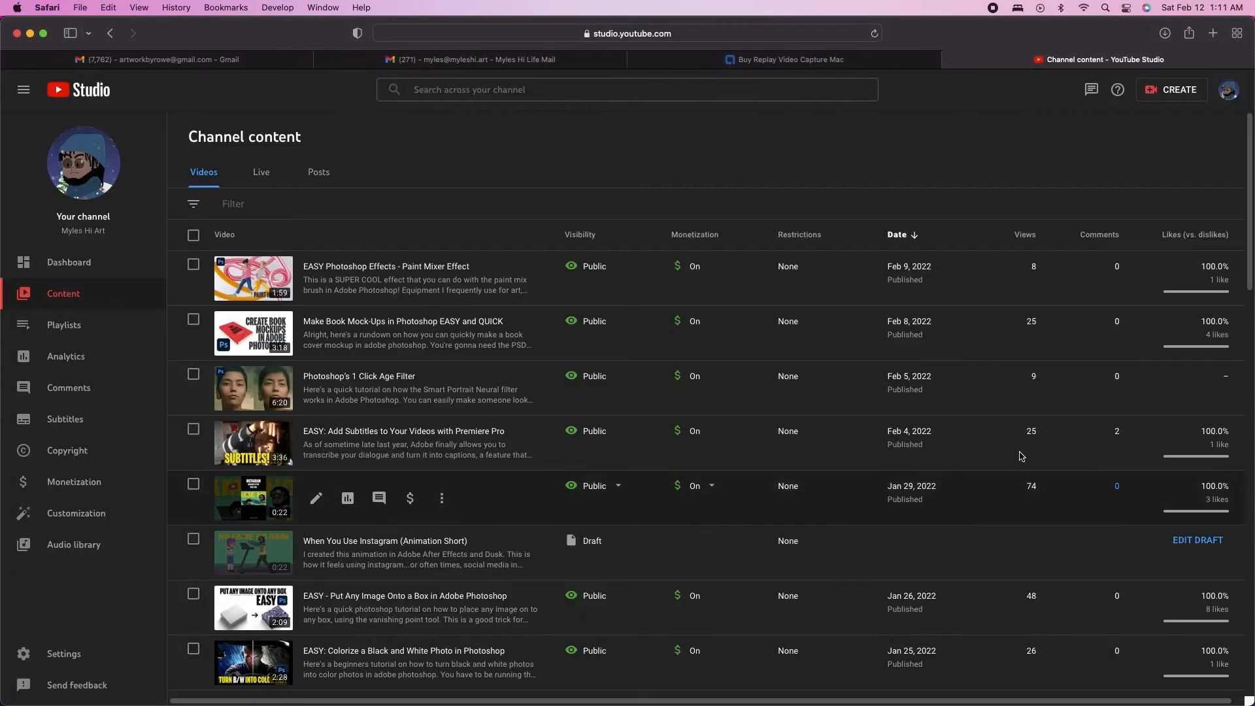
left_click(811, 686)
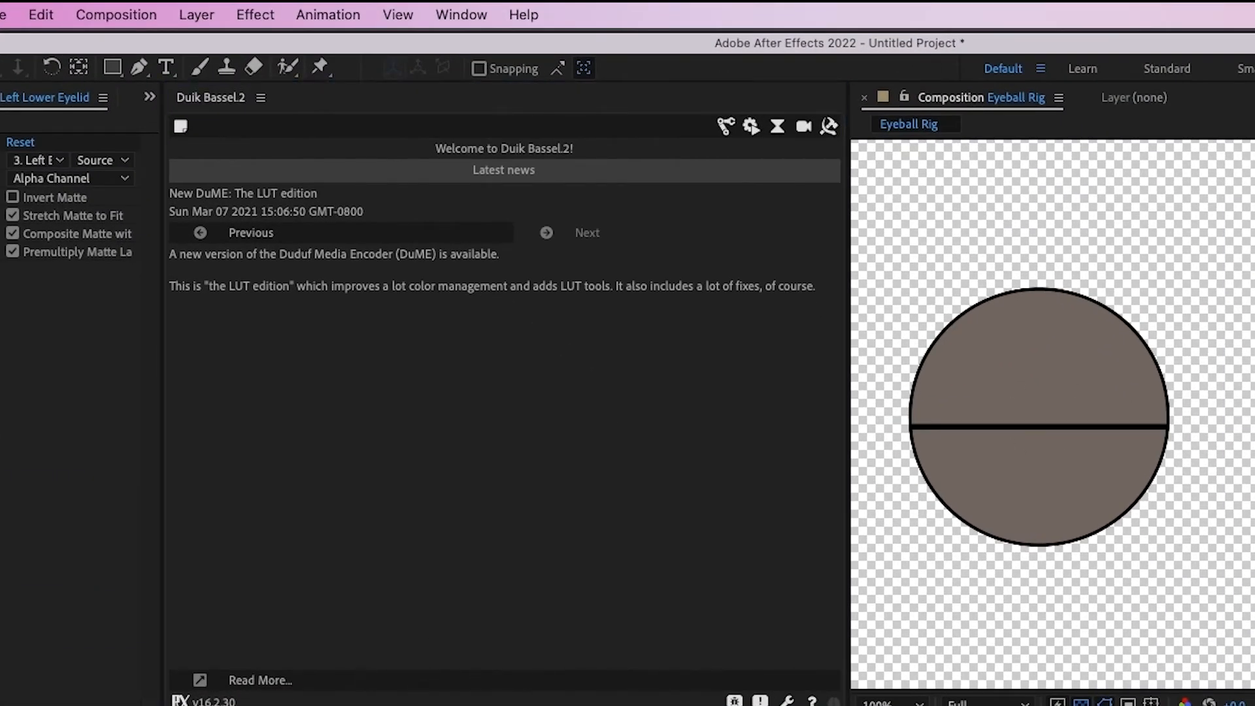
Open the Connector tool in Duik Bassel's rigging links and constraints and create a slider controller
left_click(393, 528)
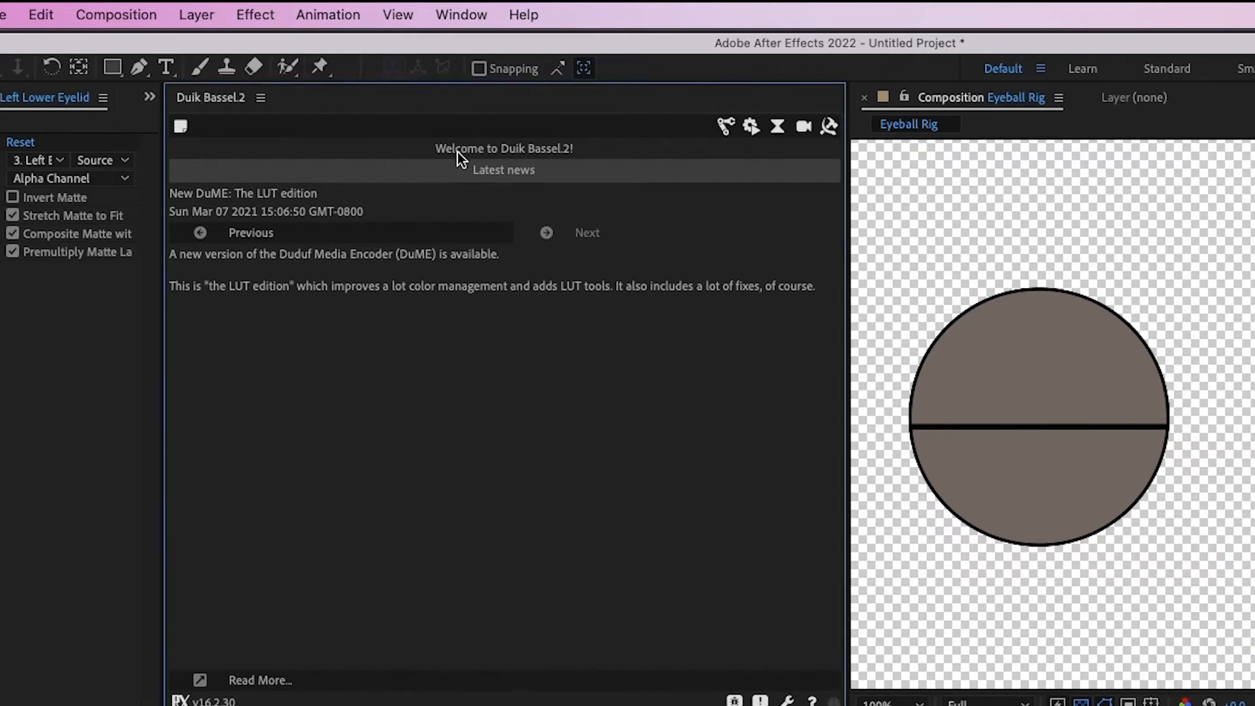
left_click(726, 125)
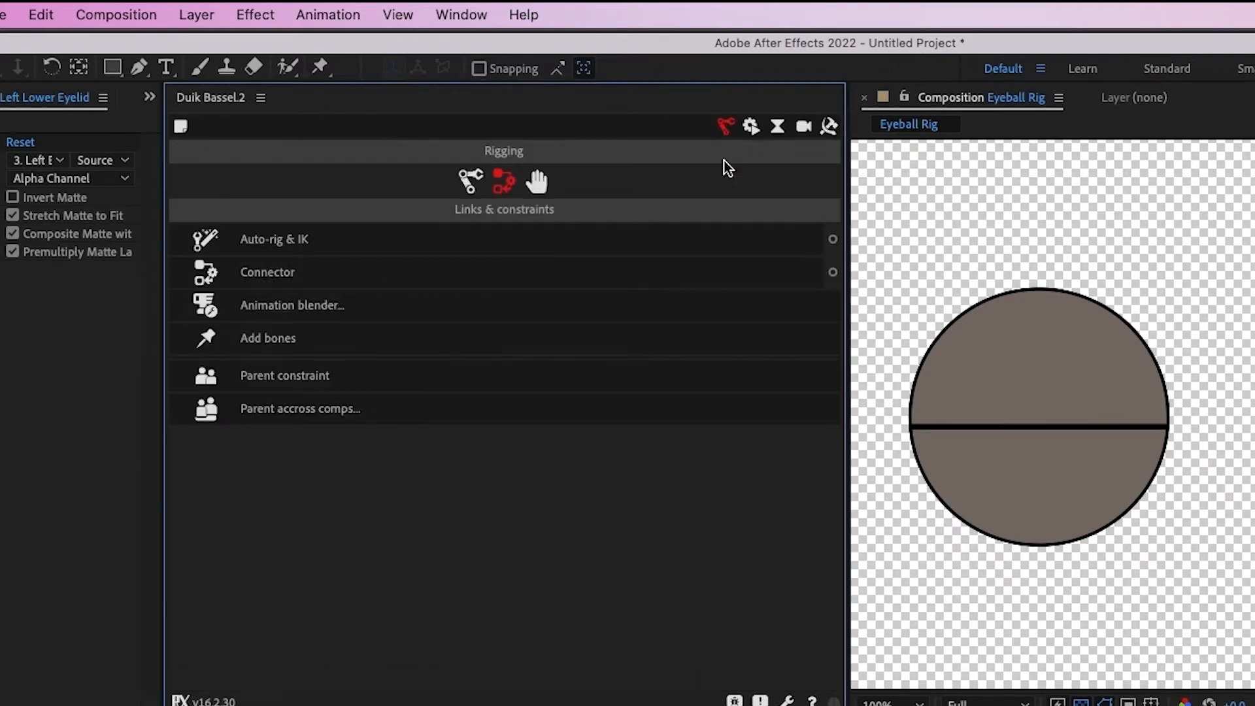
left_click(832, 272)
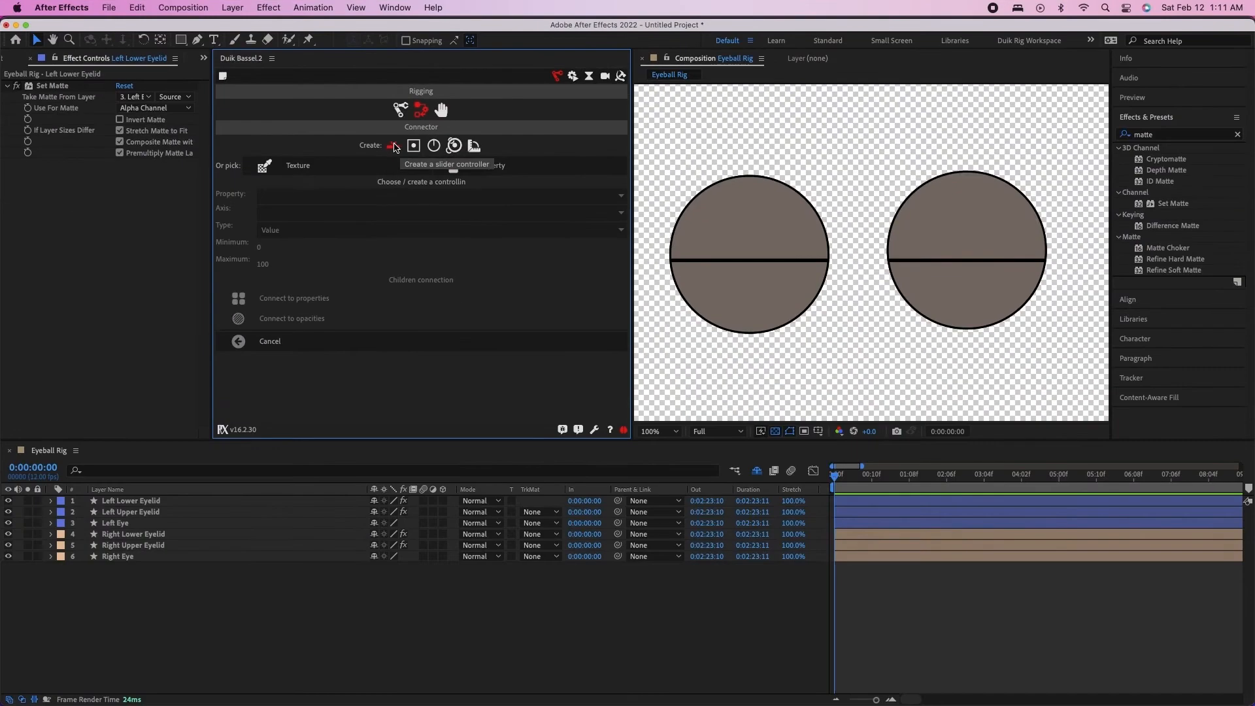
left_click(458, 241)
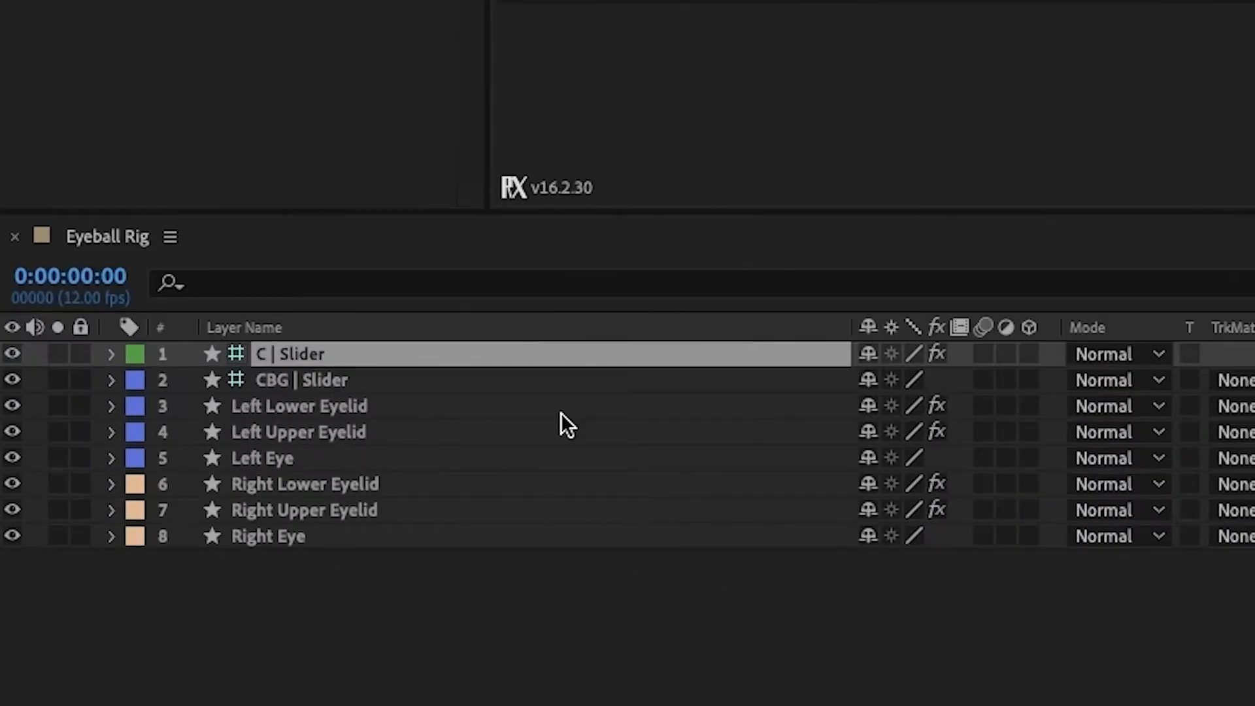
Select the left and right upper and lower eyelid layers and reveal their Position properties
left_click(437, 404)
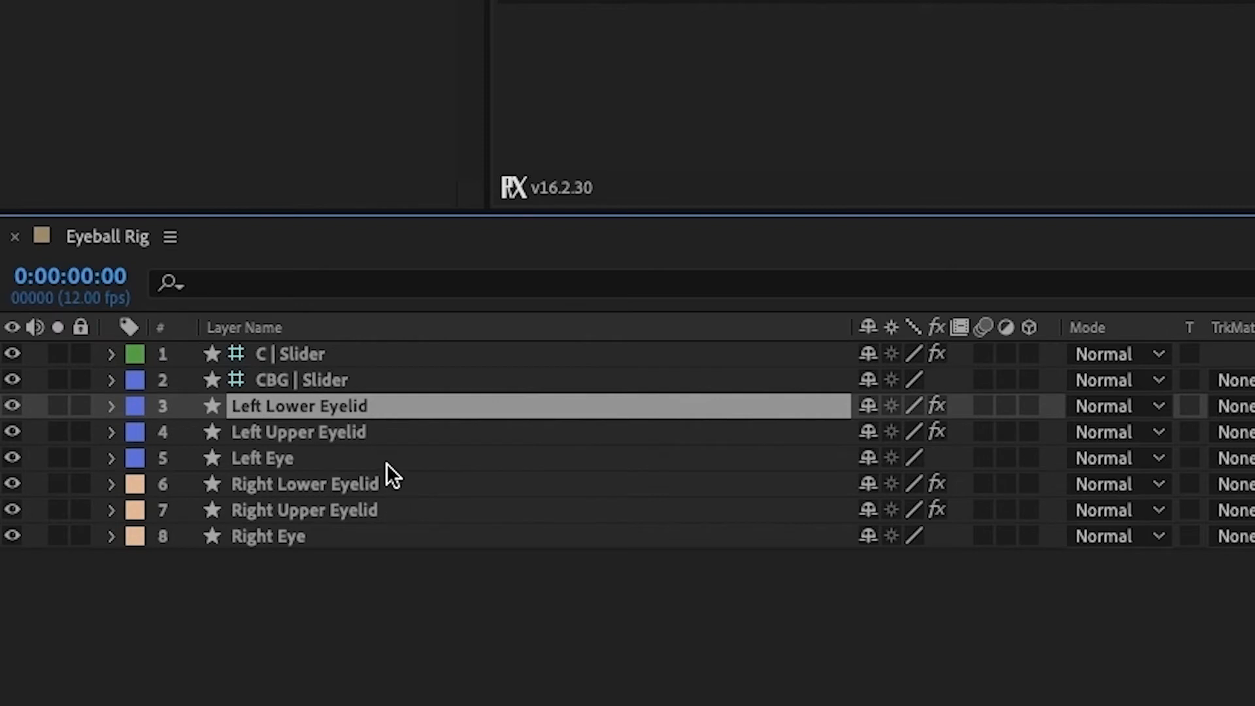
left_click(382, 435, "ctrl")
left_click(358, 483, "ctrl")
left_click(357, 509, "ctrl")
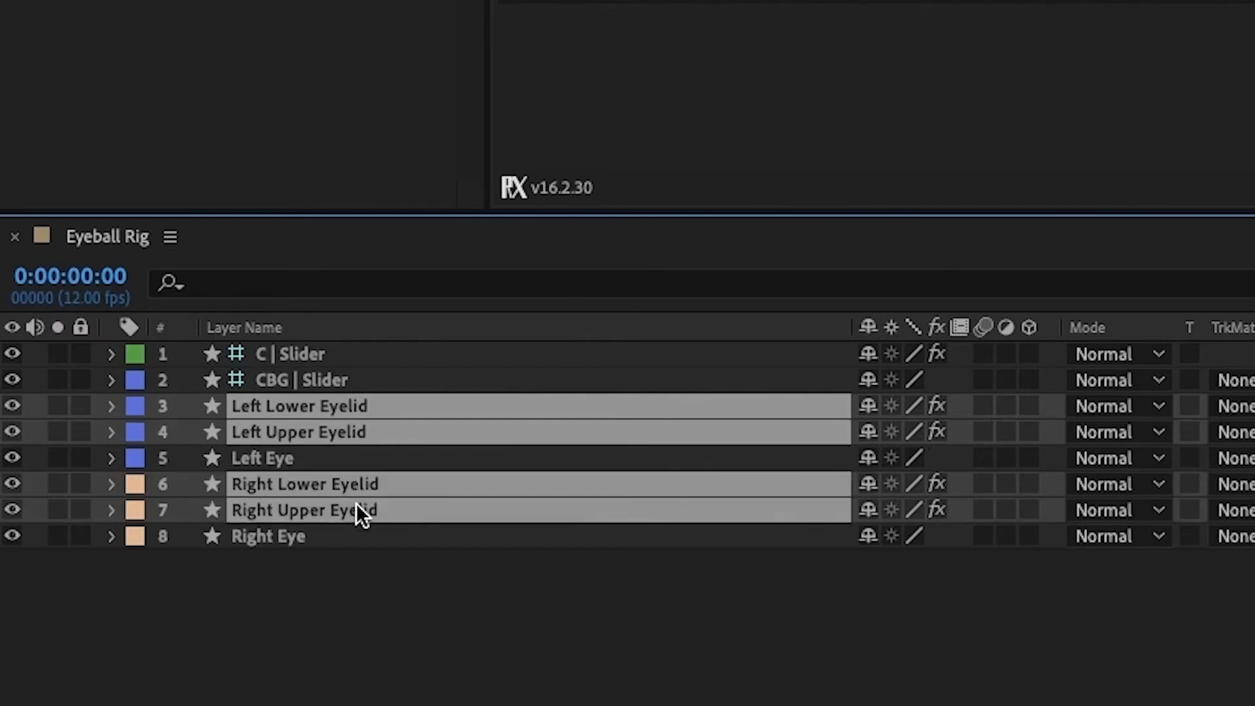
key("p")
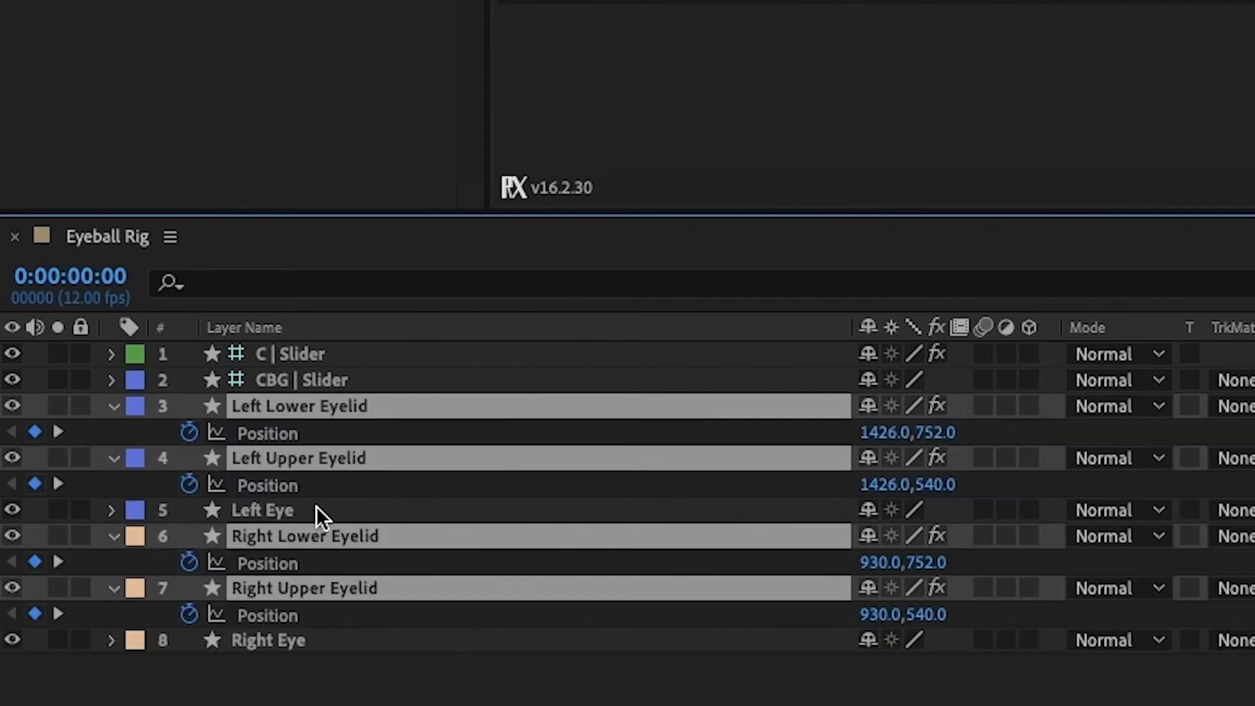
Hide the Left Eye and Right Eye layers from the timeline by marking them as shy
left_click(291, 511)
left_click(252, 640, "ctrl")
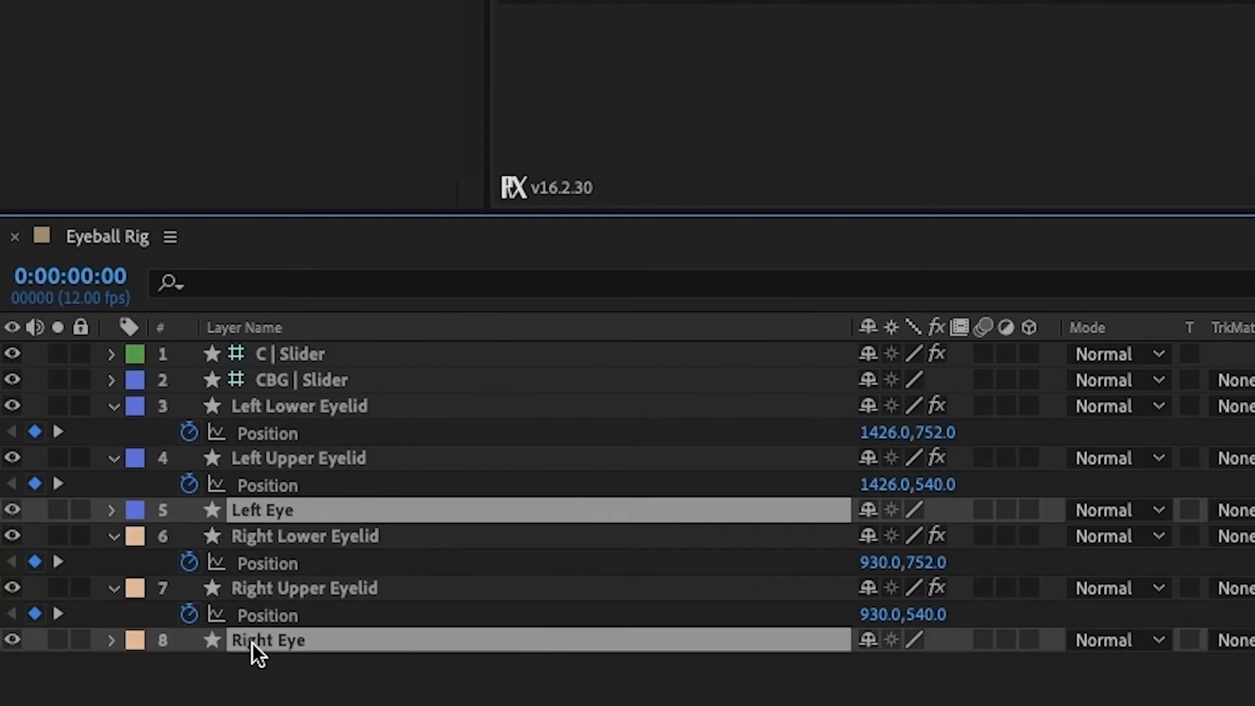
left_click(869, 644)
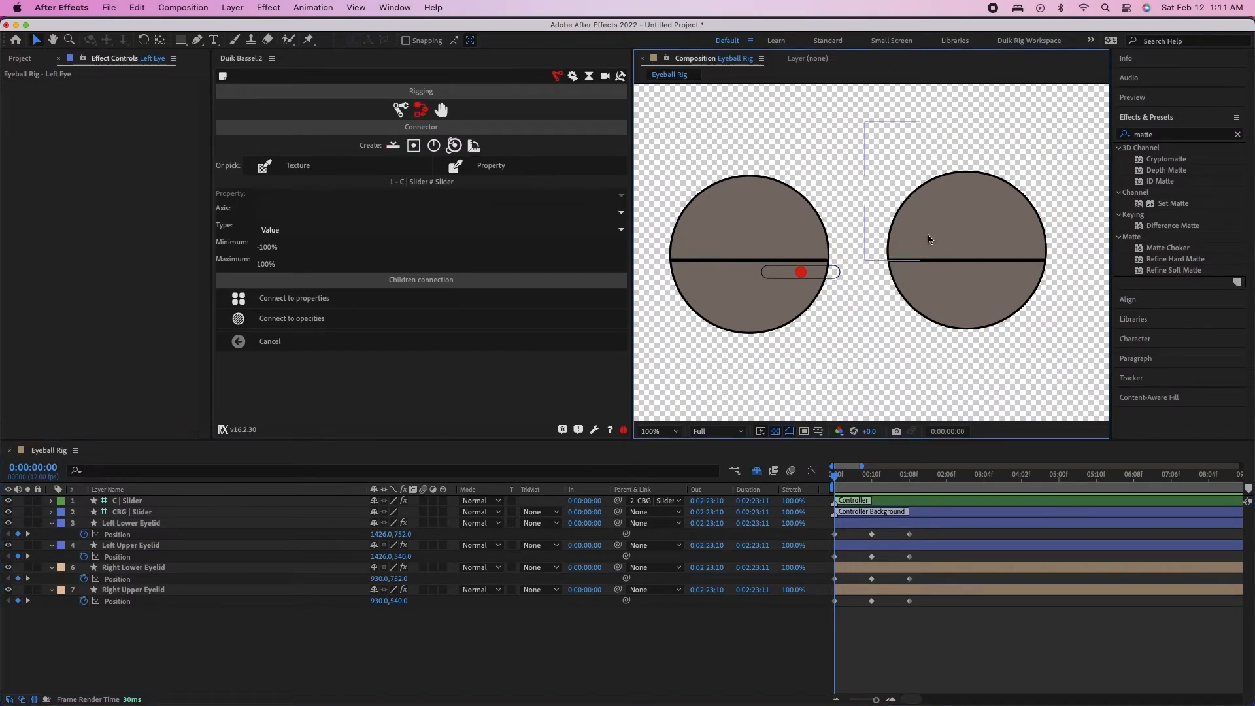
Move the CBG | Slider background to just below and between the eyes and scale it to 215%
left_click(837, 274)
left_click_drag(828, 277, 879, 351)
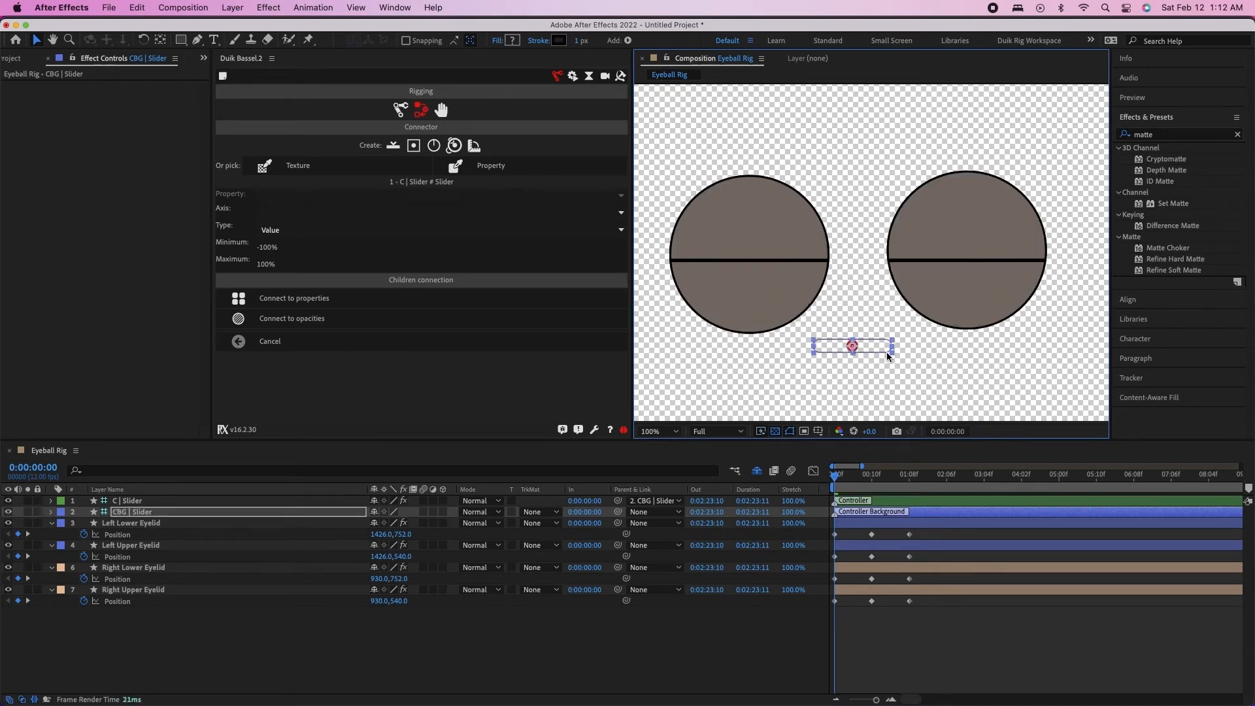
left_click(152, 513)
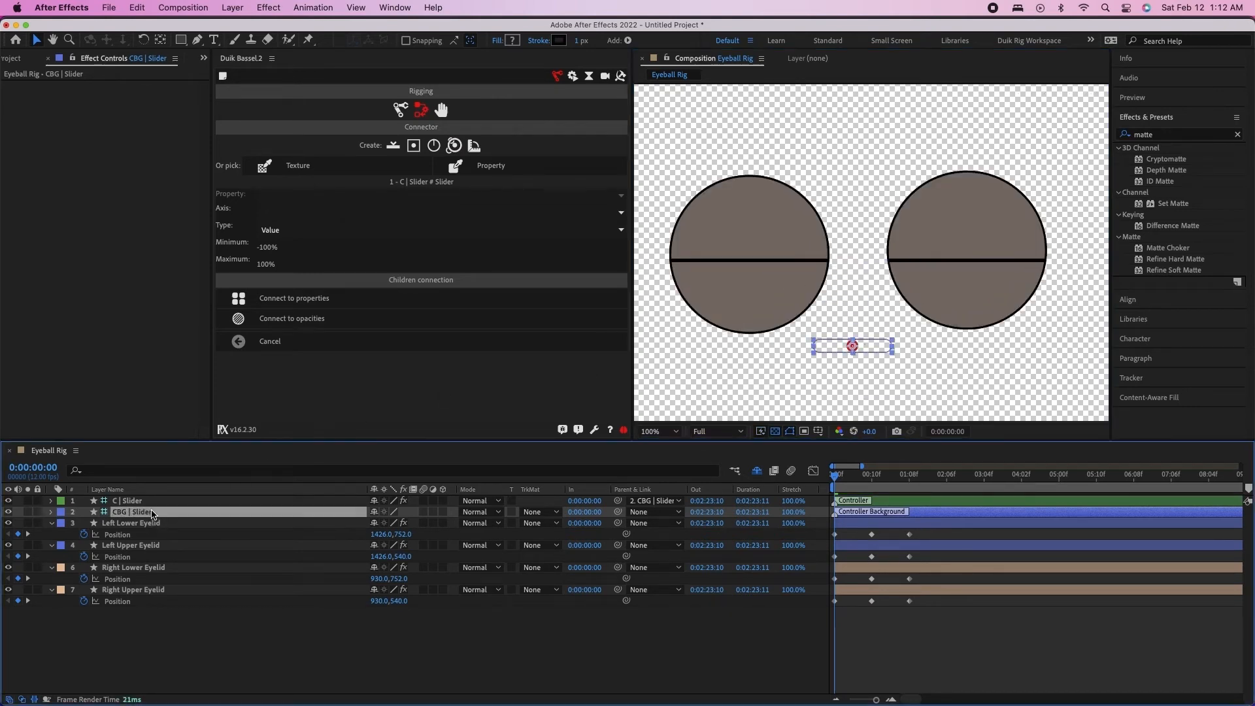
key("s")
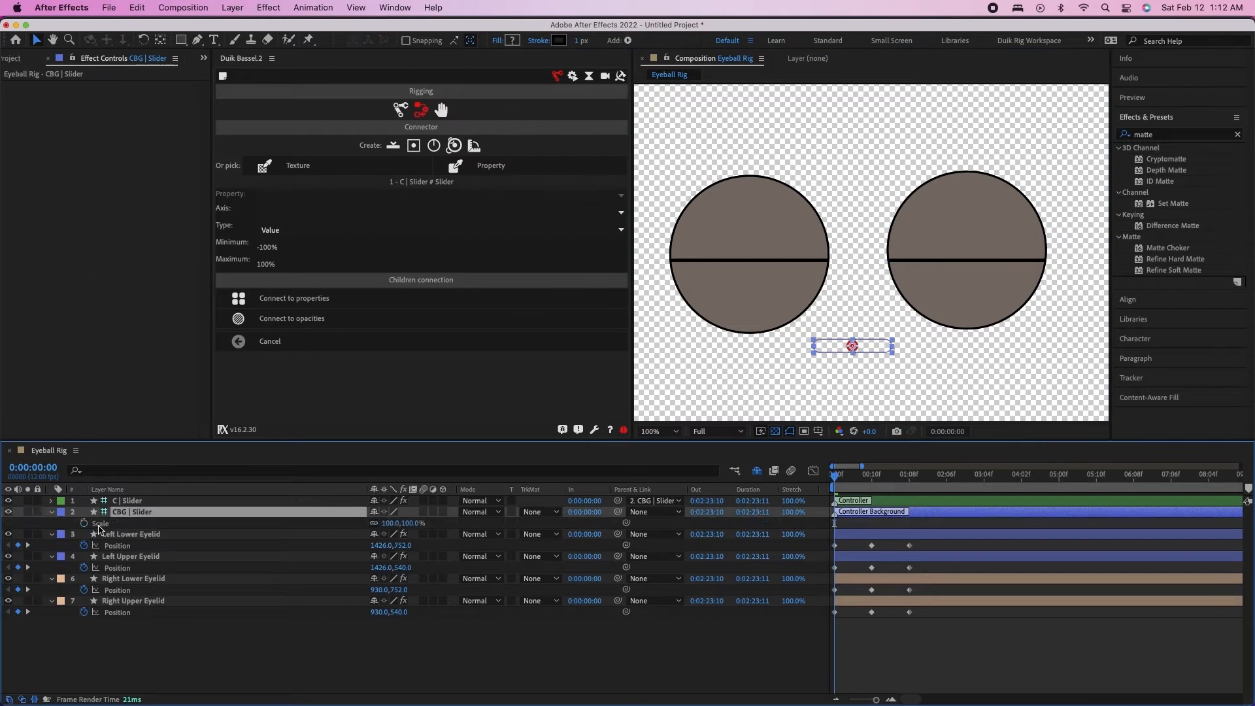
left_click_drag(391, 523, 466, 523)
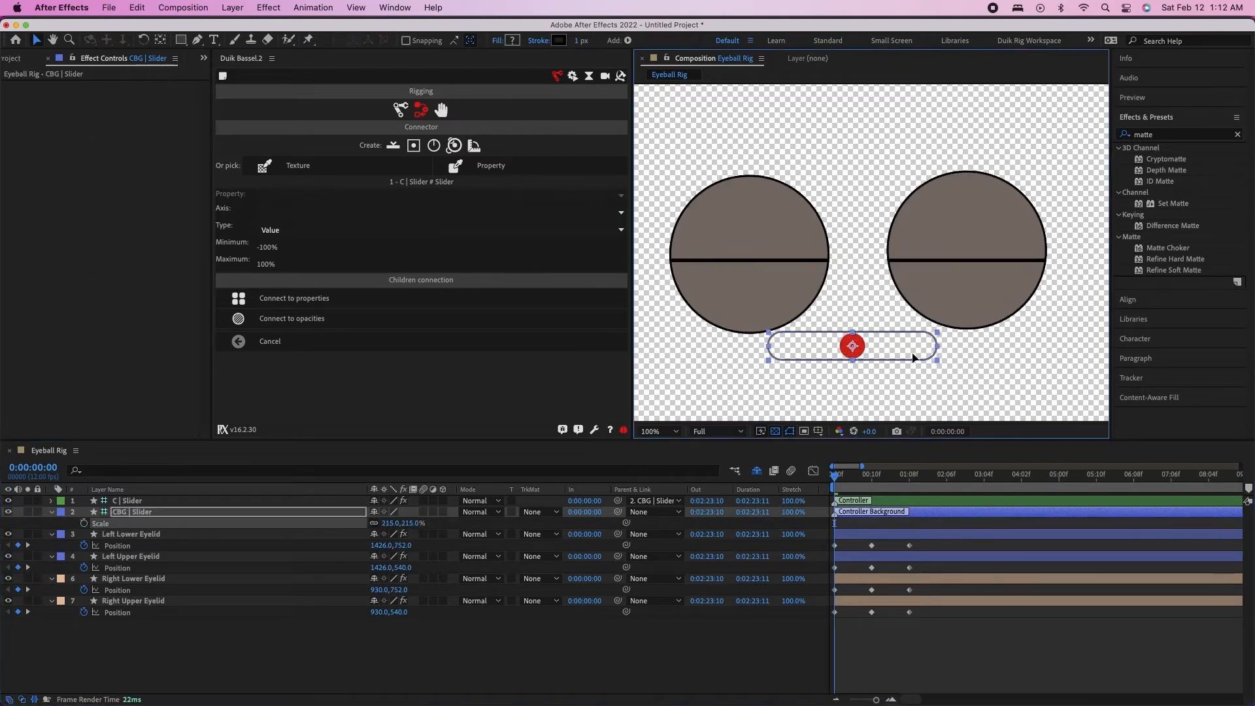
left_click_drag(910, 344, 915, 359)
Select all the Position keyframes of the four eyelid layers and connect those properties to the slider controller
left_click(396, 667)
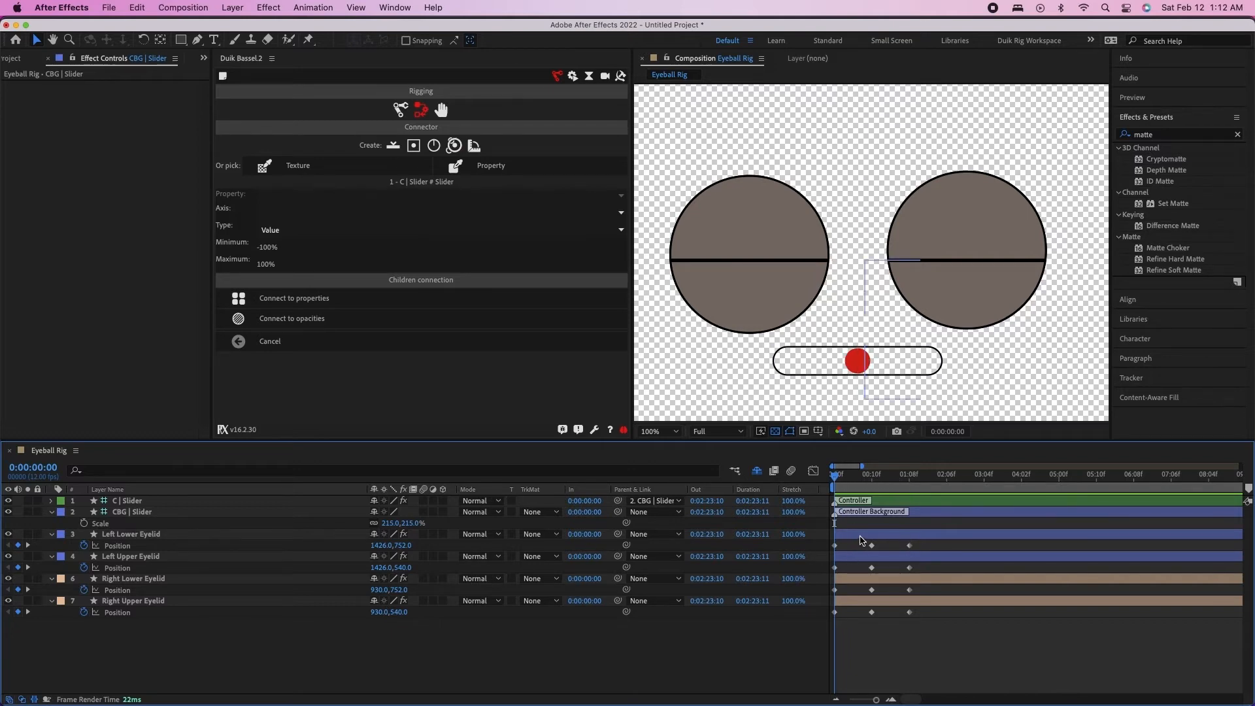
left_click_drag(926, 547, 828, 629)
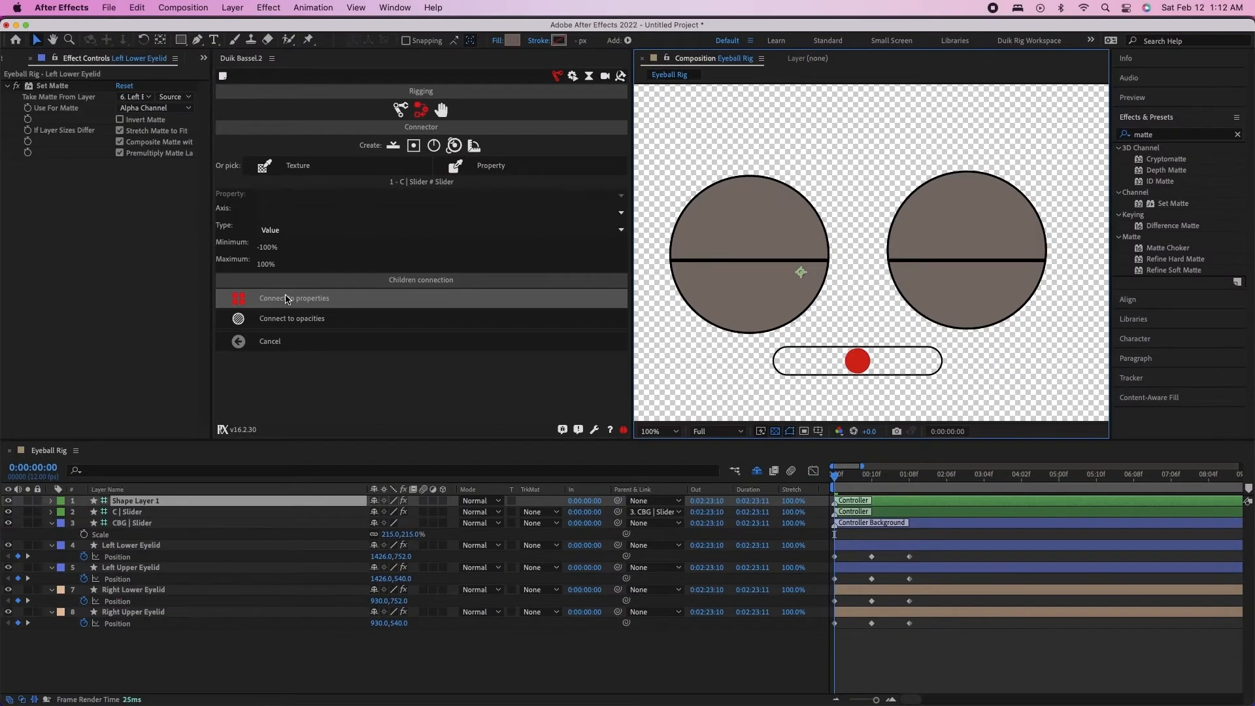
left_click(285, 299)
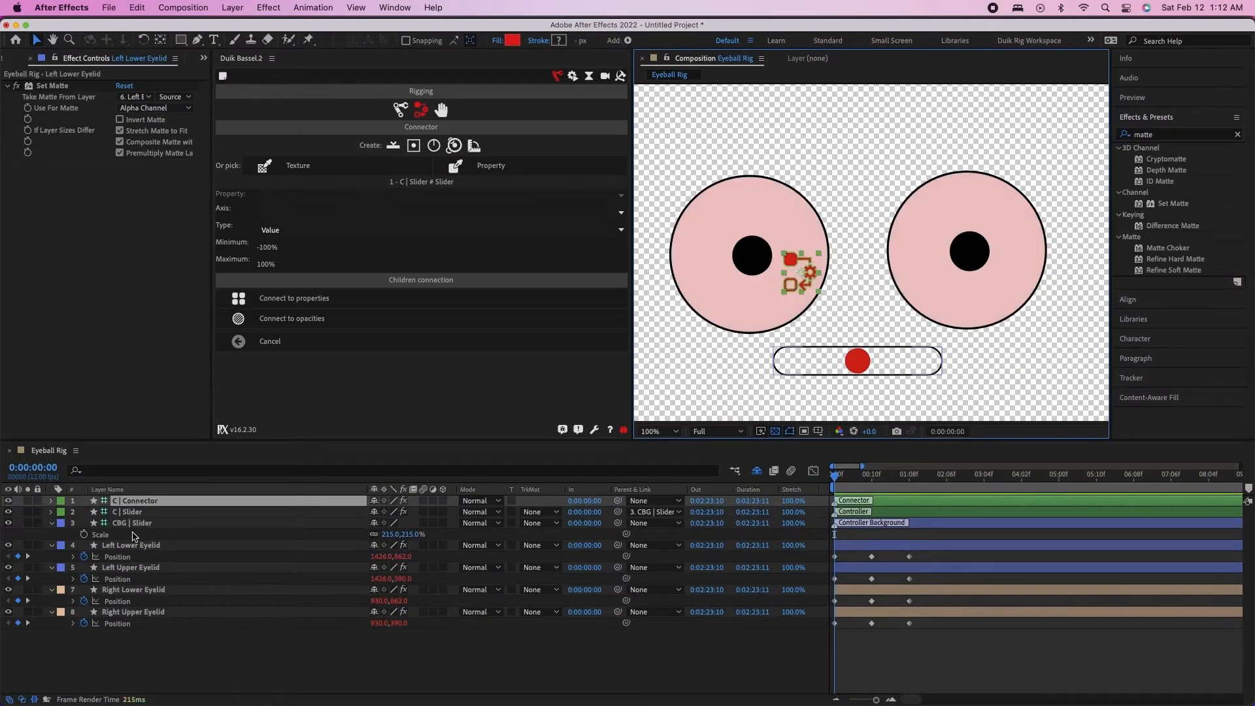
Place the C | Connector icon between the eyes above the slider, turn off its visibility and mark its layer as shy
left_click_drag(794, 292, 851, 333)
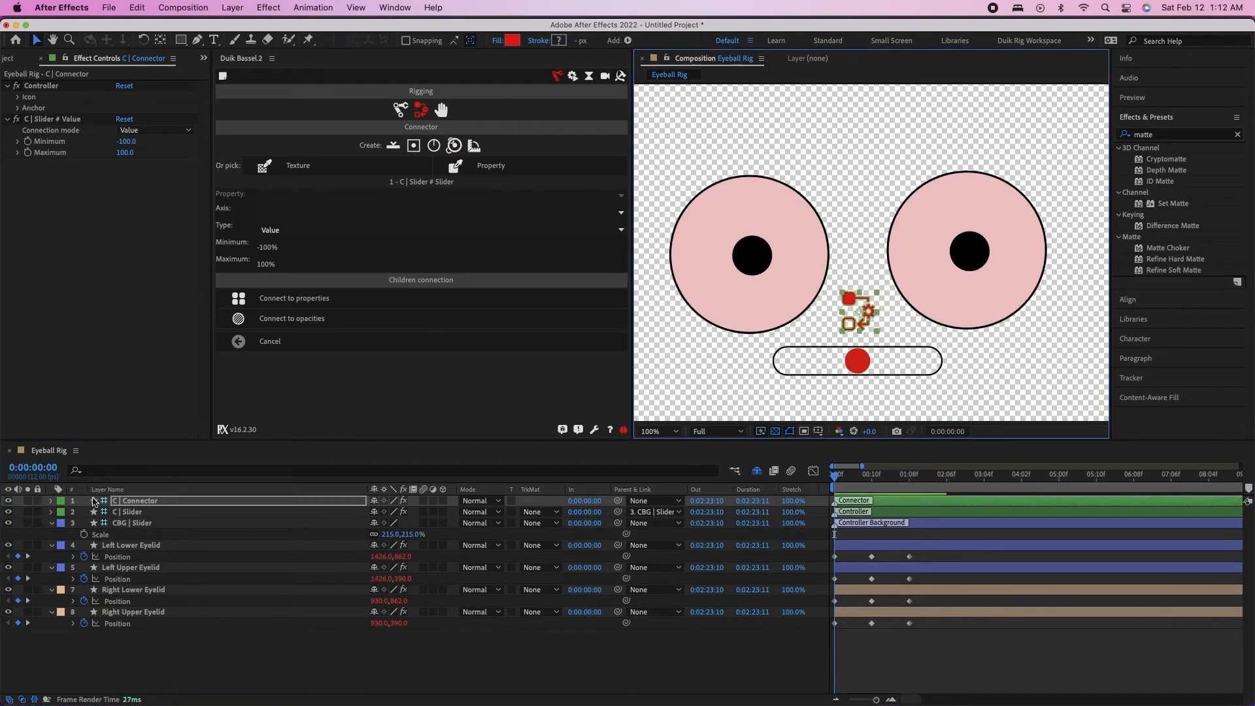
left_click(8, 501)
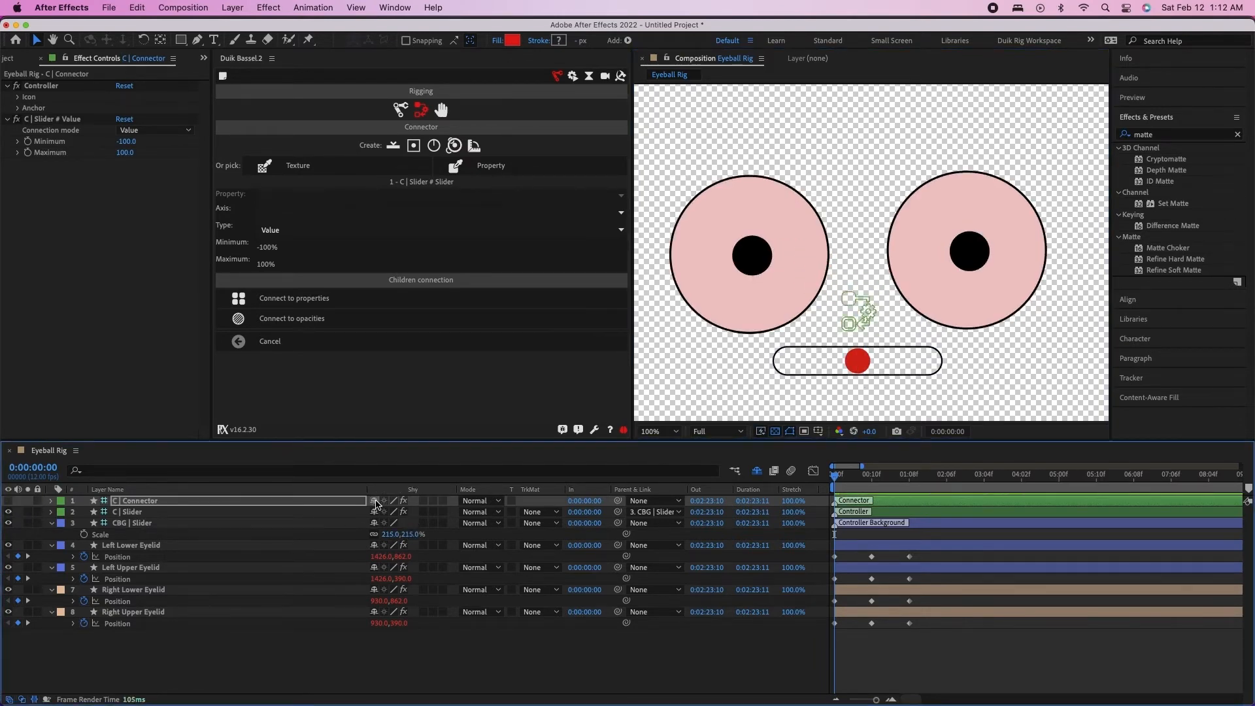
scroll(366, 516, "down", 1)
Select the C | Slider layer and turn off the layer controls display in the composition view
left_click(265, 512)
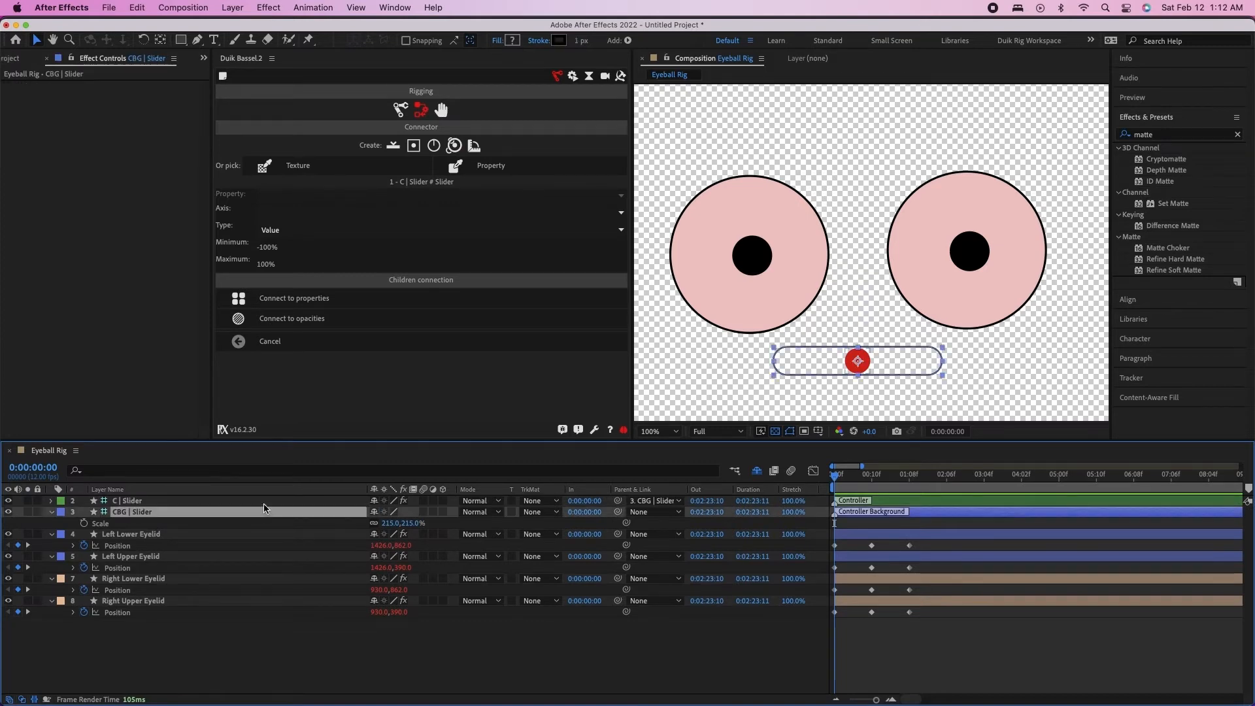
left_click(267, 504)
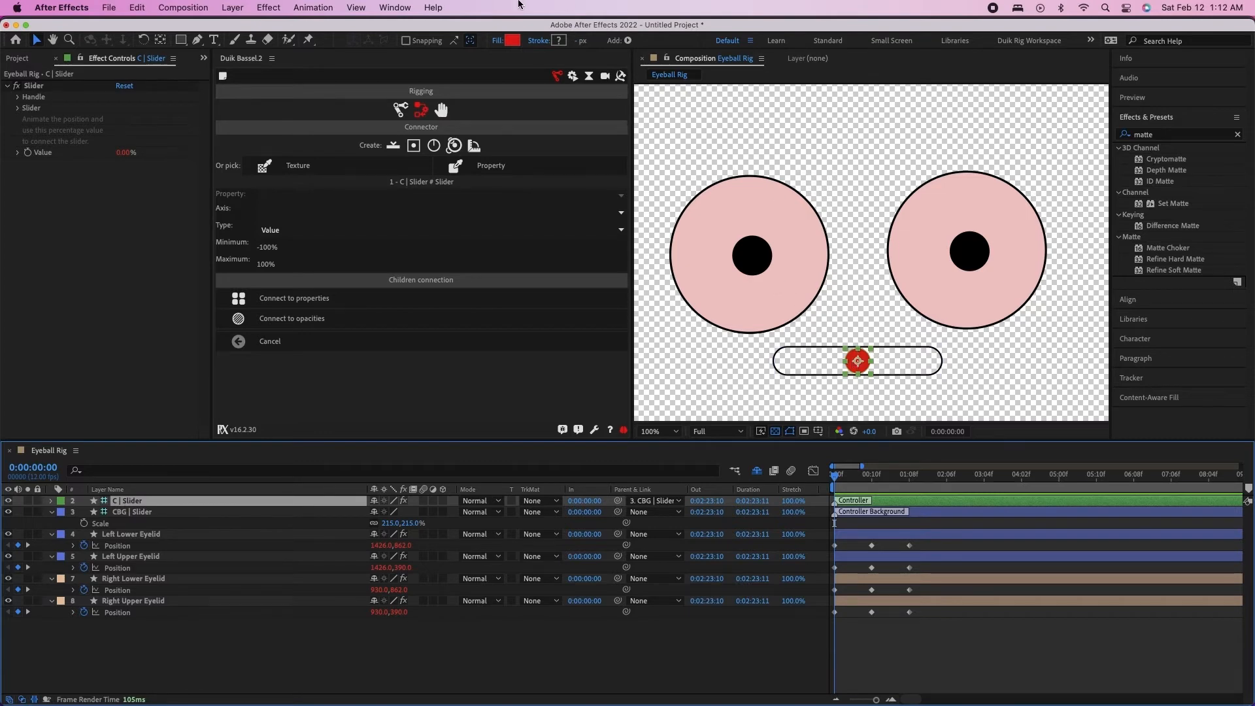
left_click(362, 8)
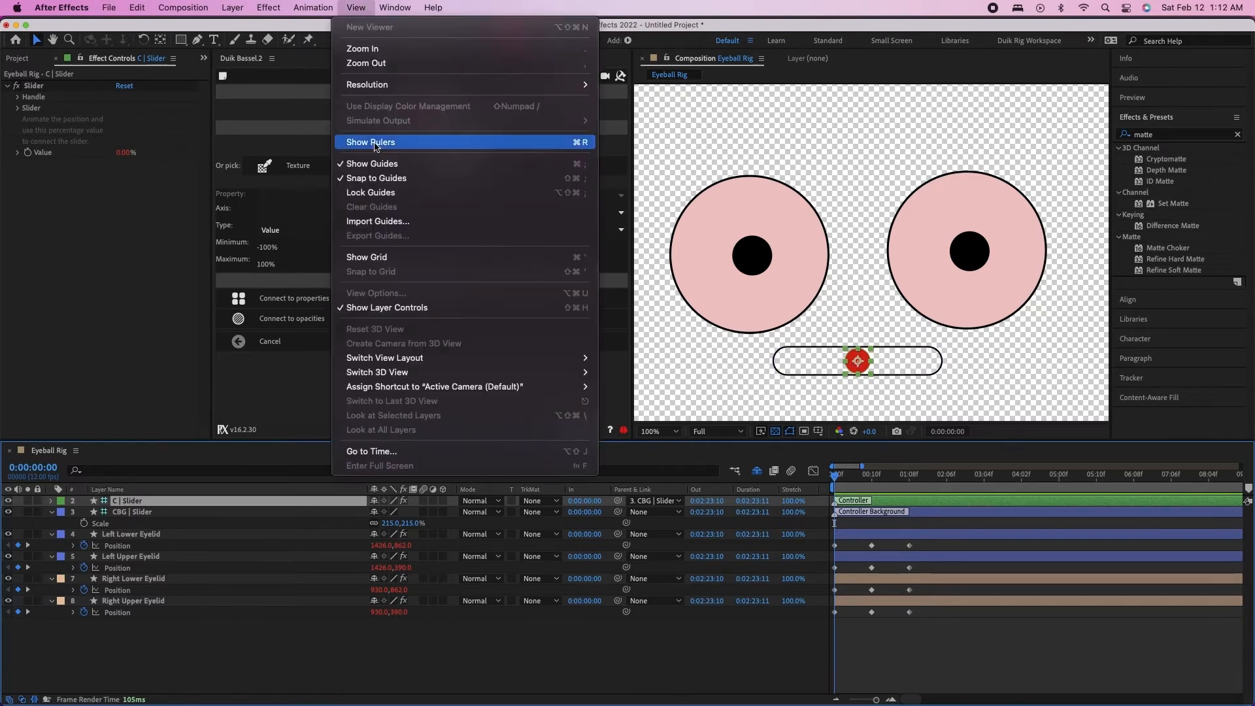
left_click(357, 307)
Widen and heighten the composition viewer and test the eyelids by moving the red slider handle
key("period")
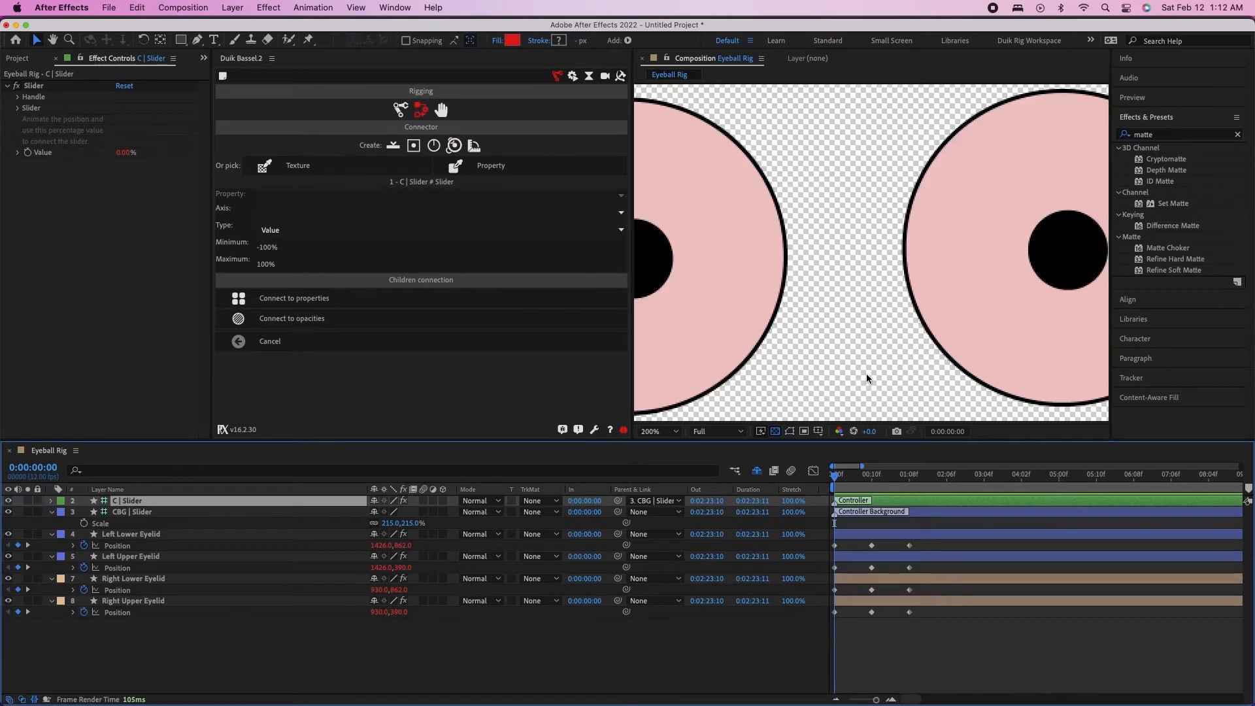
key("comma")
left_click_drag(632, 306, 283, 305)
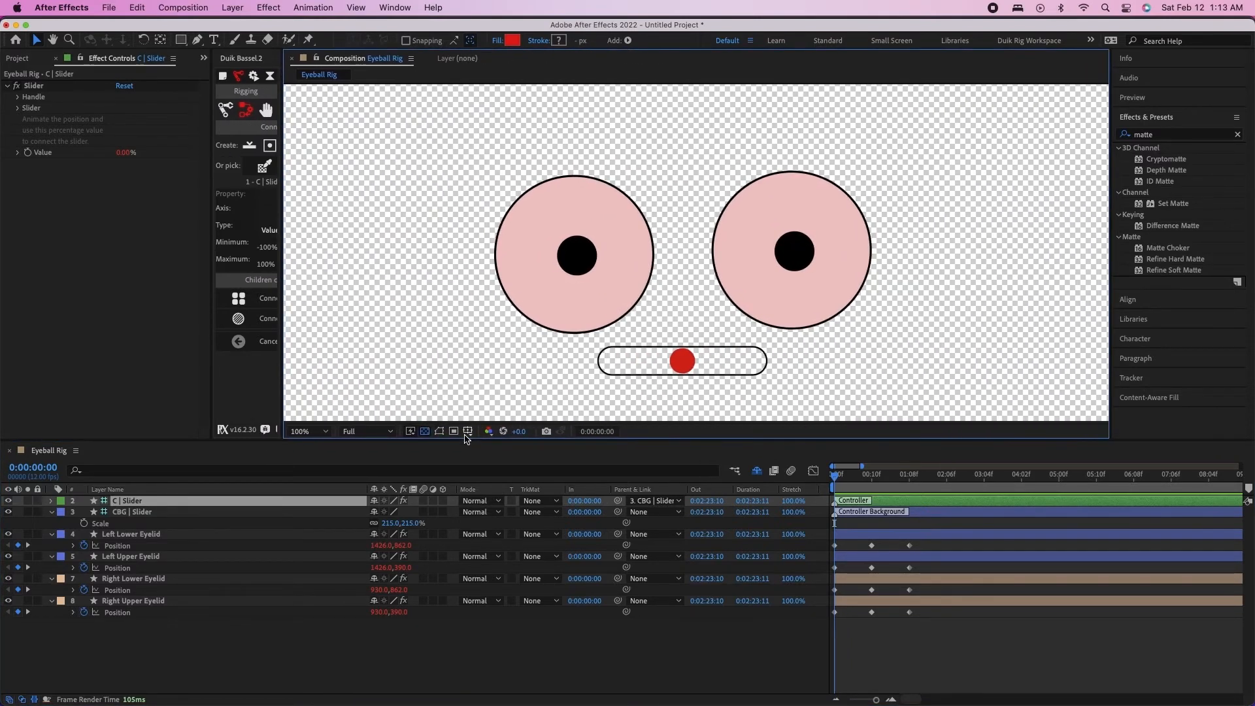
left_click_drag(465, 443, 487, 516)
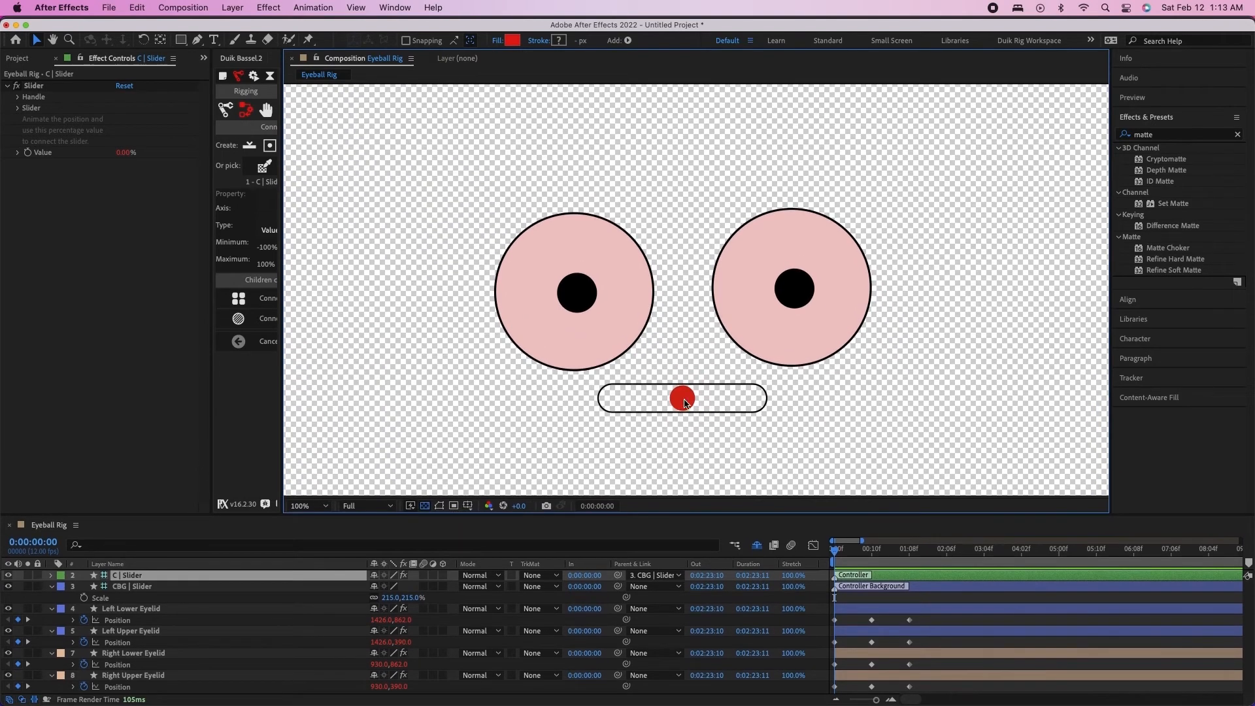
mouse_move(681, 402)
left_mouse_down()
mouse_move(762, 410)
mouse_move(639, 405)
mouse_move(695, 407)
mouse_move(653, 410)
mouse_move(681, 420)
left_mouse_up()
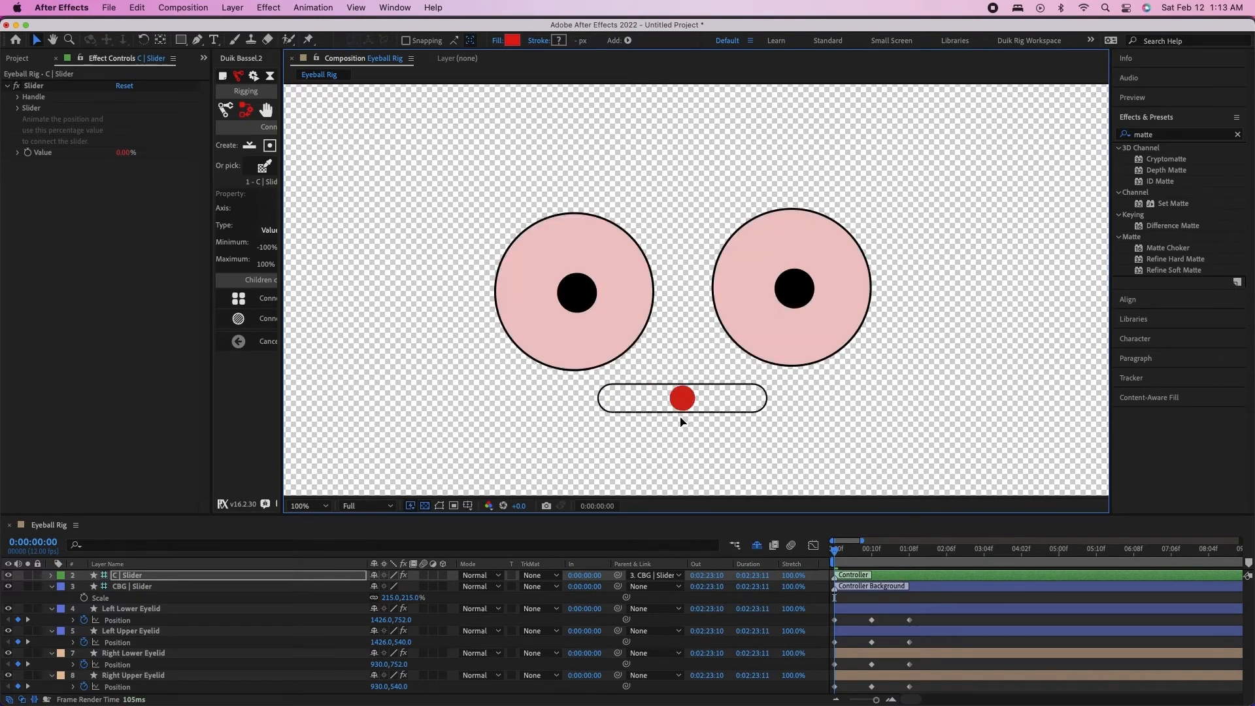
Hide the CBG | Slider layer and the four eyelid layers from the timeline by marking them as shy
left_click(135, 575)
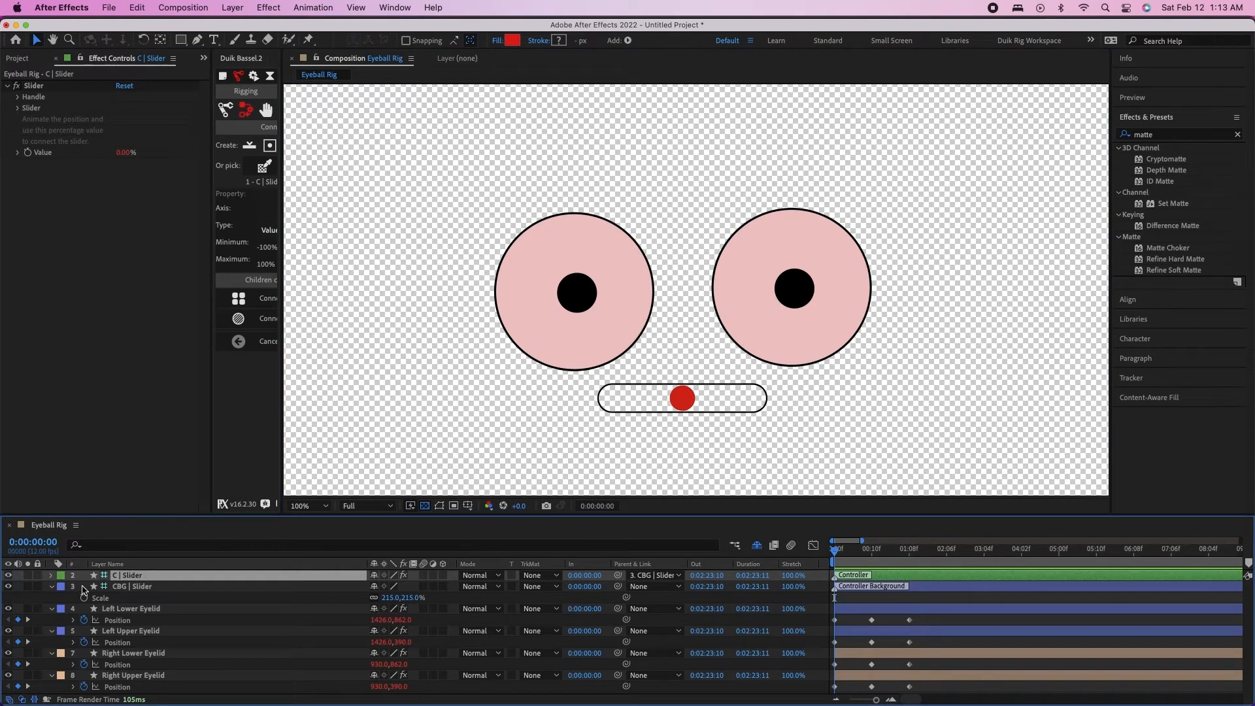
left_click(133, 609)
left_click(141, 588)
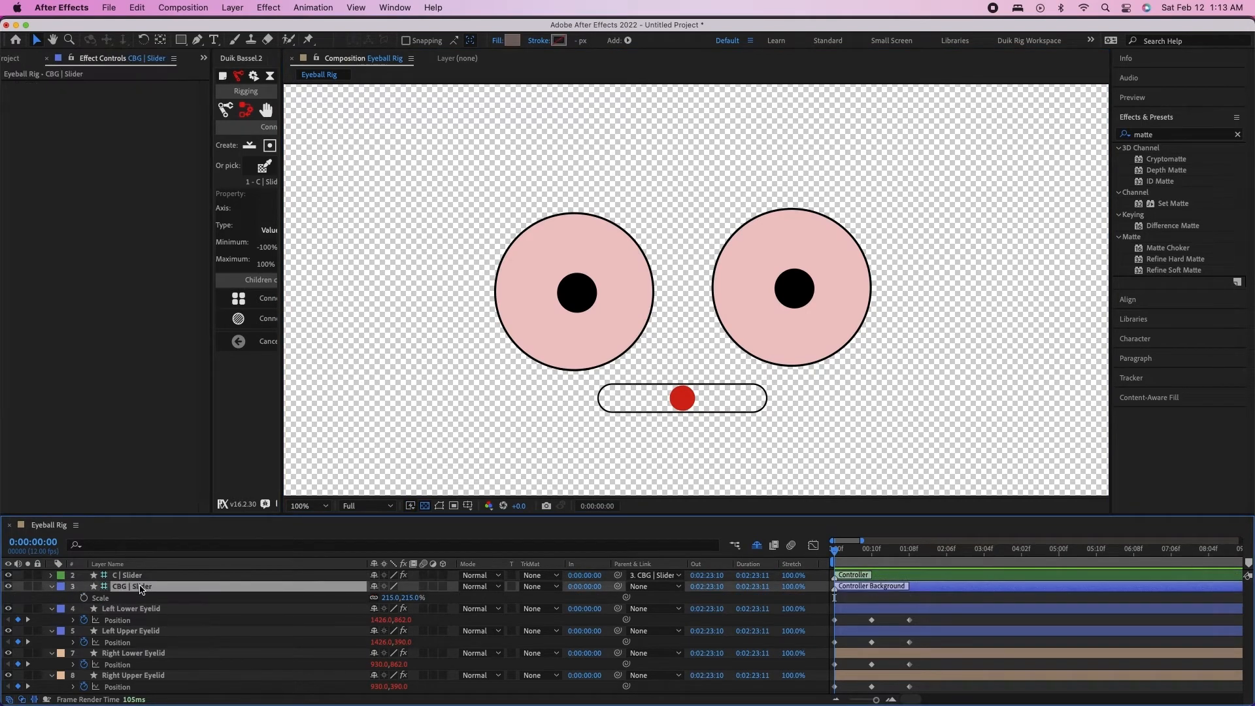
left_click(143, 677, "shift")
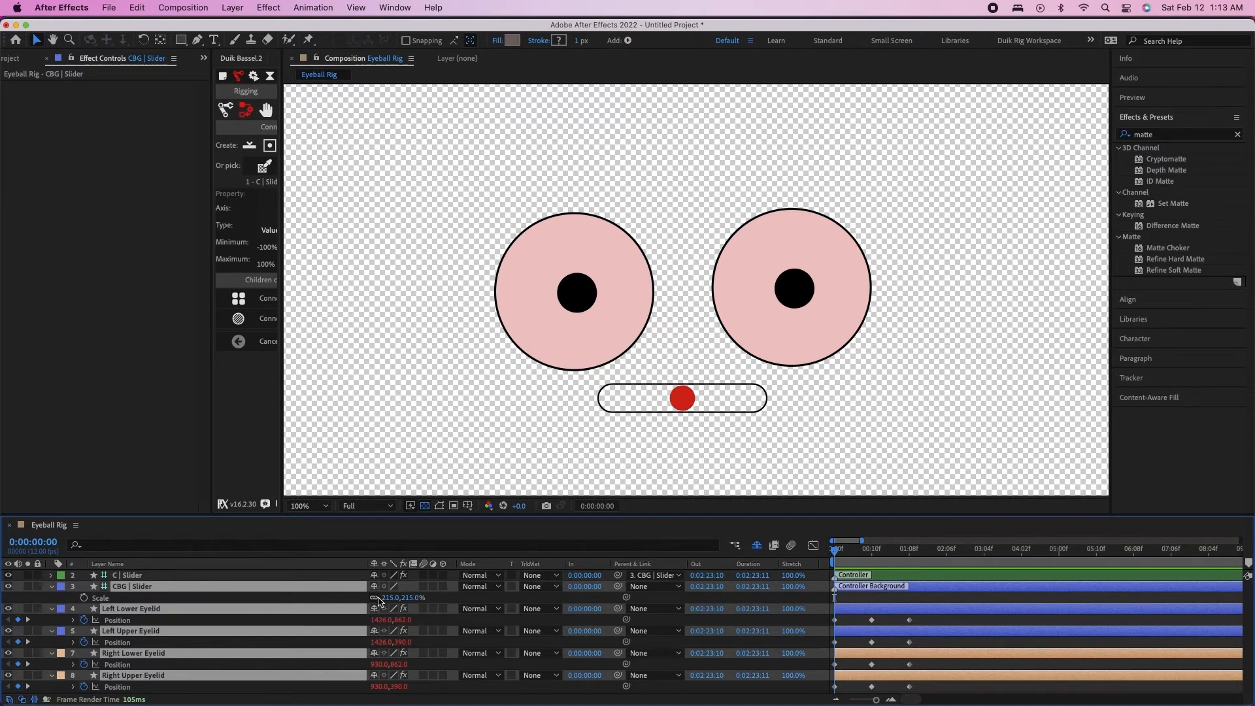
key("Delete")
Reveal the Position of C | Slider and set a keyframe for it at 0:00:02:06
left_click(194, 576)
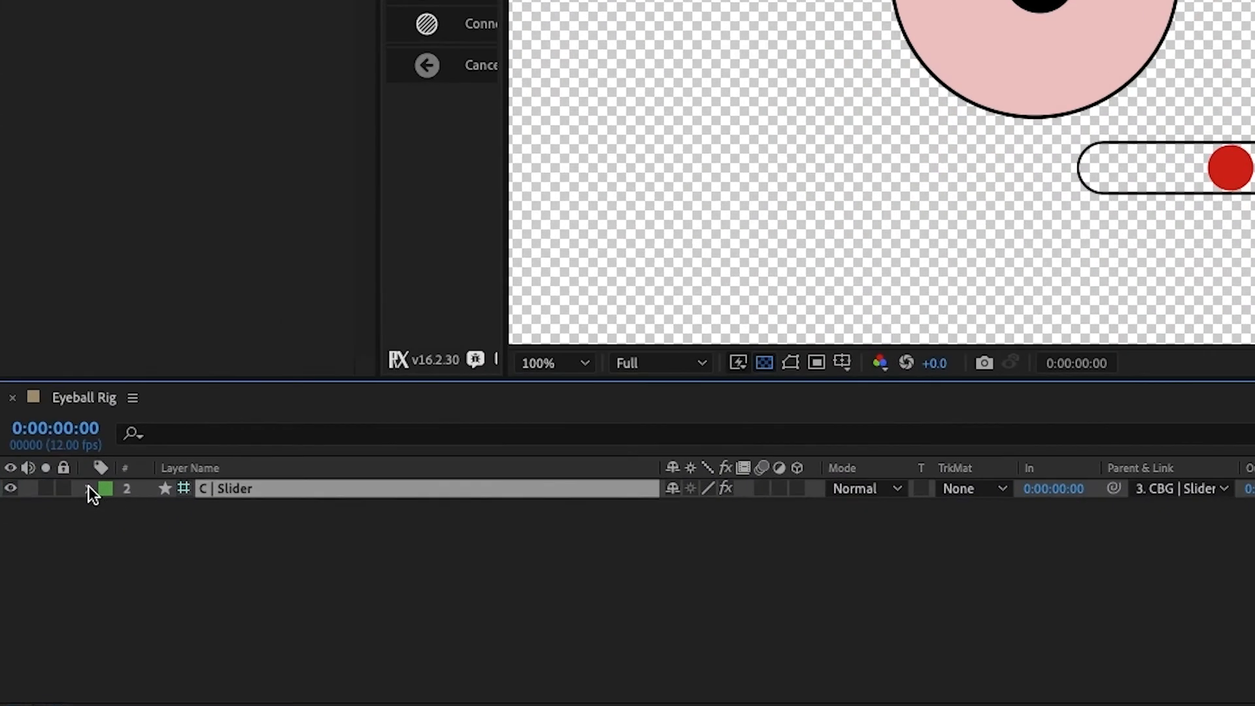
key("p")
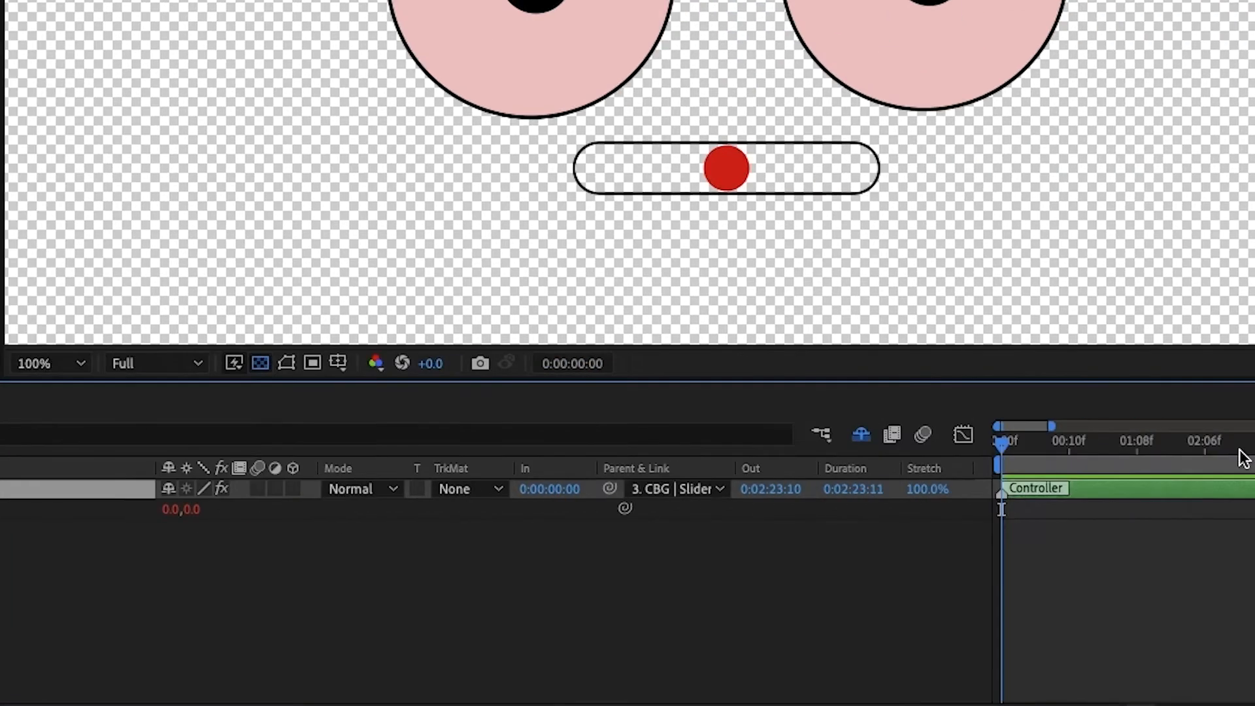
left_click(533, 451)
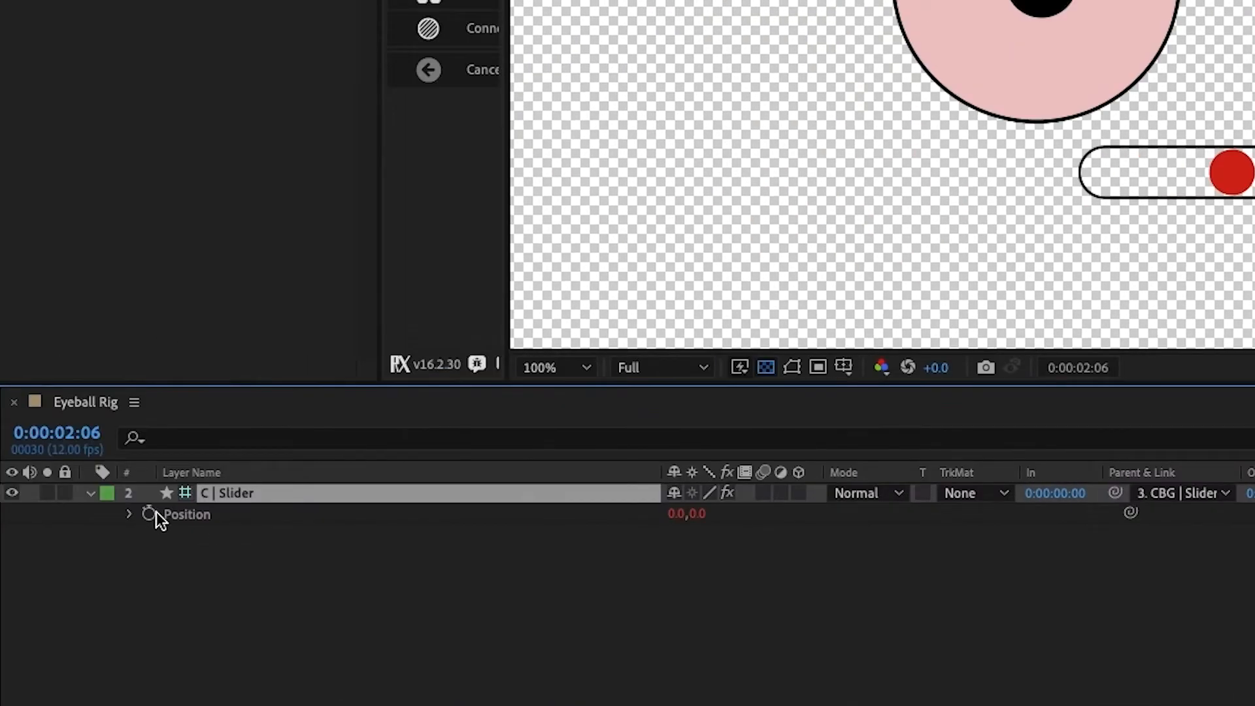
left_click(149, 514)
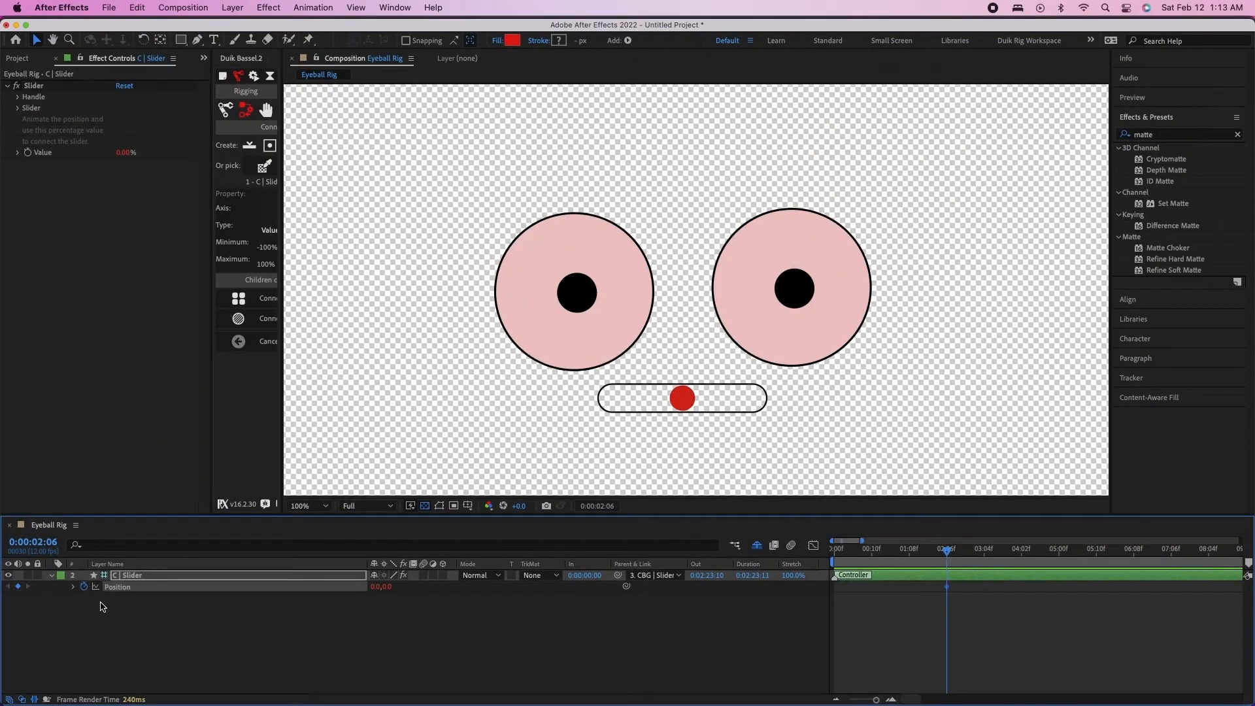
At 0:00:02:09, move the red slider handle to the left end of its track to close the eyelids
key("super+Right")
key("super+Right")
key("super+Right")
left_click_drag(695, 401, 613, 407)
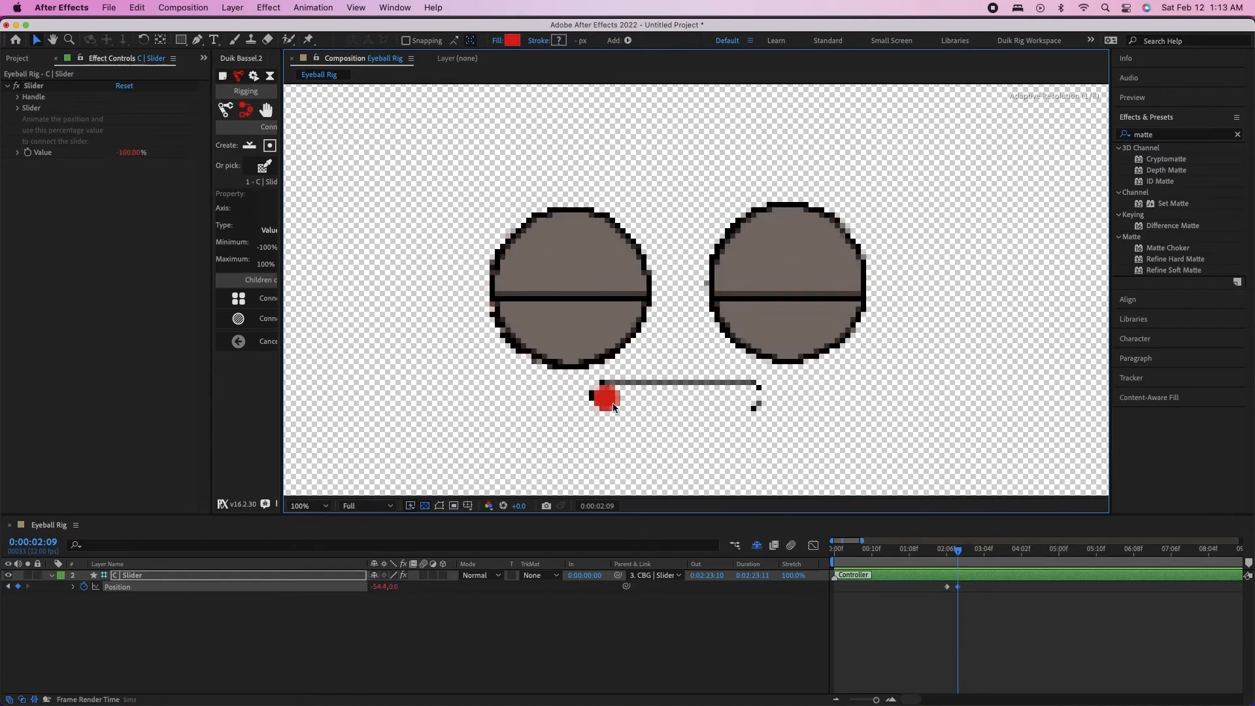
Repeat the closed-eyelid Position keyframe of C | Slider at 0:00:03:00 to hold the eyes shut
key("Page_Down")
key("Page_Down")
key("Page_Down")
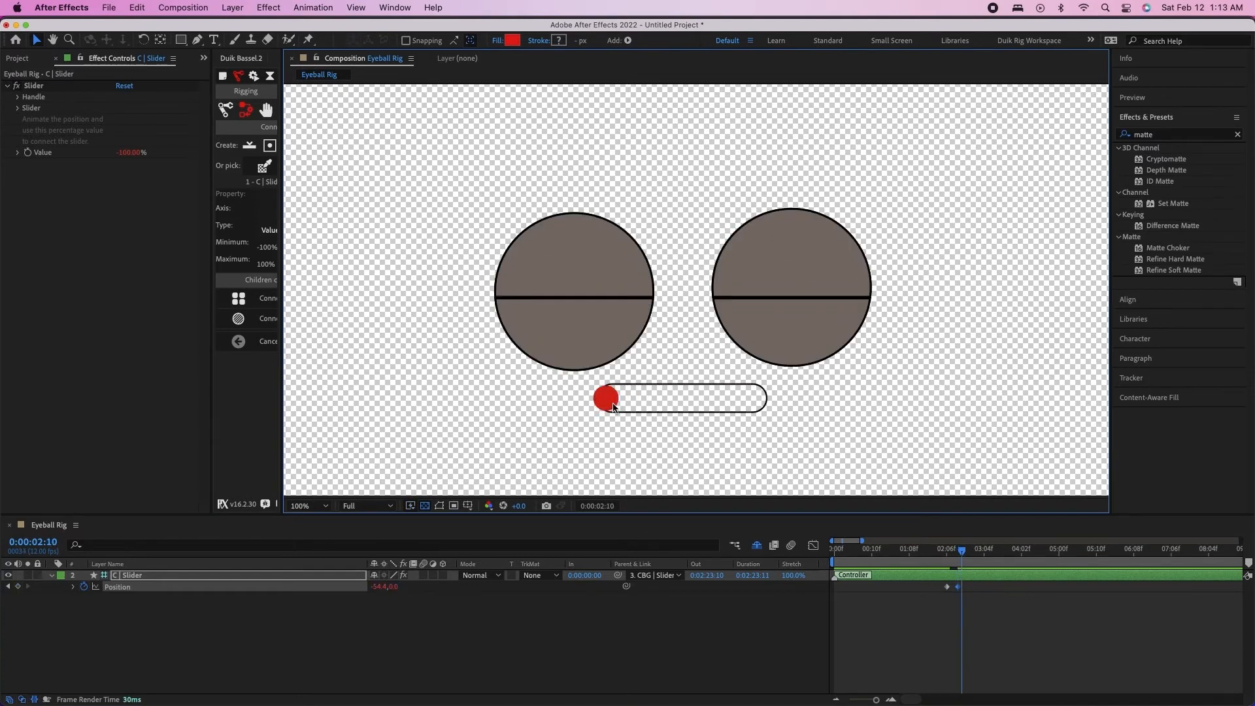
left_click(959, 590)
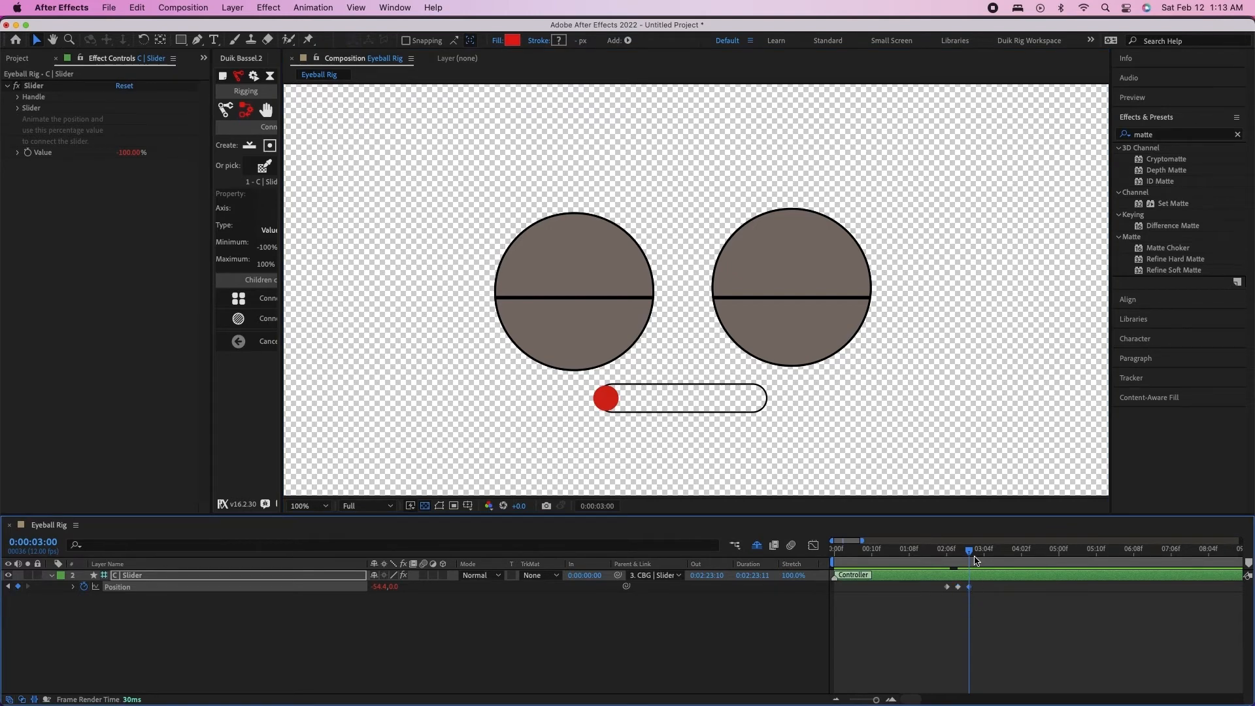
At 0:00:03:03, move the red slider handle back to the middle of its track to reopen the eyelids
key("Page_Down")
key("Page_Down")
key("Page_Down")
left_click_drag(607, 398, 684, 402)
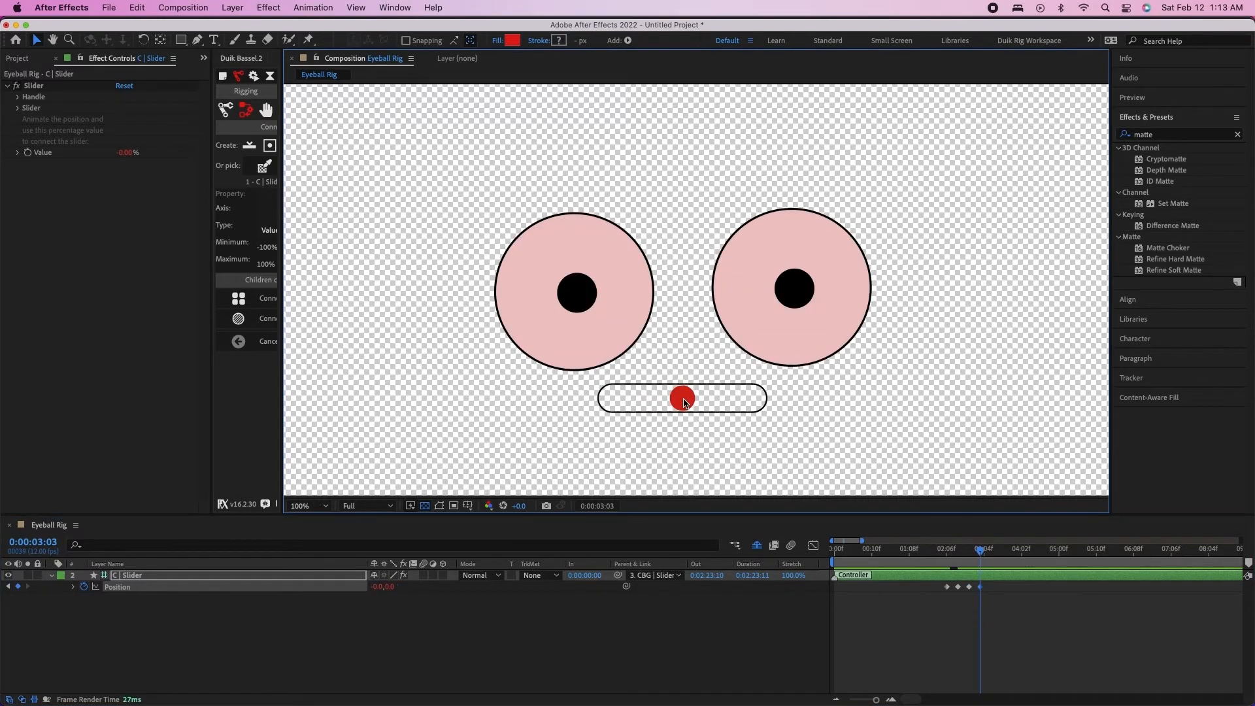
Preview the blink animation from the start of the composition
left_click_drag(967, 554, 753, 564)
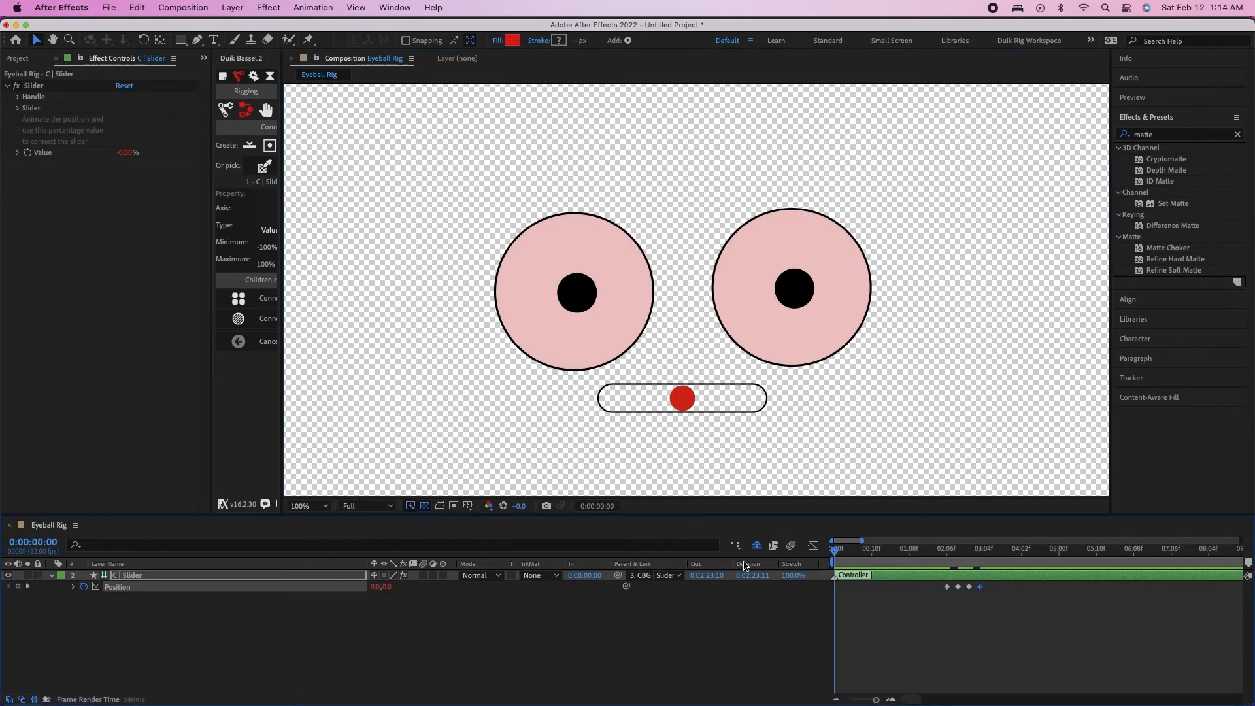
key("space")
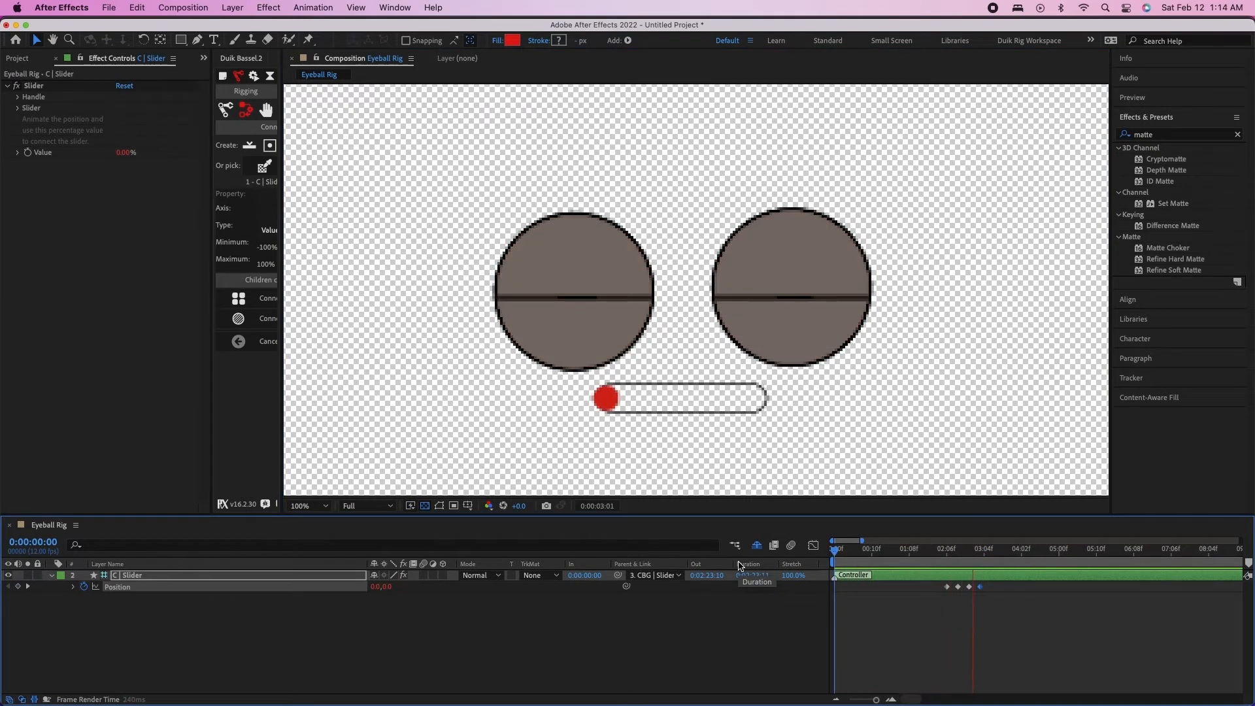
key("space")
Set the preview resolution to Full and replay the blink from 0:00:00:00
left_click(1151, 124)
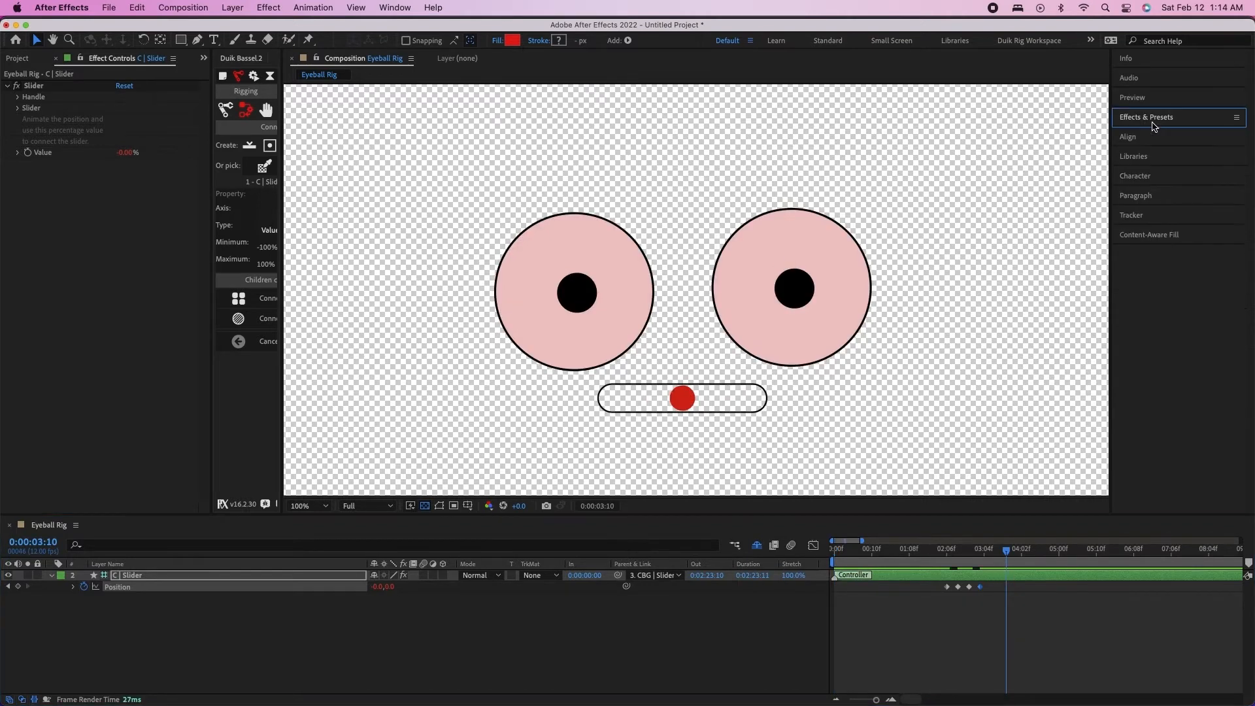
left_click(1154, 108)
left_click(1214, 256)
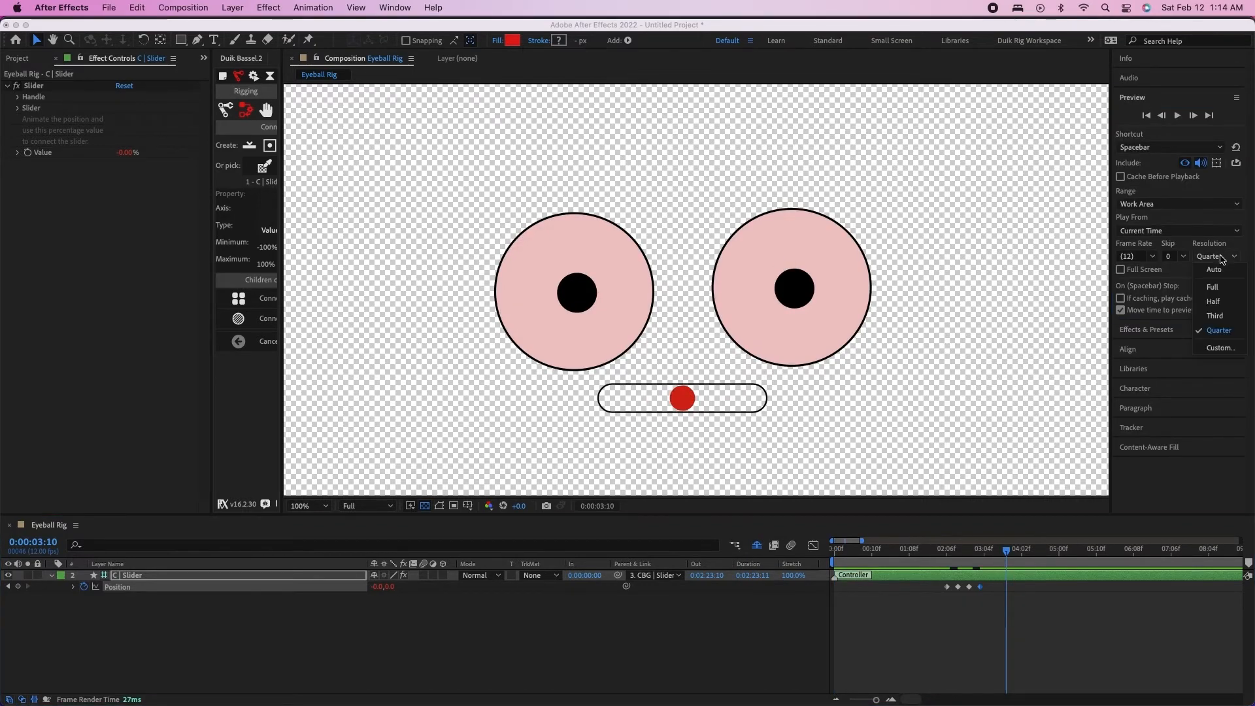
left_click(1212, 287)
left_click(941, 548)
key("space")
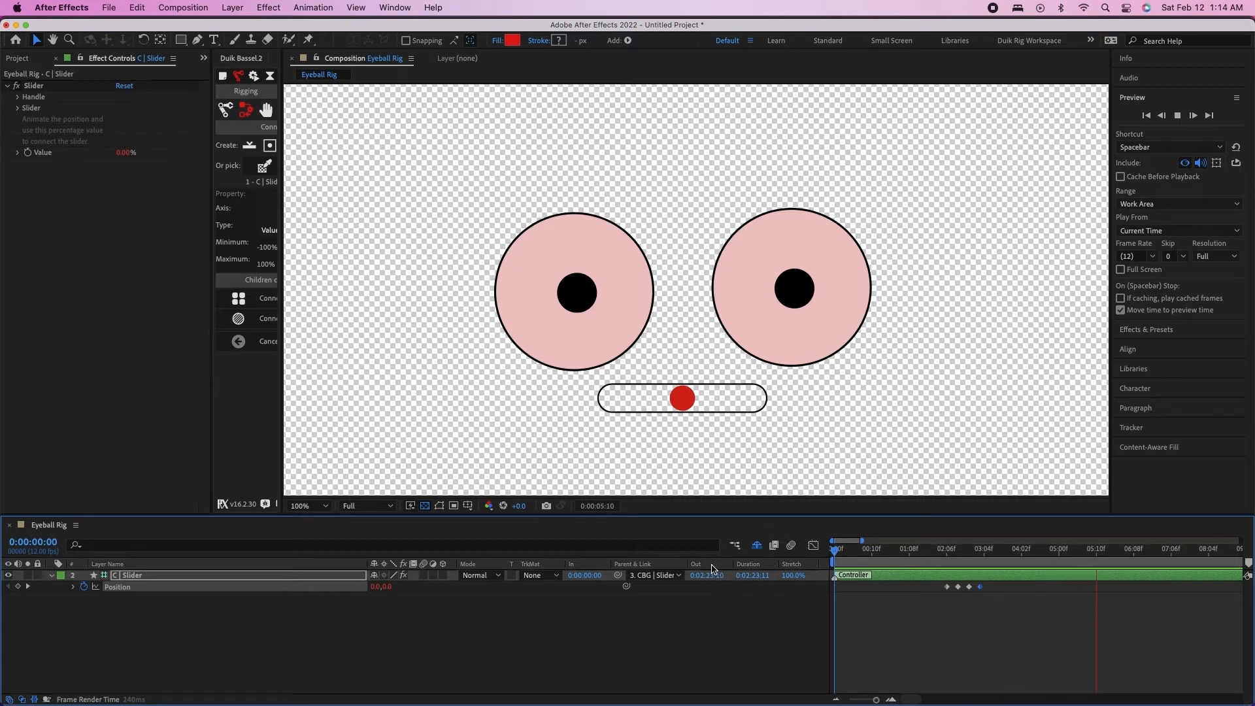
key("space")
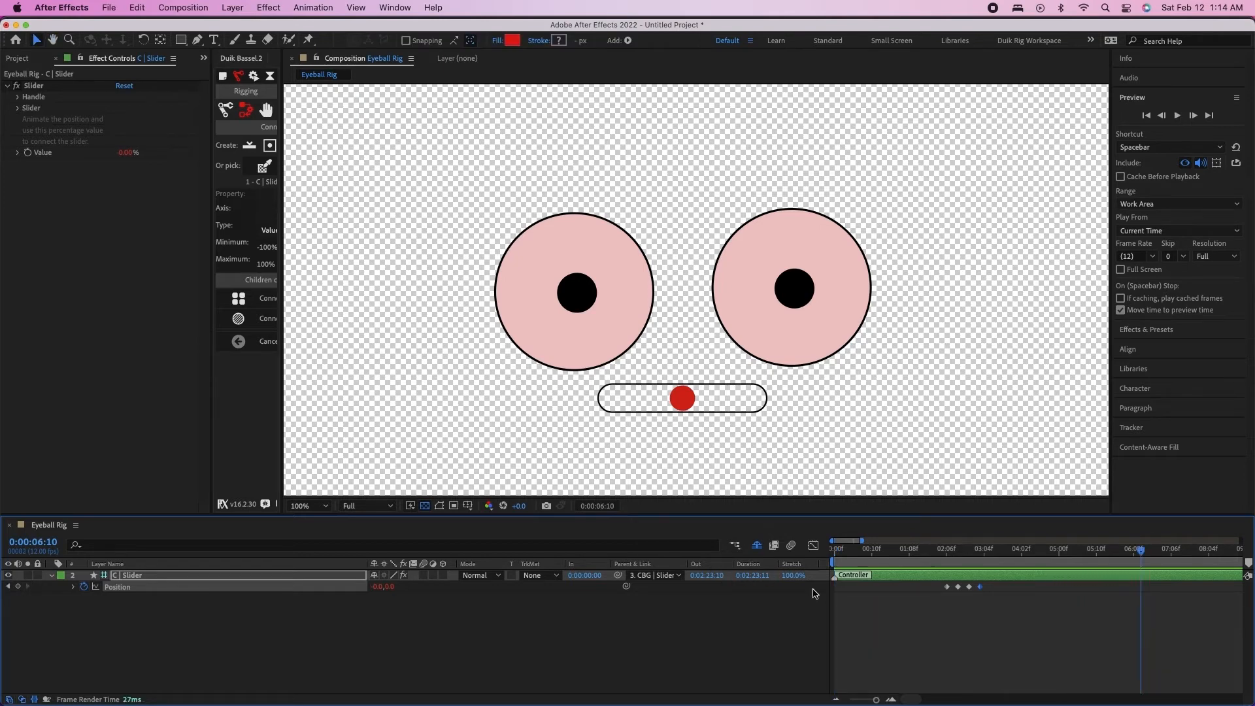
Return to 0:00:00:00 and show the shy layers in the timeline again
left_click_drag(988, 550, 743, 534)
left_click(147, 575)
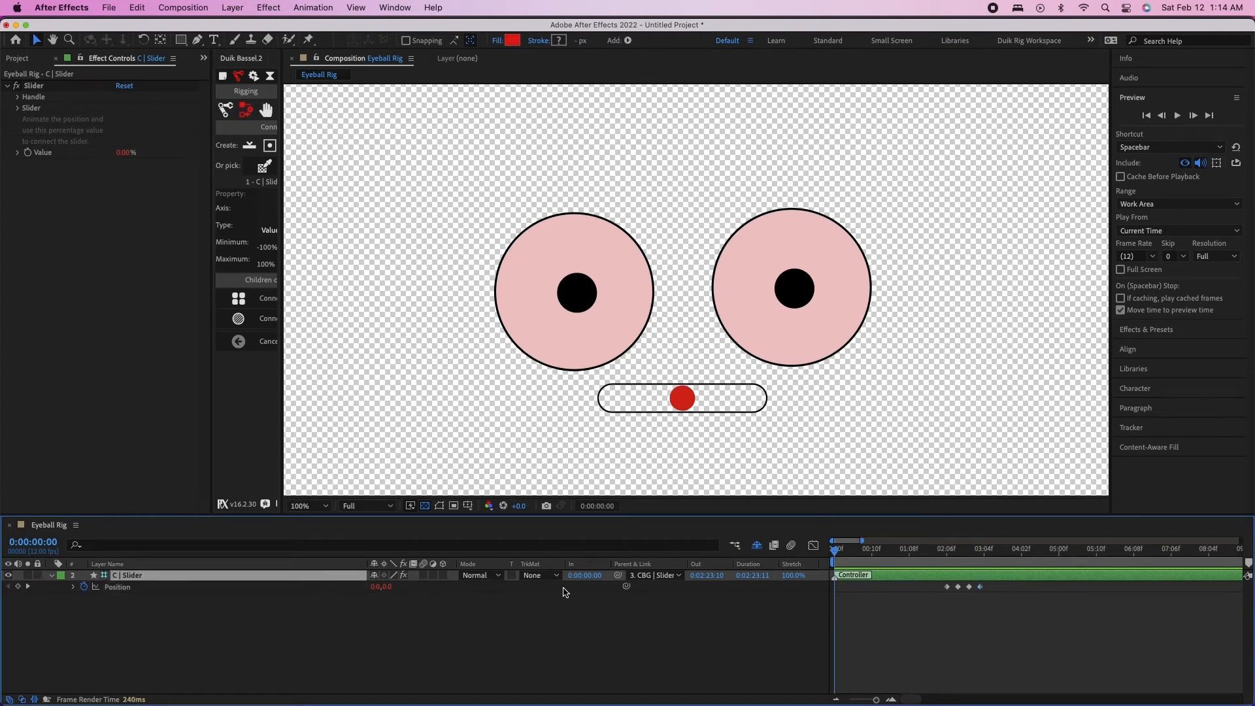
left_click(756, 545)
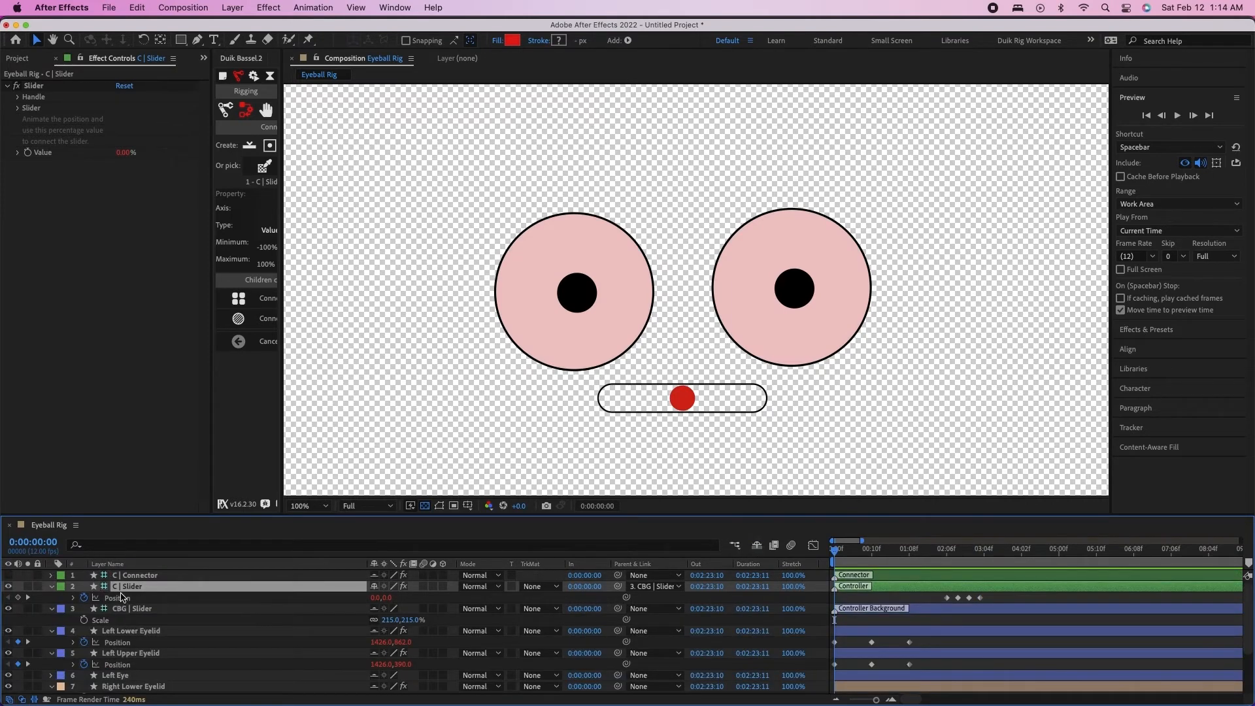
left_click(201, 600)
left_click(174, 633)
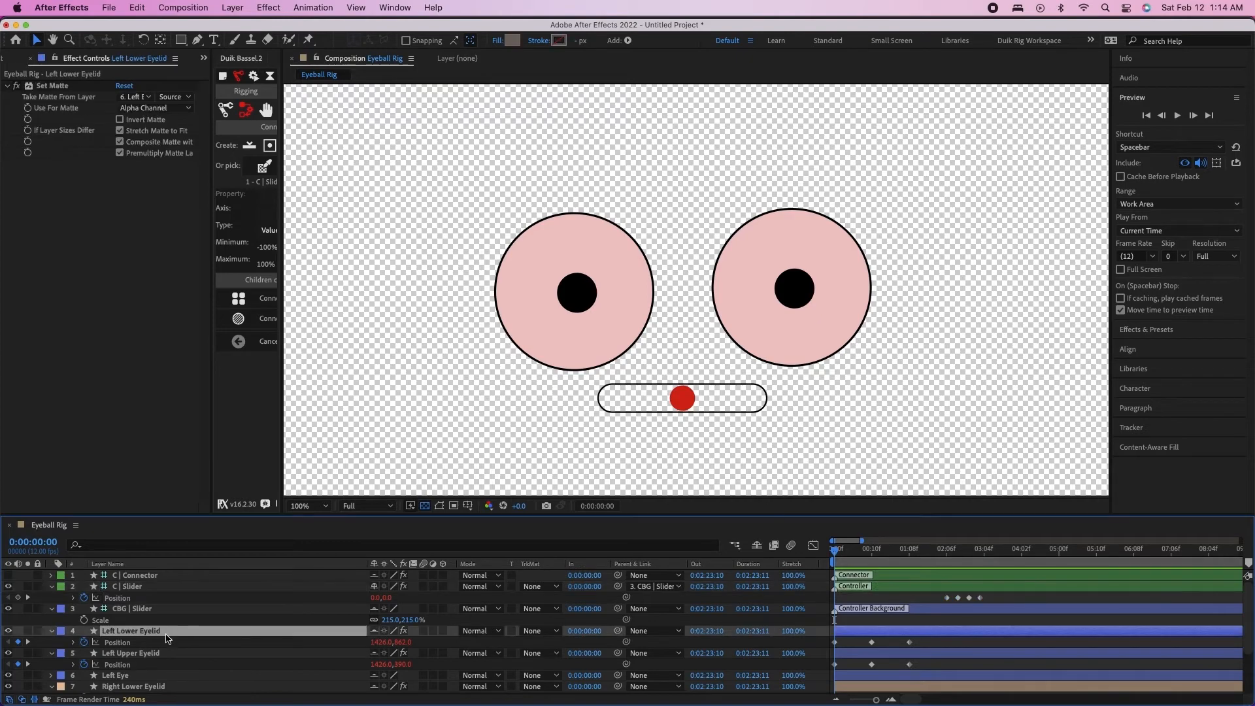
left_click(133, 660)
scroll(134, 659, "down", 2)
scroll(134, 662, "down", 3)
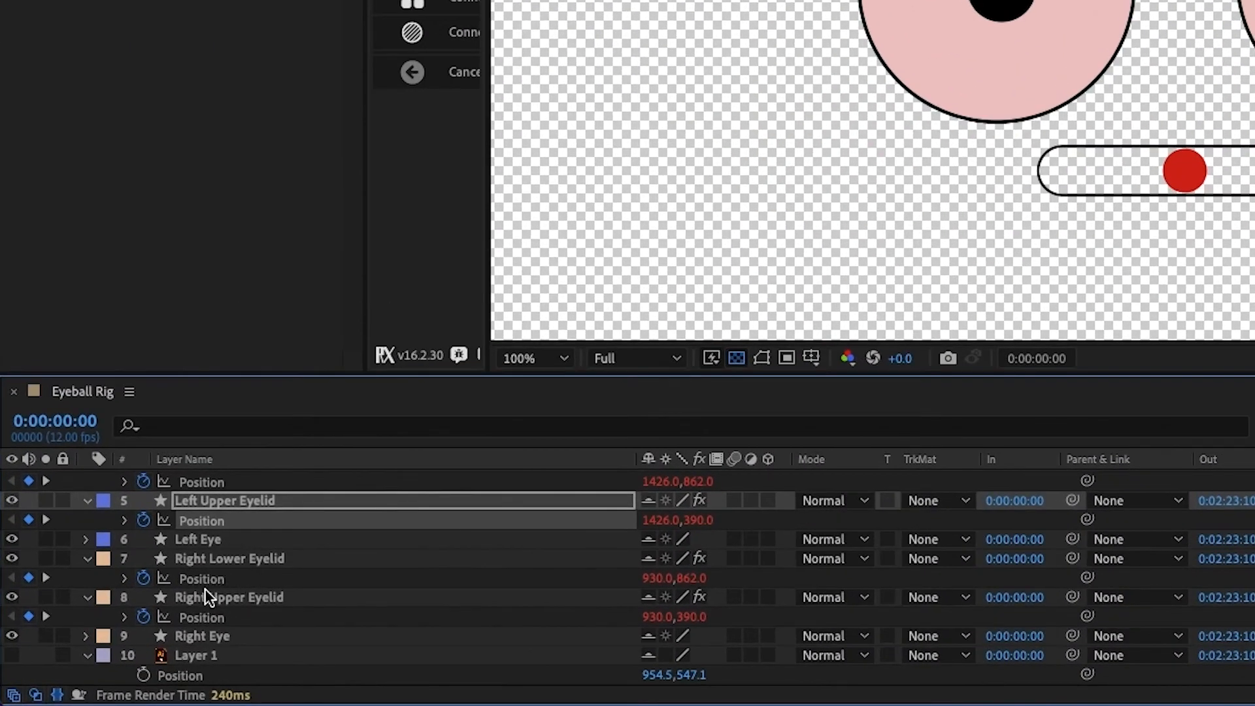
Turn the layer controls display back on and cut the pupil, Group 3, out of the Right Eye layer's contents
left_click(205, 637)
left_click(12, 636)
left_click(12, 635)
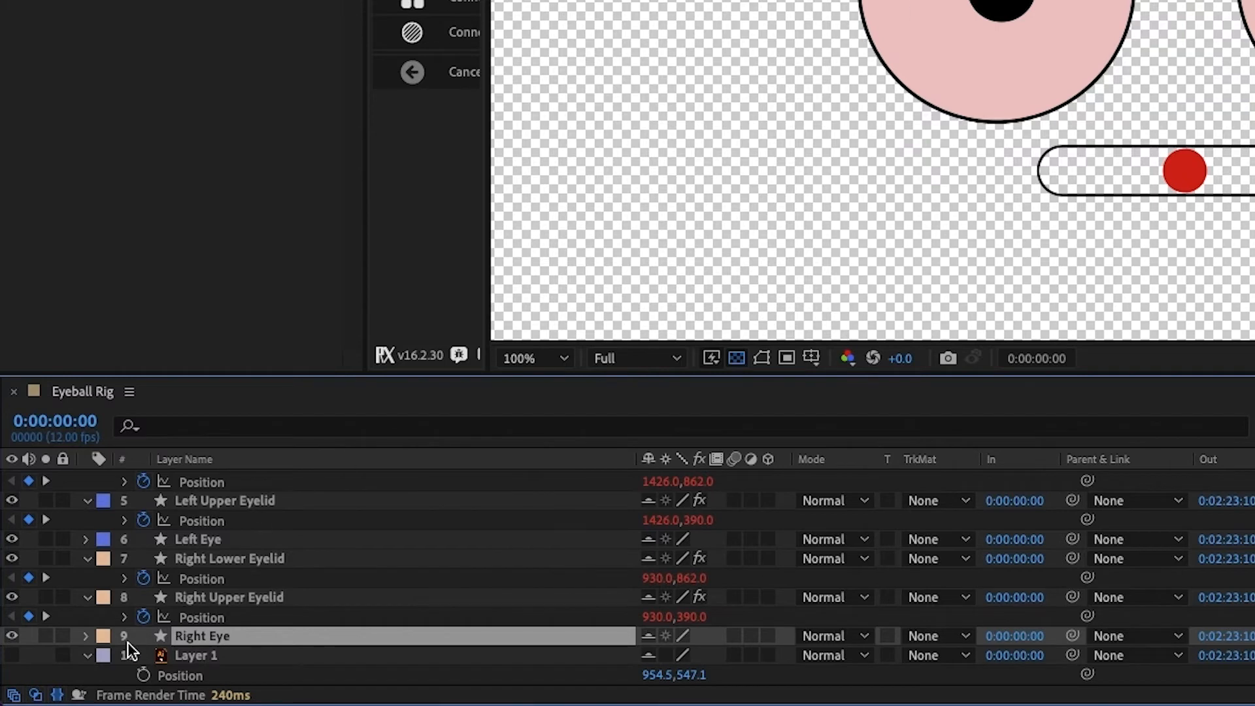
left_click(85, 636)
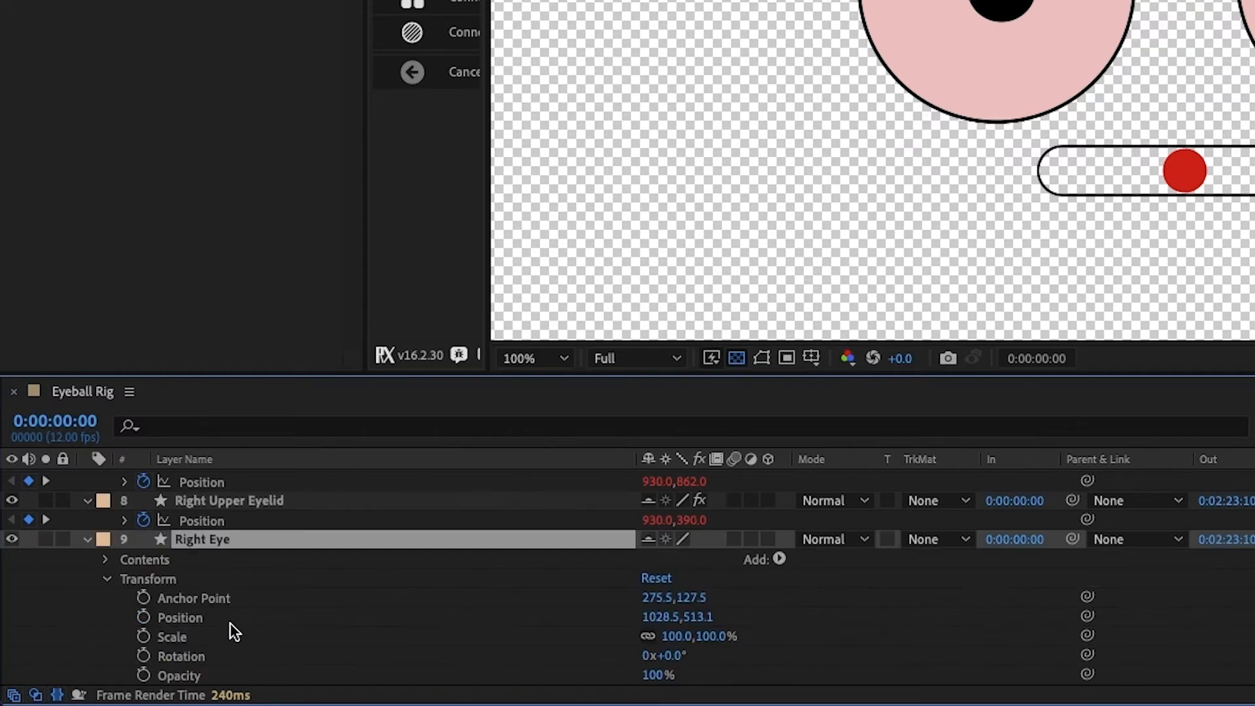
left_click(107, 579)
left_click(105, 617)
left_click(162, 637)
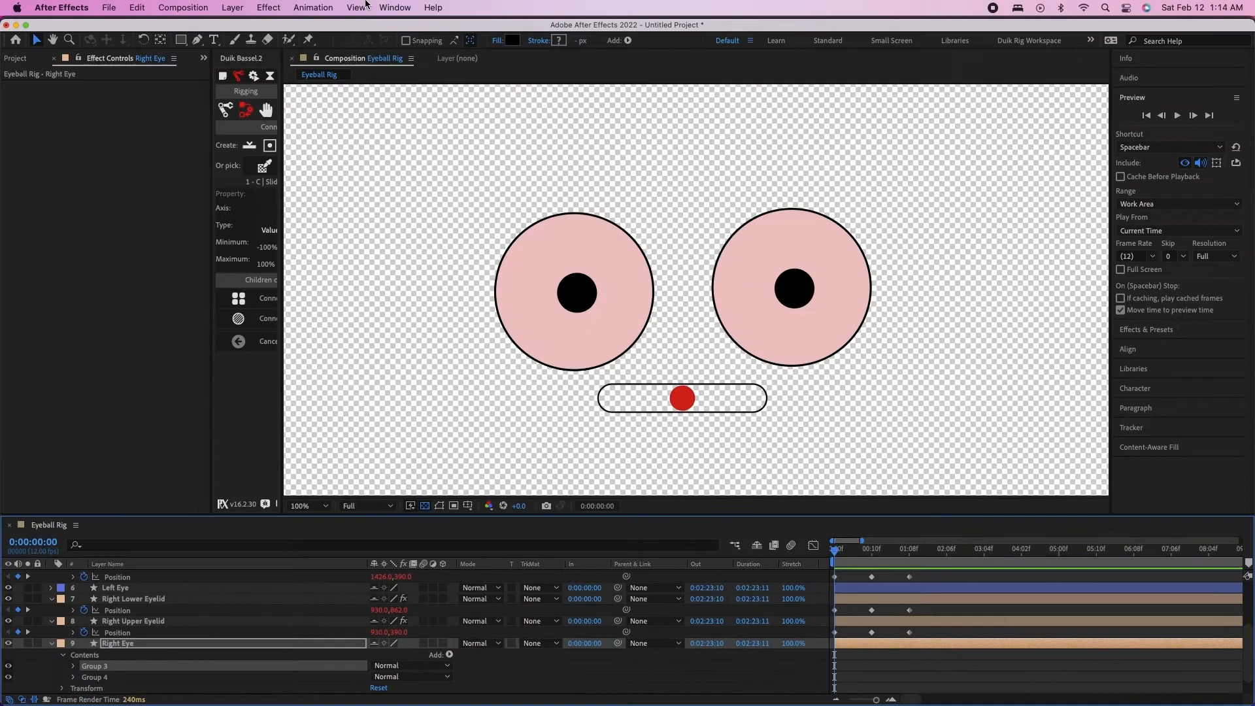
left_click(355, 7)
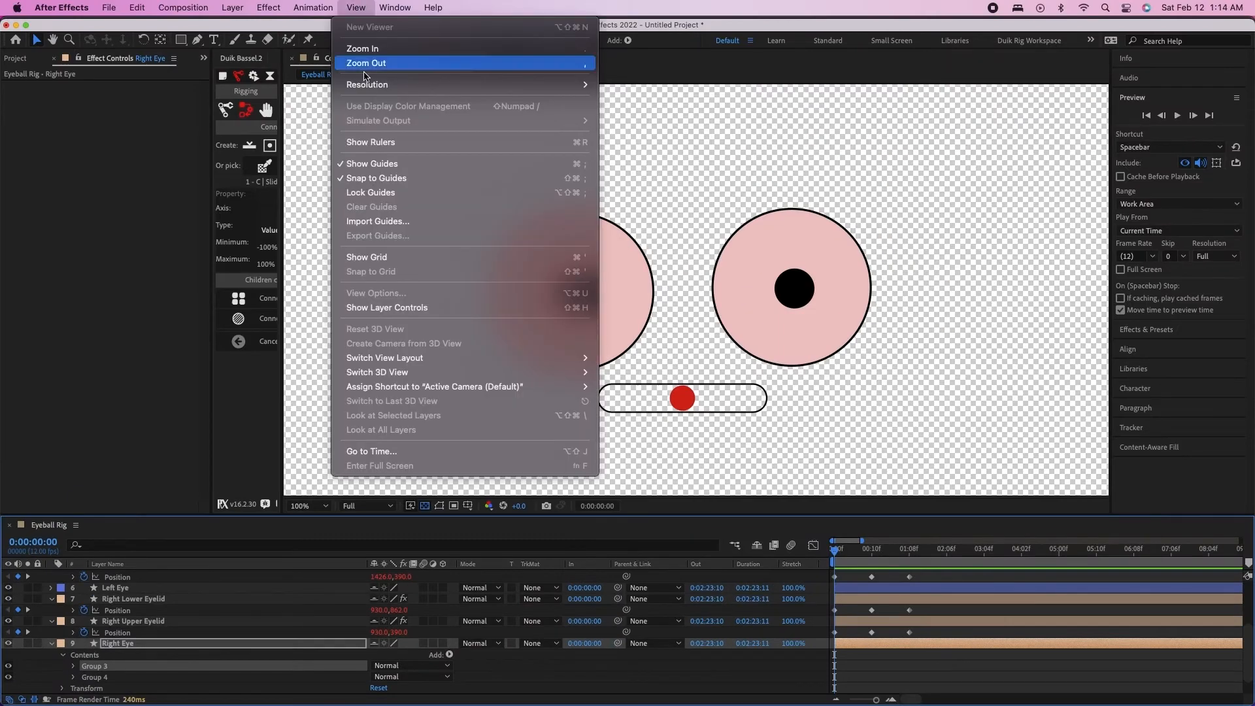
left_click(390, 308)
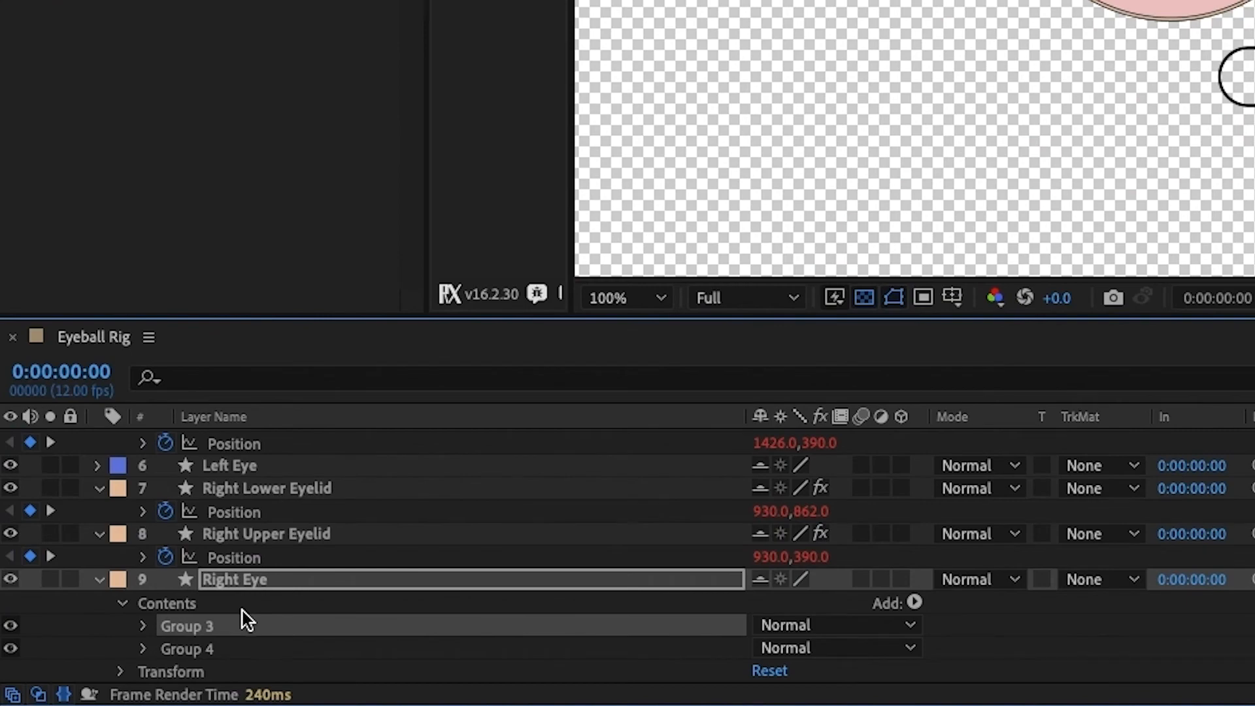
key("Delete")
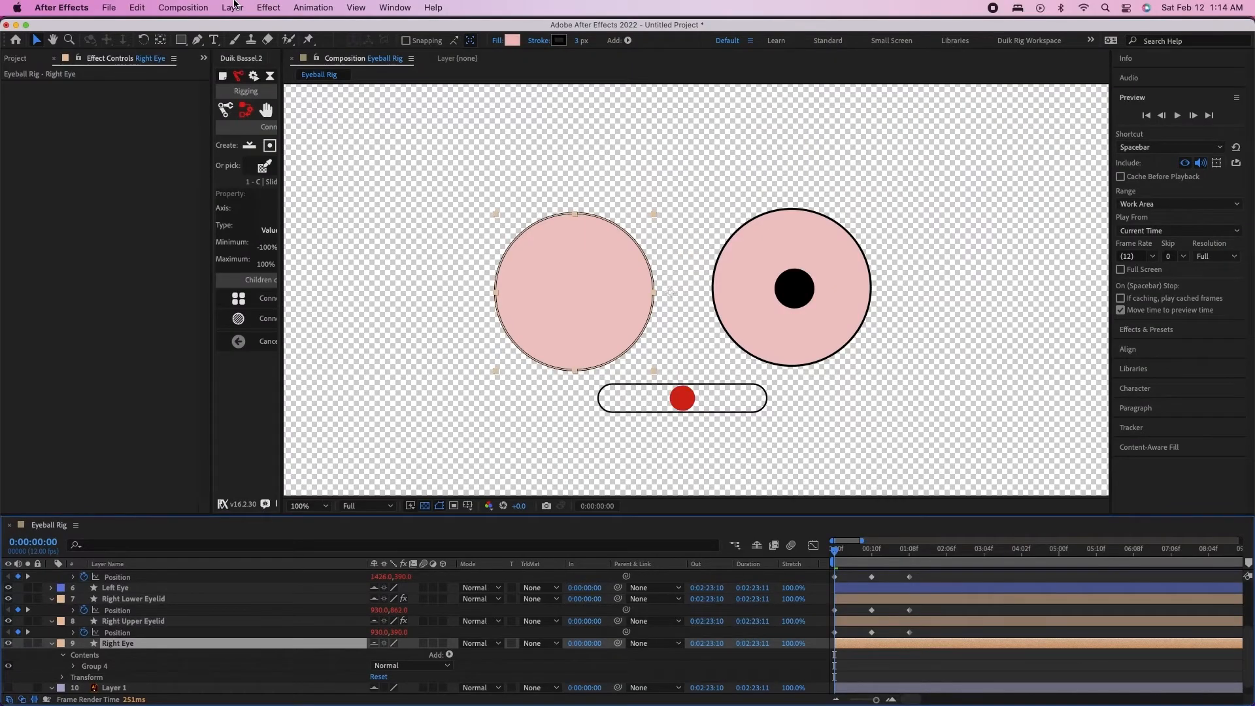
Create a new shape layer above Right Eye, paste the pupil into it, and place it near the eyeball's center
left_click(232, 7)
mouse_move(235, 27)
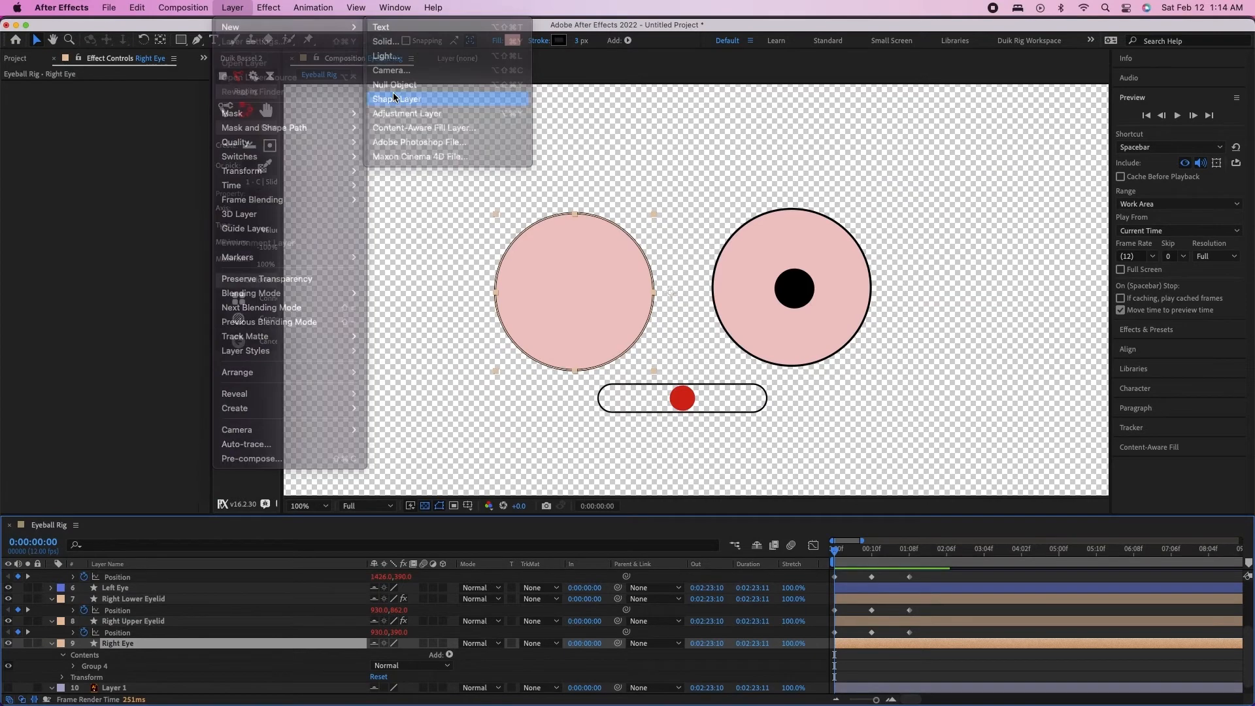
left_click(395, 98)
key("cmd+v")
key("v")
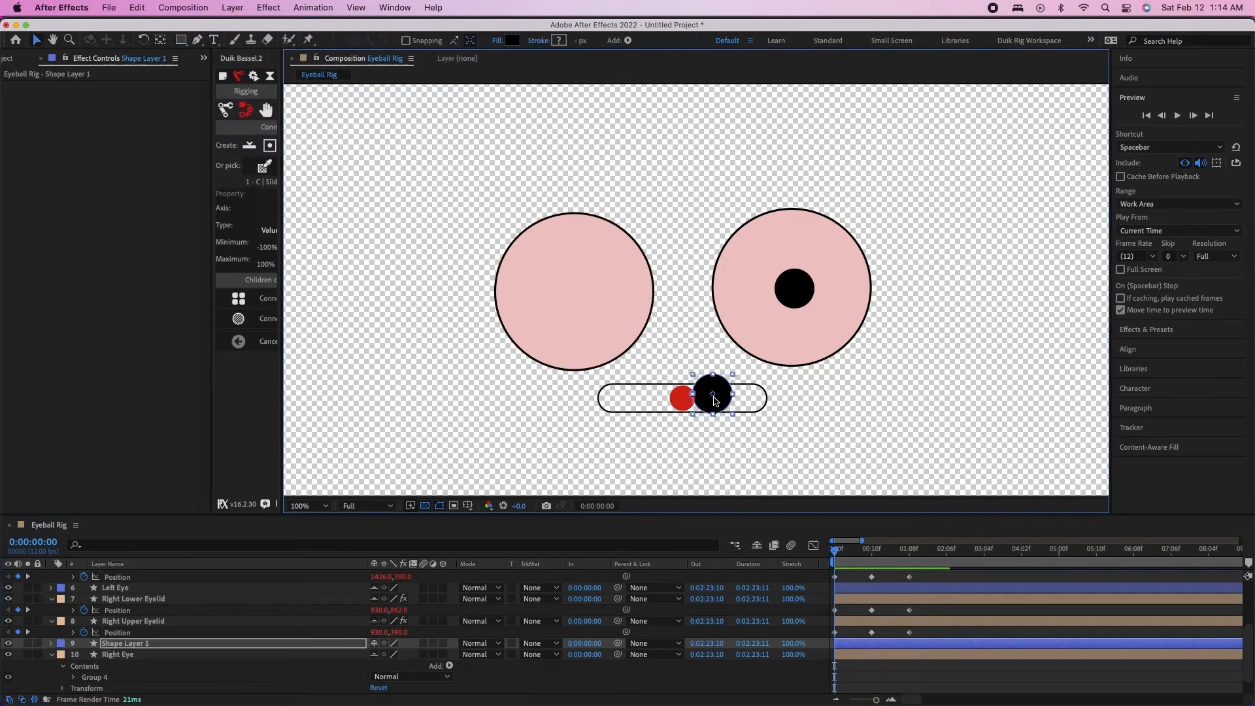
left_click_drag(721, 390, 590, 286)
left_click_drag(580, 291, 587, 292)
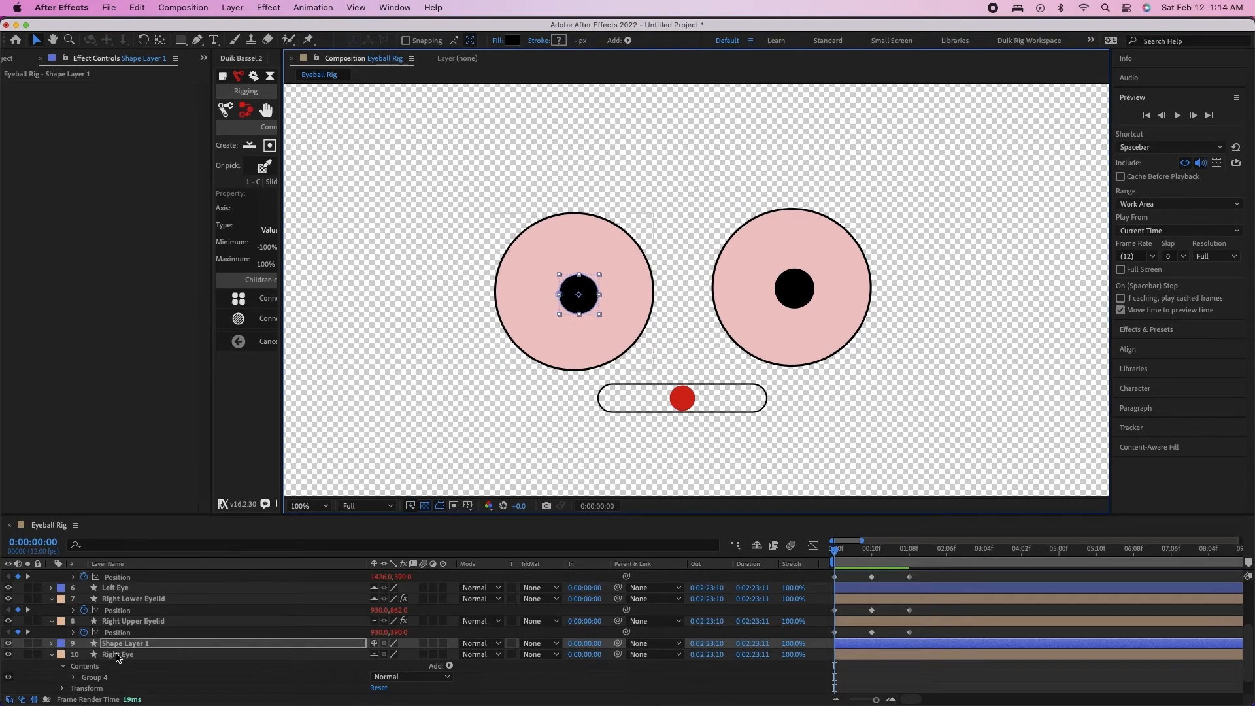
Cut the pupil, Group 1, out of the Left Eye layer's contents and collapse the layer
left_click(821, 322)
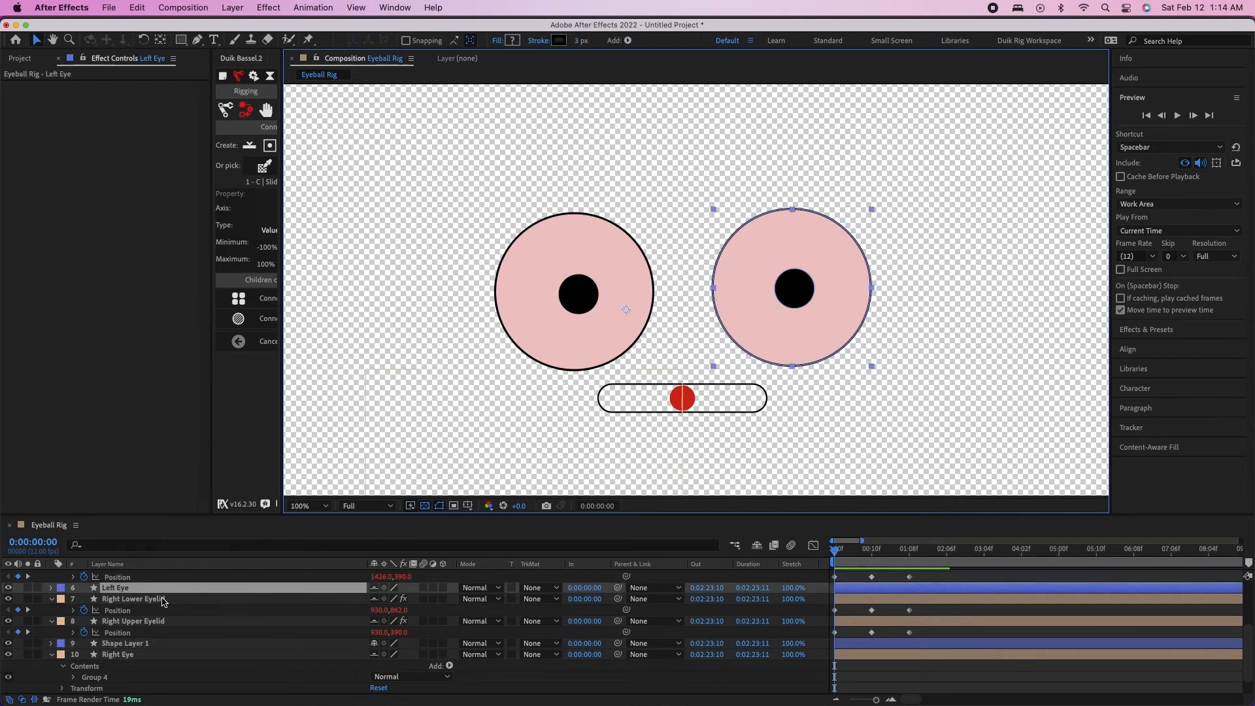
left_click(51, 588)
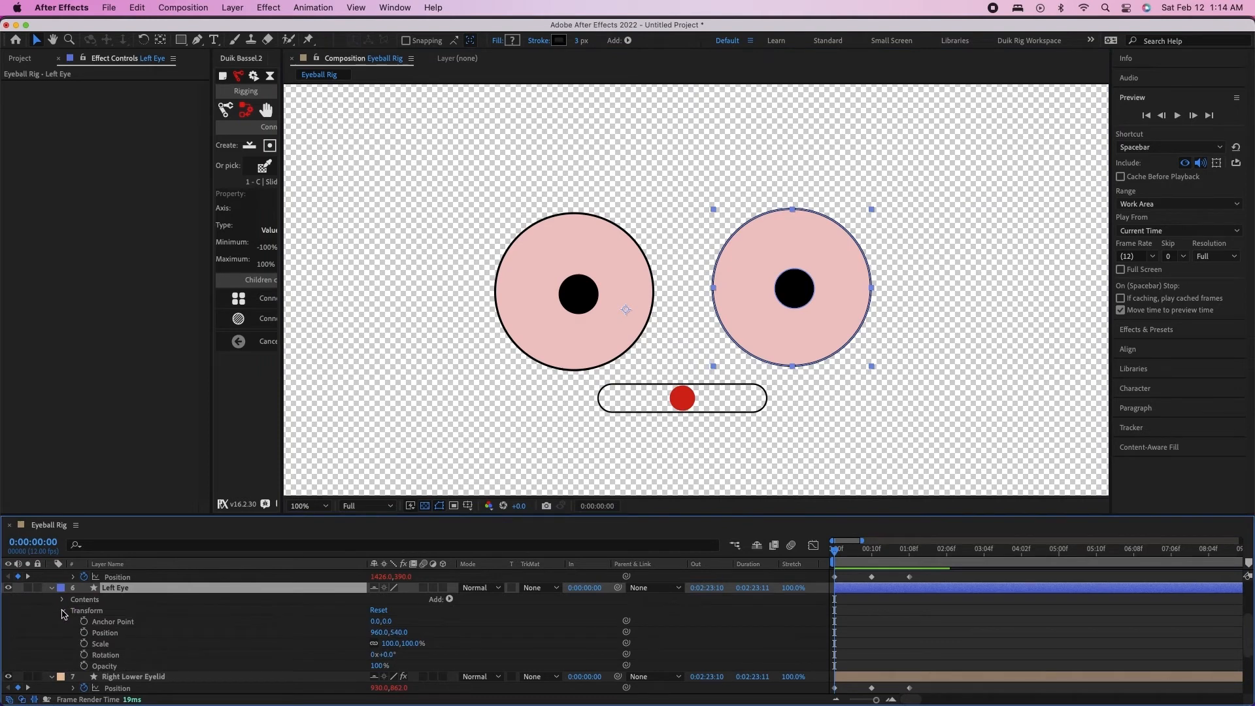
left_click(63, 610)
left_click(62, 599)
left_click(91, 610)
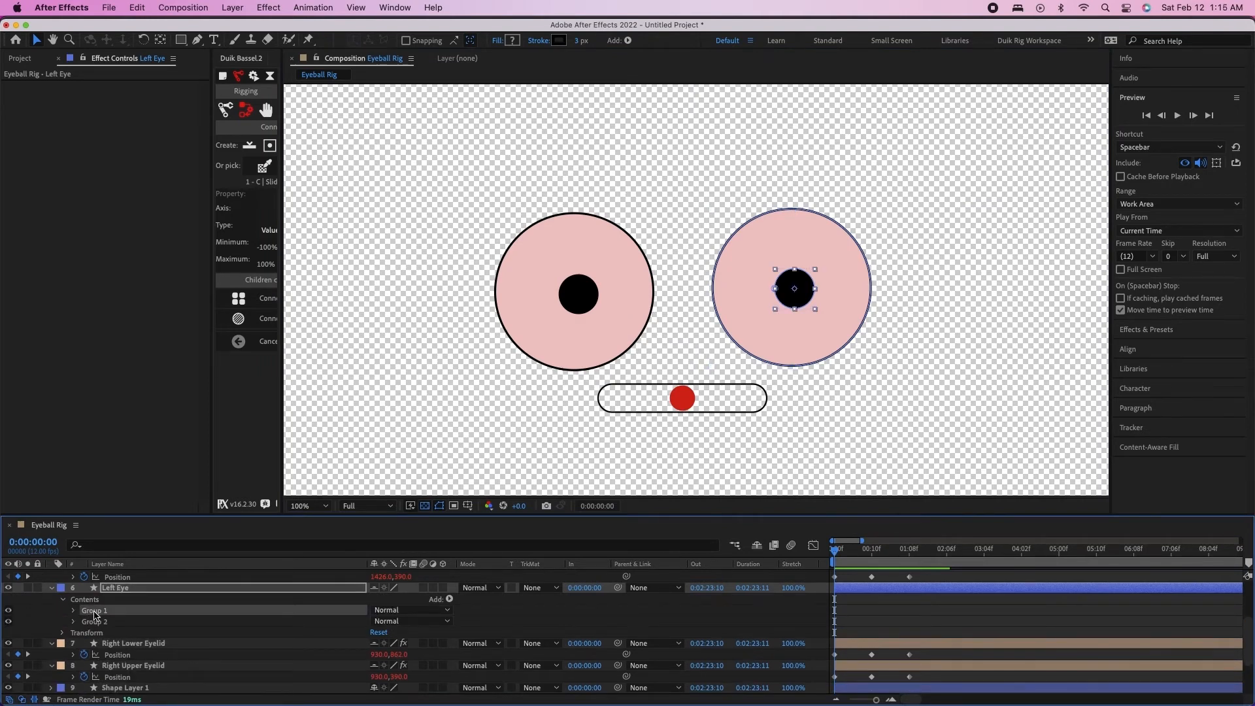
key("Delete")
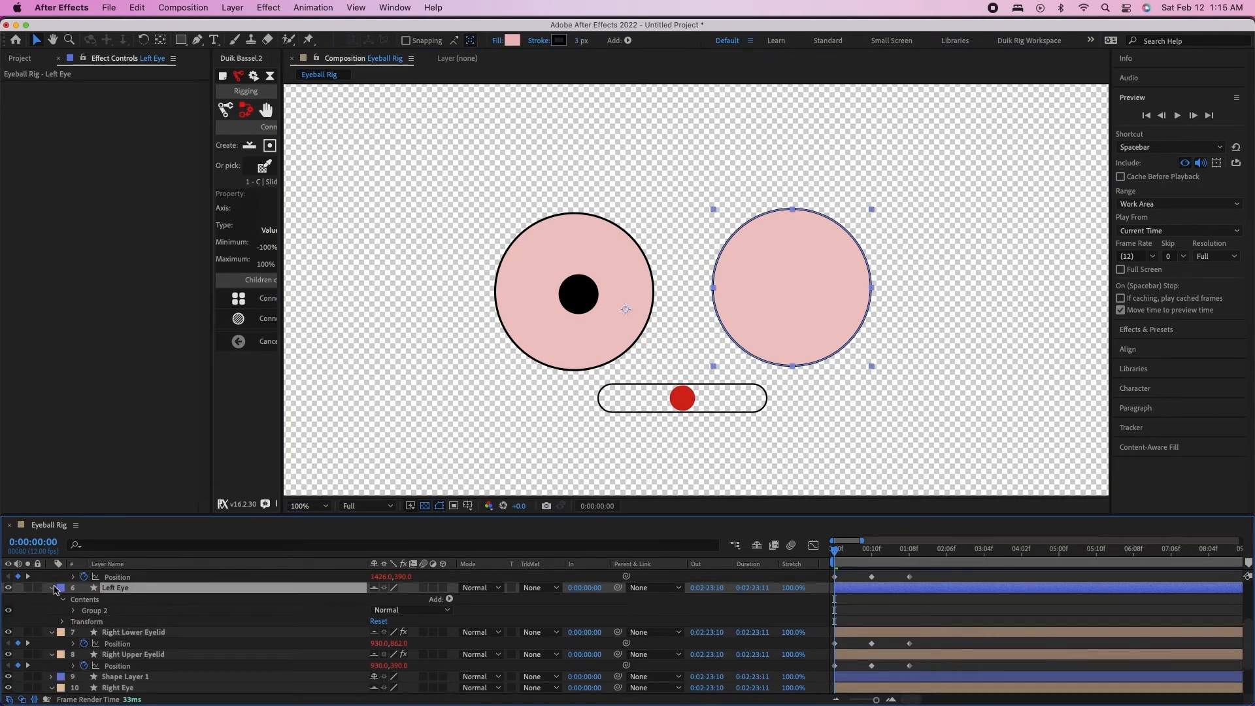
left_click(54, 587)
Create a new shape layer above Left Eye and paste the cut pupil into it
left_click(243, 7)
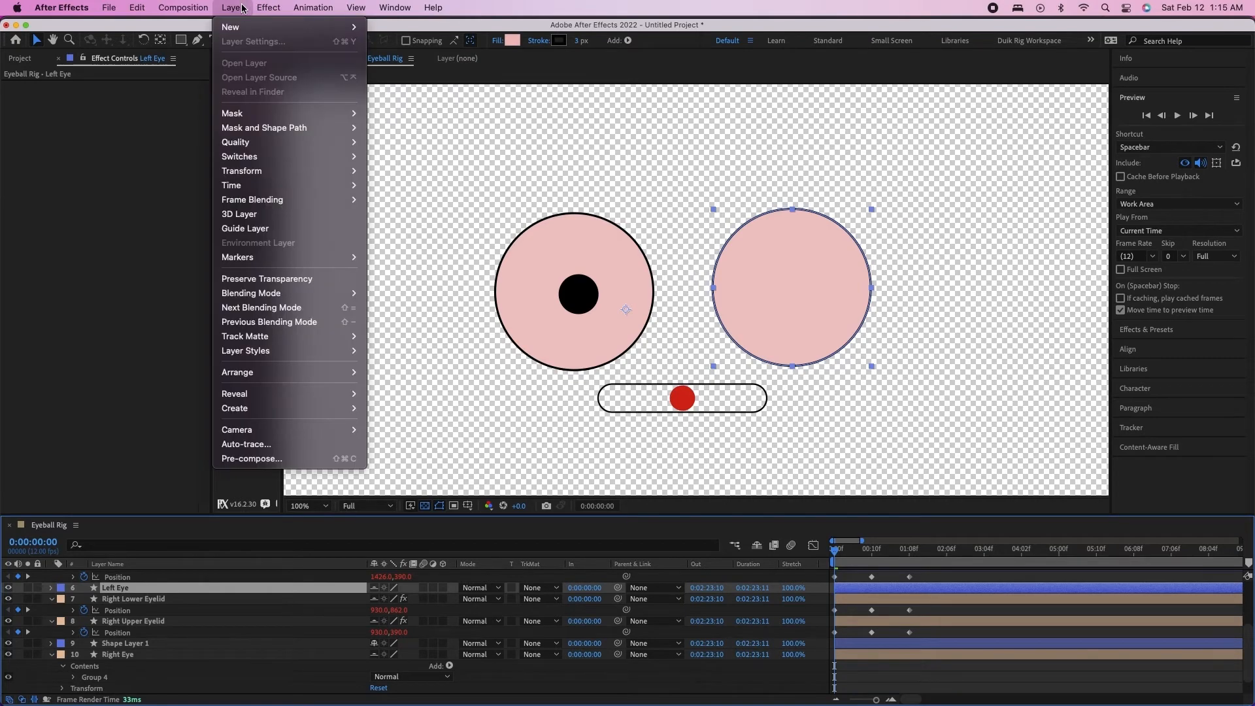
mouse_move(243, 26)
left_click(411, 99)
key("cmd+v")
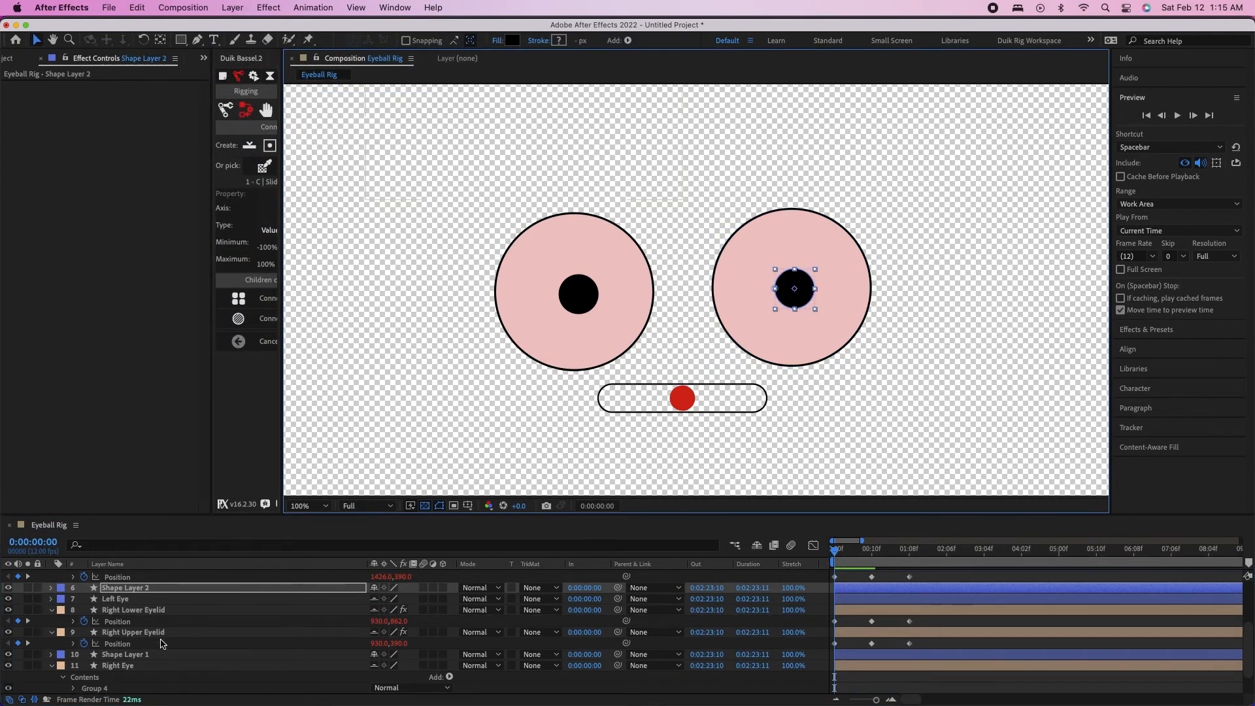
Rename Shape Layer 1 as Right Pupil and Shape Layer 2 as Left Pupil
left_click(137, 655)
key("Return")
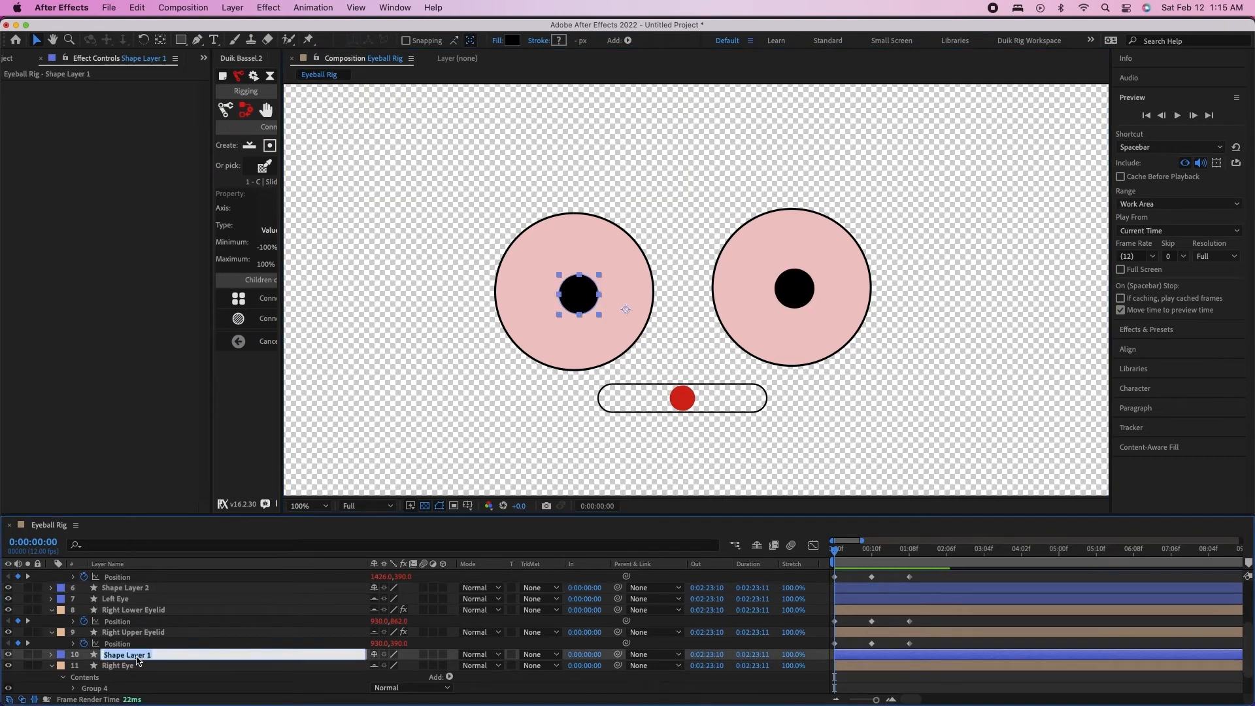
type("Ri")
key("Return")
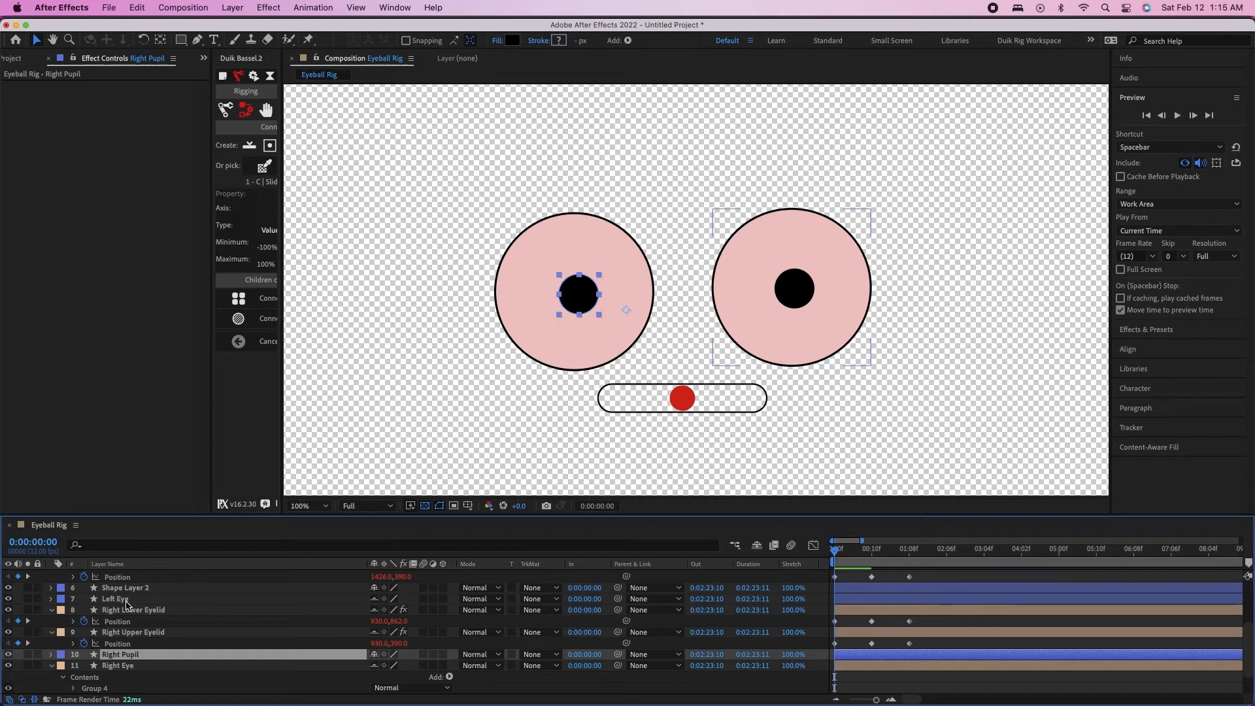
left_click(128, 590)
key("Return")
type("Lef")
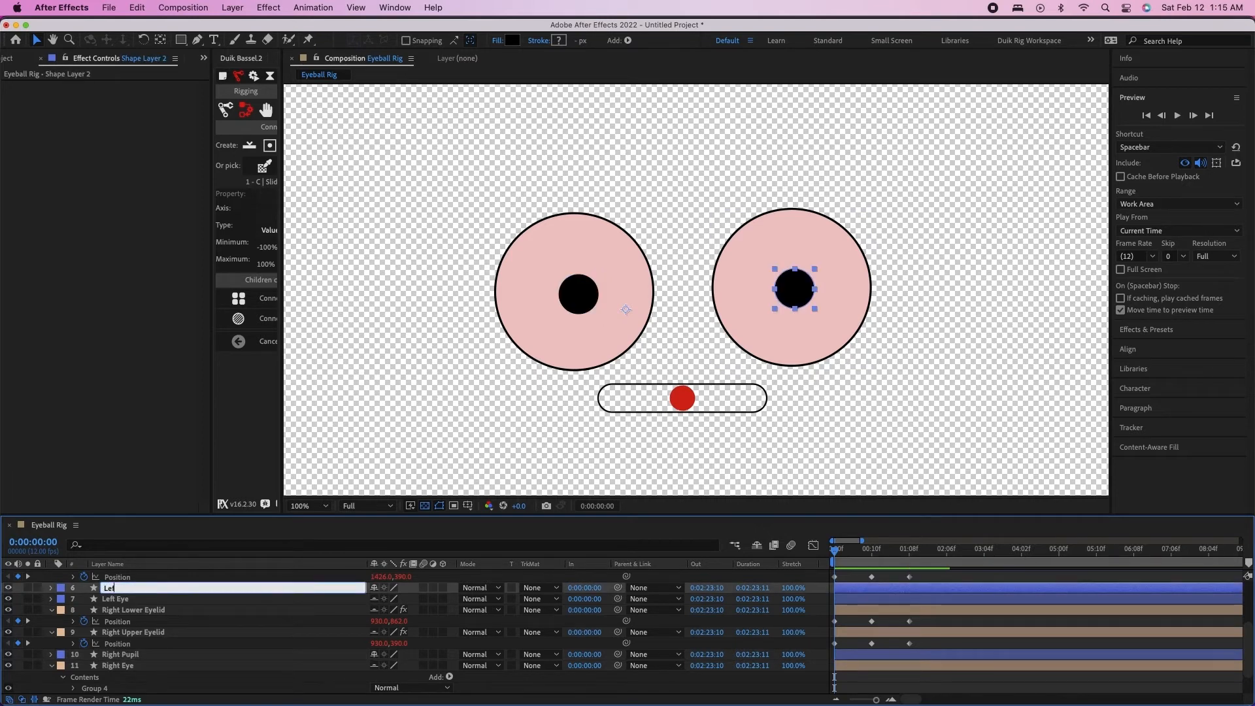
key("Return")
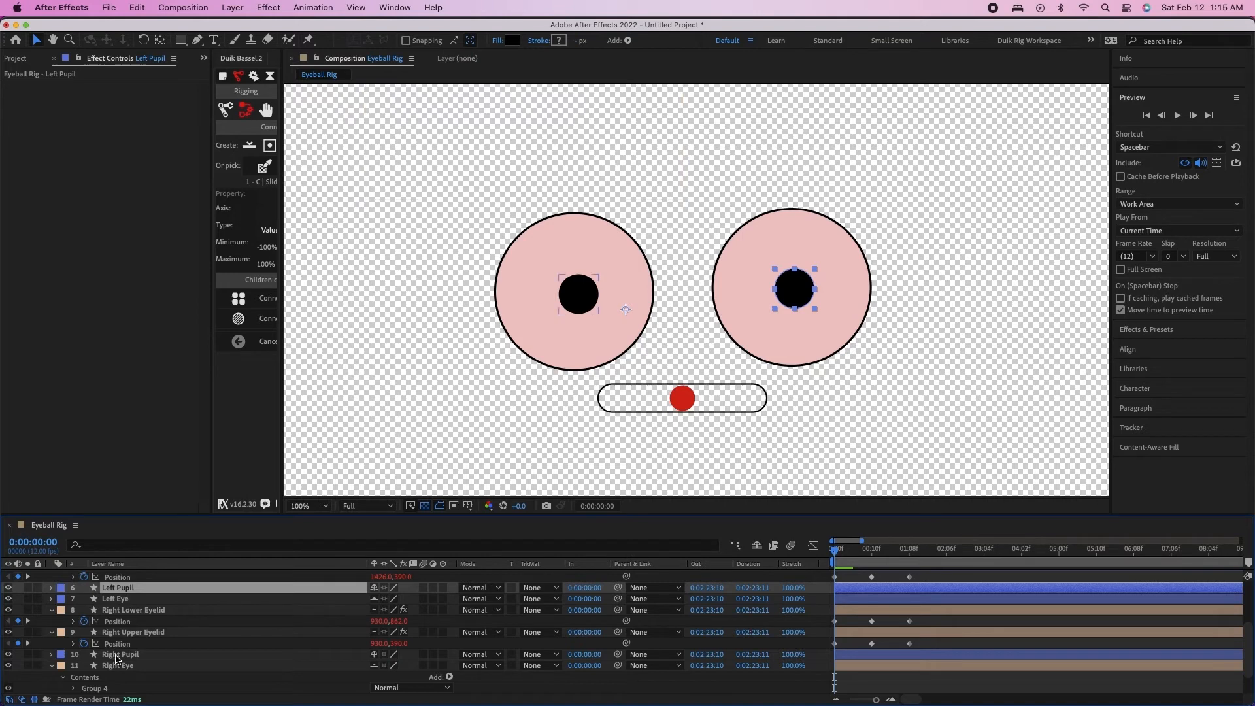
Set the label color of the Left Pupil and Right Pupil layers to Orange
left_click(117, 654, "super")
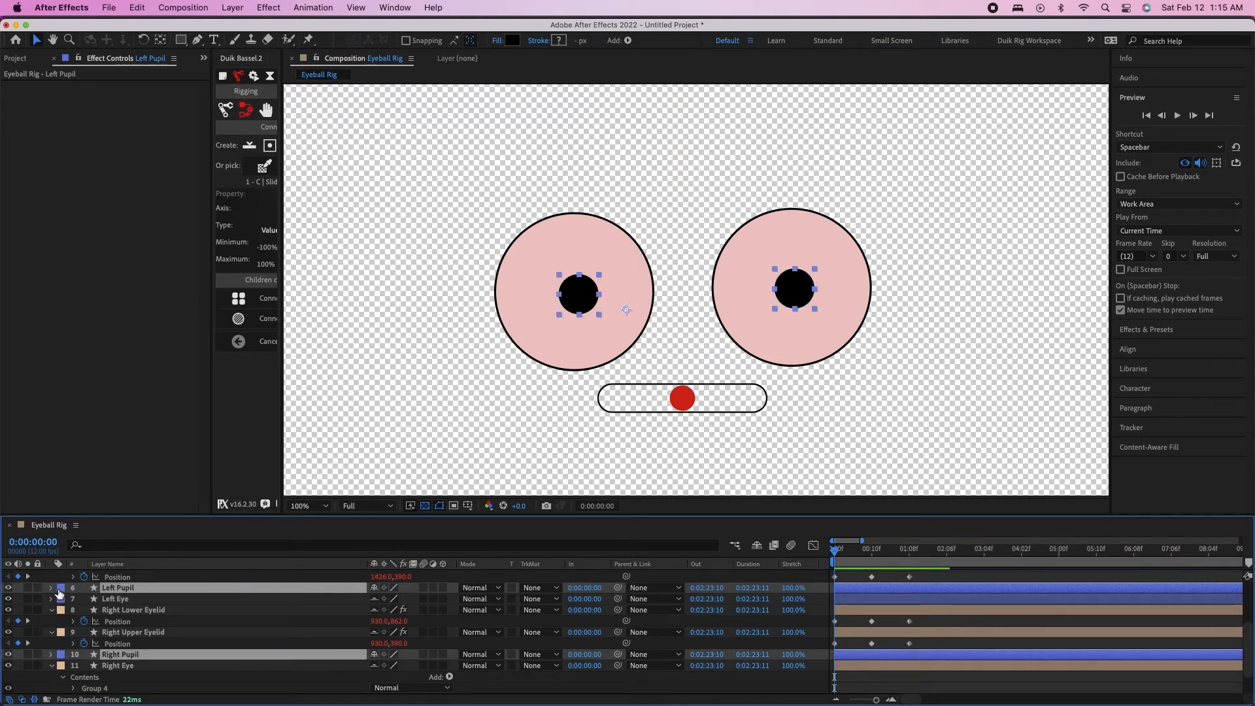
left_click(60, 589)
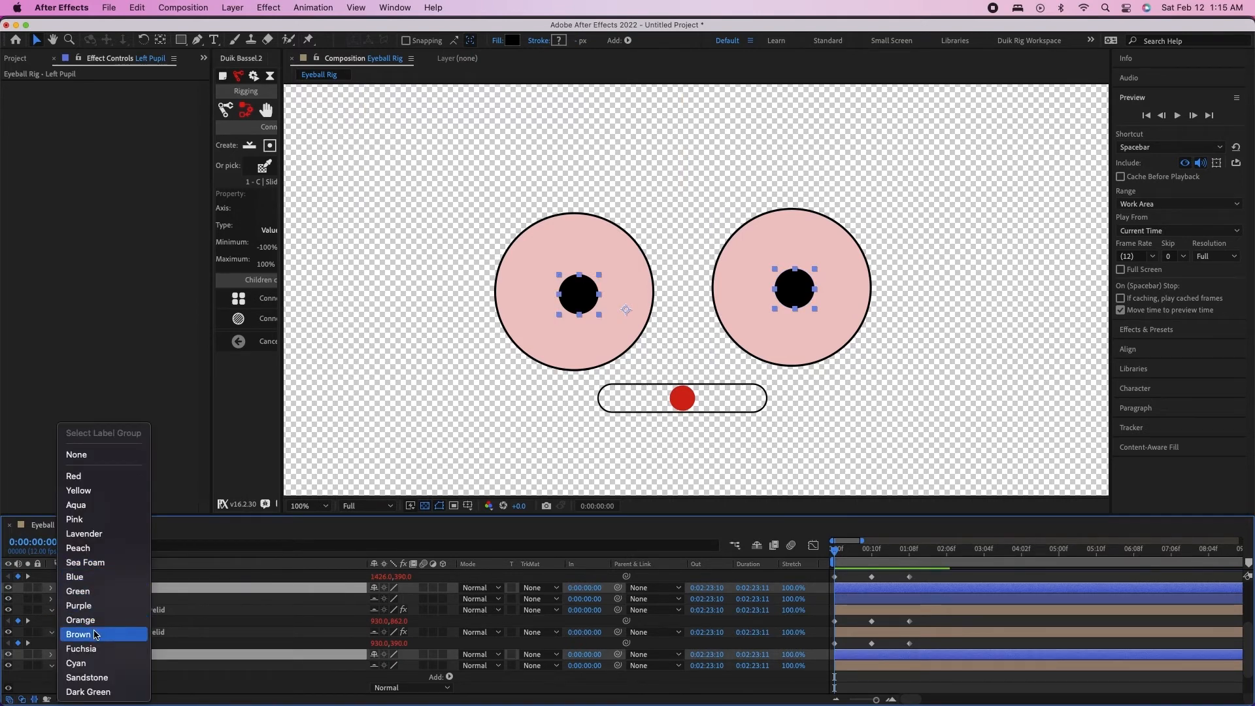
left_click(97, 619)
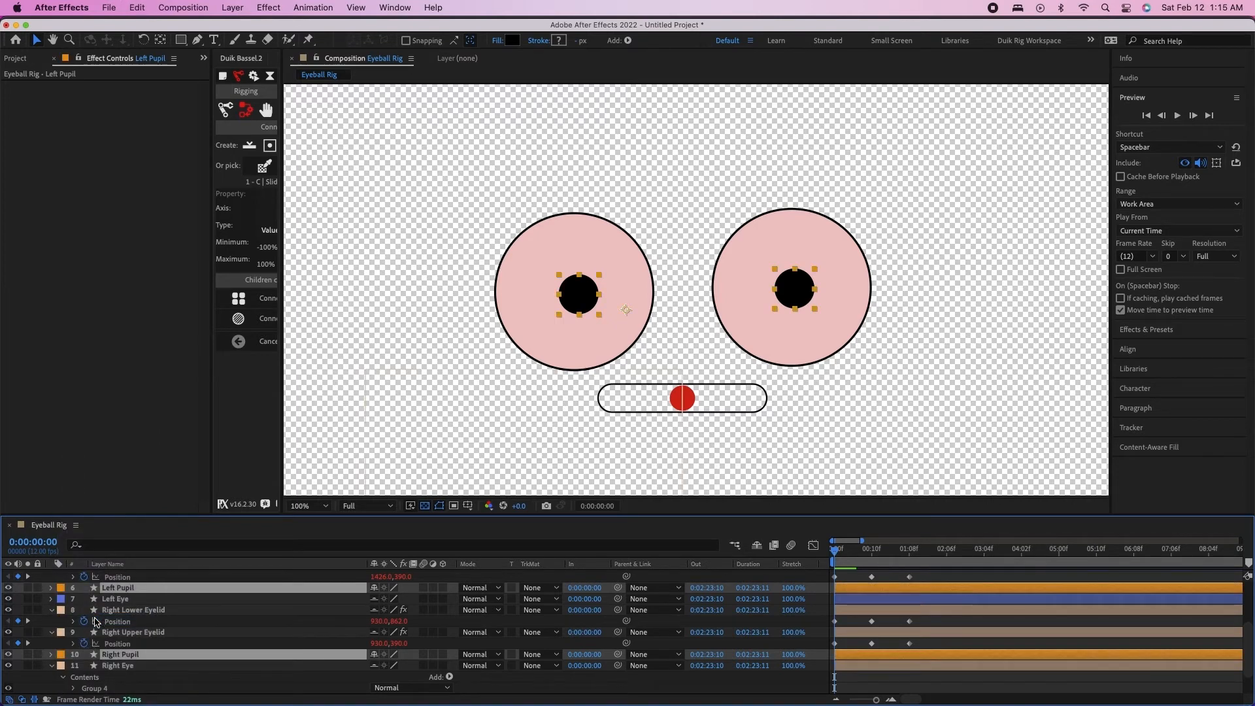
scroll(144, 601, "up", 2)
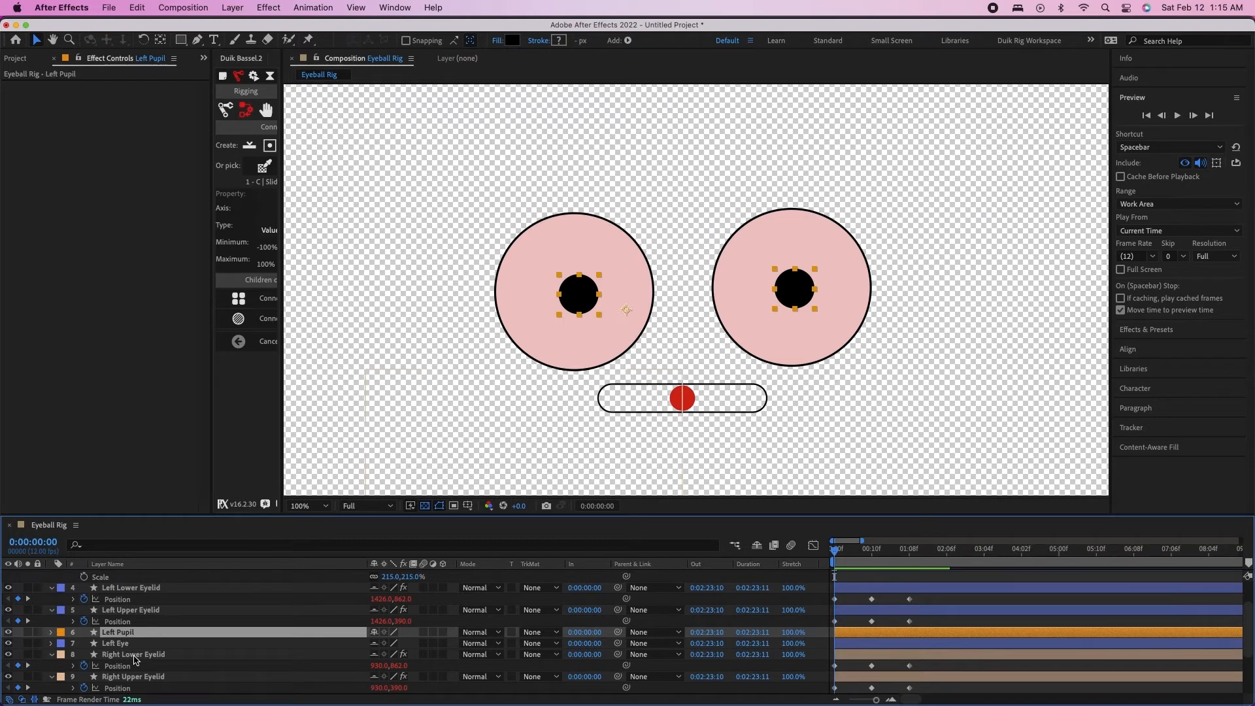
Examine the stacking order of the eyelid, pupil and eye layers in the timeline
scroll(135, 658, "down", 1)
scroll(134, 658, "down", 1)
left_click(125, 632)
left_click(124, 654)
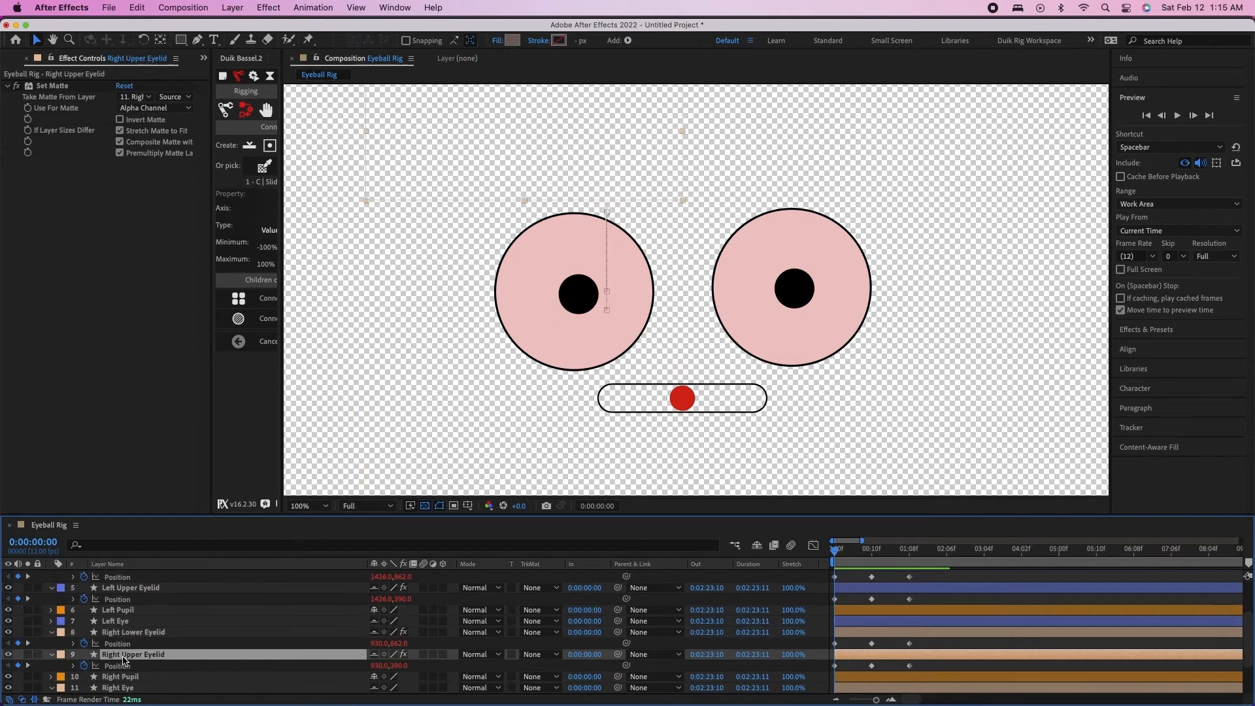
left_click(120, 677)
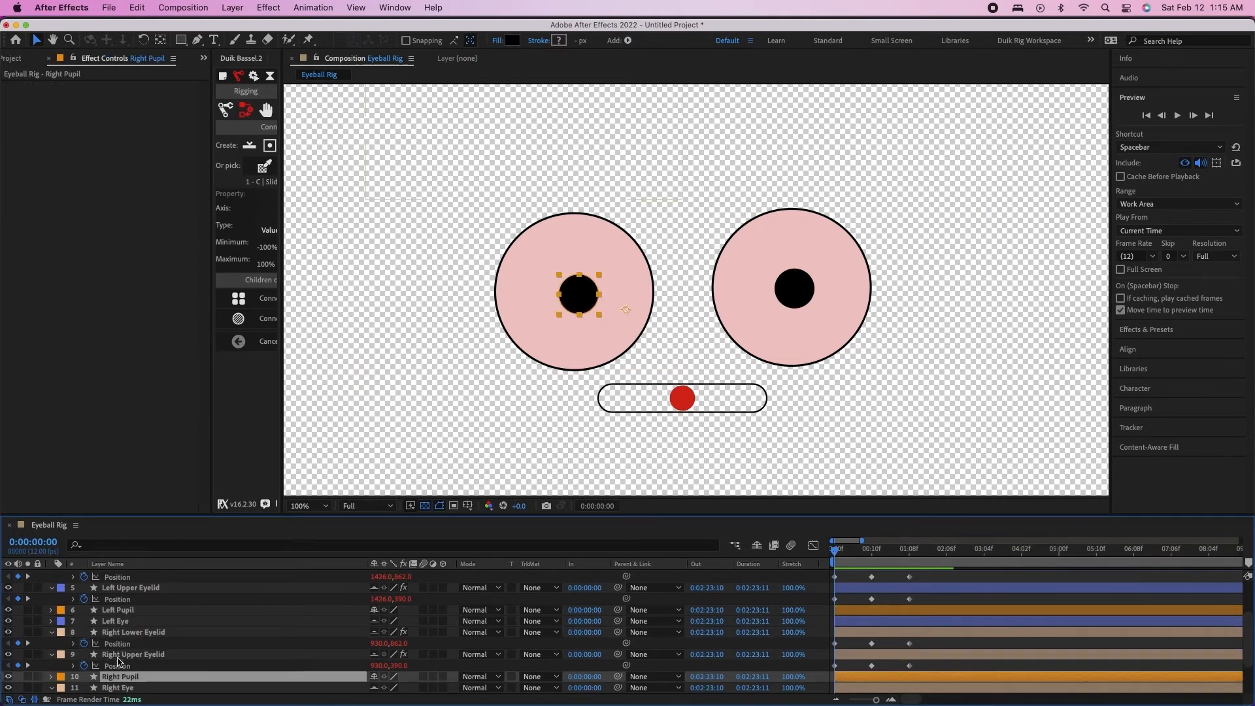
left_click(121, 622)
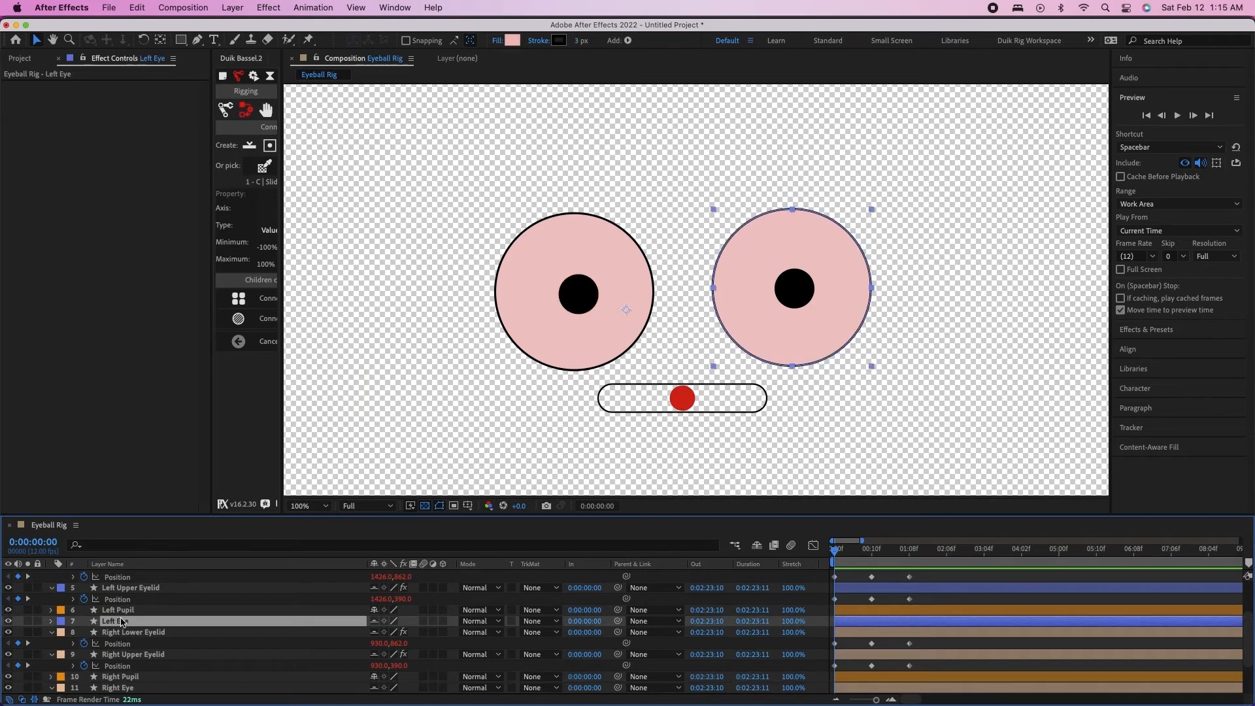
scroll(138, 630, "up", 1)
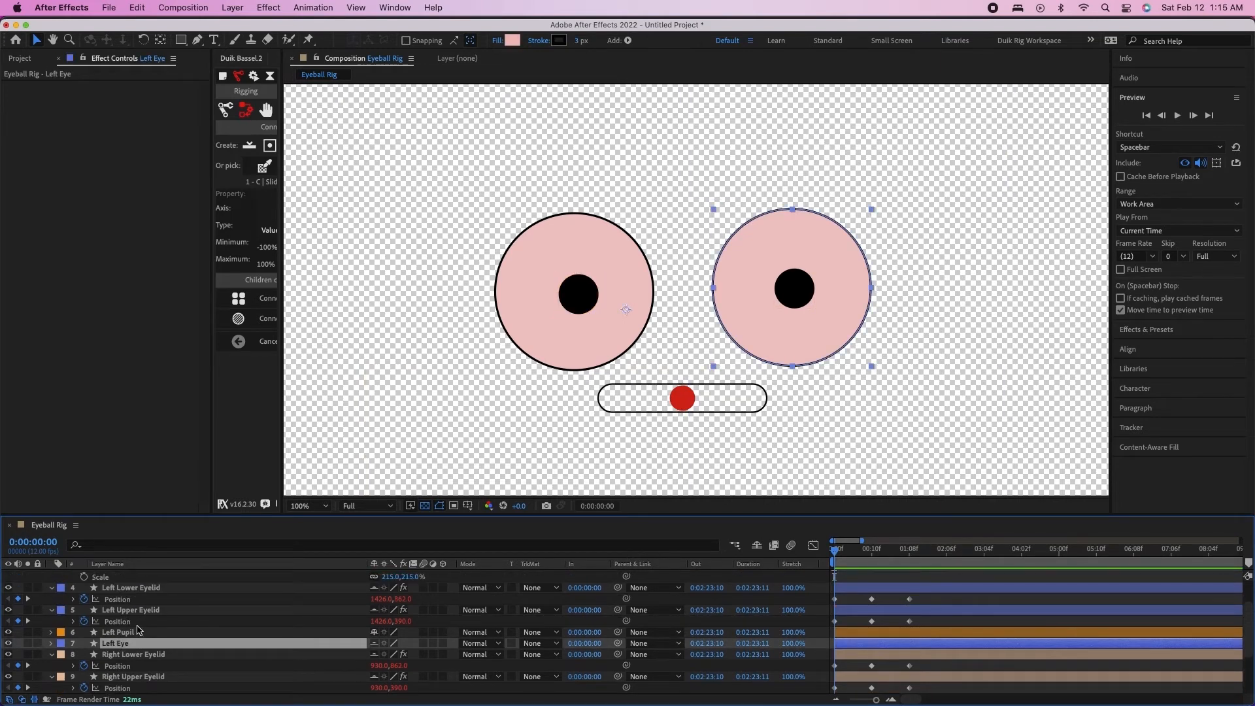
Try nudging the eyelid slider's handle at the start of the timeline and undo the move
left_click_drag(864, 552, 751, 530)
mouse_move(678, 402)
left_mouse_down()
mouse_move(733, 402)
mouse_move(618, 400)
mouse_move(682, 402)
left_mouse_up()
key("super+z")
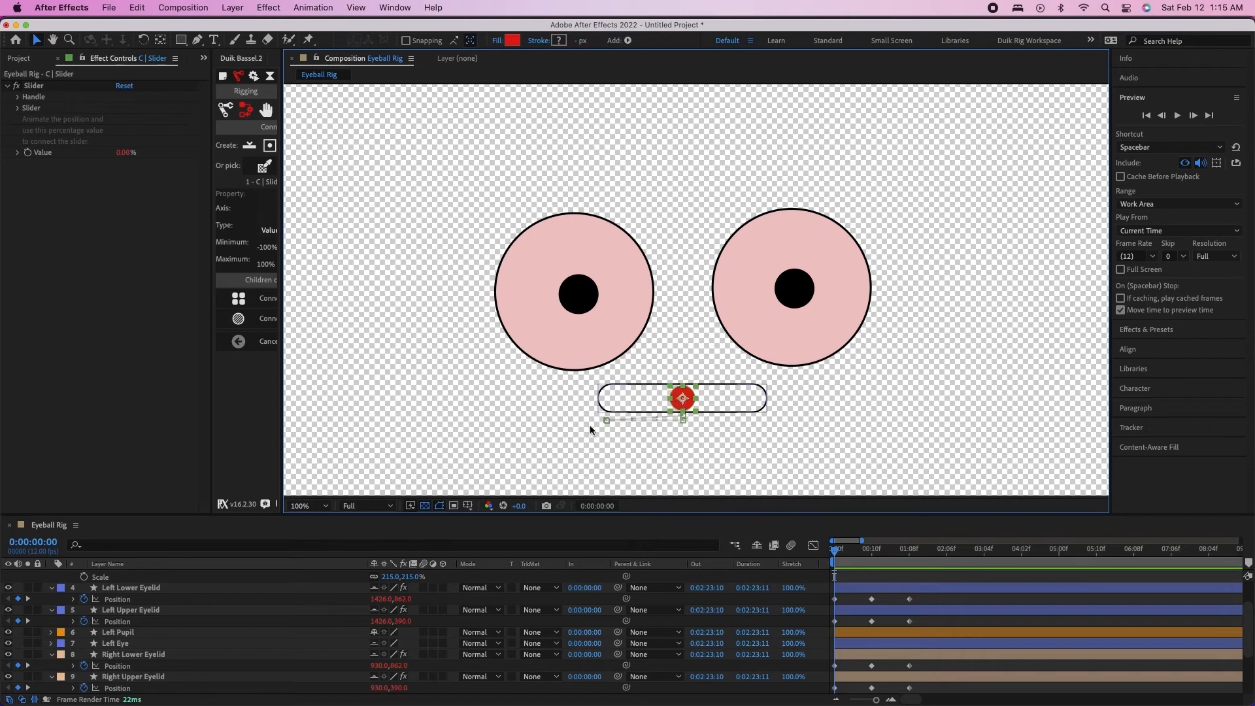
Hide the shy layers in the timeline, leaving only C | Slider, Left Pupil and Right Pupil listed
scroll(150, 649, "down", 3)
scroll(150, 649, "up", 3)
left_click(573, 297)
left_click(793, 288)
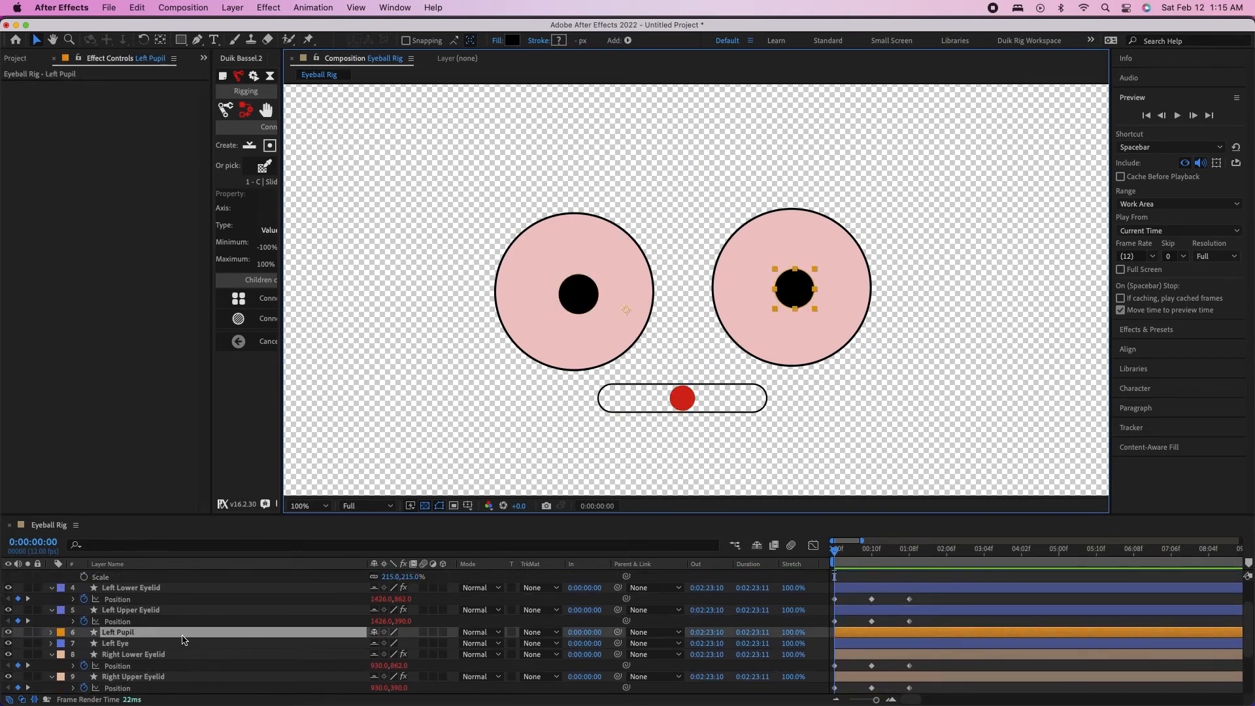
scroll(184, 639, "up", 2)
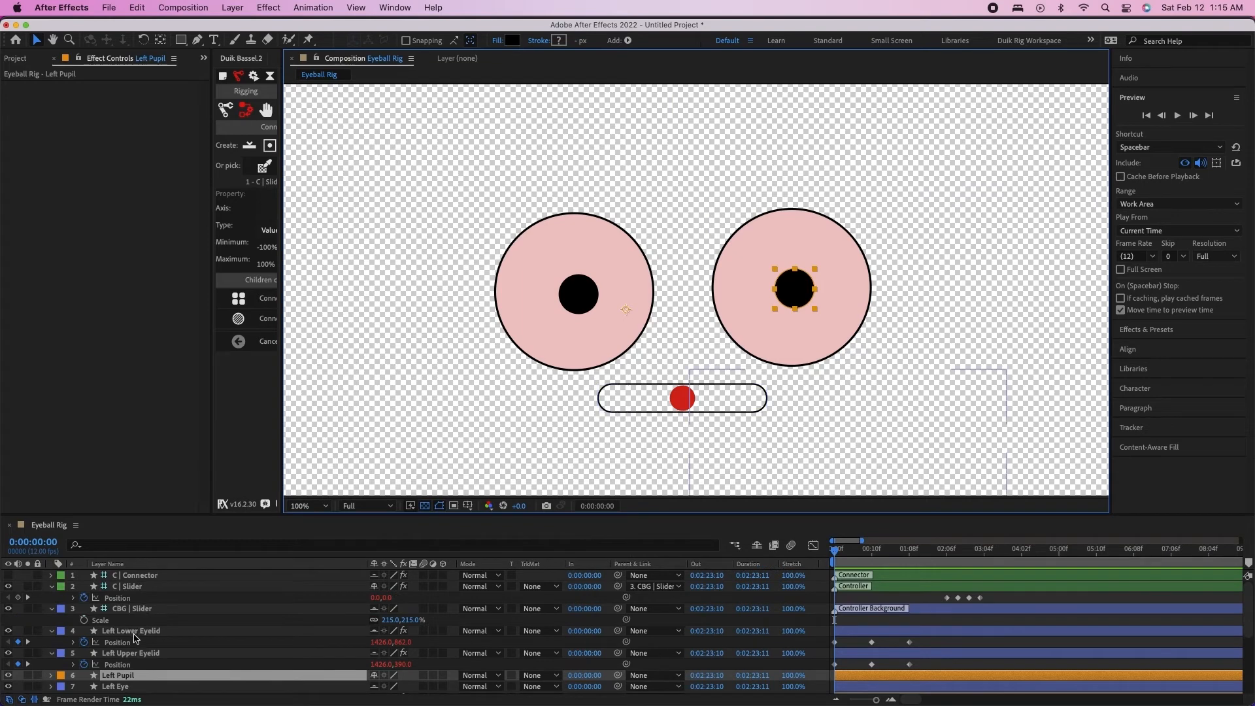
left_click(131, 653)
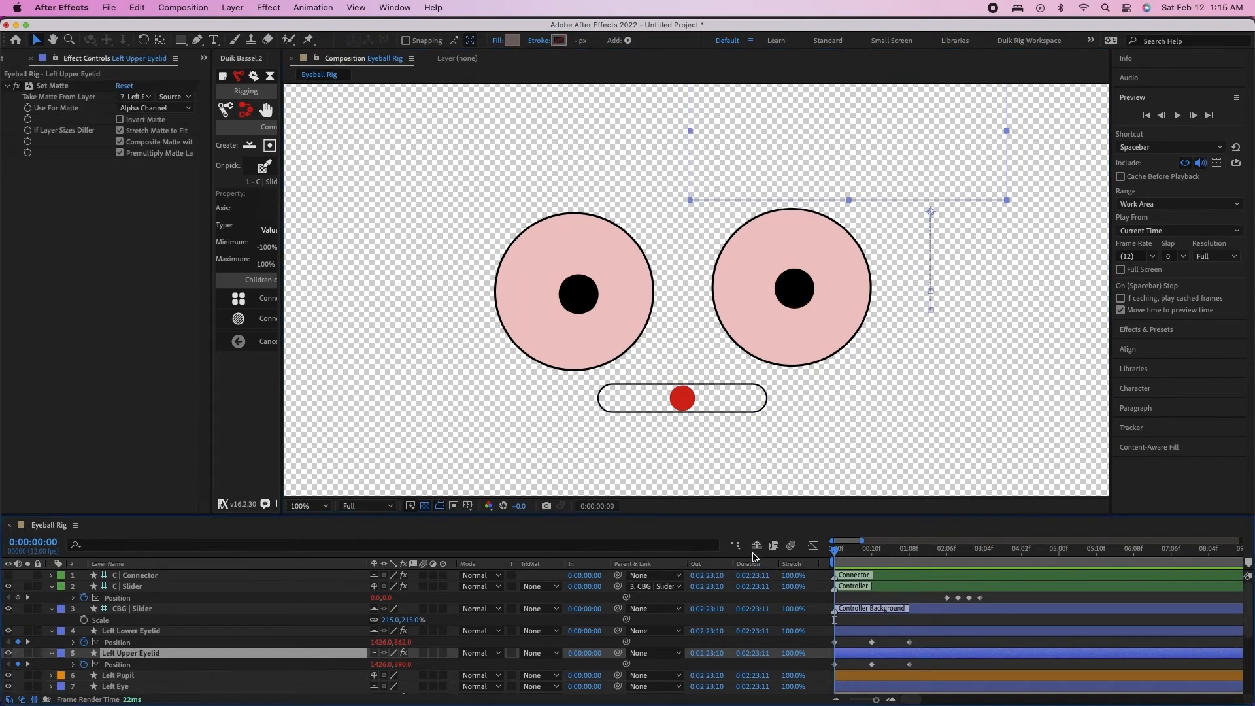
left_click(756, 545)
left_click(173, 601)
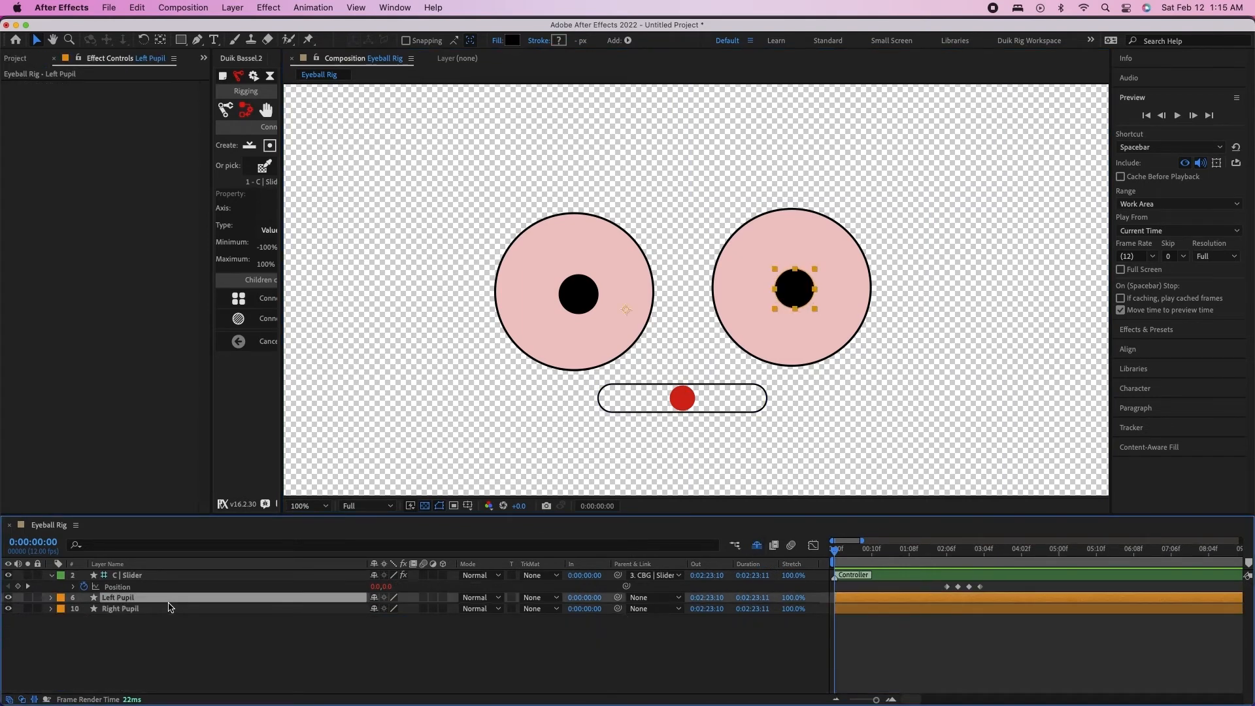
left_click(172, 609, "shift")
left_click(180, 624)
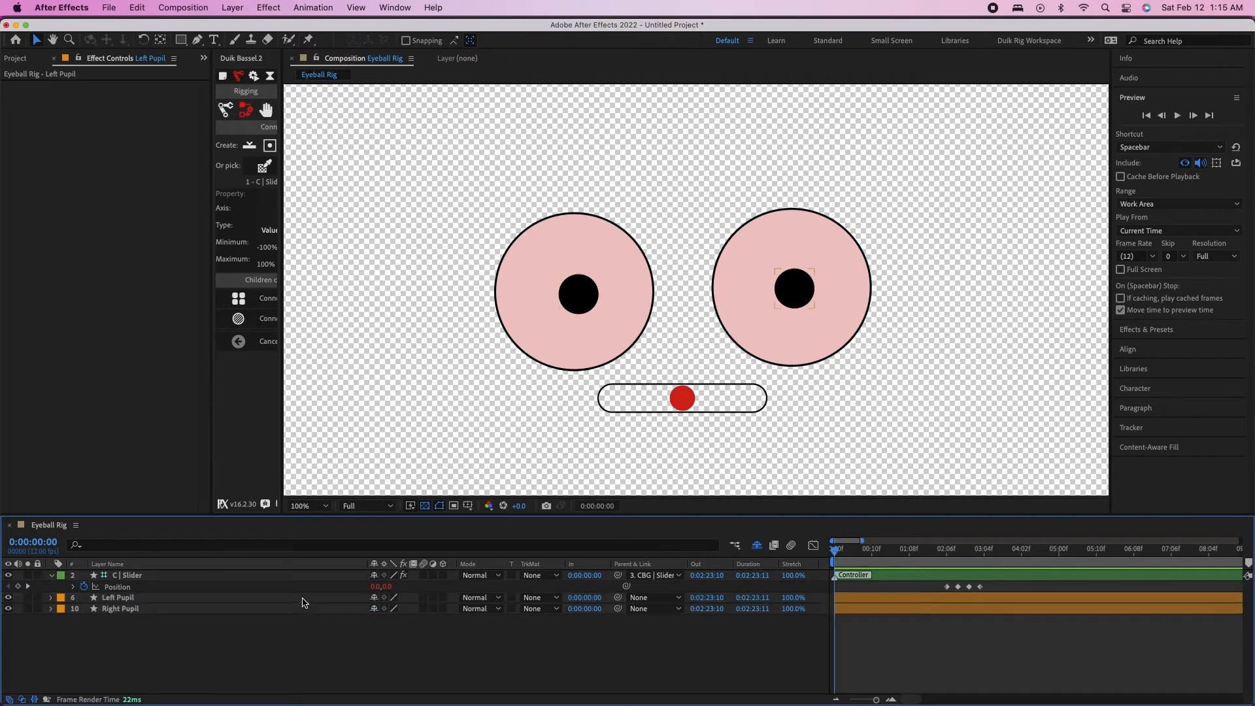
Show Position for the Left Pupil and Right Pupil layers and enable keyframing for it at 0:00:00:00
left_click(303, 600)
left_click(304, 609, "shift")
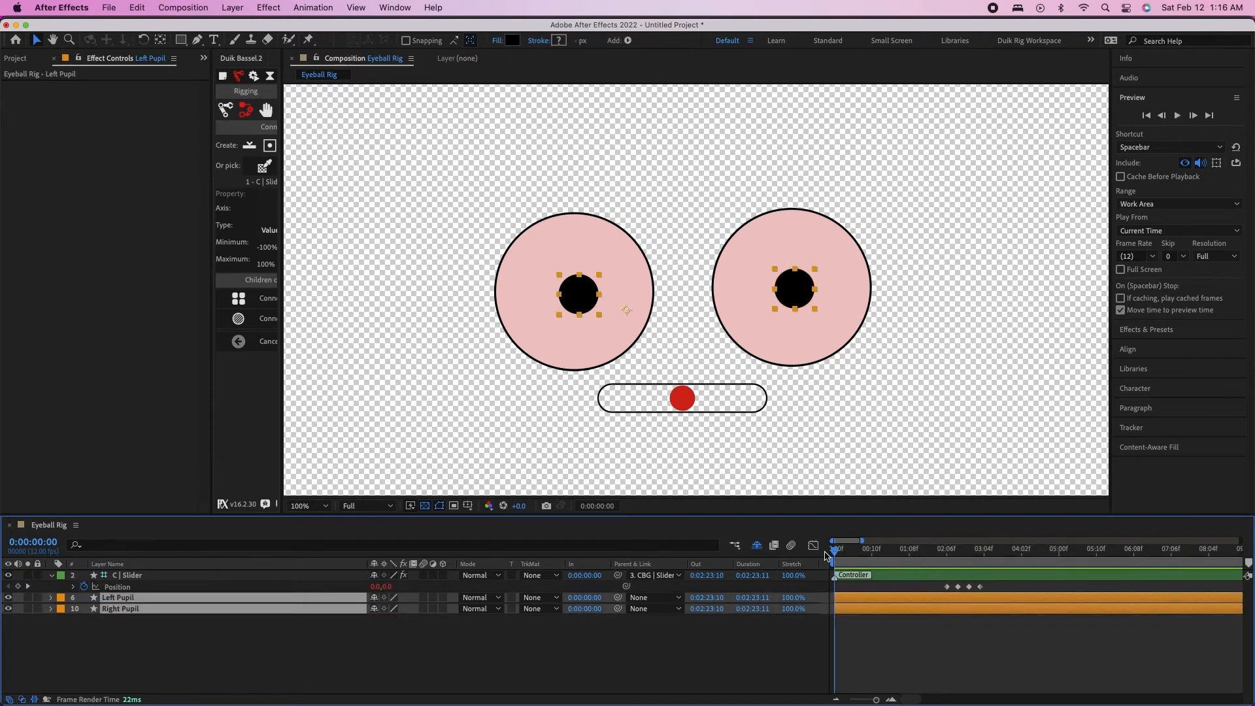
key("p")
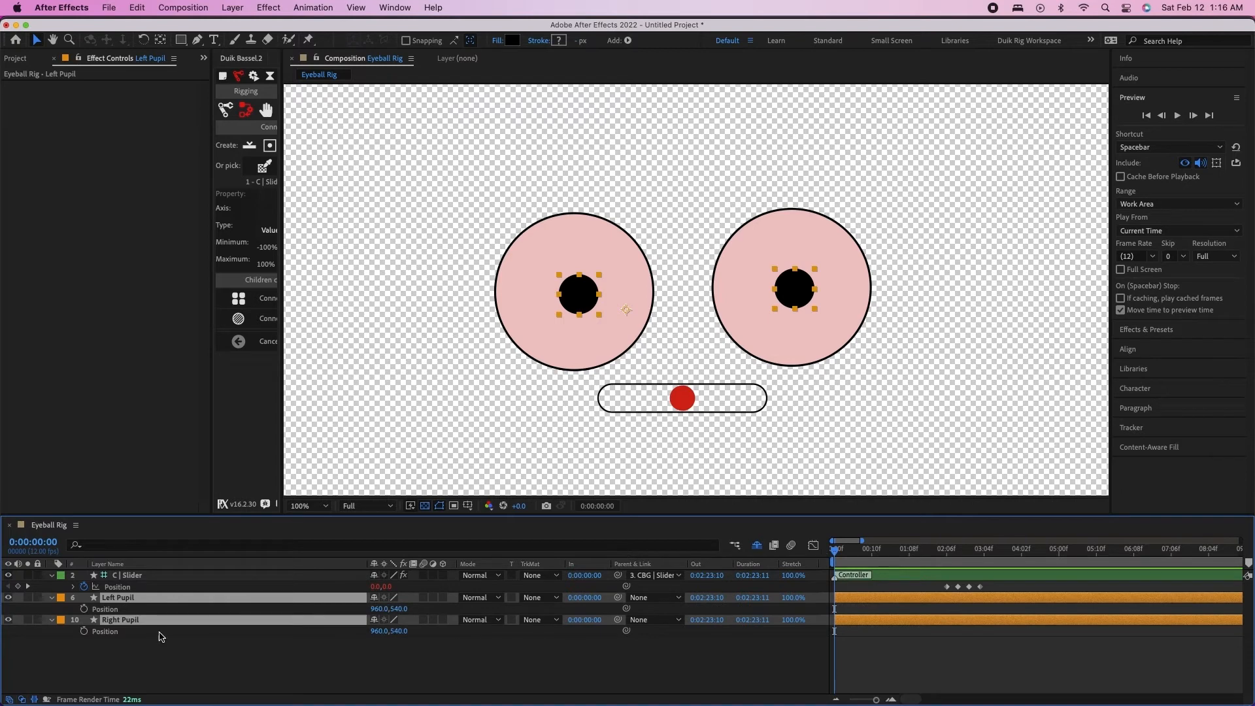
left_click(84, 610)
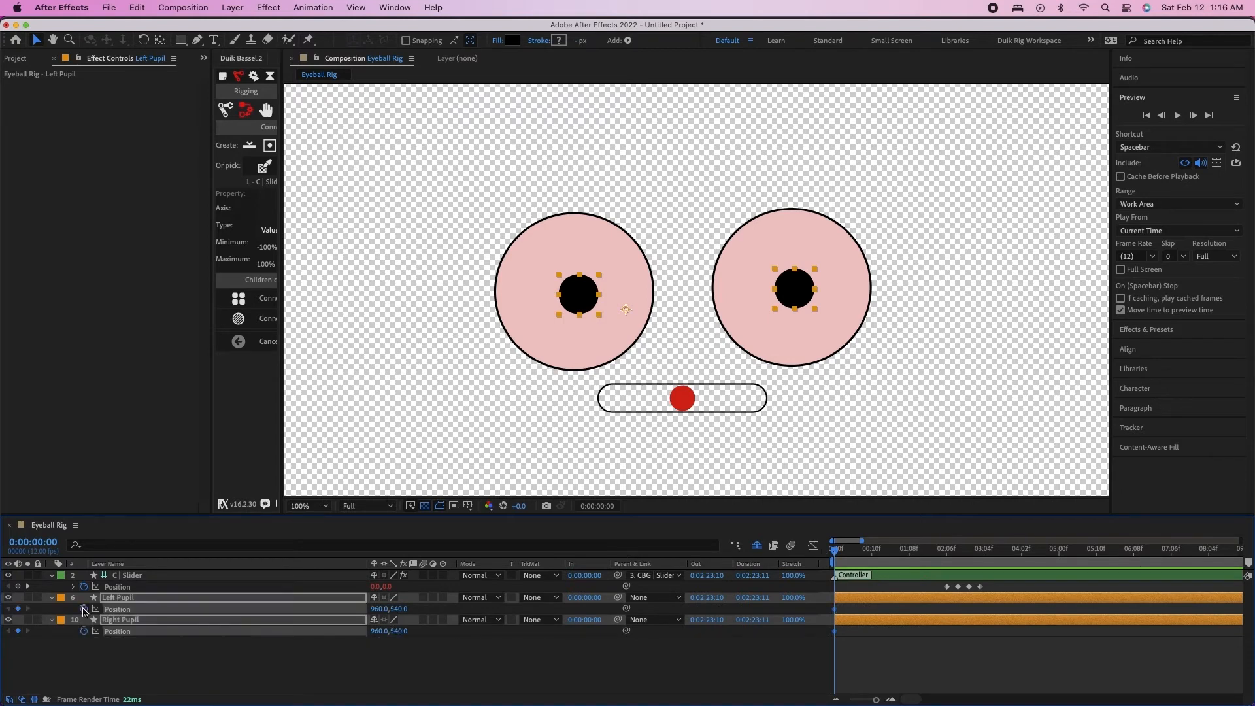
left_click(149, 662)
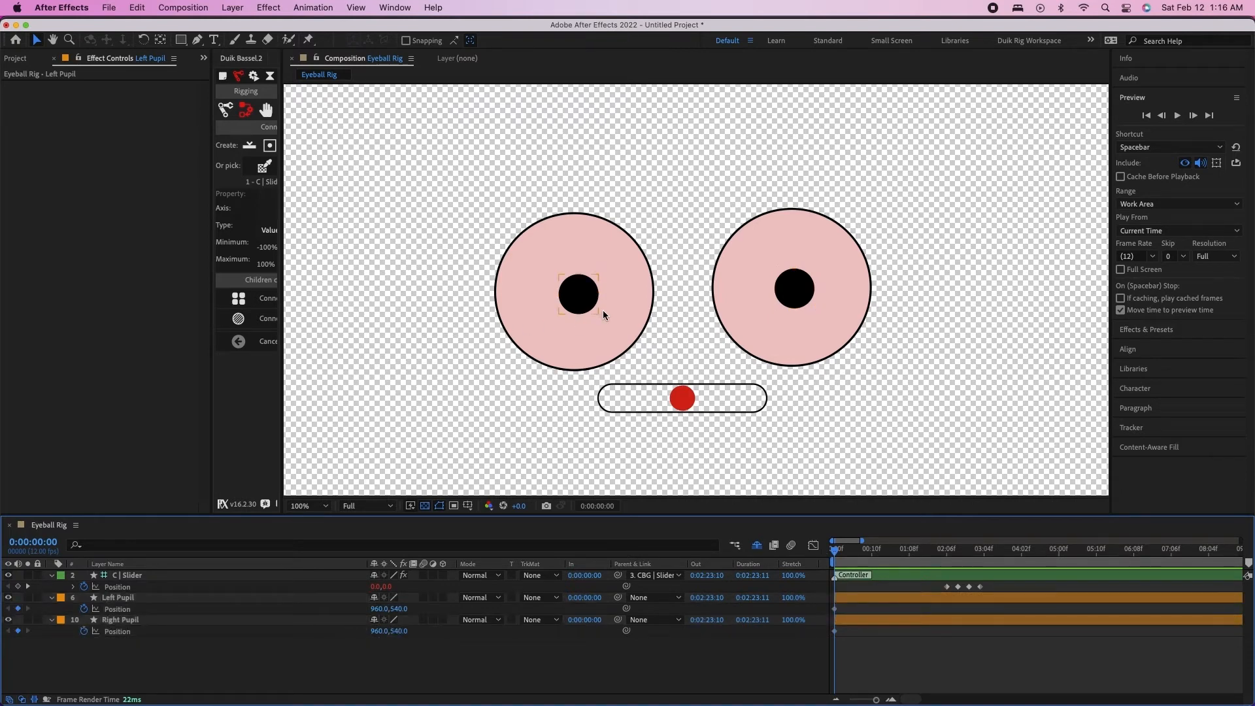
Move both pupils together to the lower-left edge of their eyeballs at the first frame, position about 901, 606
left_click(585, 295)
left_click(798, 290, "shift")
left_click_drag(799, 300, 762, 335)
Keyframe both pupils at 0:00:00:10 near the eyeballs' upper-right edge, position about 1022, 477, and preview the movement from the start
key("shift+Page_Down")
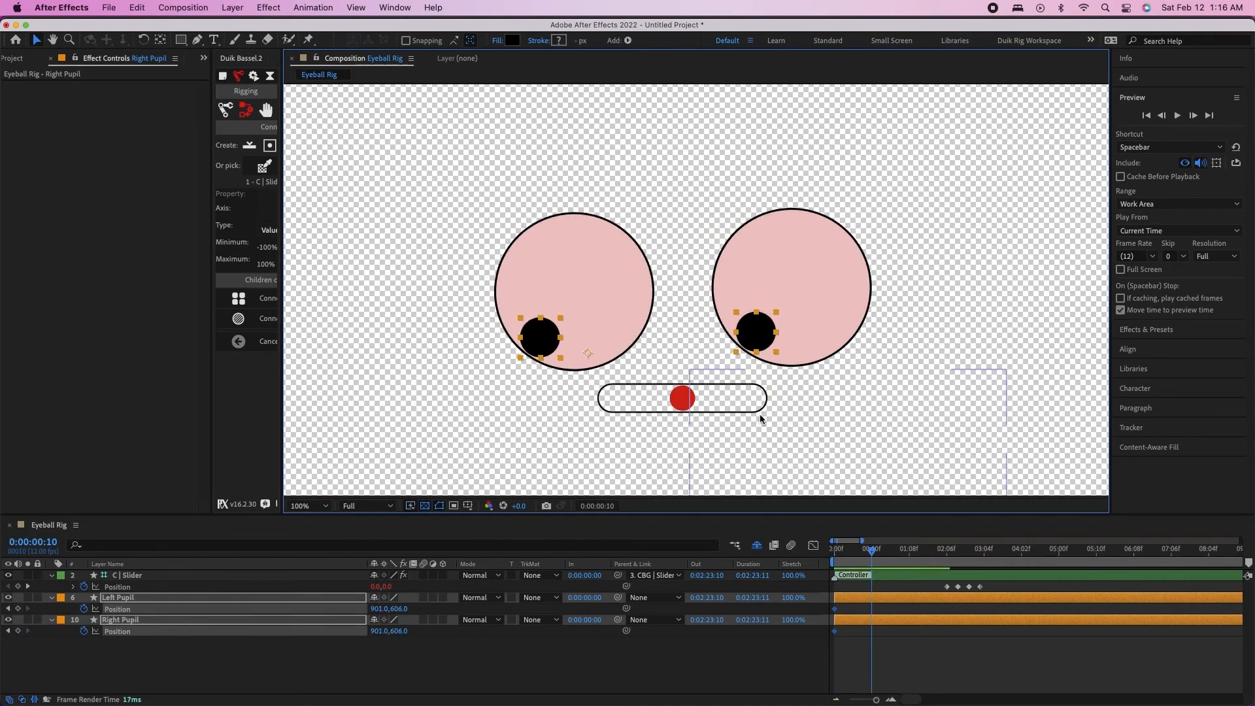
key(";")
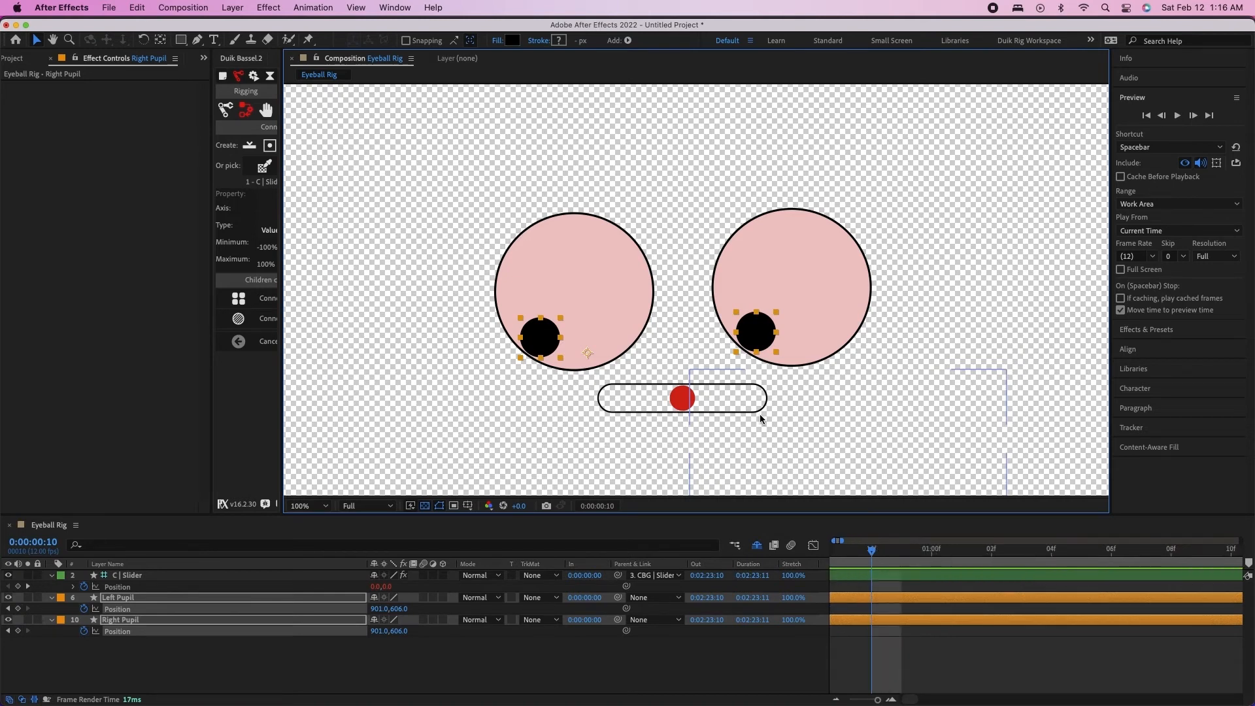
left_click_drag(761, 334, 841, 251)
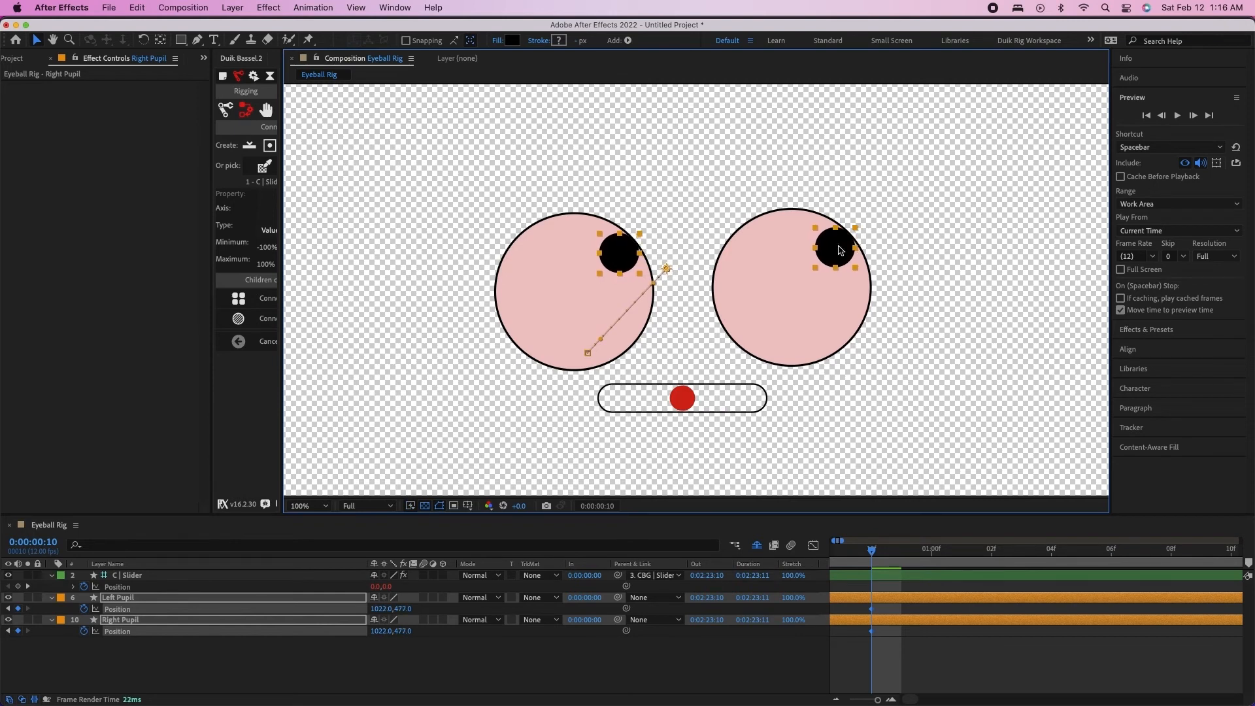
left_click_drag(871, 550, 810, 551)
key("space")
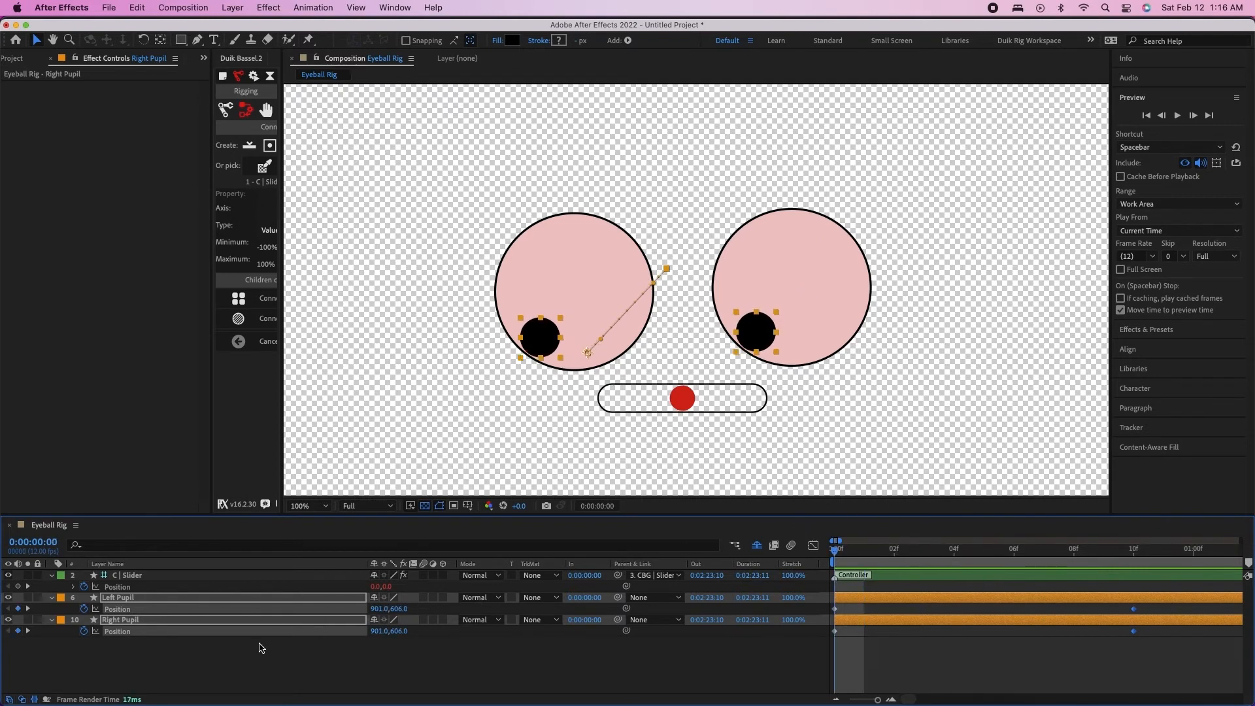
left_click(259, 648)
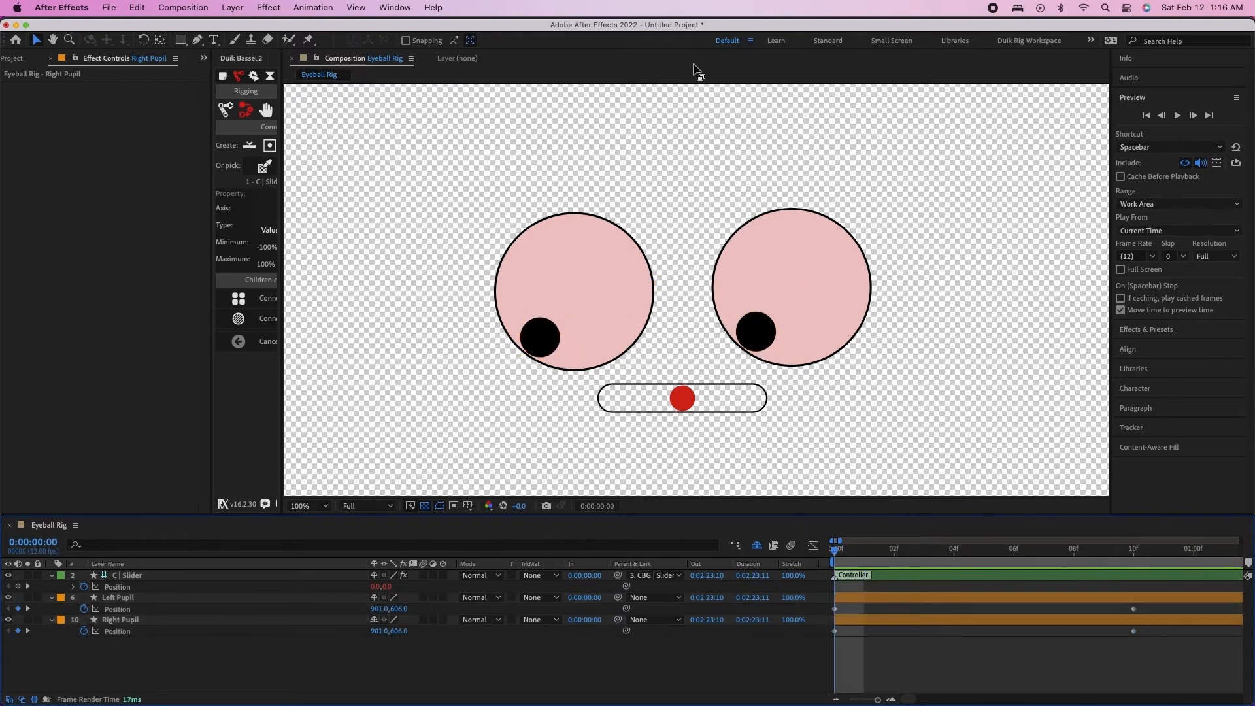
Widen the Duik Bassel.2 workspace and create a 2D slider controller with its Connector tools
left_click_drag(281, 213, 621, 160)
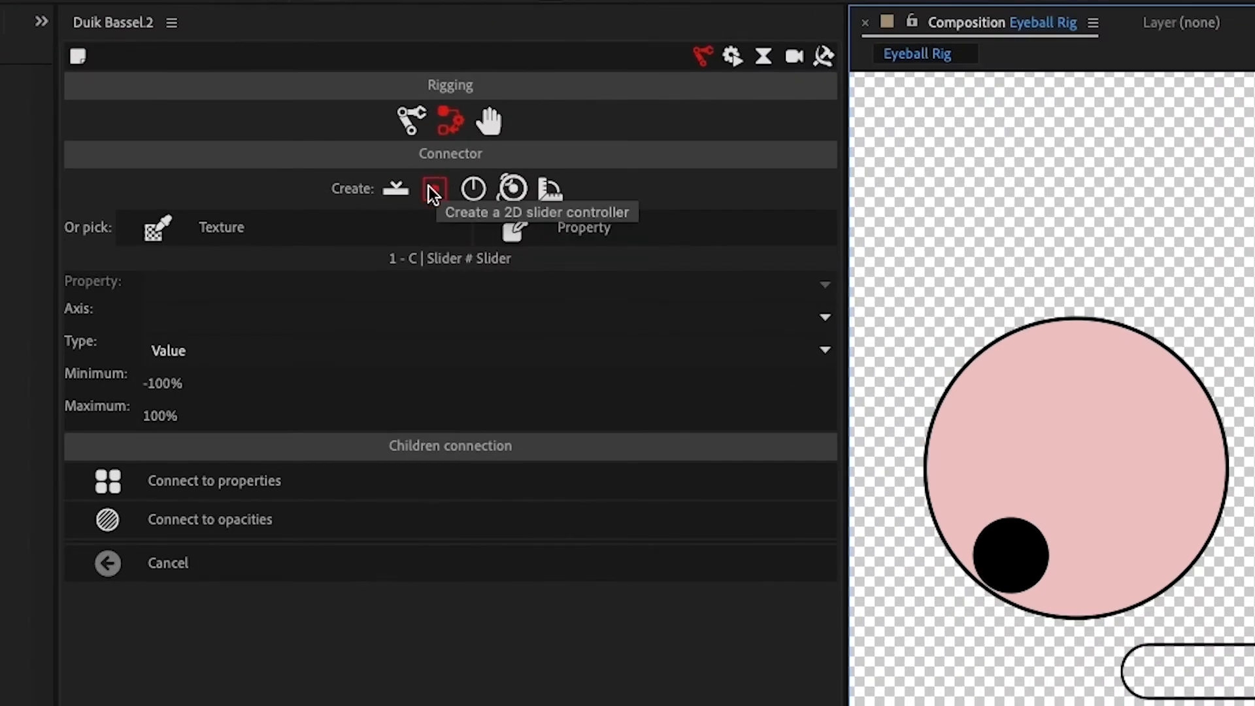
left_click(433, 187)
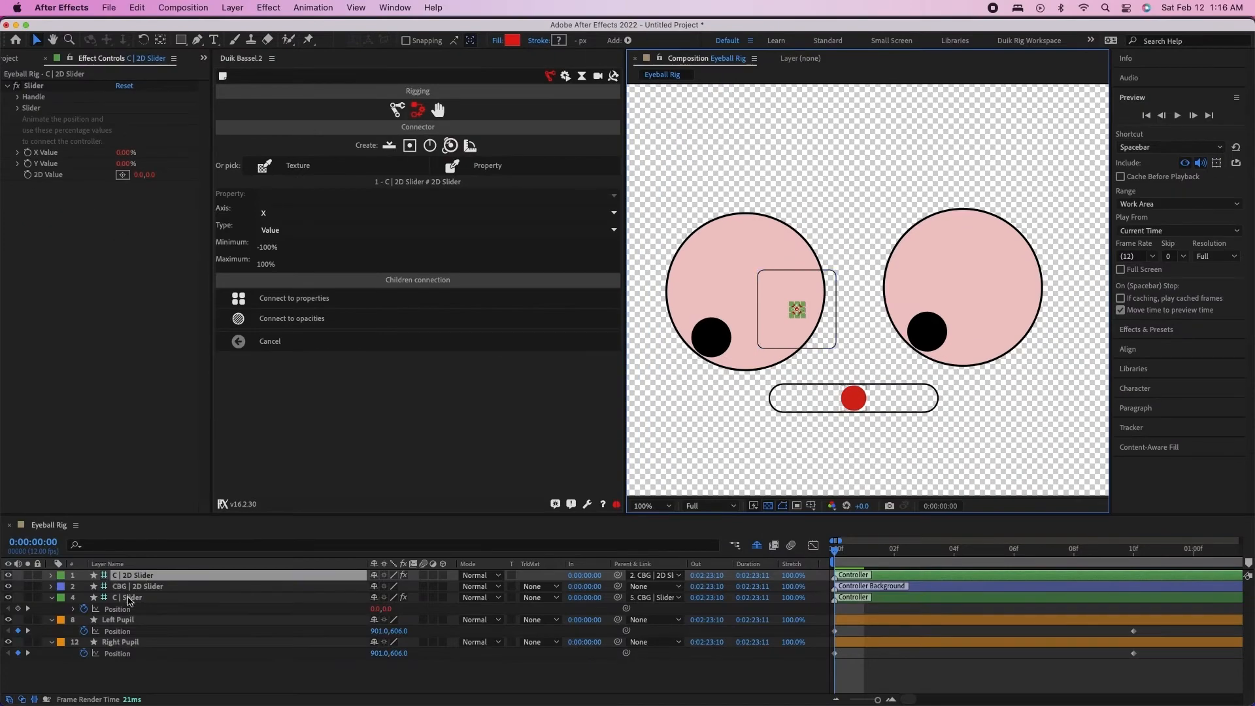
Rename the layer C | Slider as C | Eyelids and the layer C | 2D Slider as C | Pupil
left_click(129, 599)
key("Return")
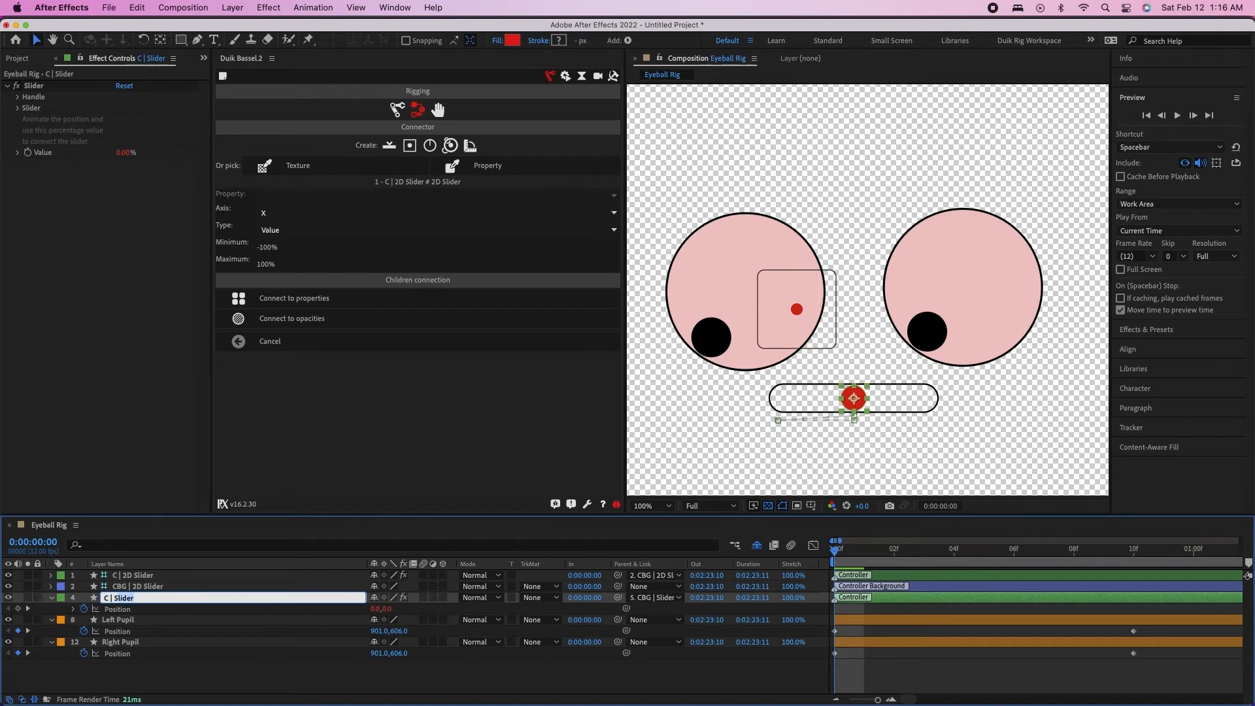
type("Eyelids")
key("Return")
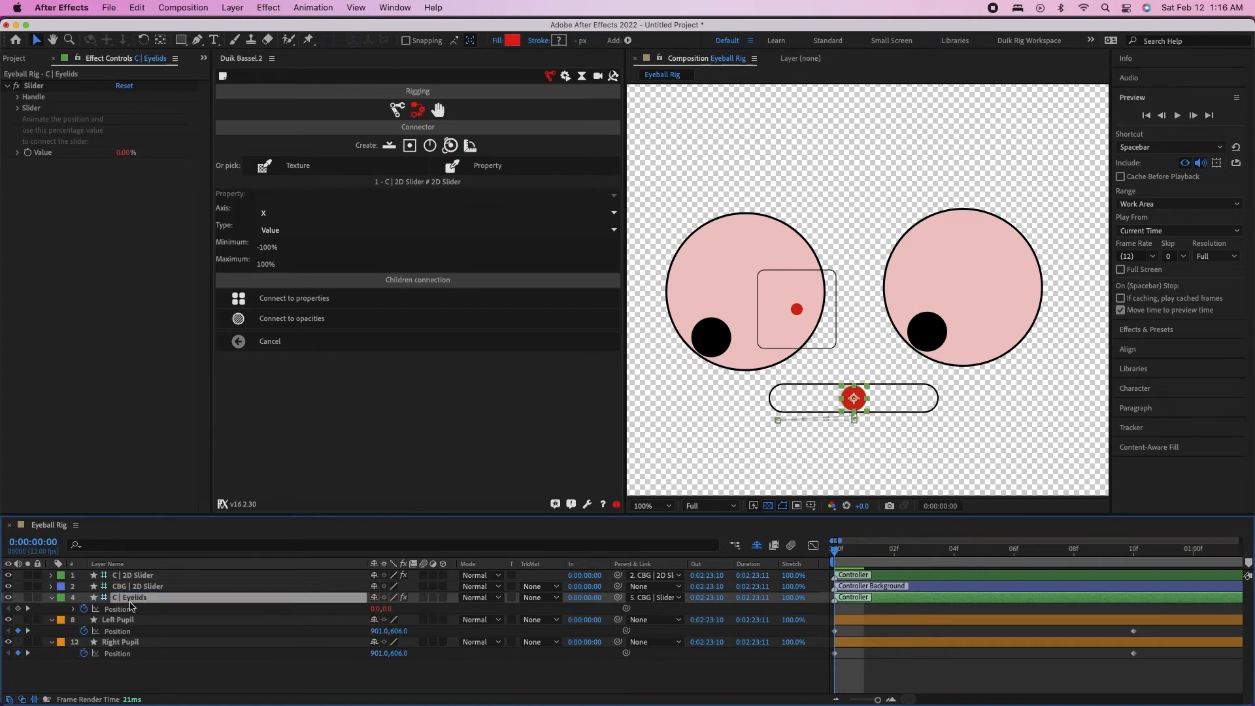
left_click(149, 577)
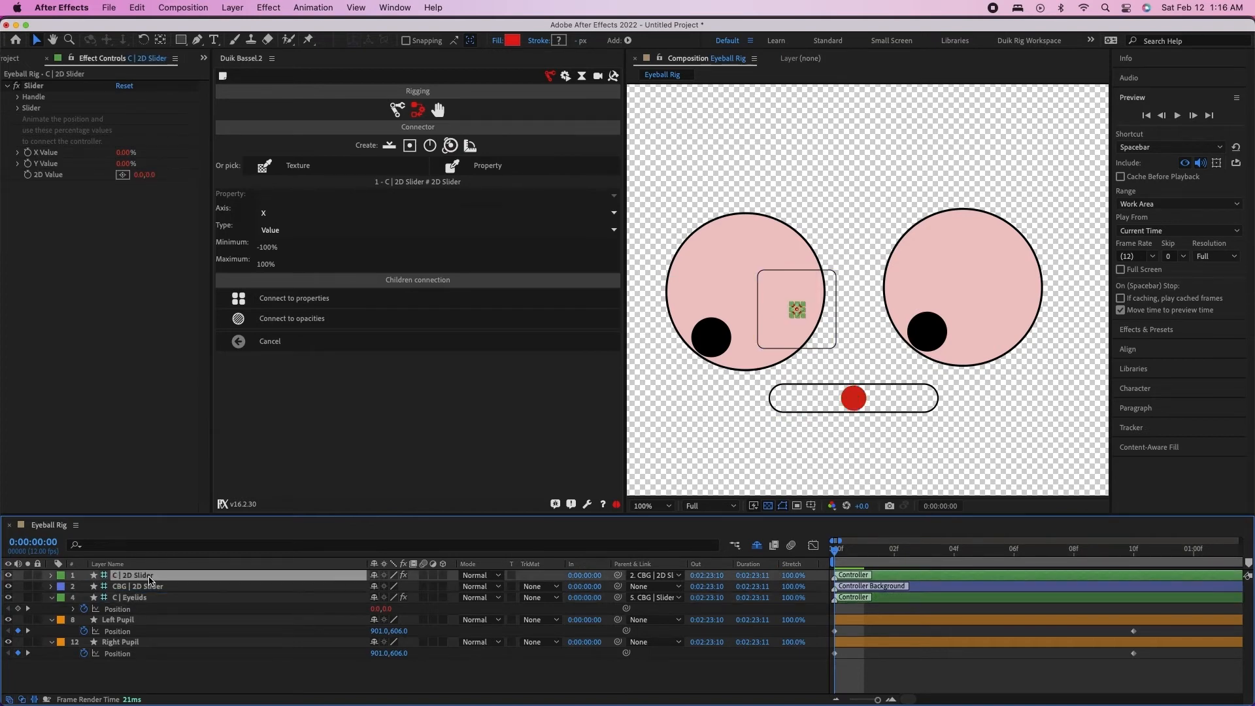
key("Return")
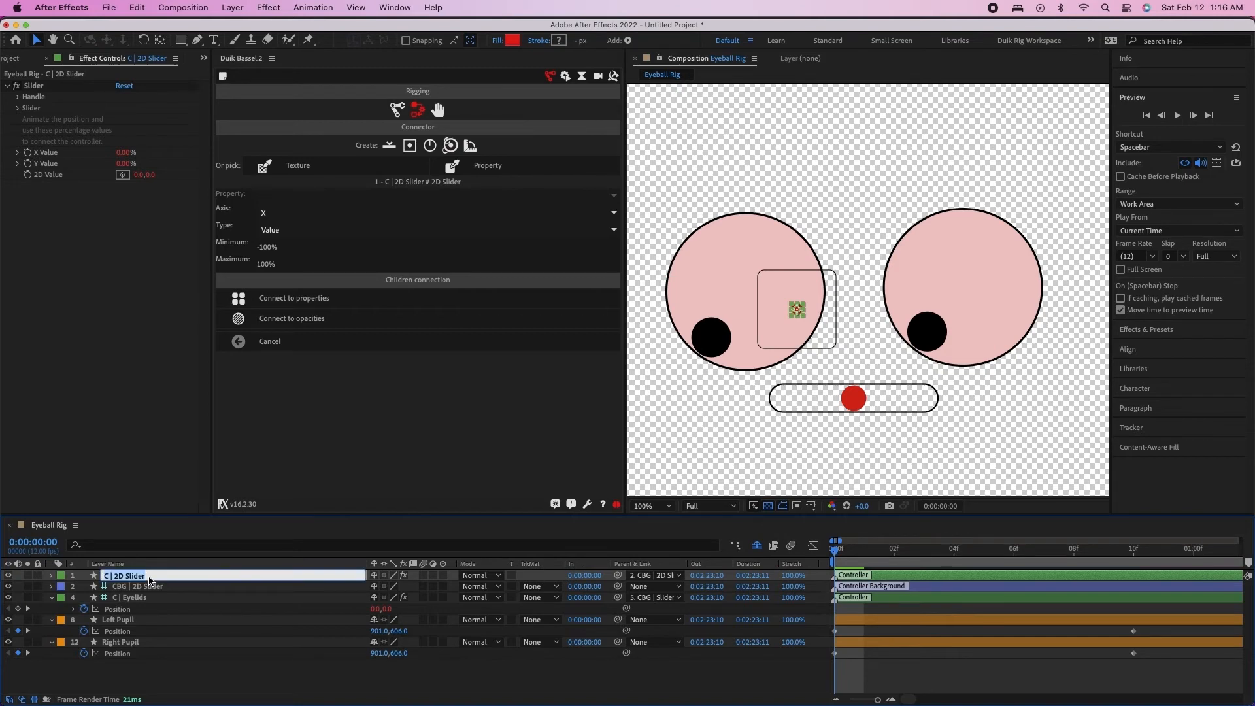
key("Right")
type("Pupil")
key("Return")
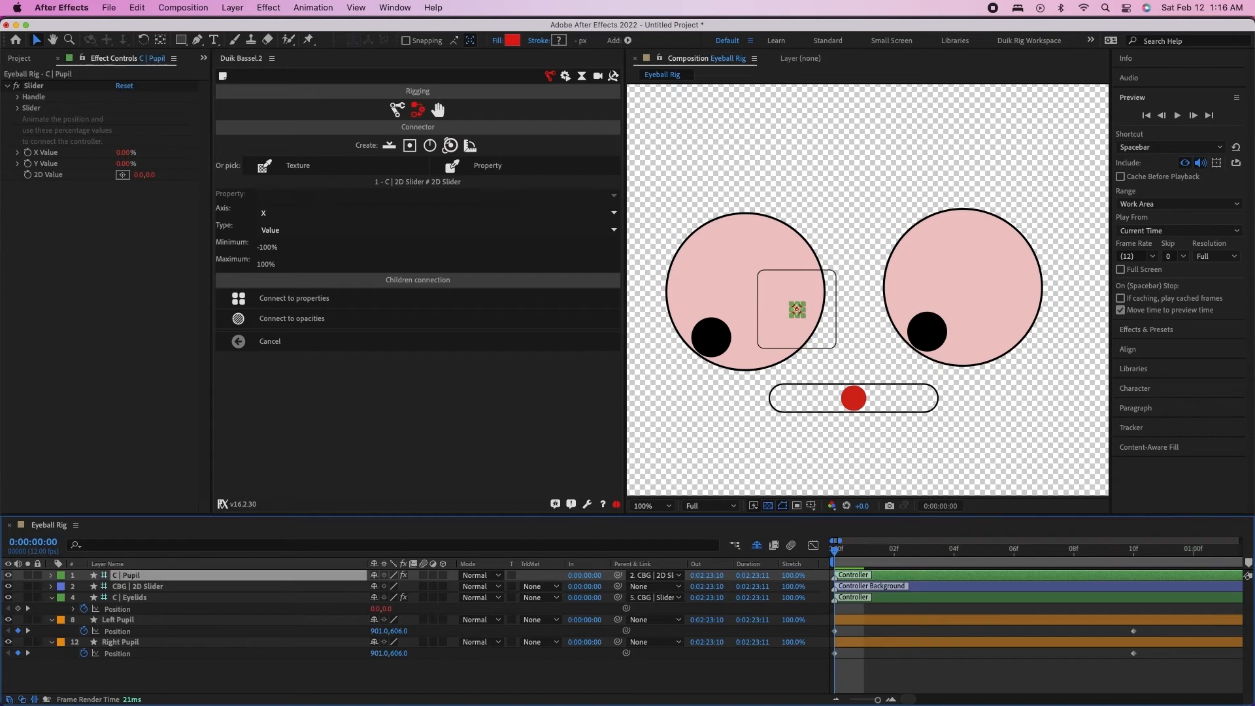
Move the CBG | 2D Slider box below the eyeball on the viewer's left and scale it to 176%
left_click(139, 588)
left_click_drag(828, 334, 723, 453)
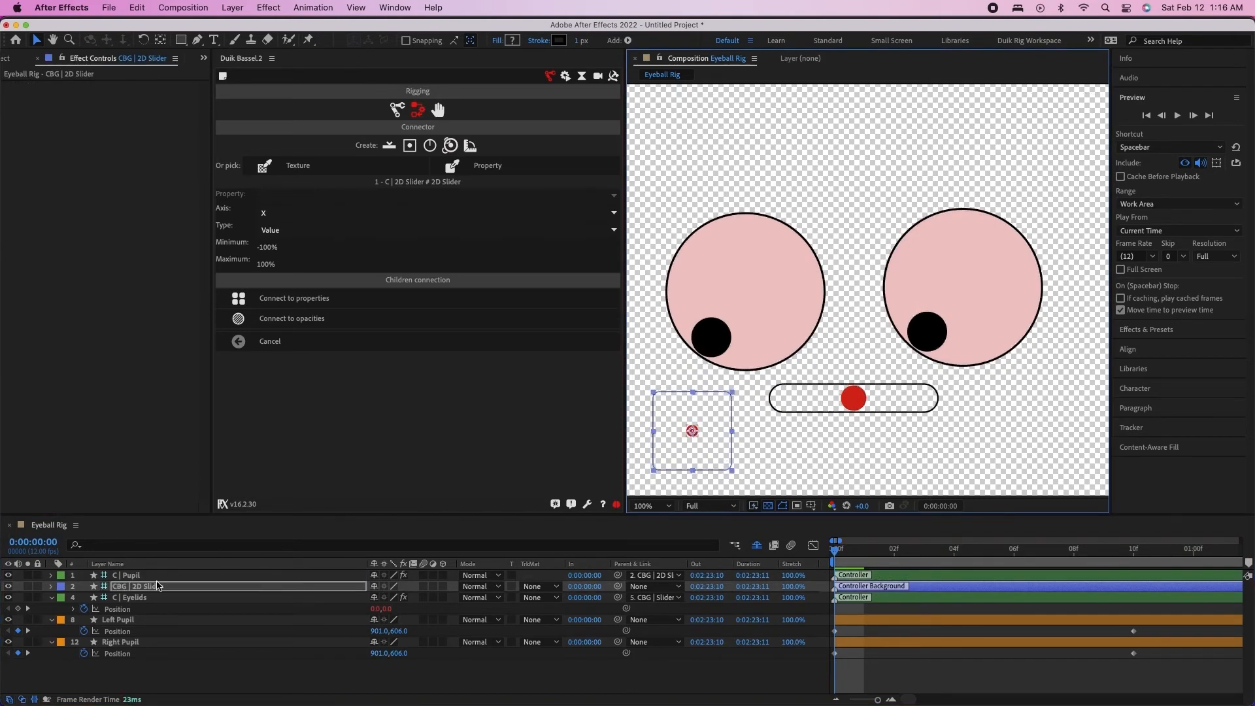
key("s")
left_click_drag(408, 598, 473, 598)
left_click_drag(704, 418, 721, 399)
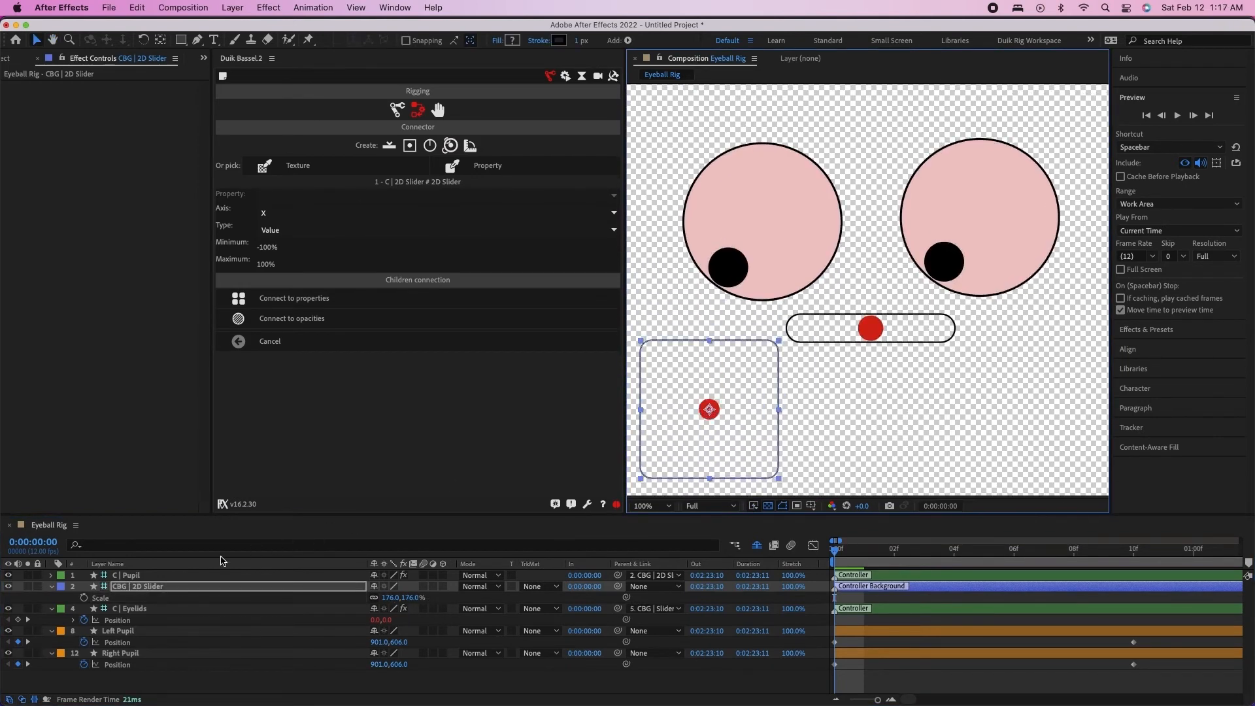
Mark the CBG | 2D Slider layer as shy to hide it from the timeline, and select the C | Pupil layer
left_click(374, 586)
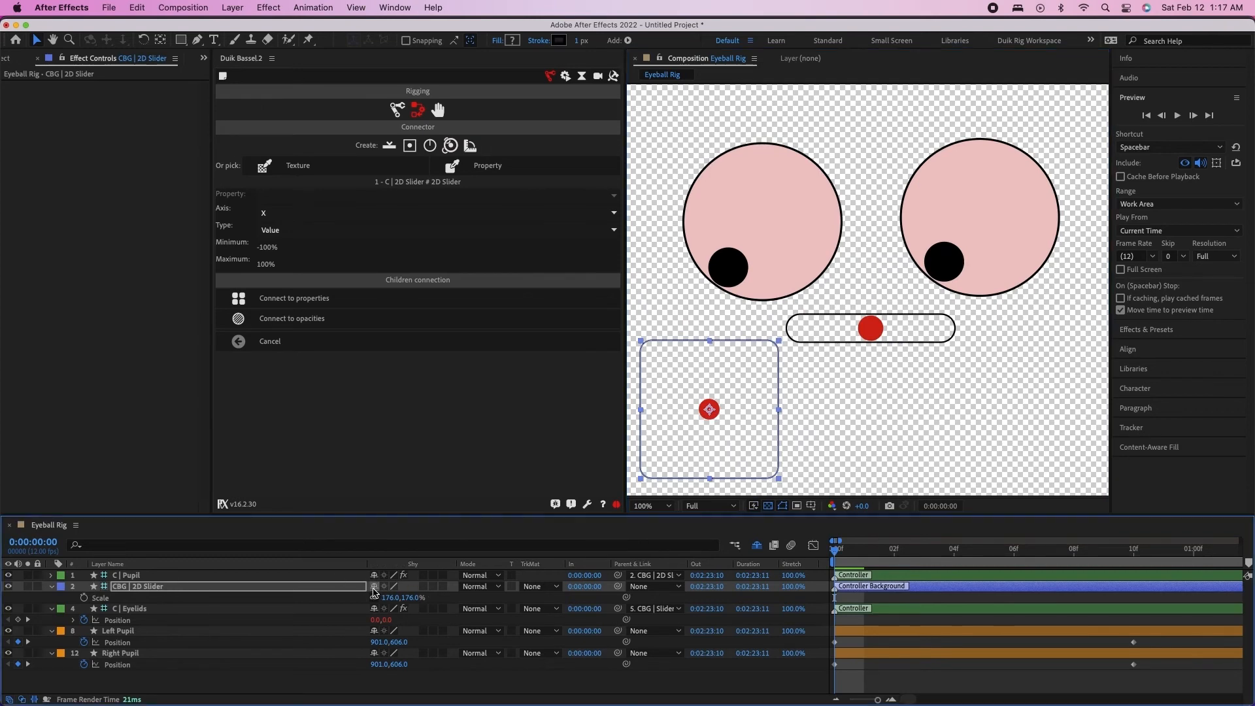
left_click(340, 577)
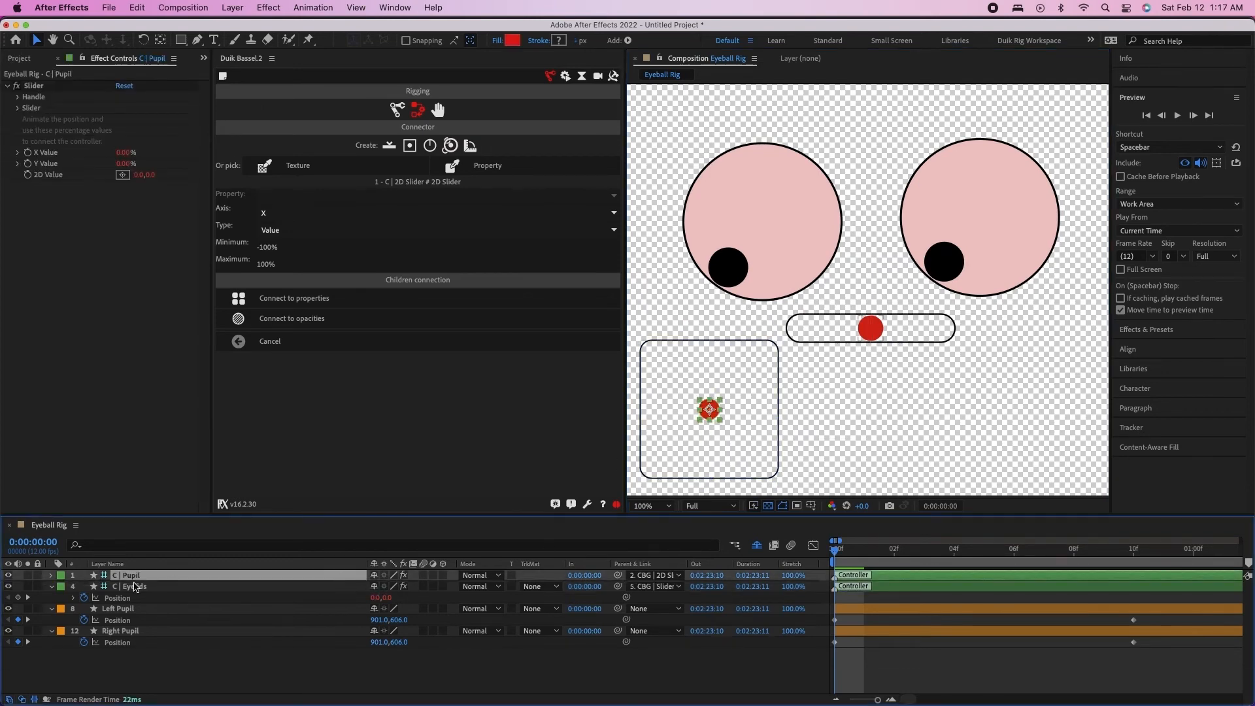
Separate the Position dimensions of the Left Pupil and Right Pupil layers into X Position and Y Position
left_click(157, 610)
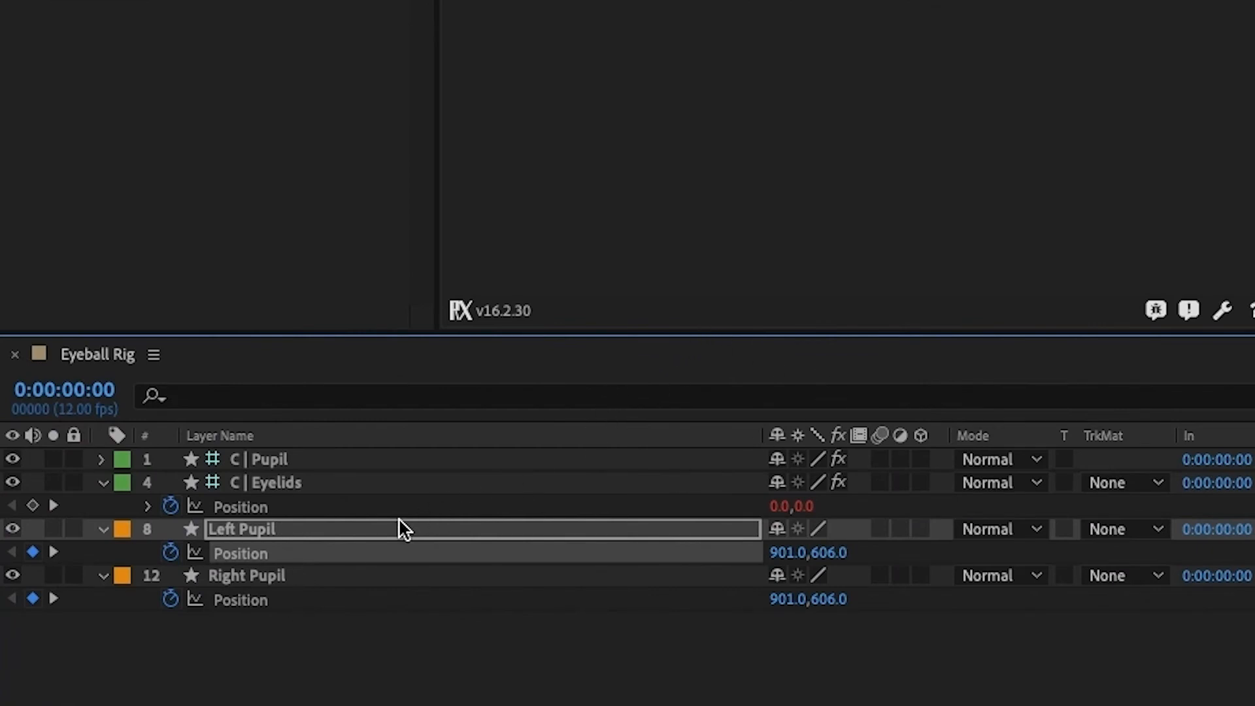
right_click(252, 556)
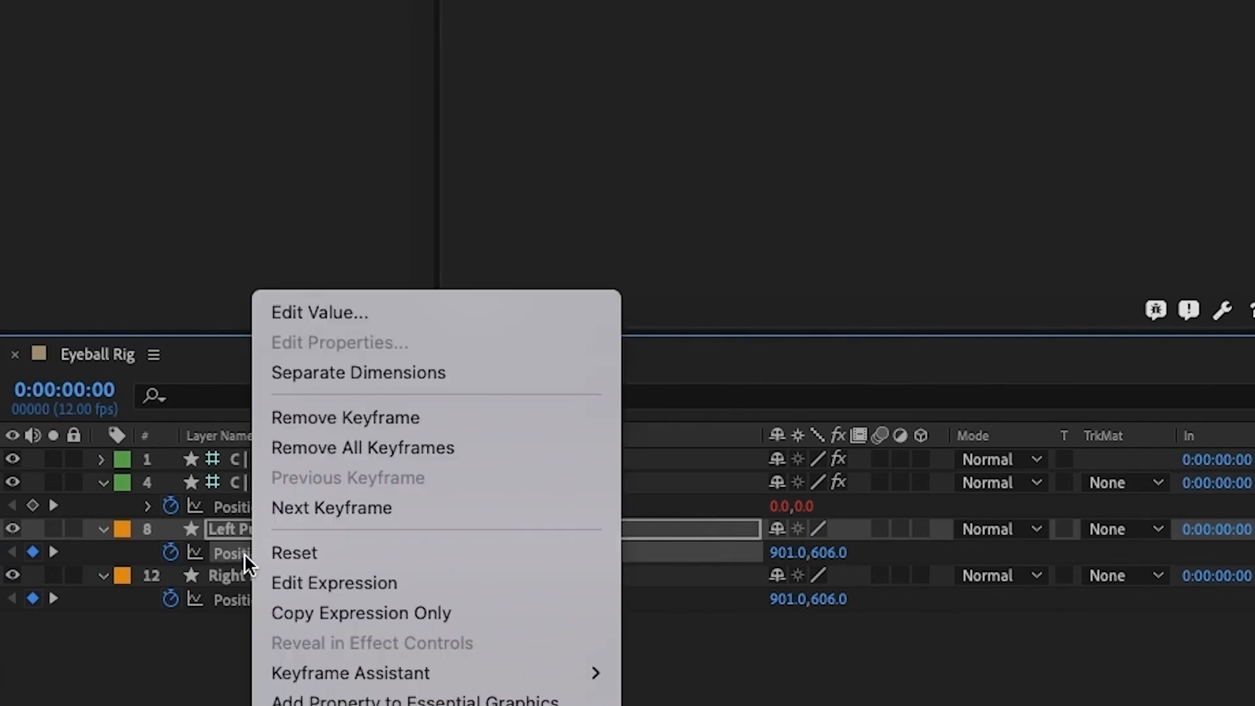
left_click(374, 372)
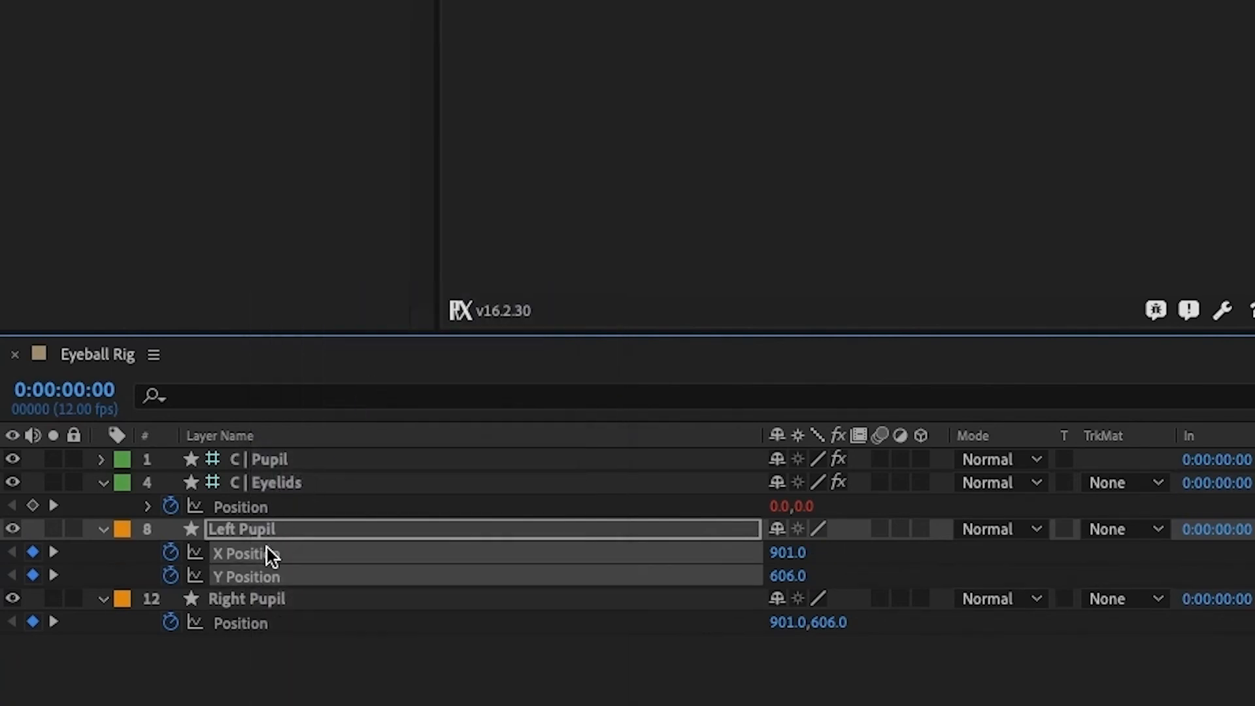
left_click(261, 664)
right_click(245, 625)
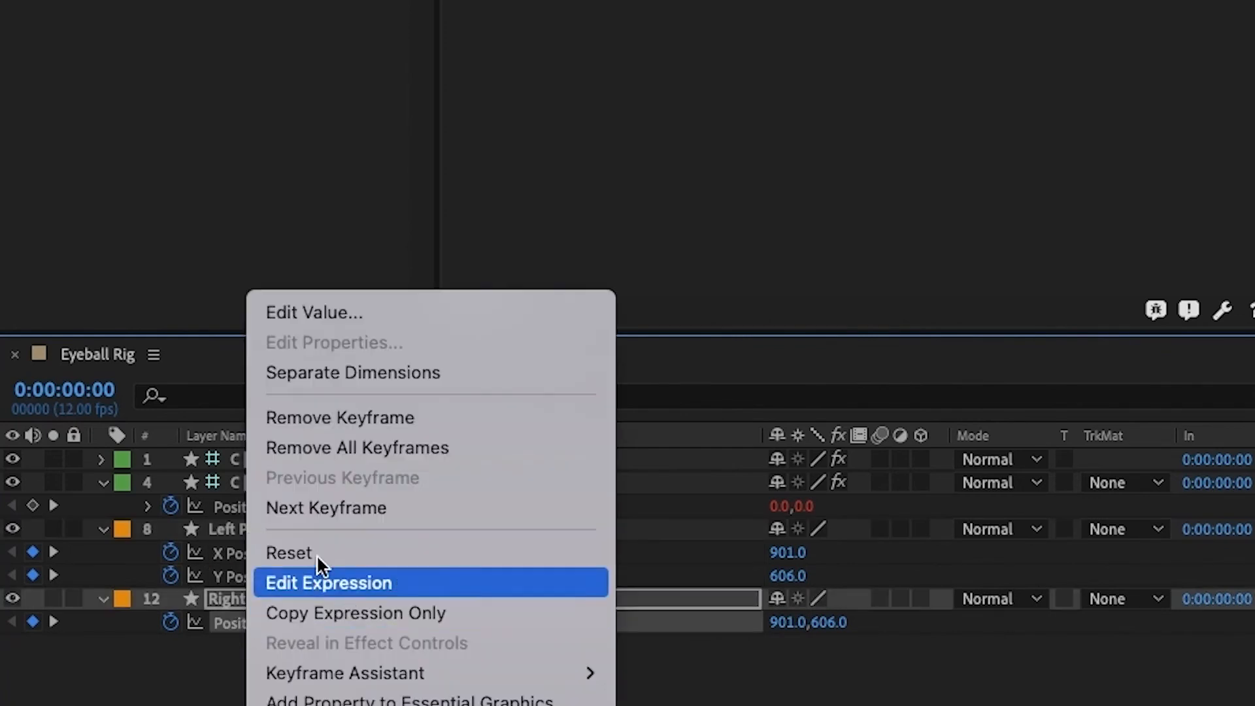
left_click(406, 373)
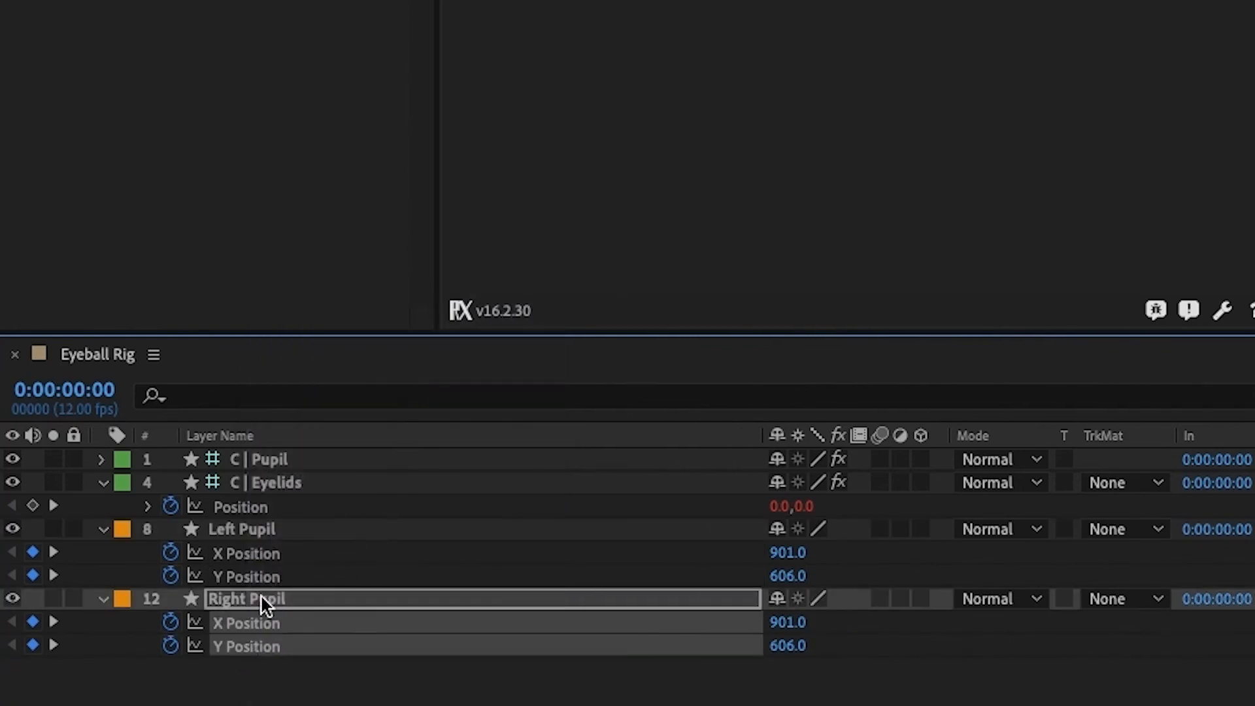
Select only the X Position properties of both the Right Pupil and Left Pupil layers
left_click(243, 692)
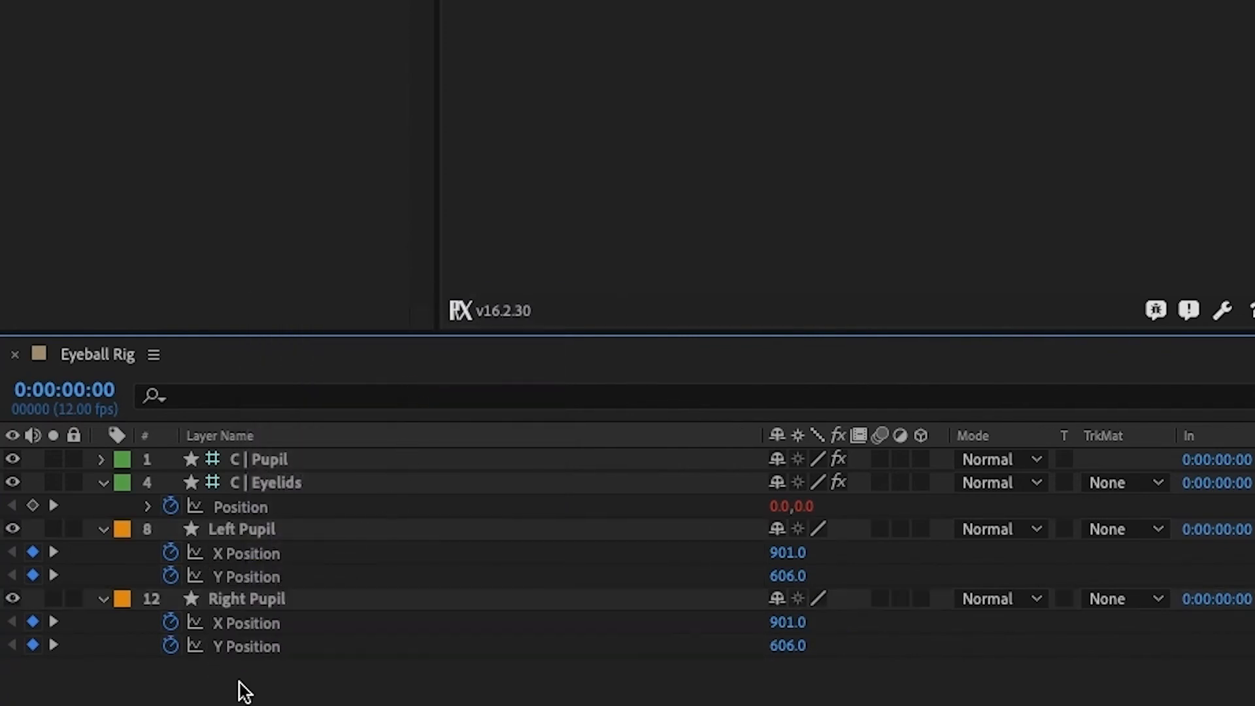
left_click(249, 628)
left_click(255, 553, "shift")
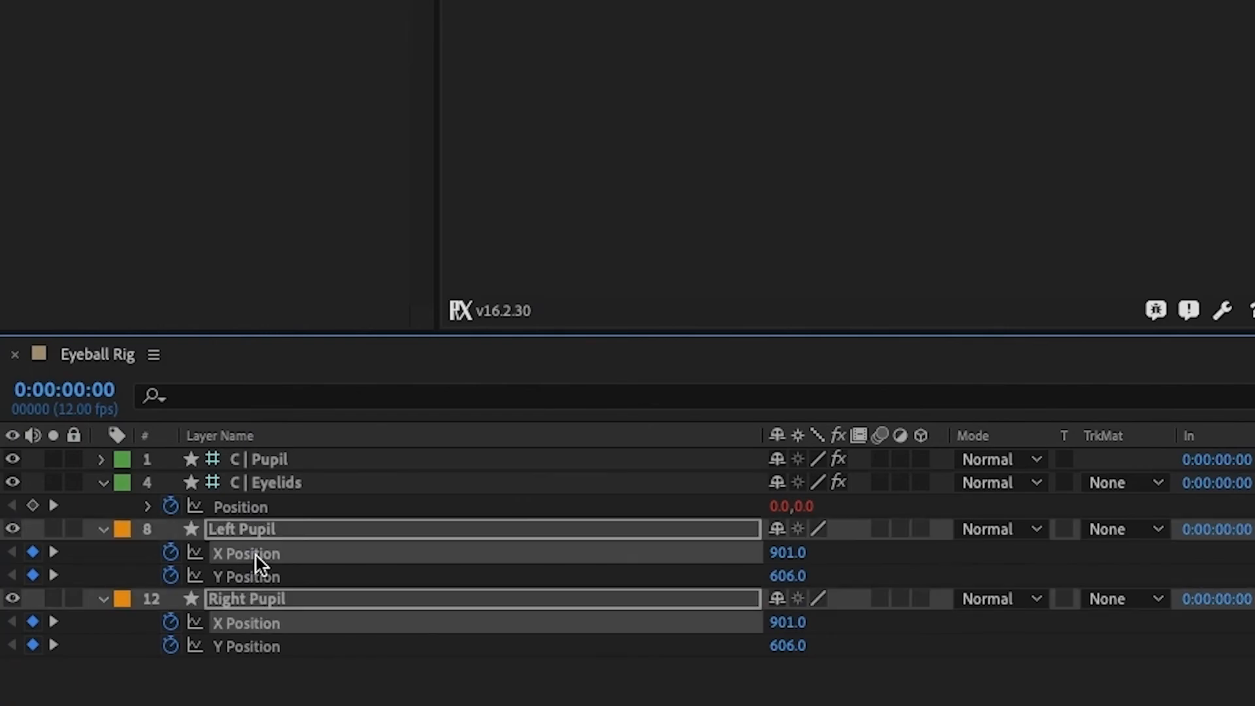
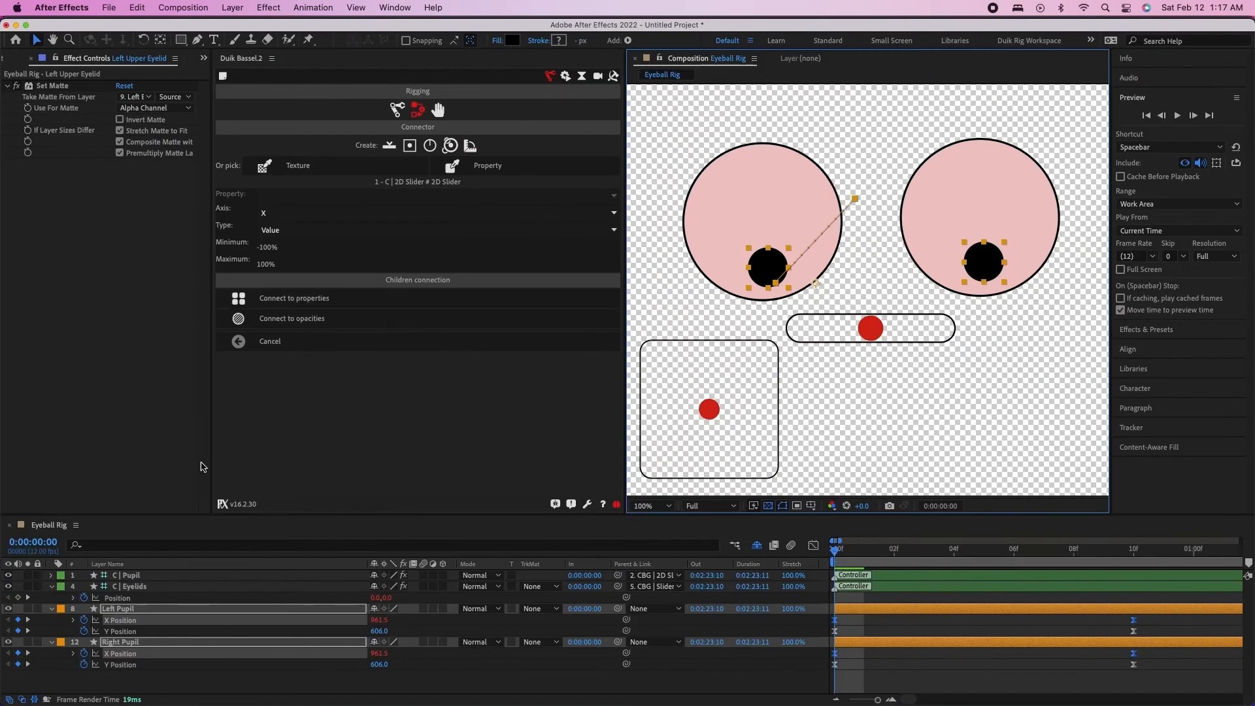
Connect the Y Position properties of the Left Pupil and Right Pupil to the 2D slider's Y axis
left_click(118, 631)
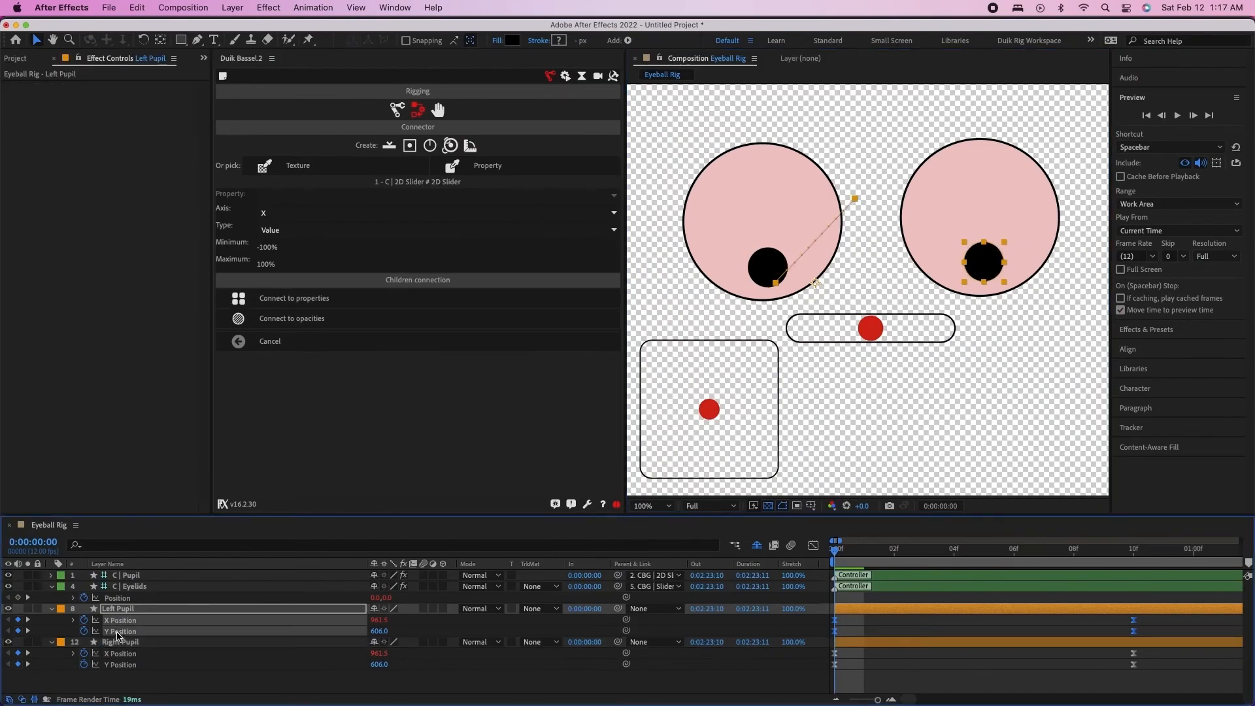
left_click(120, 664, "shift")
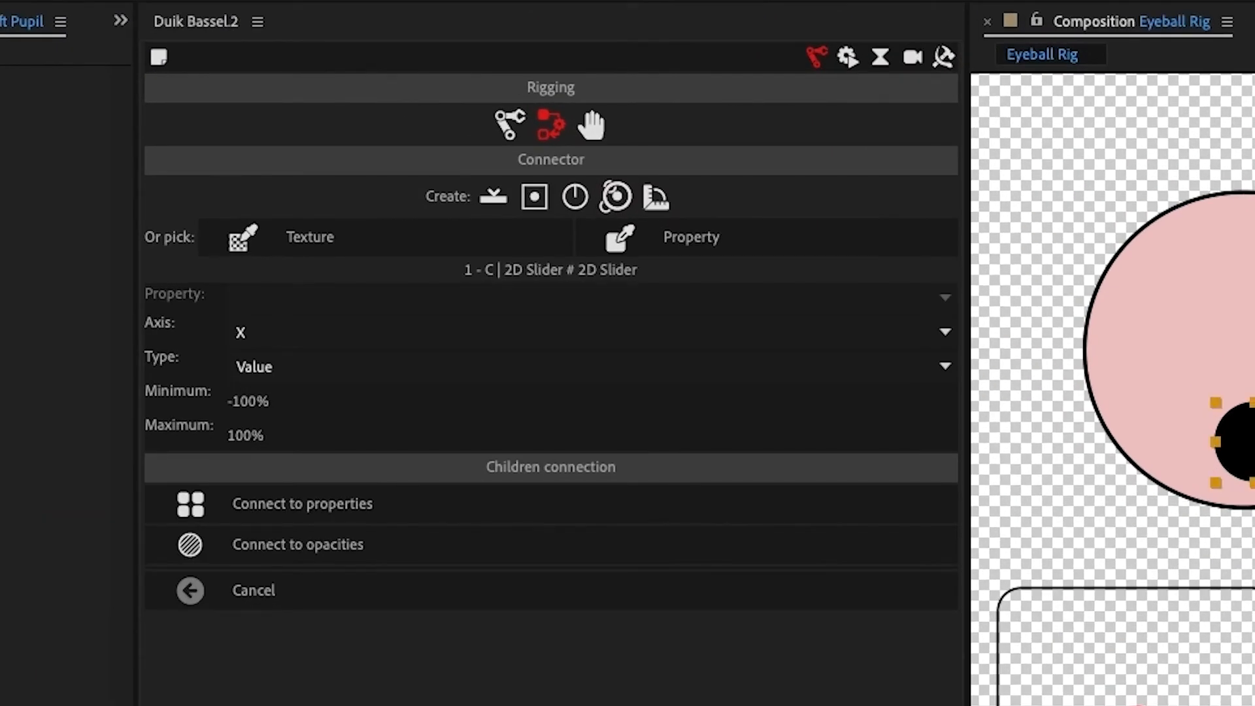
left_click(298, 327)
left_click(263, 387)
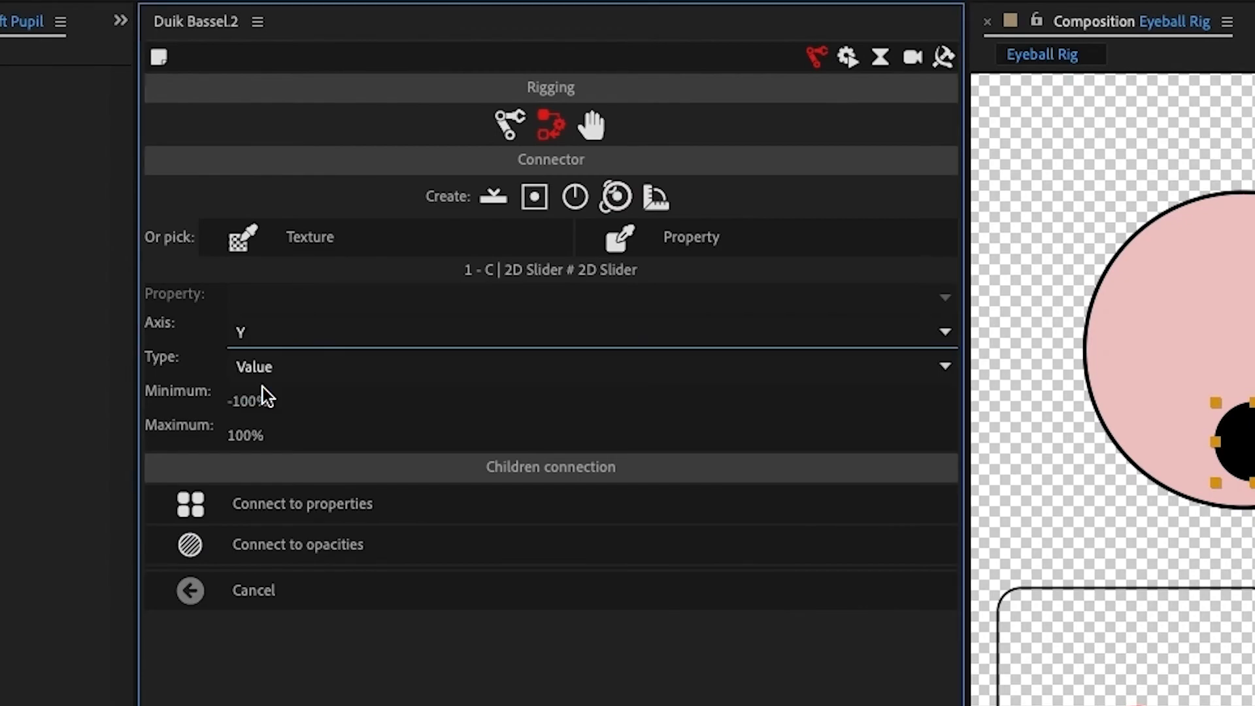
left_click(327, 508)
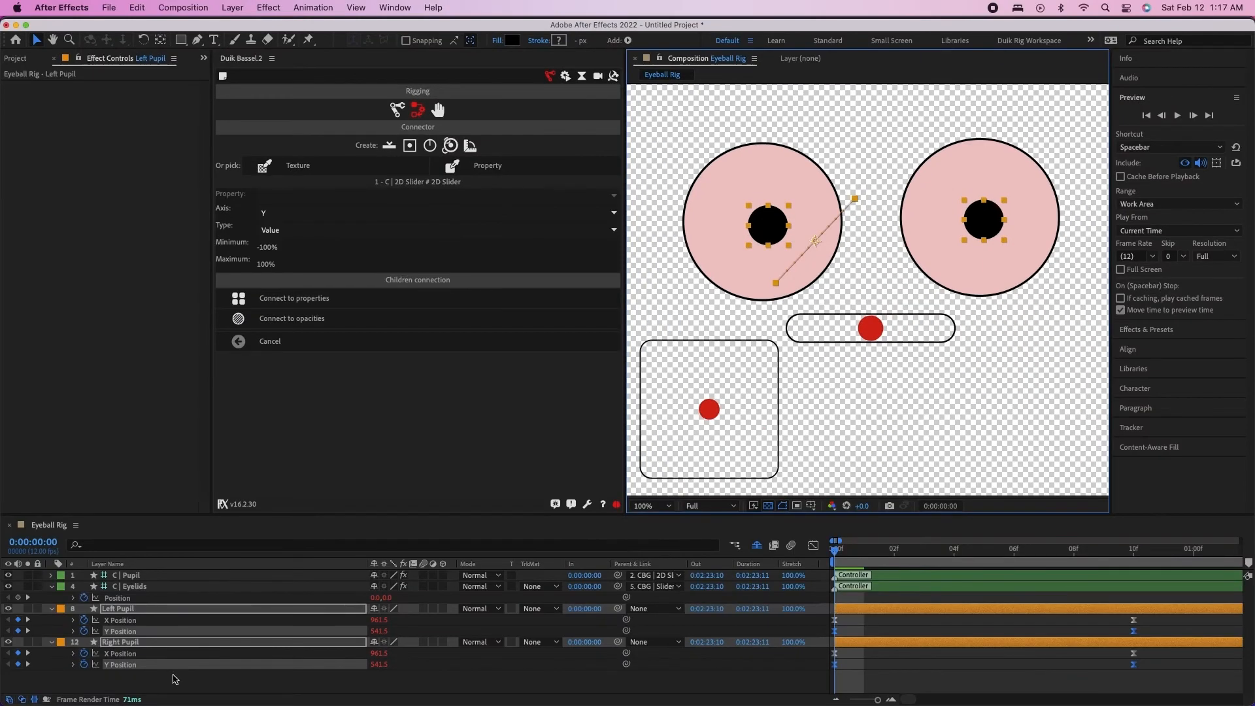
left_click(174, 679)
Enlarge the C | Pupil controller's handle size to 180%
left_click(139, 578)
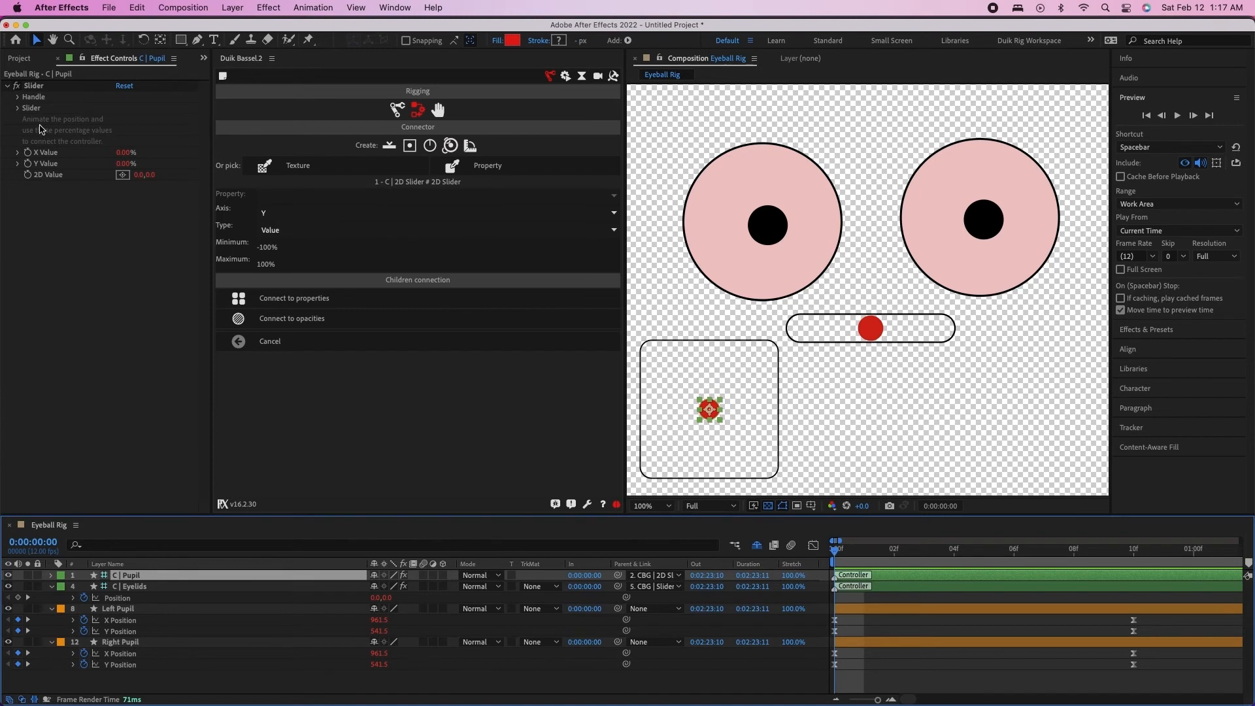
key("s")
left_click(17, 97)
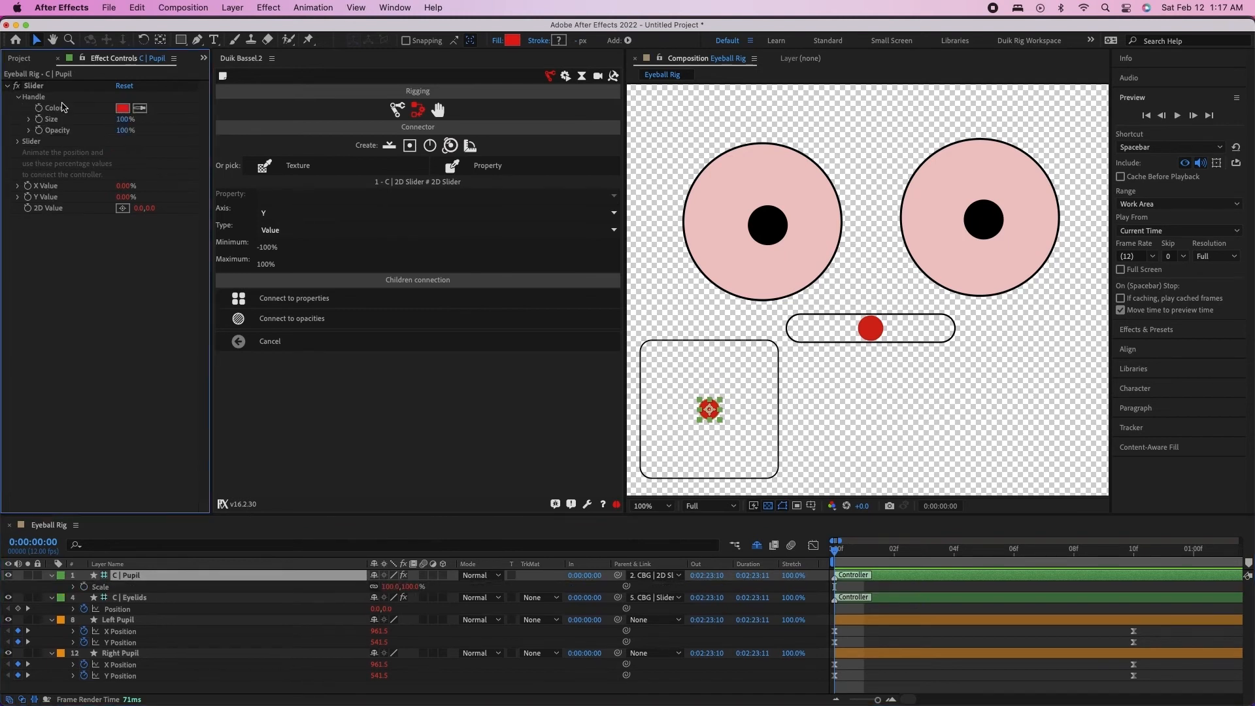
mouse_move(121, 120)
left_mouse_down()
mouse_move(154, 120)
mouse_move(124, 120)
left_mouse_up()
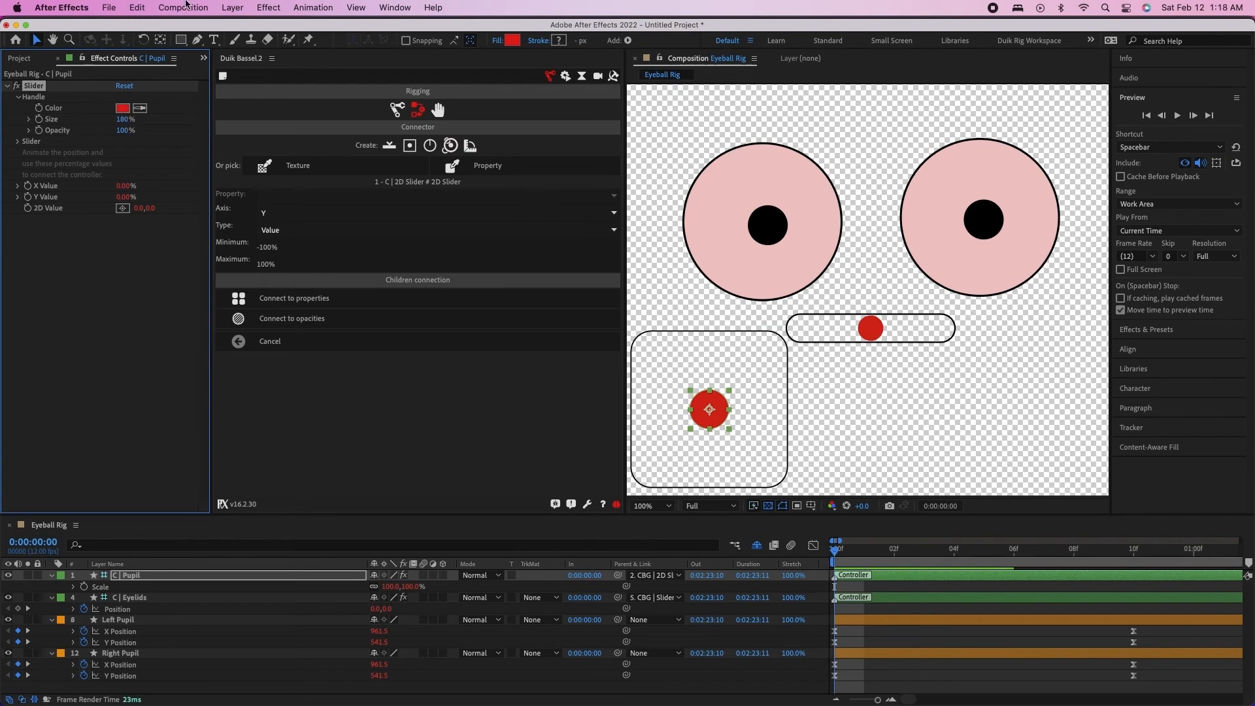
Hide the layer controls in the viewer and test the pupils by moving the 2D slider handle to its box's upper-right corner and back
left_click(302, 7)
mouse_move(349, 7)
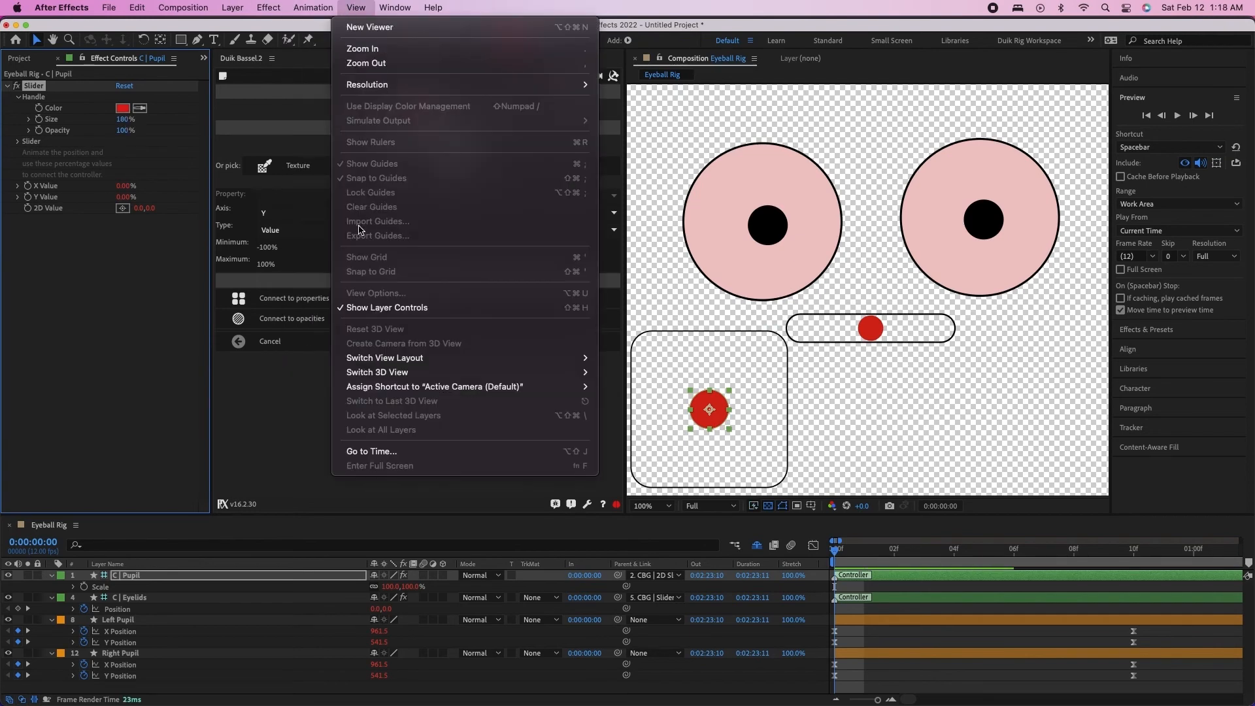
left_click(387, 307)
left_click_drag(711, 405, 803, 334)
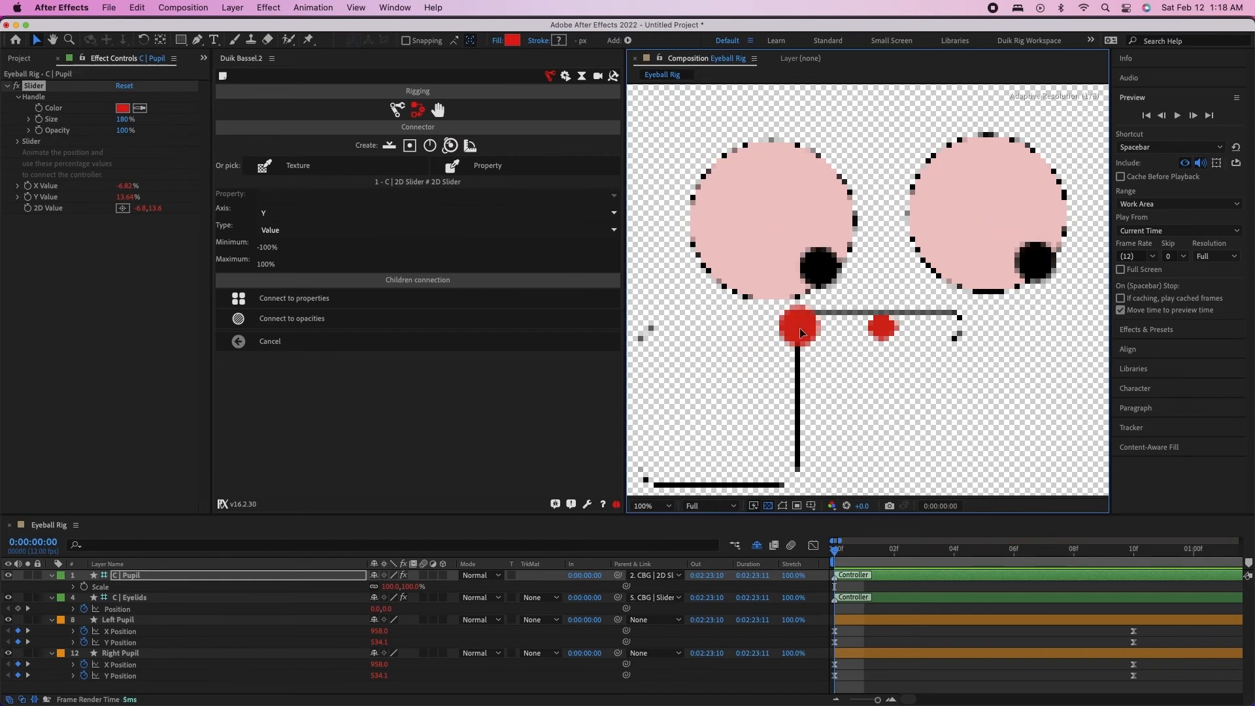
left_click_drag(798, 328, 727, 399)
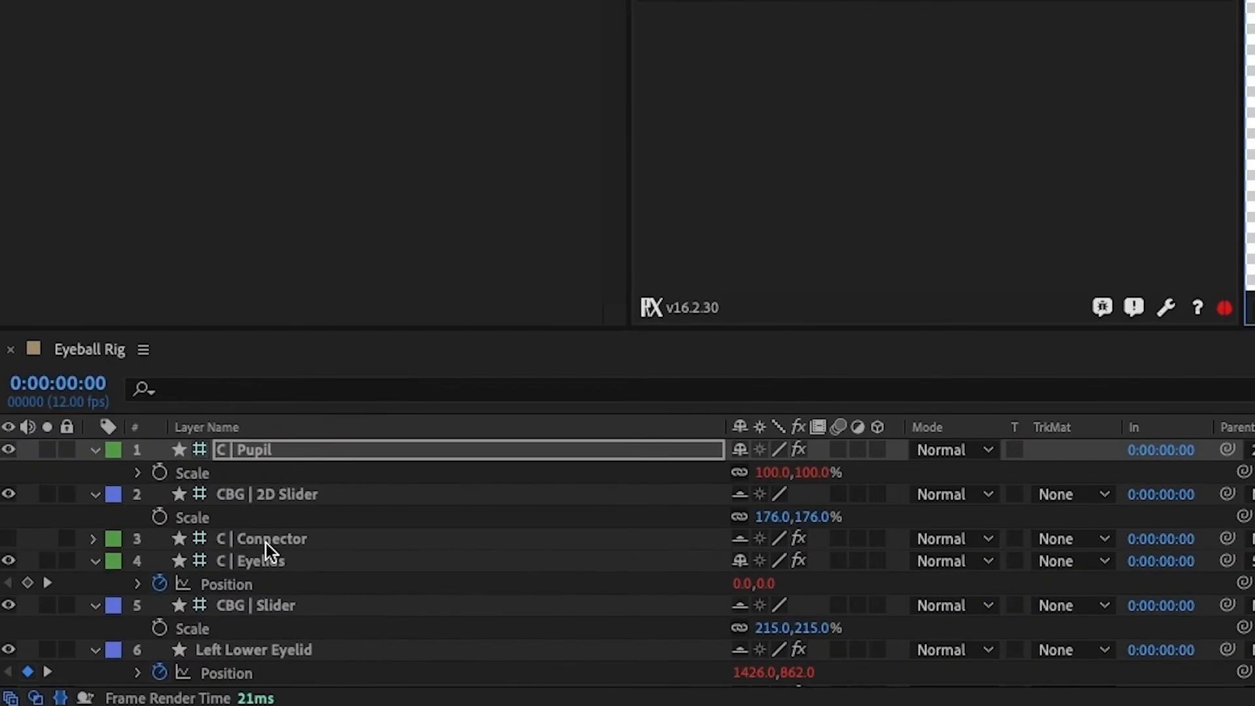
On the C | Connector layer, reverse the C | Pupil # 2D Value 2 range to minimum 100 and maximum -100
left_click(137, 621)
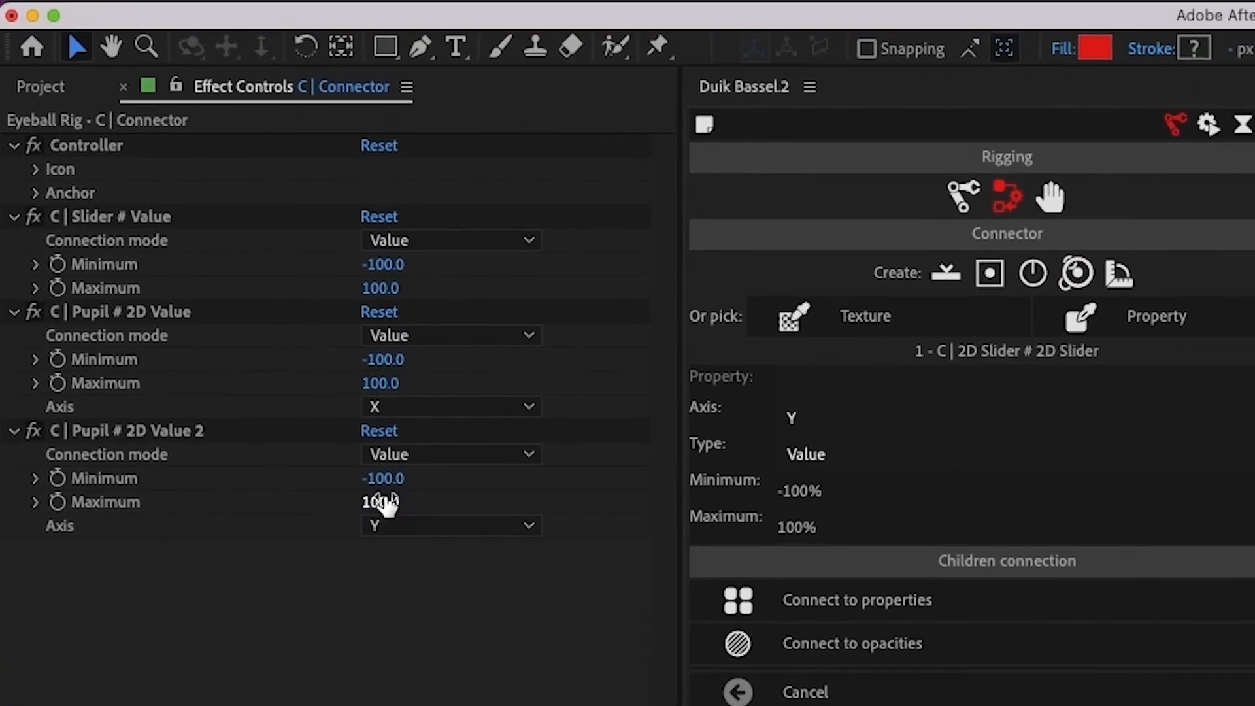
left_click(389, 477)
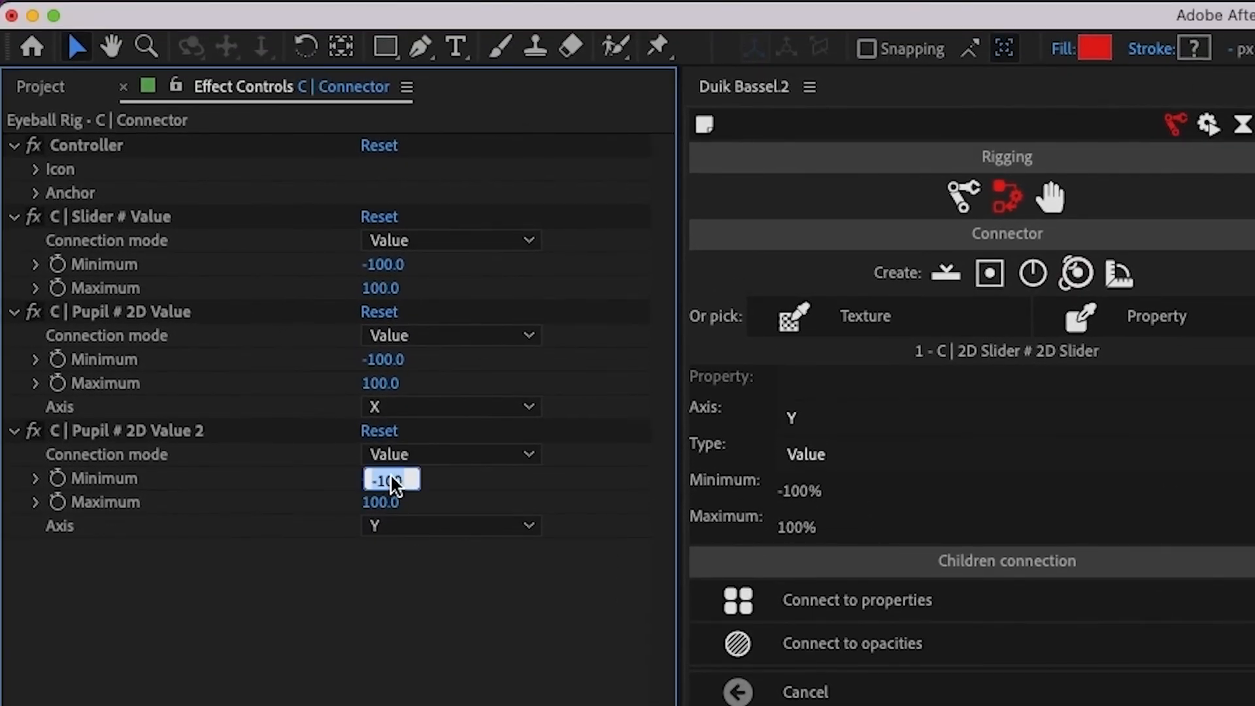
type("100")
key("Return")
left_click(379, 503)
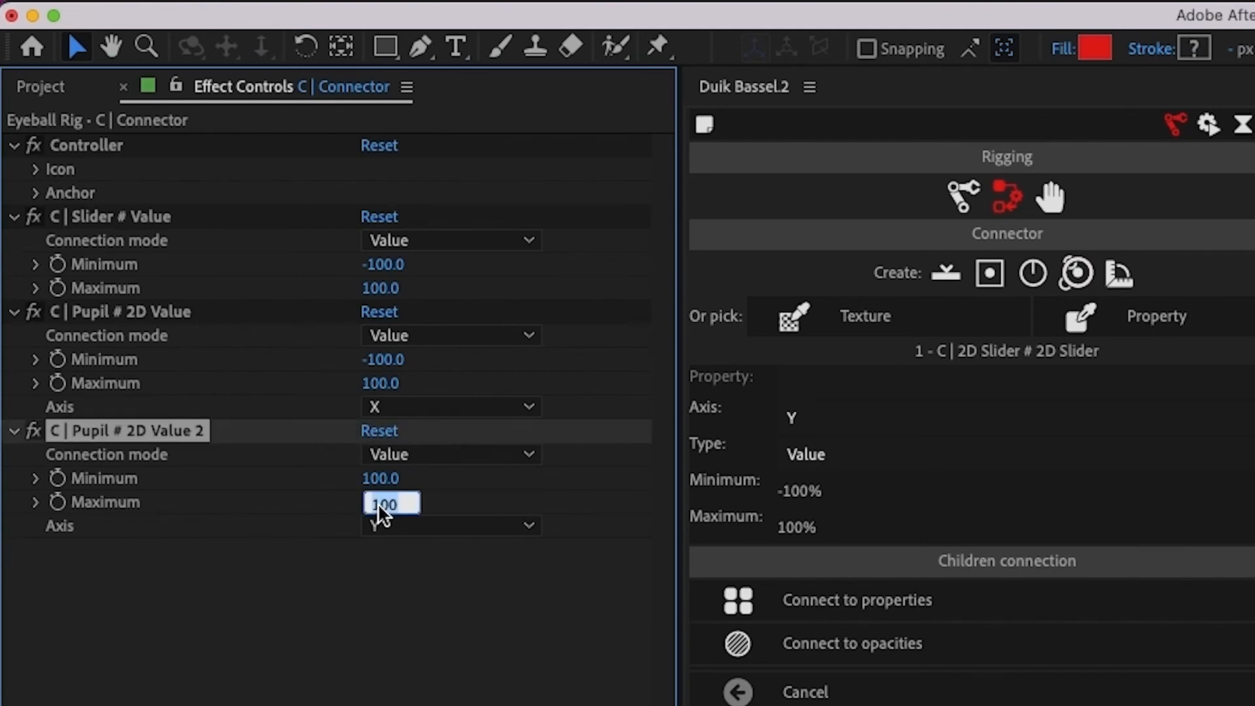
type("-100")
key("Return")
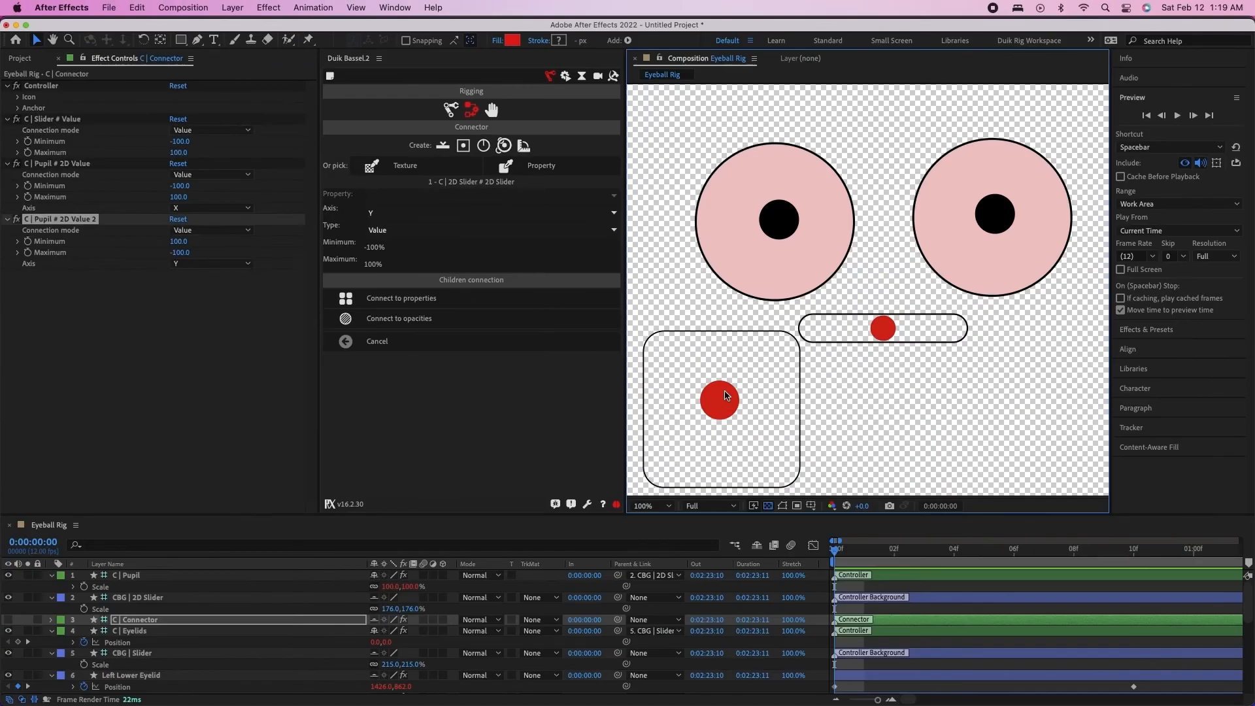
Move the pupil controller within its box to test the vertical direction, leaving it slightly off centre, and return to the timeline's start
left_click_drag(723, 401, 949, 430)
left_click(864, 552)
left_click_drag(863, 554, 799, 552)
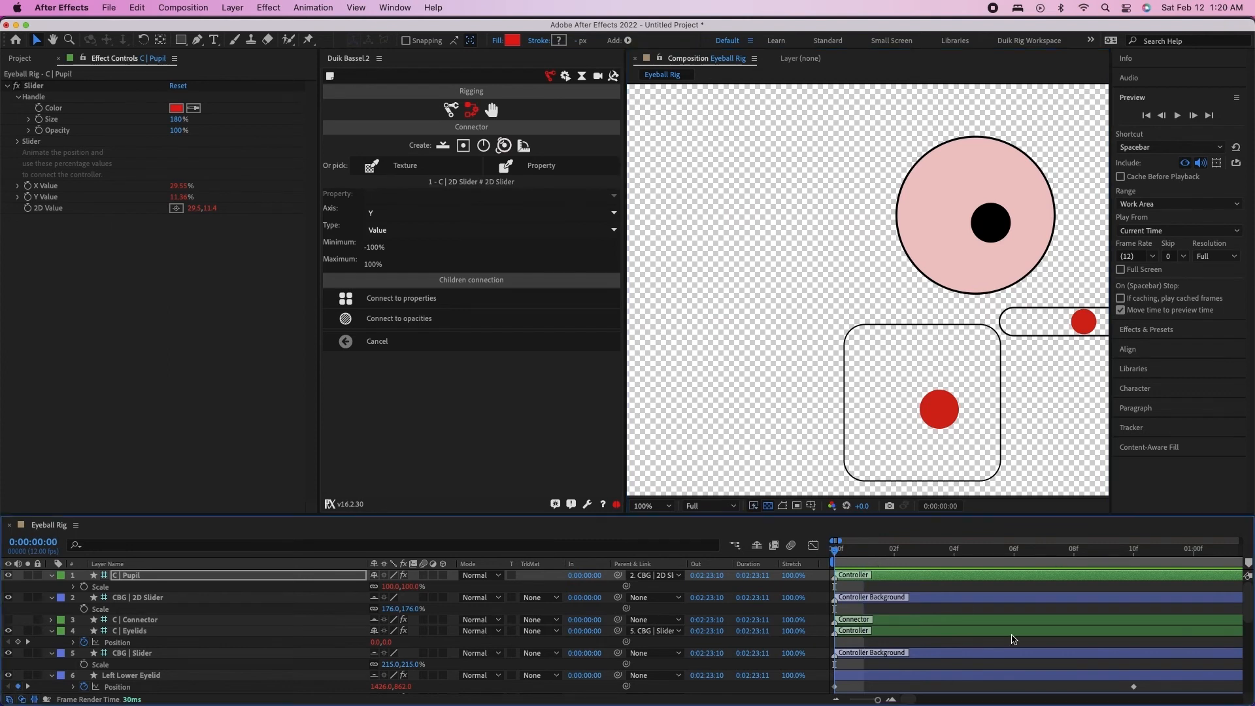
Hide the shy layers in the timeline and mark the Left Pupil and Right Pupil layers as shy
scroll(1011, 635, "down", 10)
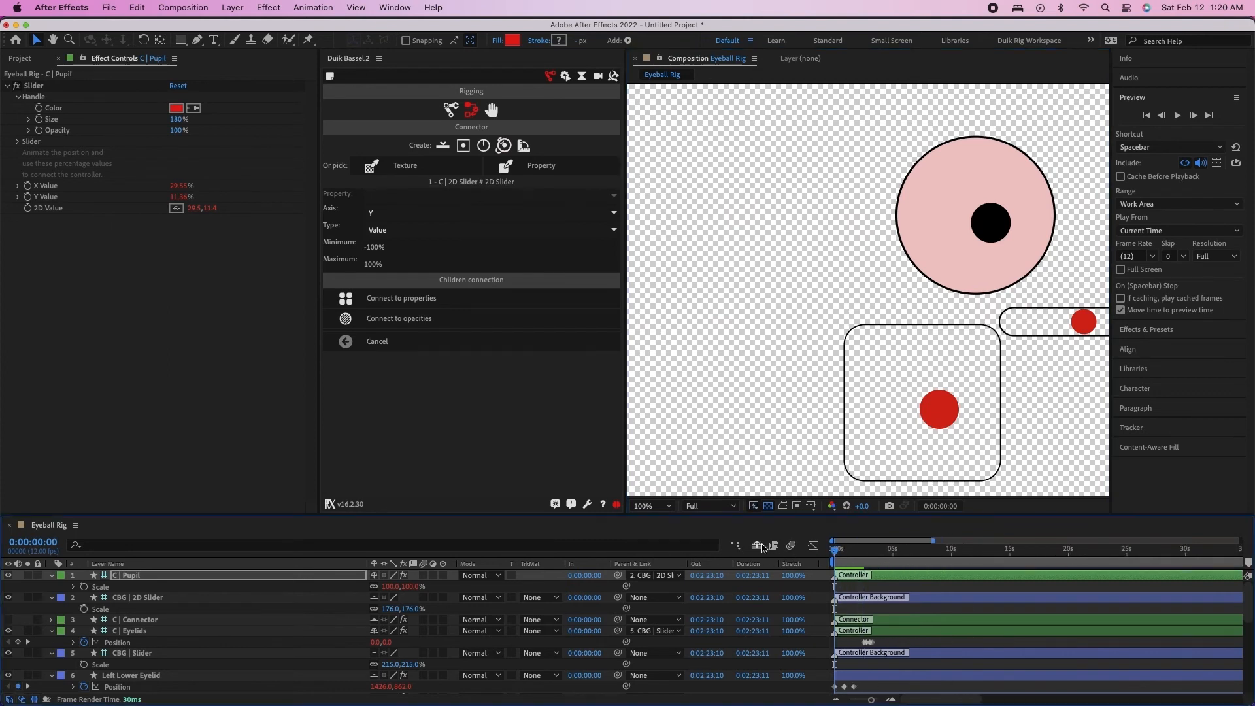
left_click(756, 545)
left_click(112, 621)
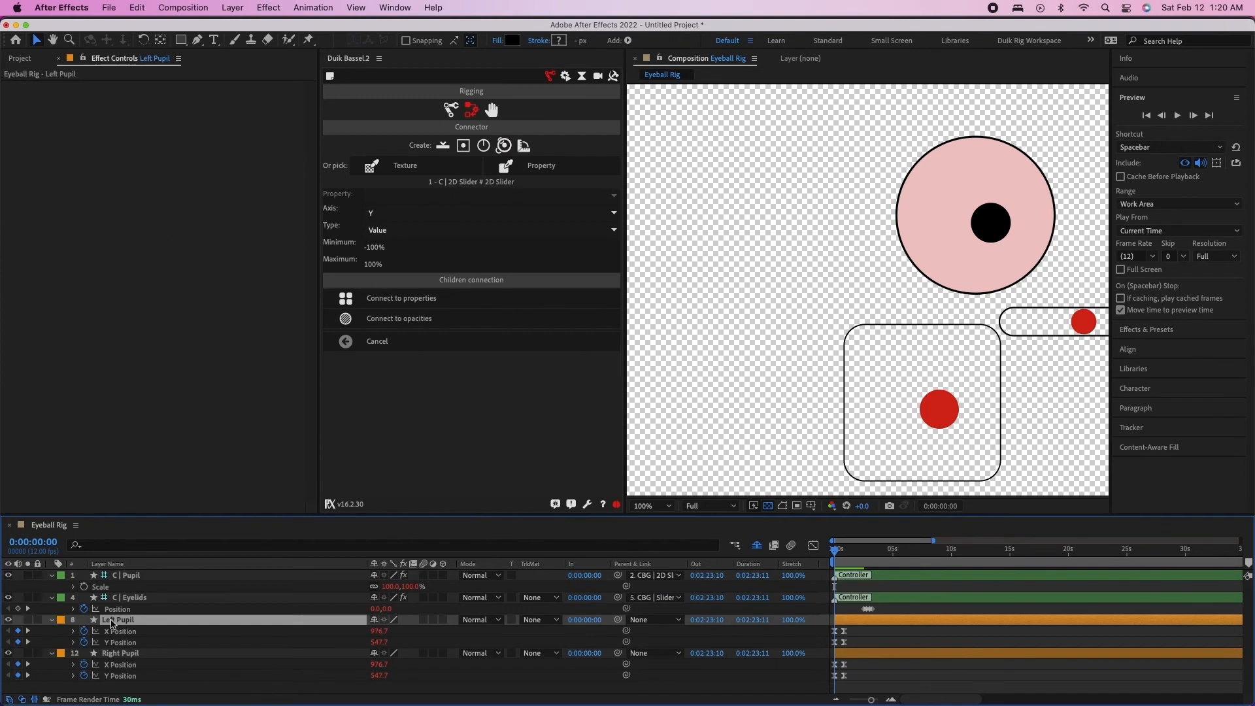
left_click(124, 655, "shift")
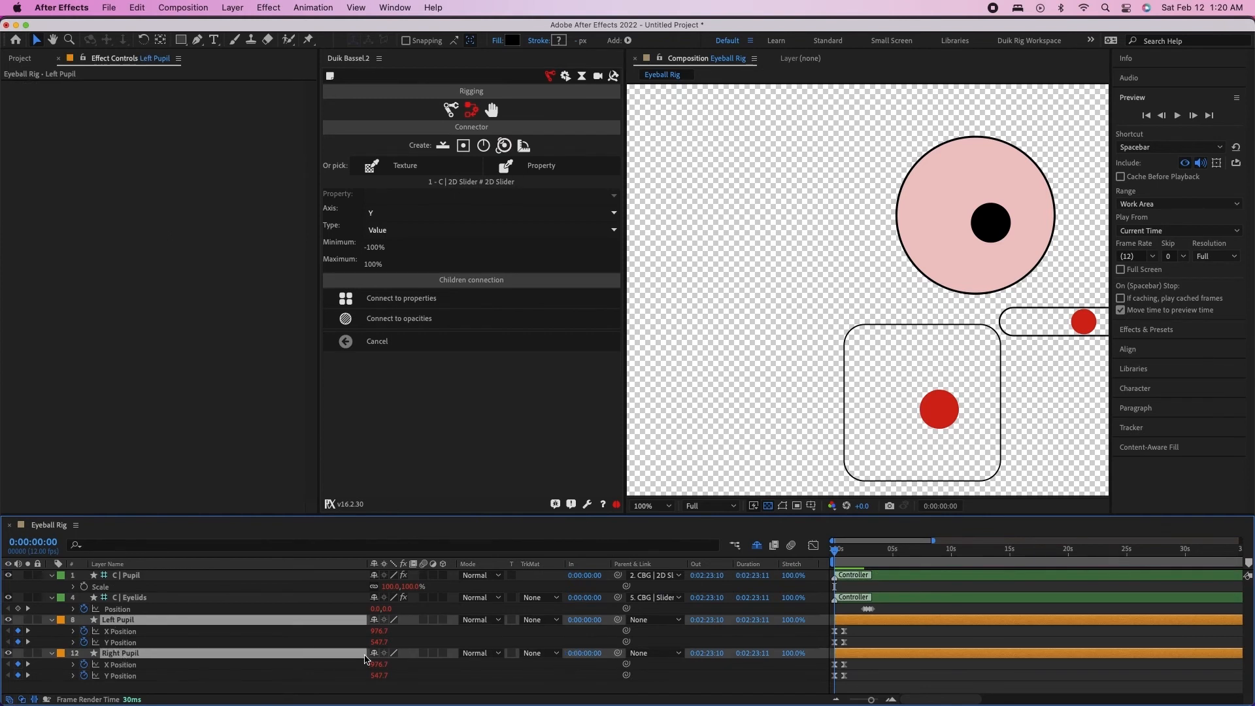
left_click(374, 653)
Start Position keyframing on the C | Pupil layer at 0:00:03:06, after the eyelid keyframes
left_click(156, 599)
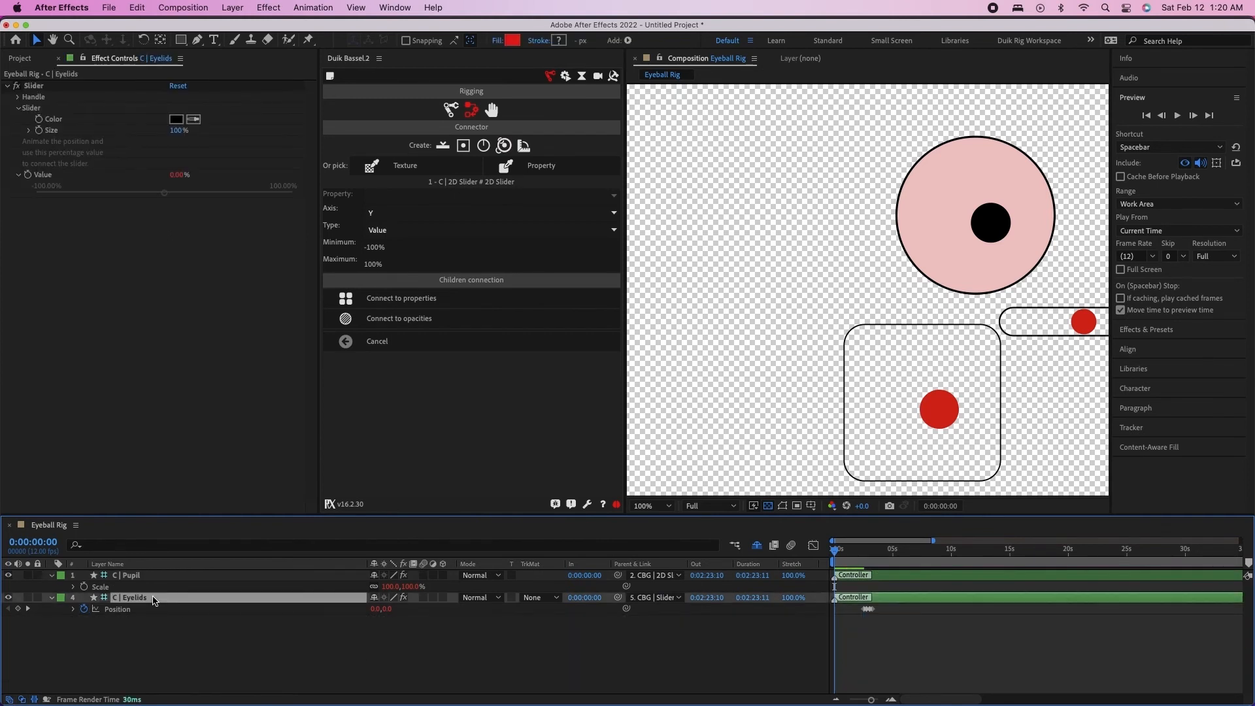
left_click(131, 576)
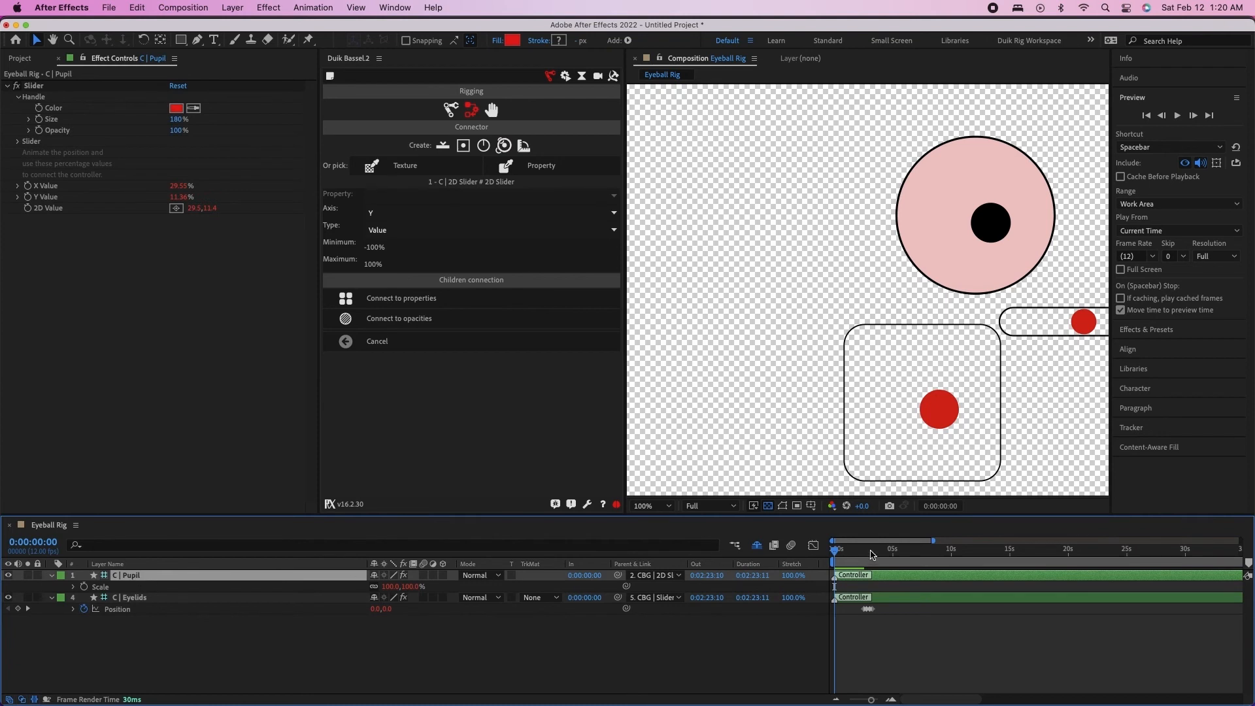
left_click(860, 552)
key("equal")
key("equal")
key("equal")
key("equal")
left_click_drag(860, 552, 1050, 557)
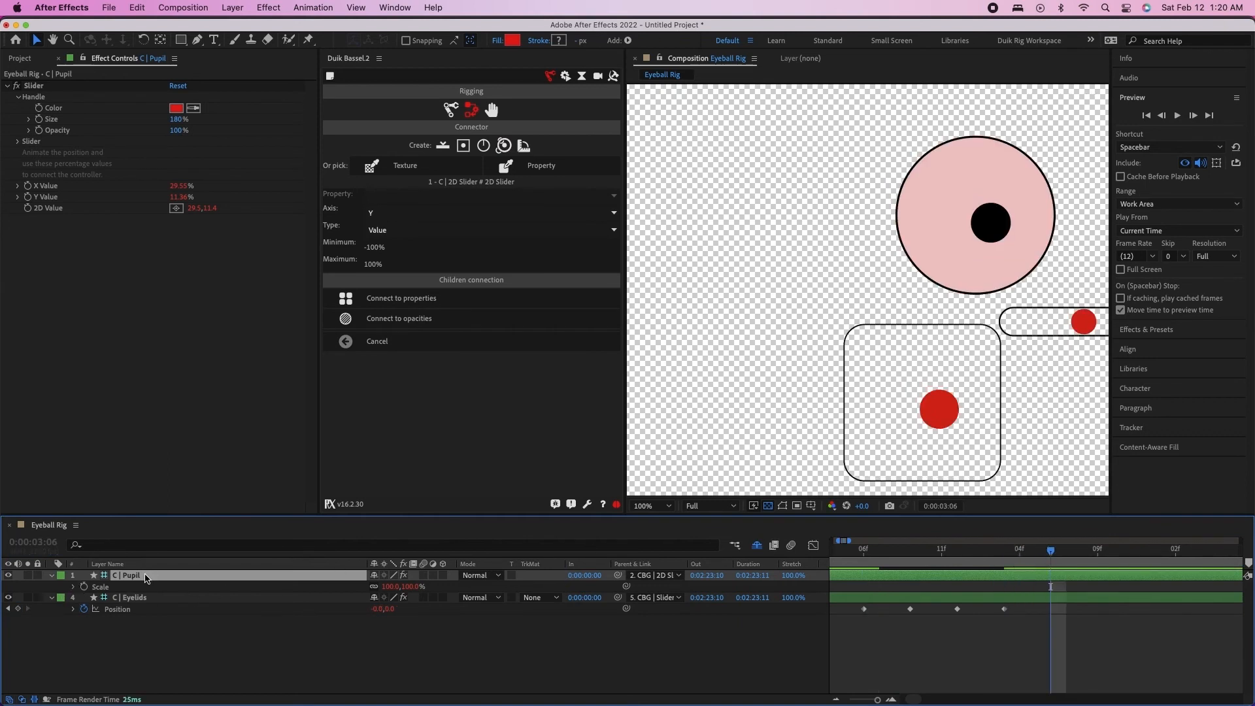
key("p")
left_click(84, 586)
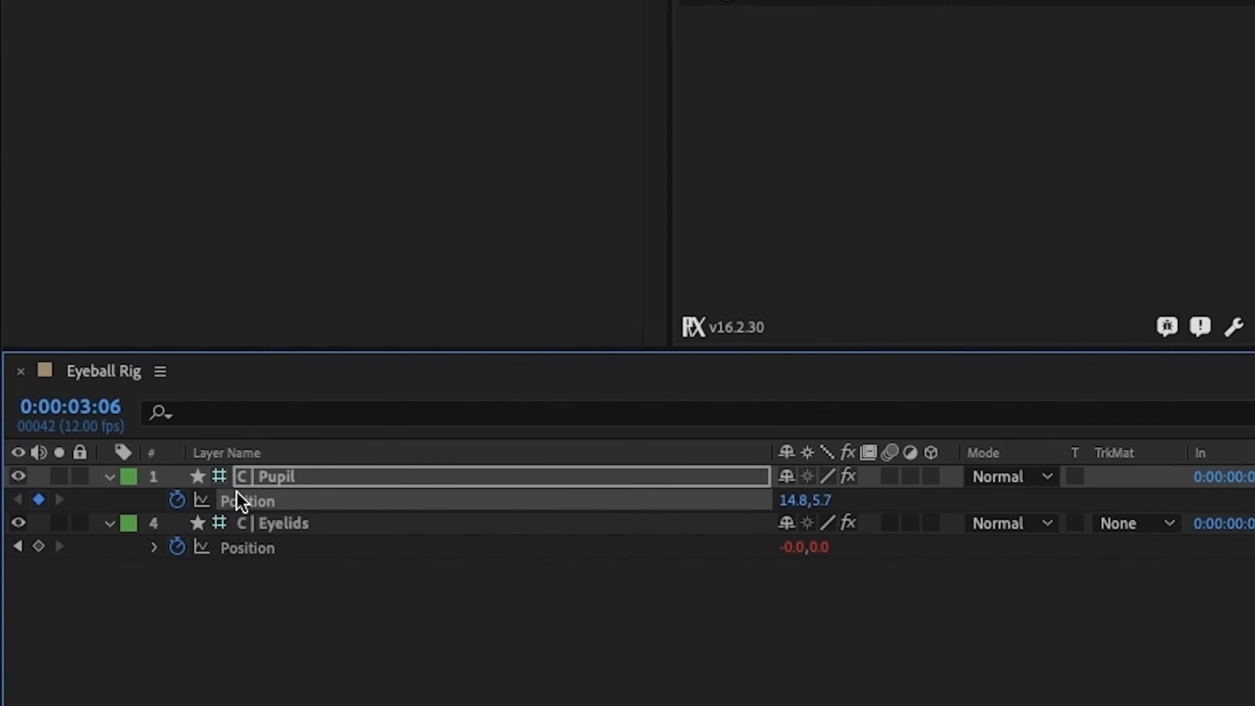
key("s")
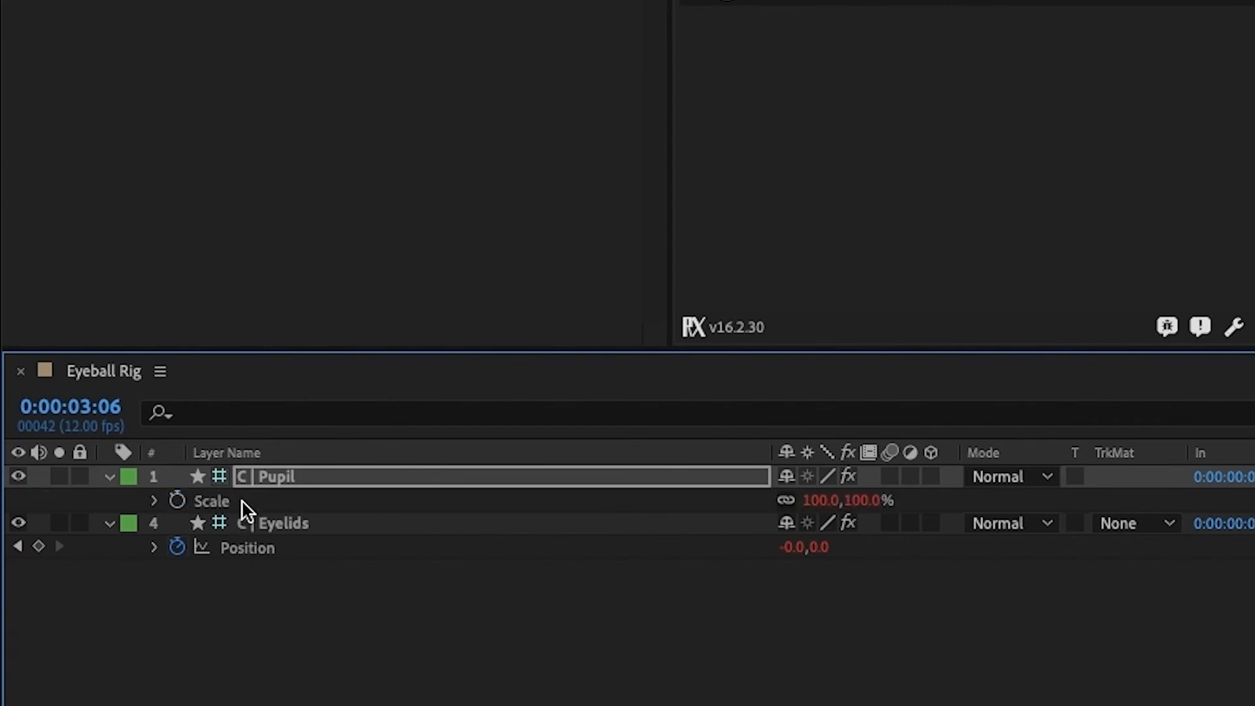
key("p")
left_click(245, 503)
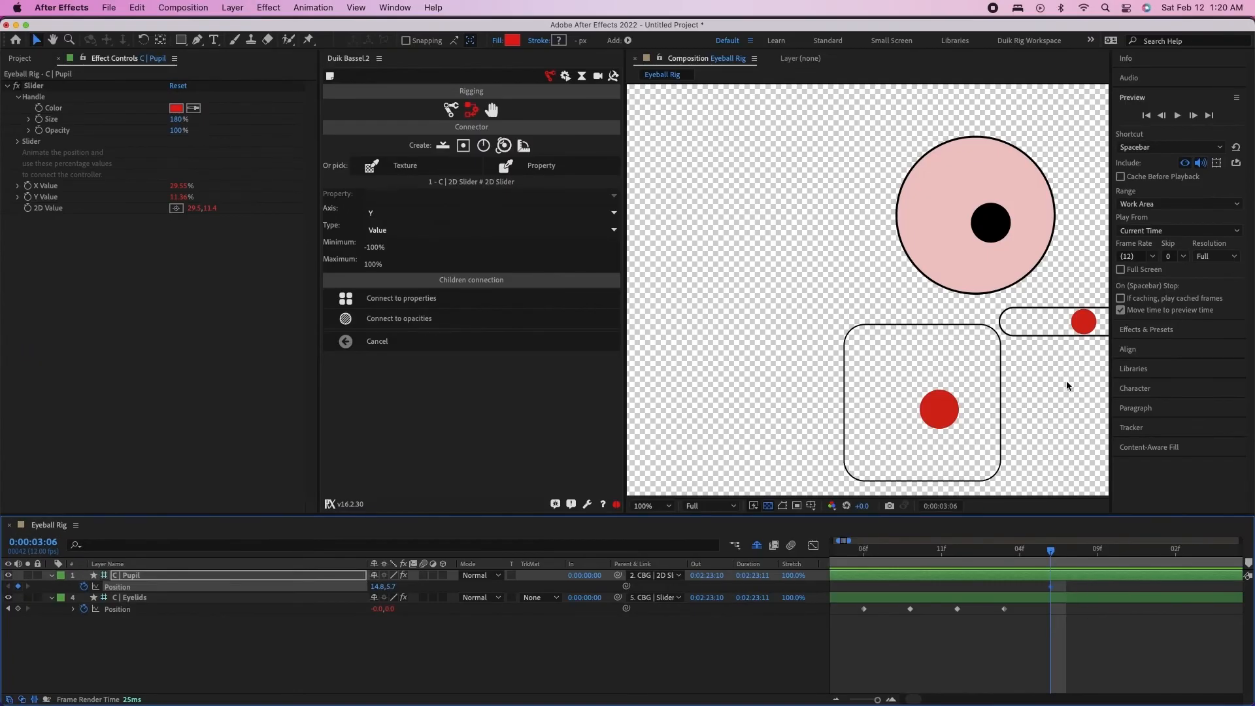
mouse_move(1051, 551)
left_mouse_down()
mouse_move(1079, 541)
mouse_move(1057, 543)
left_mouse_up()
At 0:00:03:09, keyframe the pupil controller at the upper-right corner of its box
key("h")
left_click_drag(1013, 350, 806, 351)
key("v")
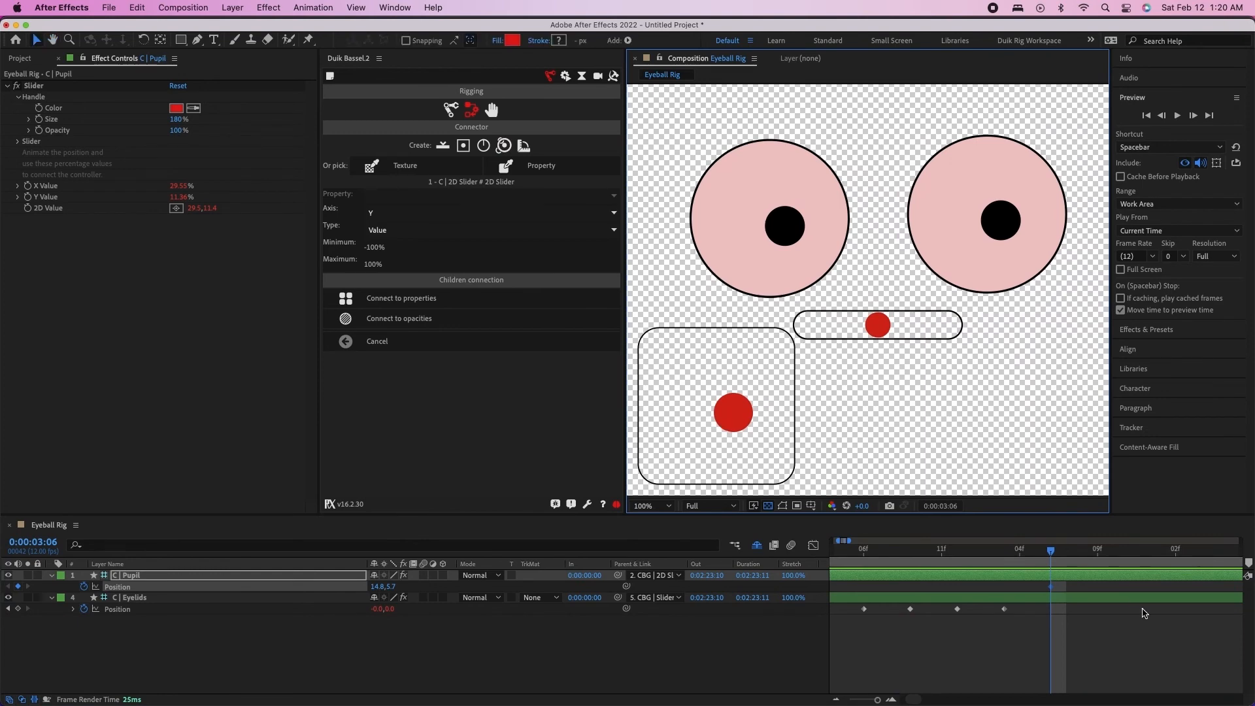
key("Page_Down")
key("Page_Down")
key("Page_Down")
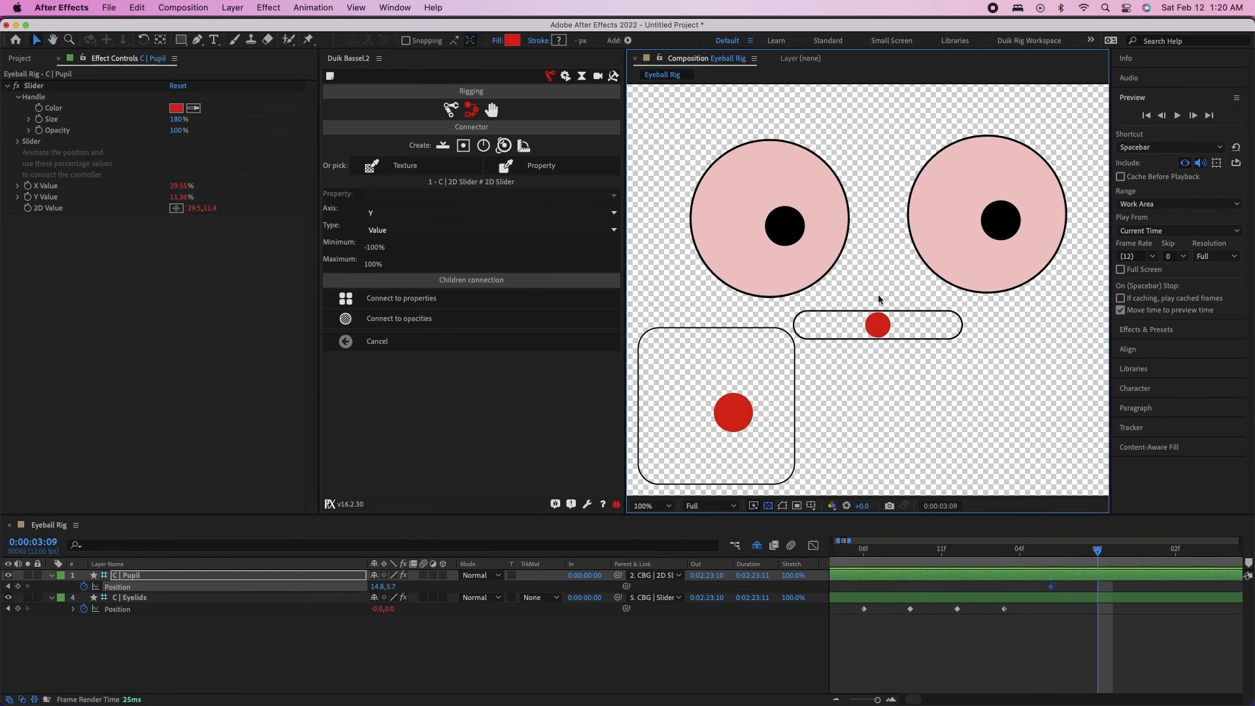
left_click_drag(731, 405, 807, 330)
Add a hold Position keyframe for C | Pupil at 0:00:05:05 with the controller still in the upper-right corner
key("Page_Down")
key("Page_Down")
key("Page_Down")
key("Page_Down")
key("Page_Down")
key("Page_Down")
key("Page_Down")
key("Page_Down")
key("Page_Down")
key("Page_Down")
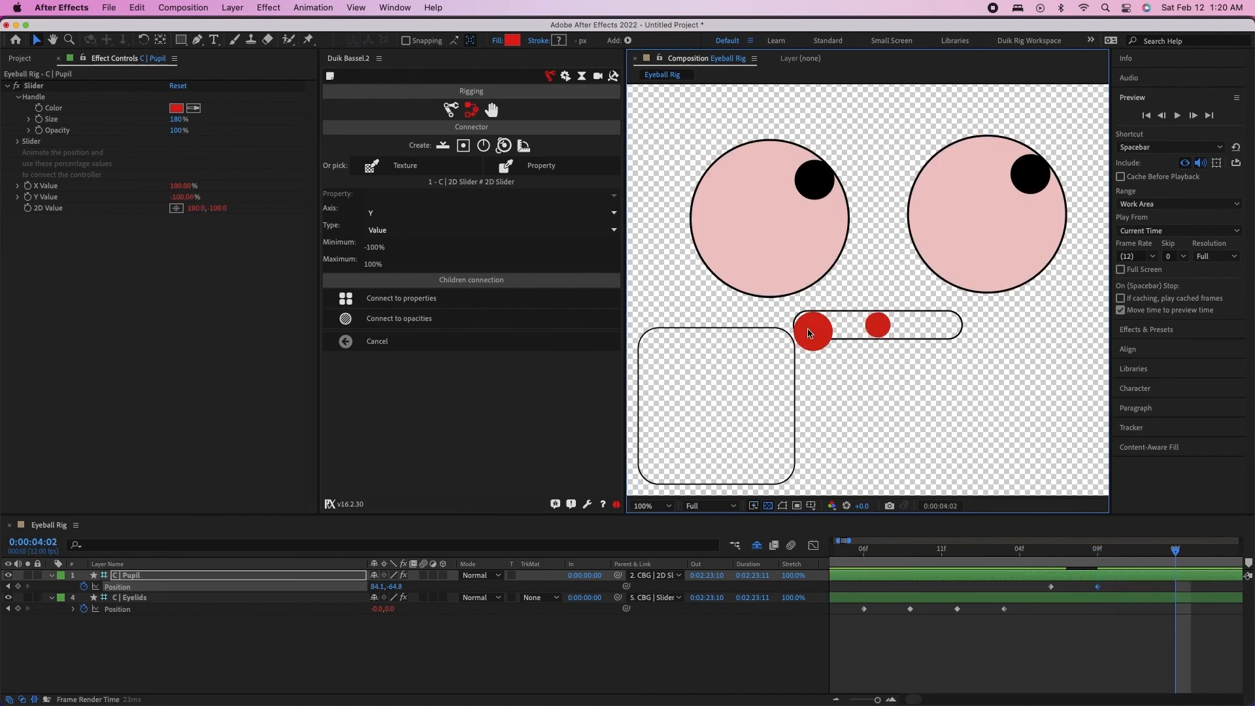
key("shift+Page_Down")
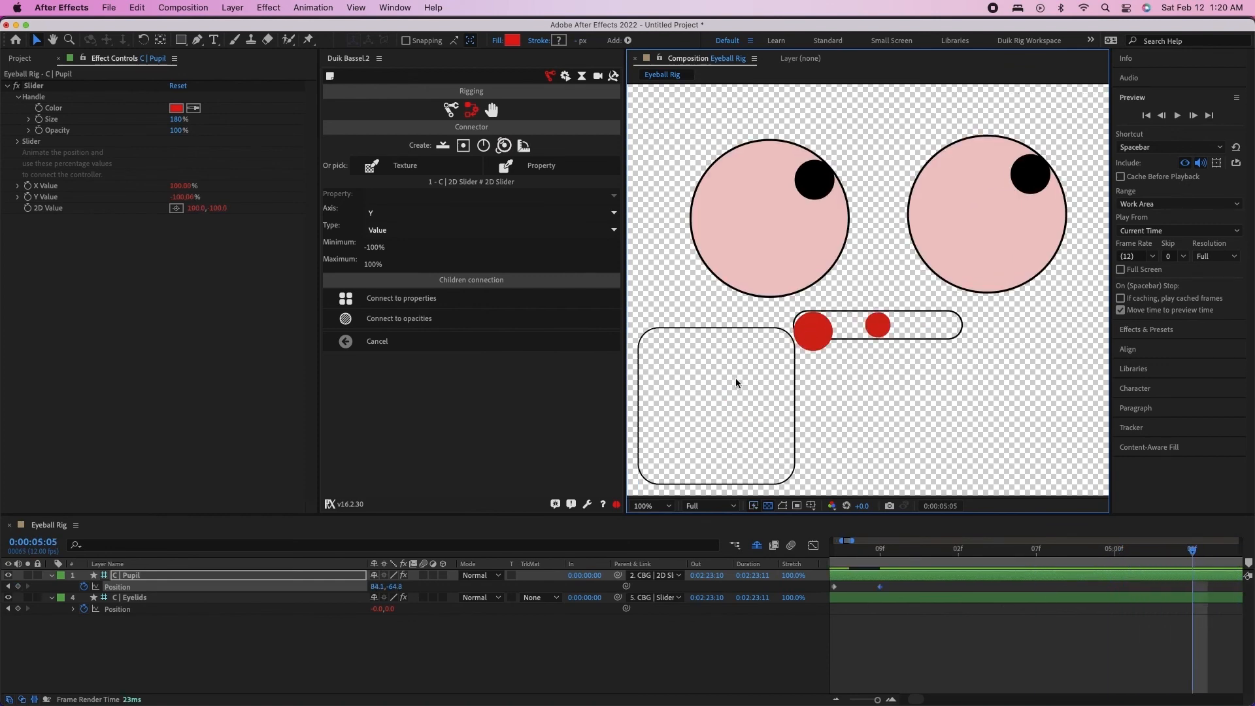
left_click(18, 587)
At 0:00:05:09, keyframe the pupil controller at the middle of the box's left edge
key("Page_Down")
key("Page_Down")
key("Page_Down")
key("Page_Down")
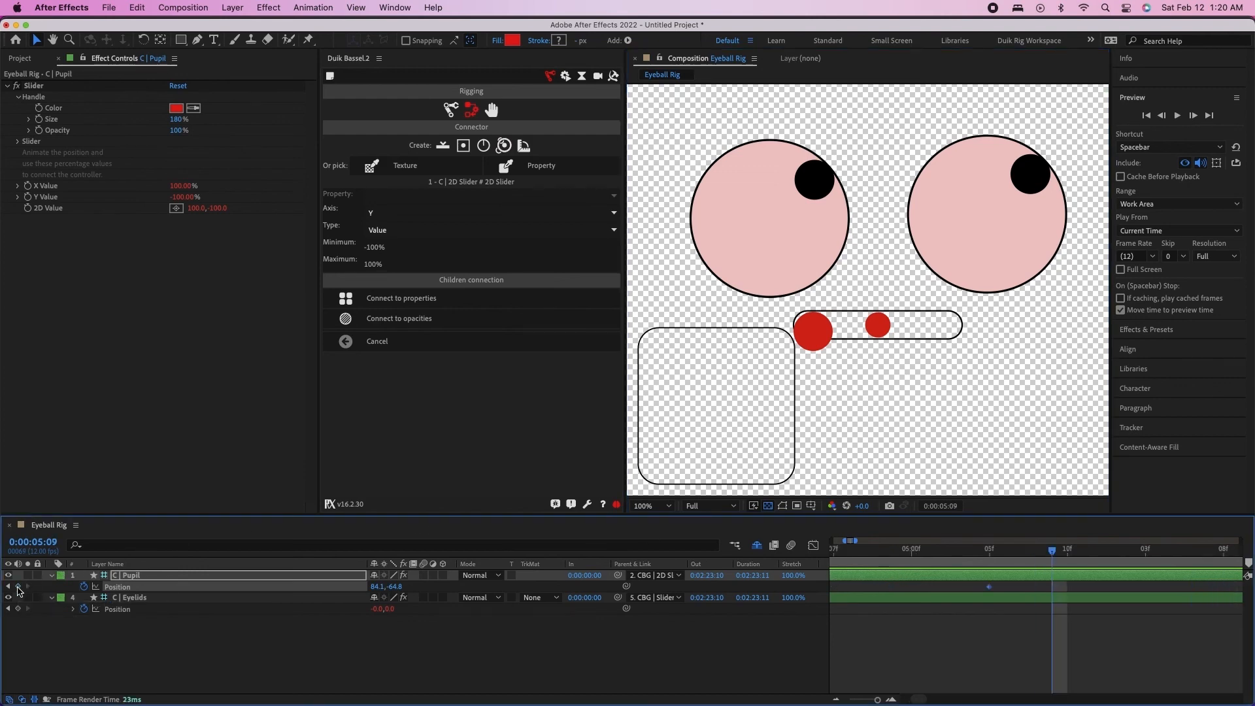
left_click_drag(810, 337, 738, 407)
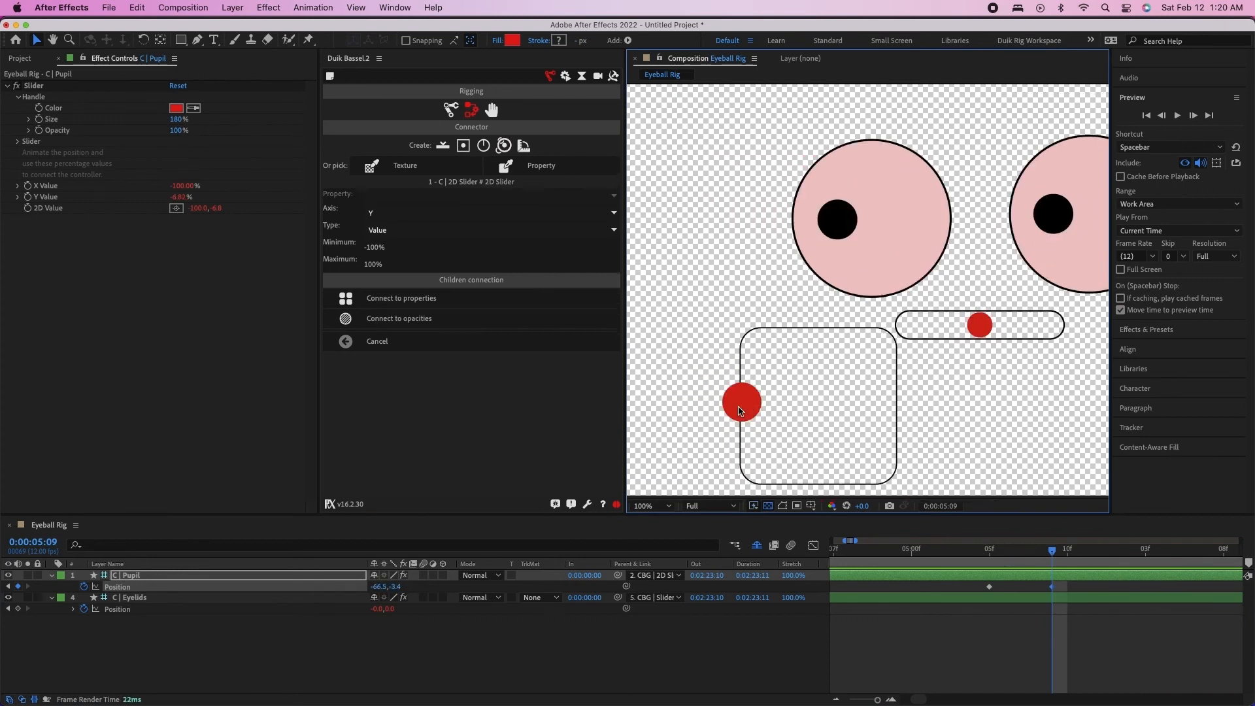
Hold the C | Pupil position with a keyframe at 0:00:08:03, and move the controller near the box's centre at 0:00:08:06
left_click(1052, 587)
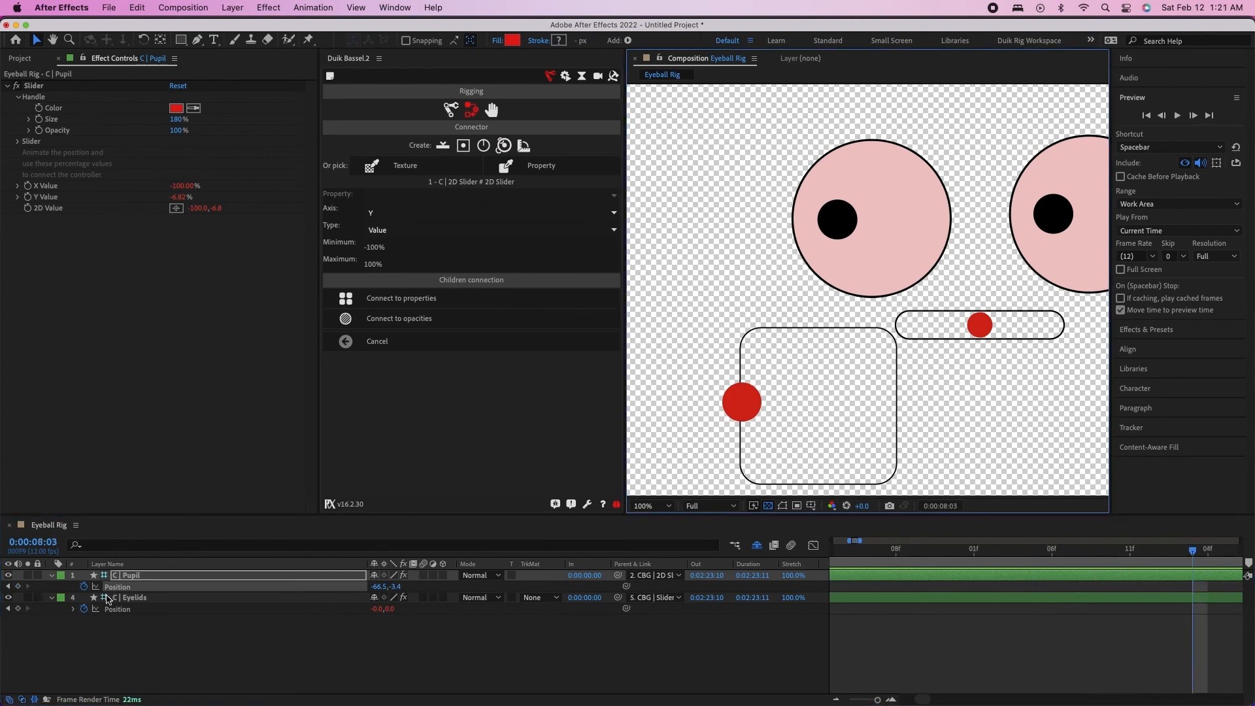
left_click(18, 587)
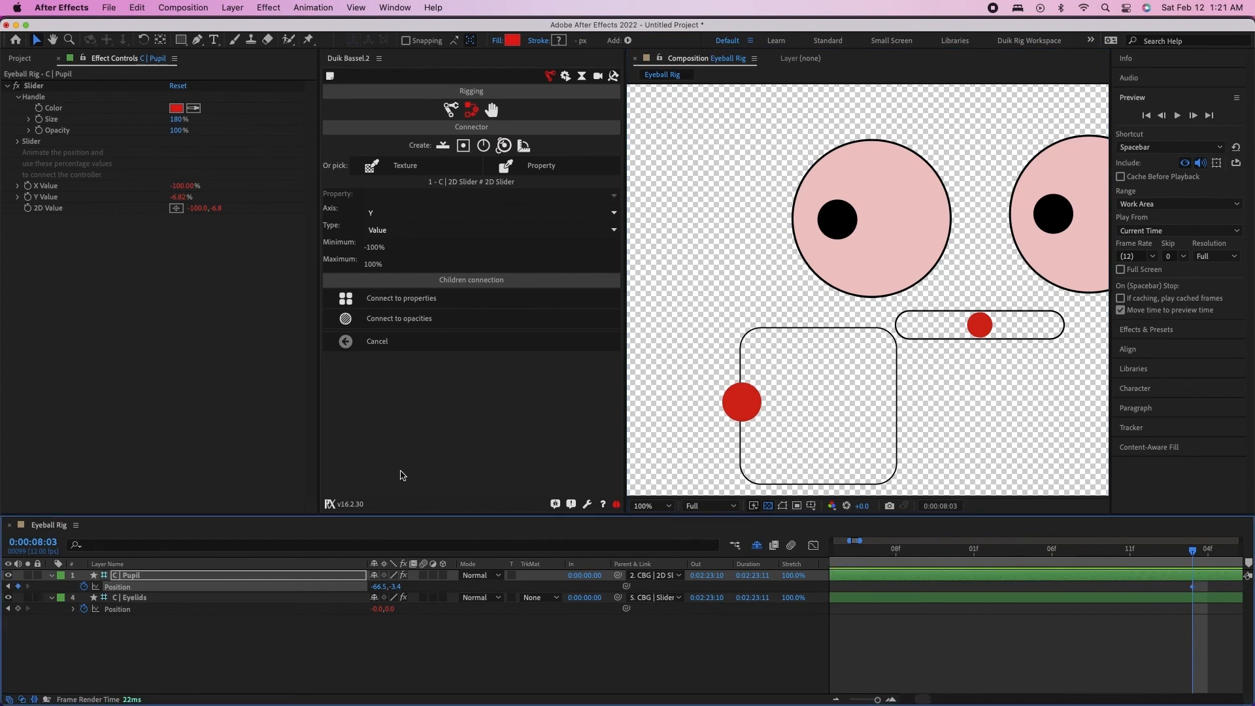
key("space")
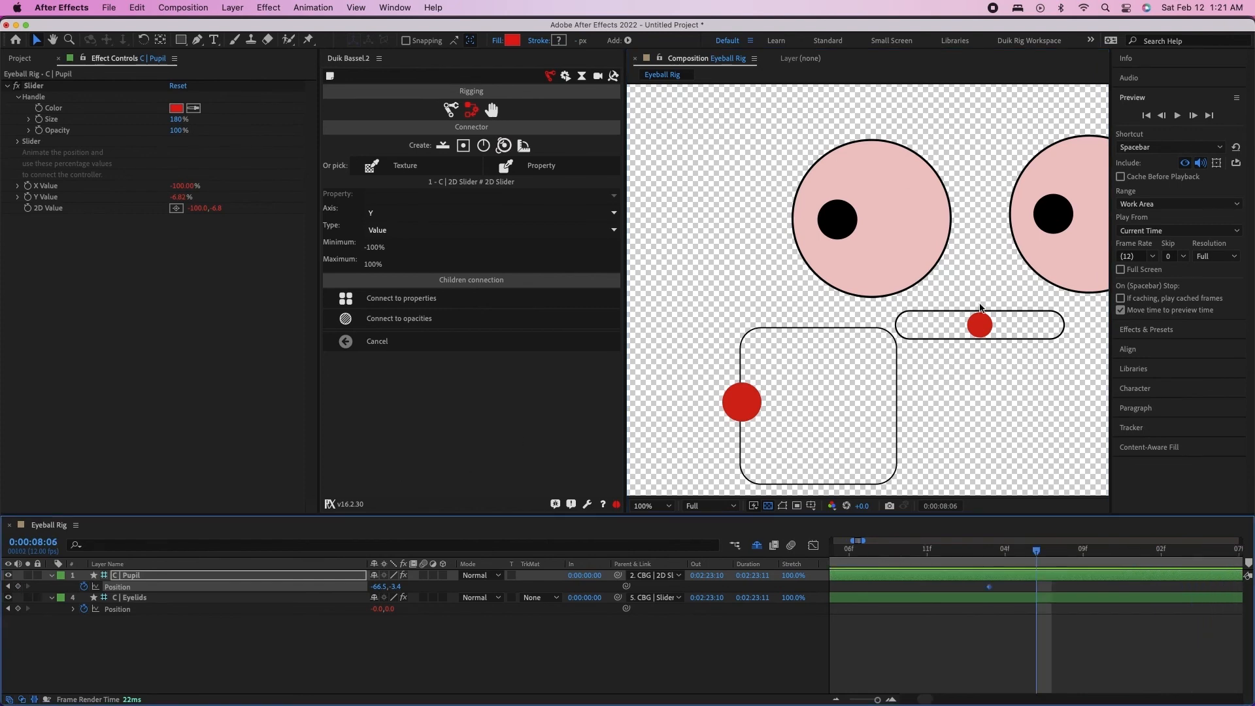
left_click_drag(745, 406, 809, 407)
Copy the C | Eyelids blink Position keyframes and paste them at 0:00:04:05, during the pupil's upper-right hold
key("minus")
key("minus")
key("minus")
key("minus")
key("minus")
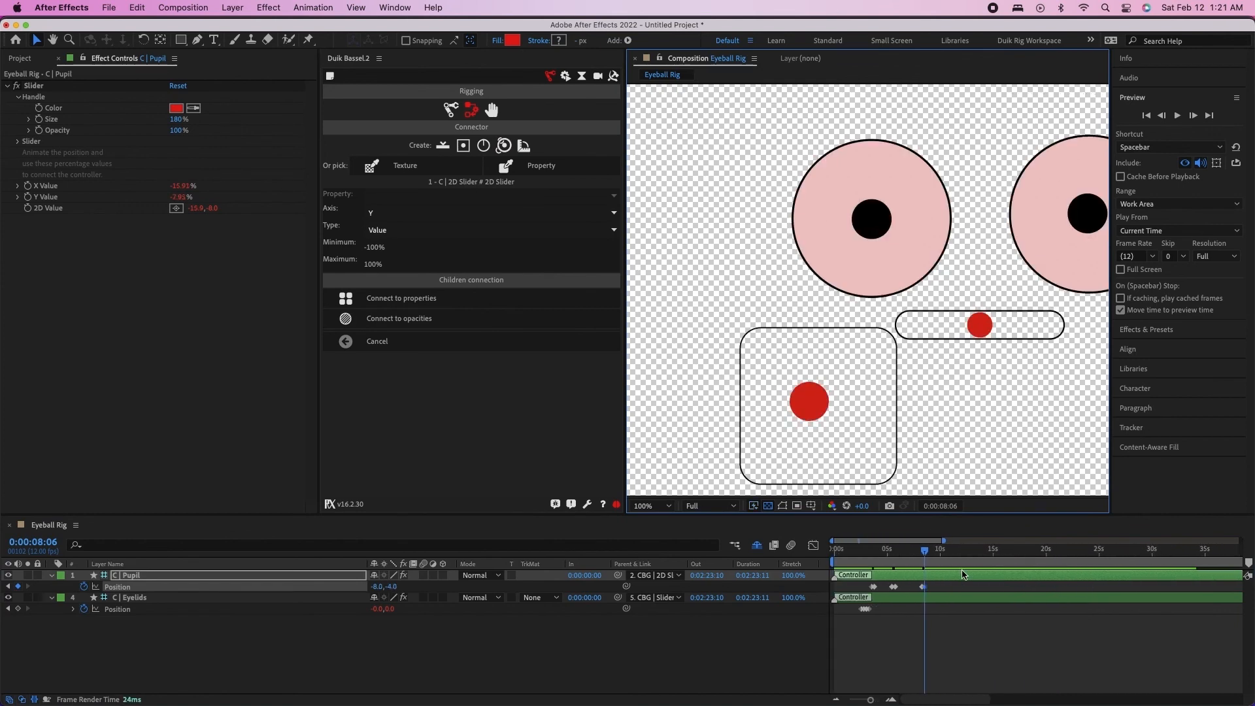
mouse_move(878, 554)
left_mouse_down()
mouse_move(865, 554)
mouse_move(881, 560)
left_mouse_up()
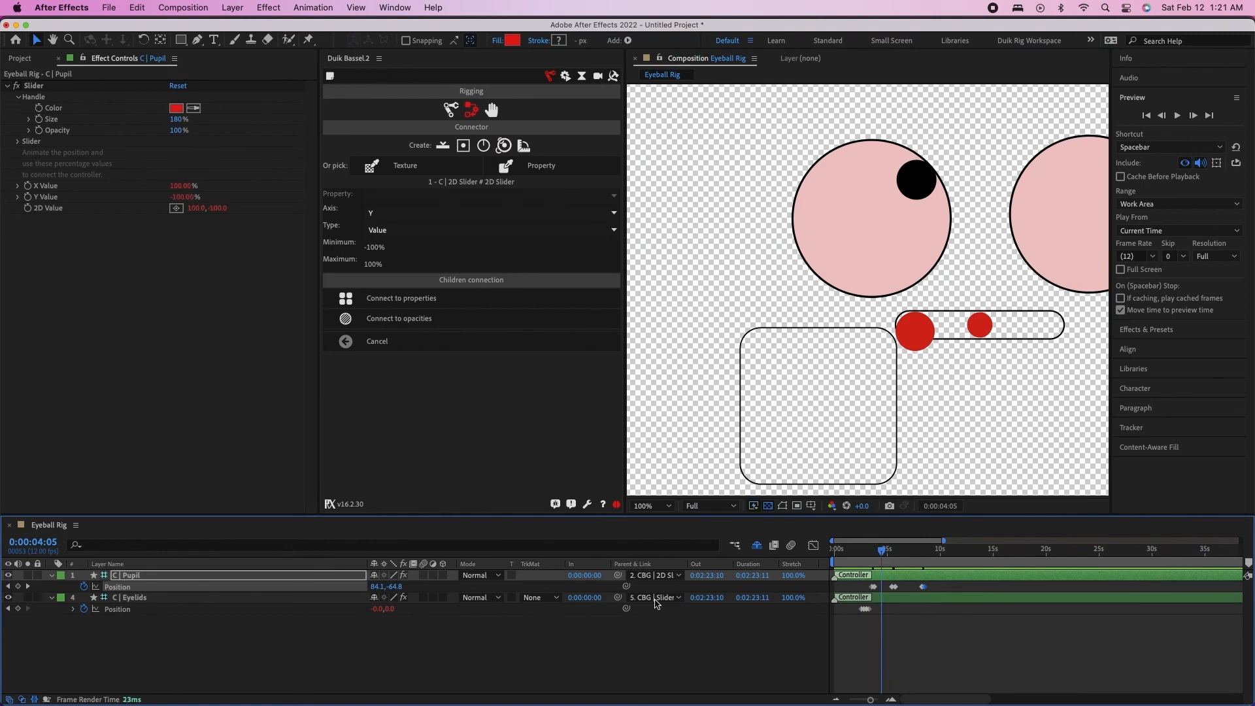
left_click_drag(877, 612, 850, 612)
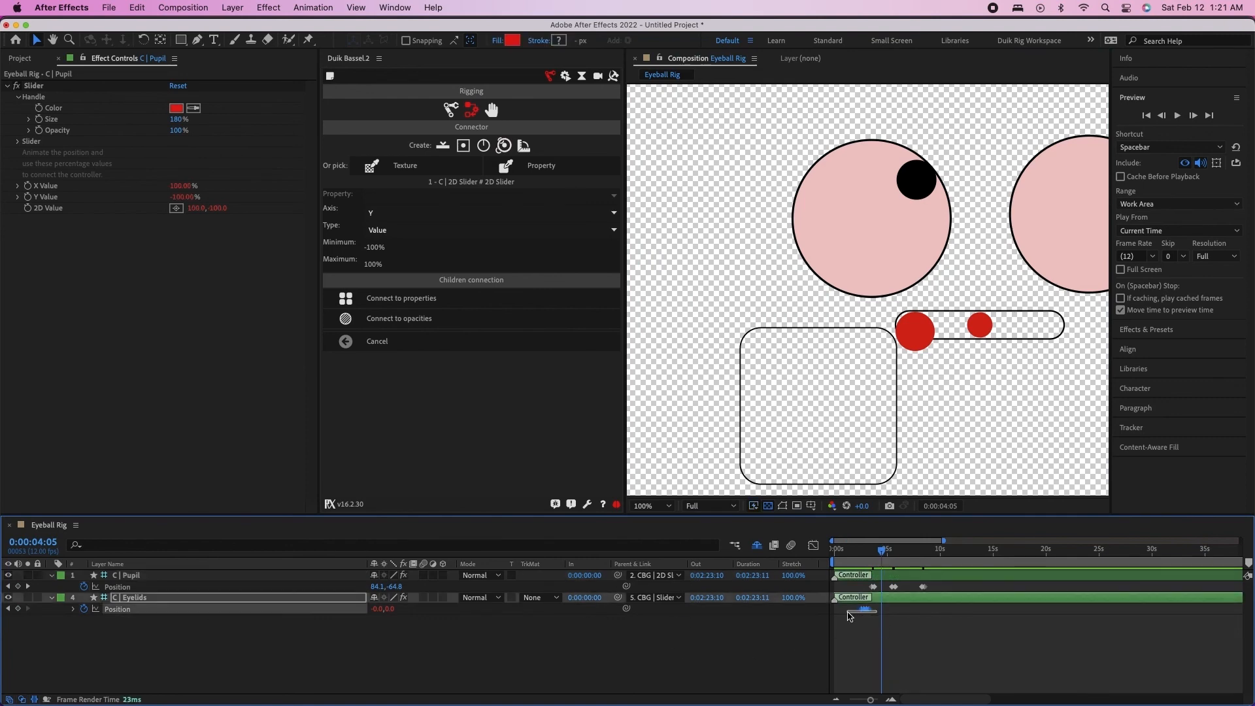
key("ctrl+c")
key("ctrl+v")
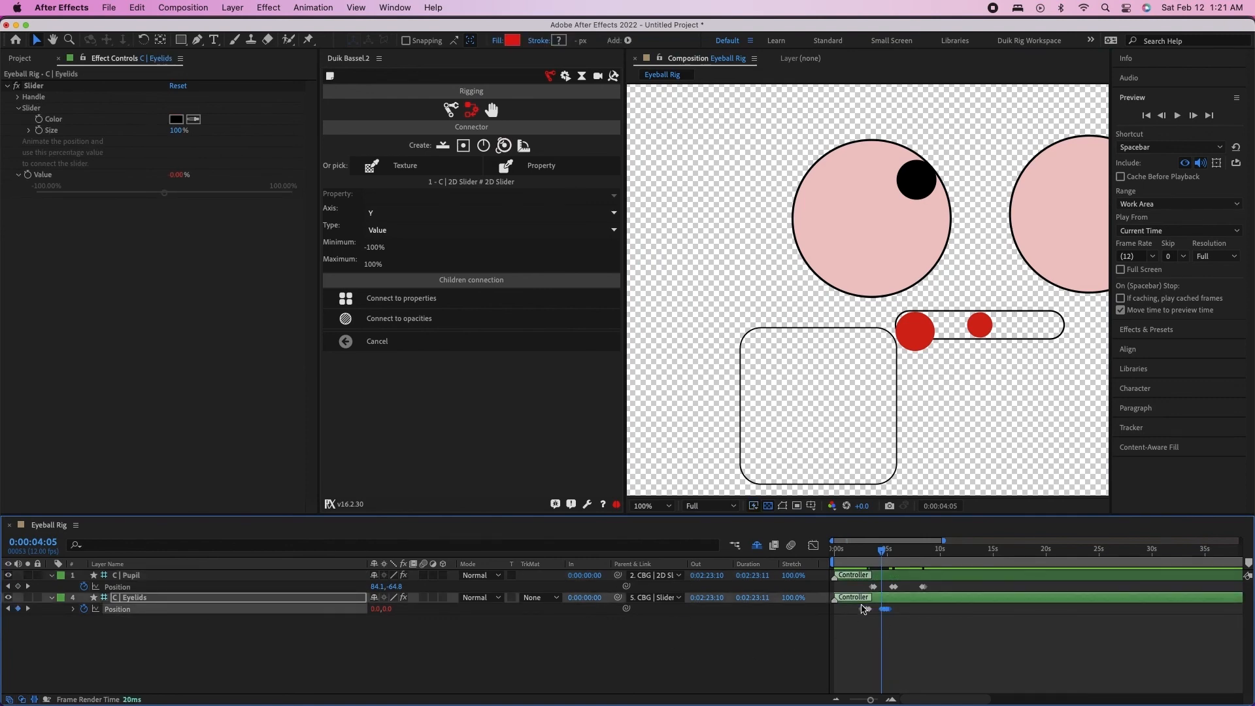
Paste another copy of the blink keyframes between 0:00:06 and 0:00:07, while the pupils look left
left_click(878, 557)
left_click_drag(878, 557, 916, 560)
key("ctrl+v")
At 0:00:07:09, keyframe the C | Eyelids controller at the right end of its slider, value 100%
left_click(694, 666)
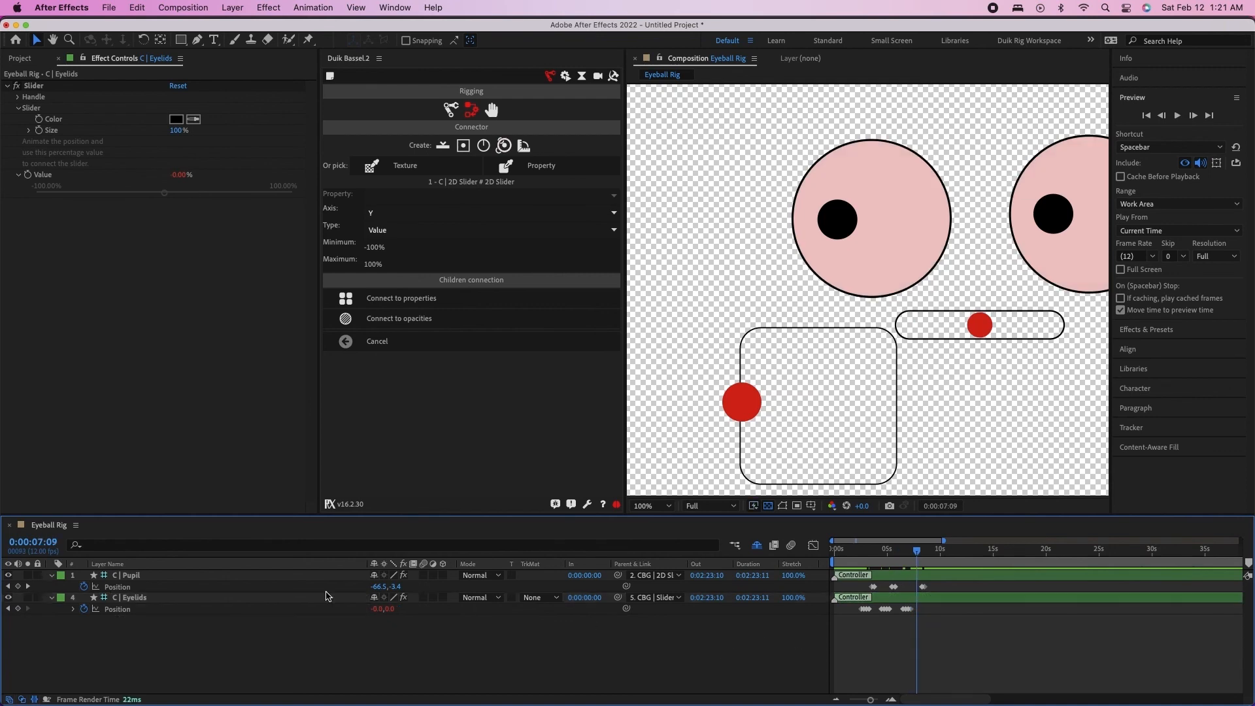
left_click(17, 609)
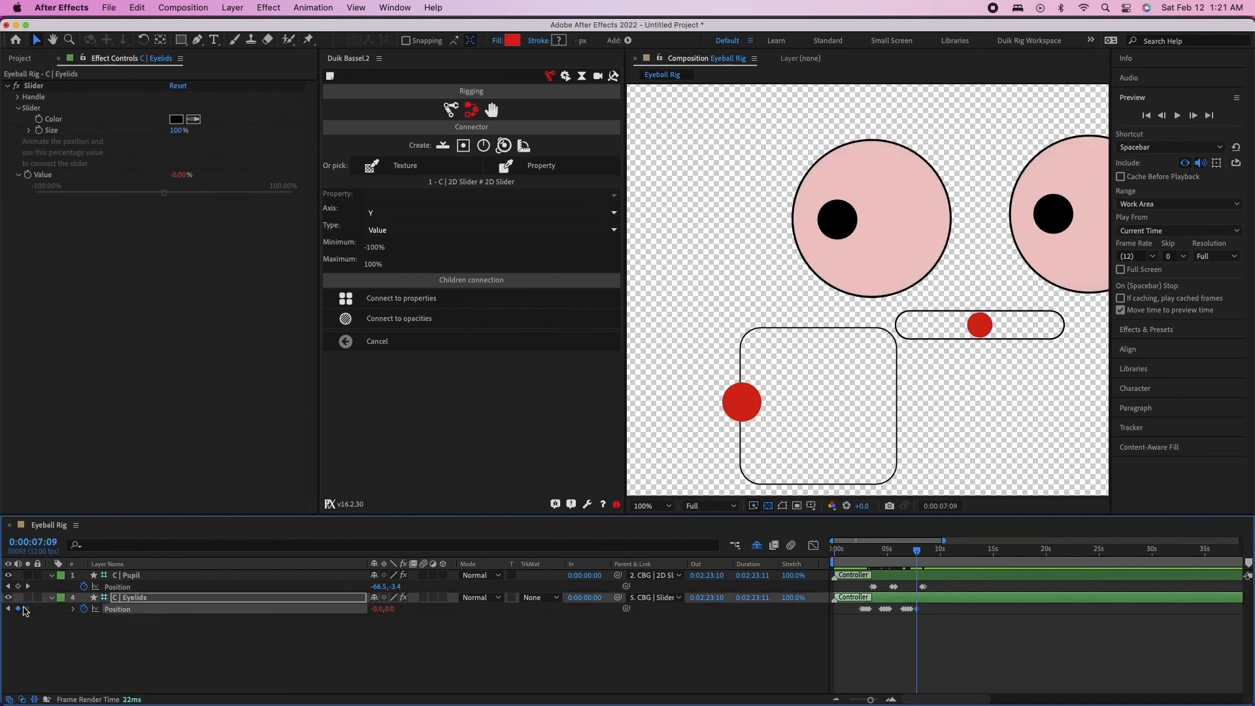
left_click_drag(978, 325, 1062, 334)
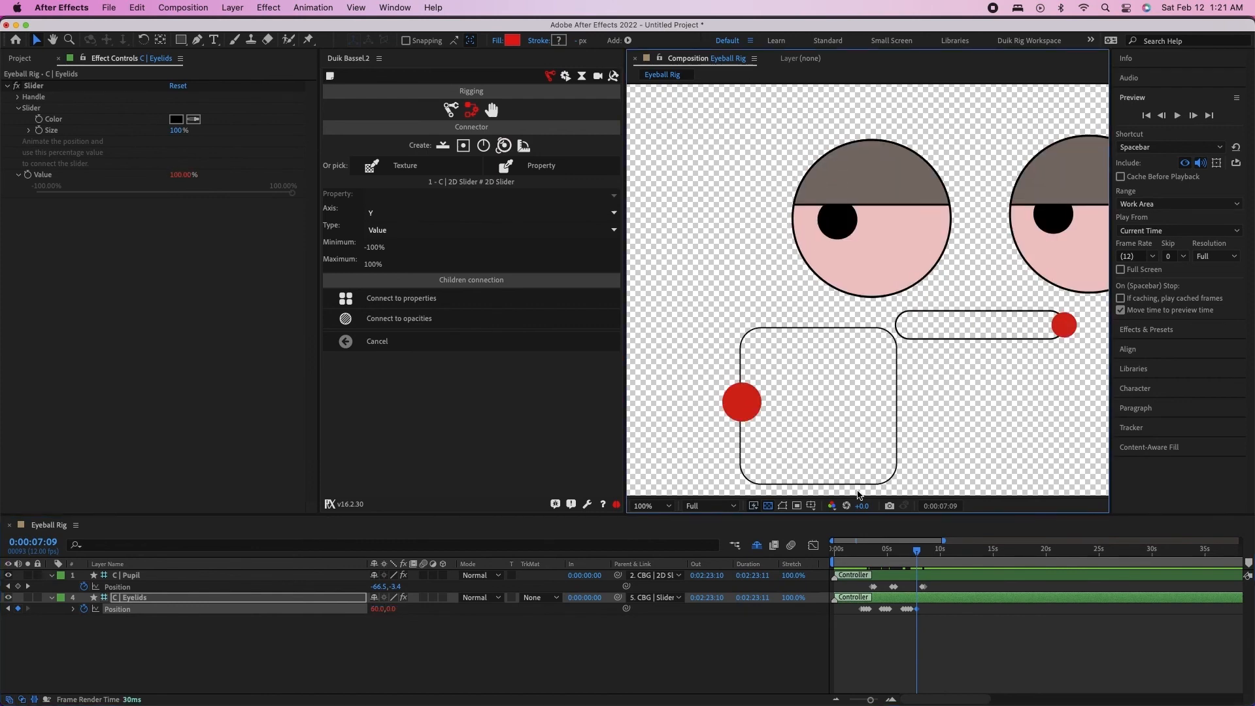
Check the half-closed eyes at 0:00:09:03, and play the whole eye animation from the start
left_click_drag(917, 551, 934, 553)
key("comma")
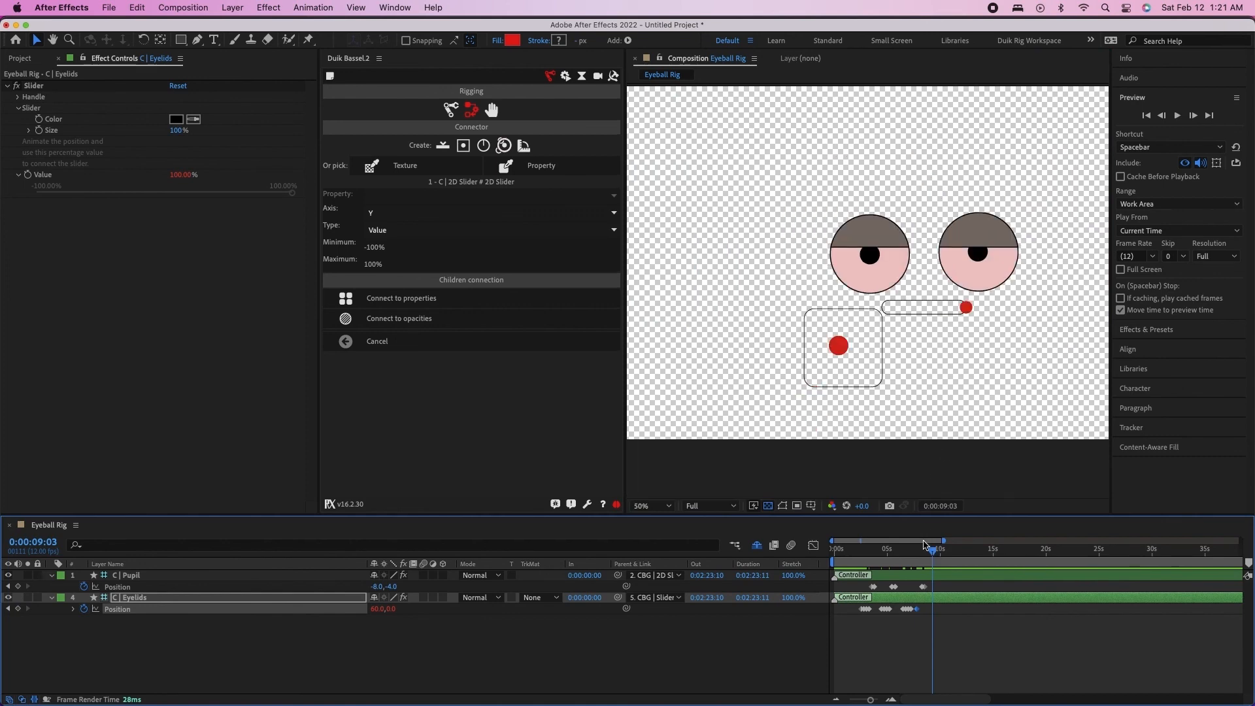
key("Home")
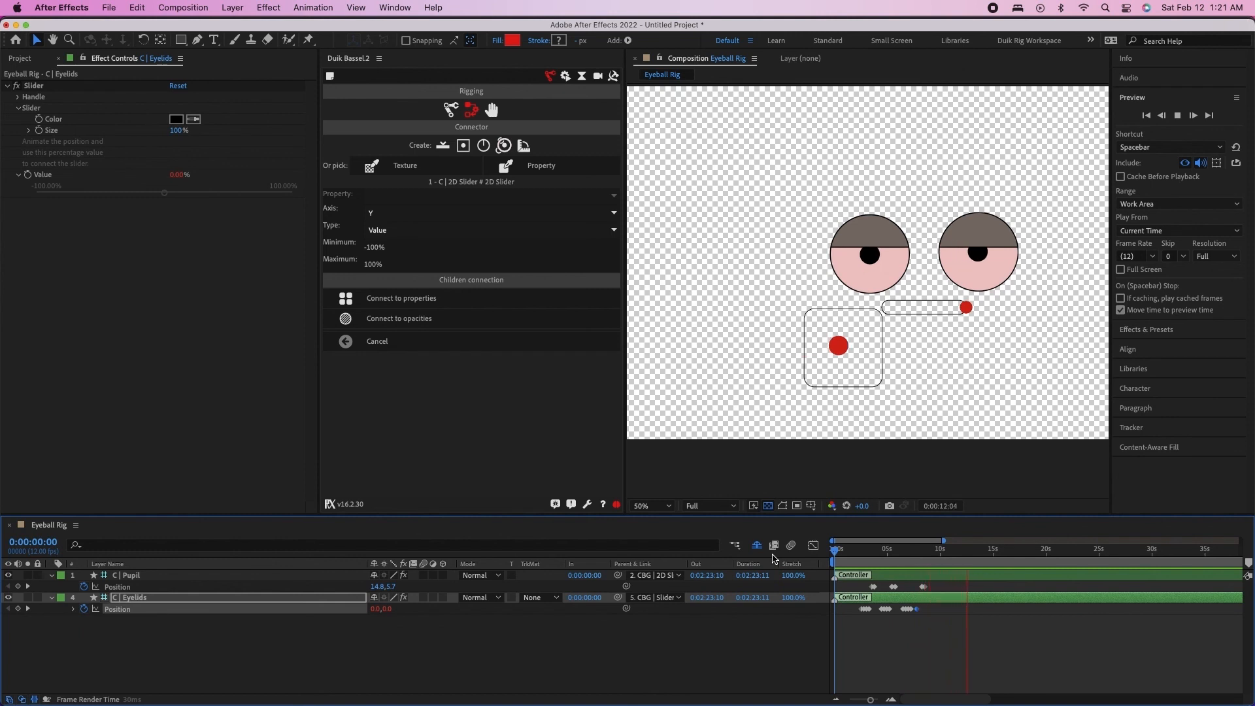
key("space")
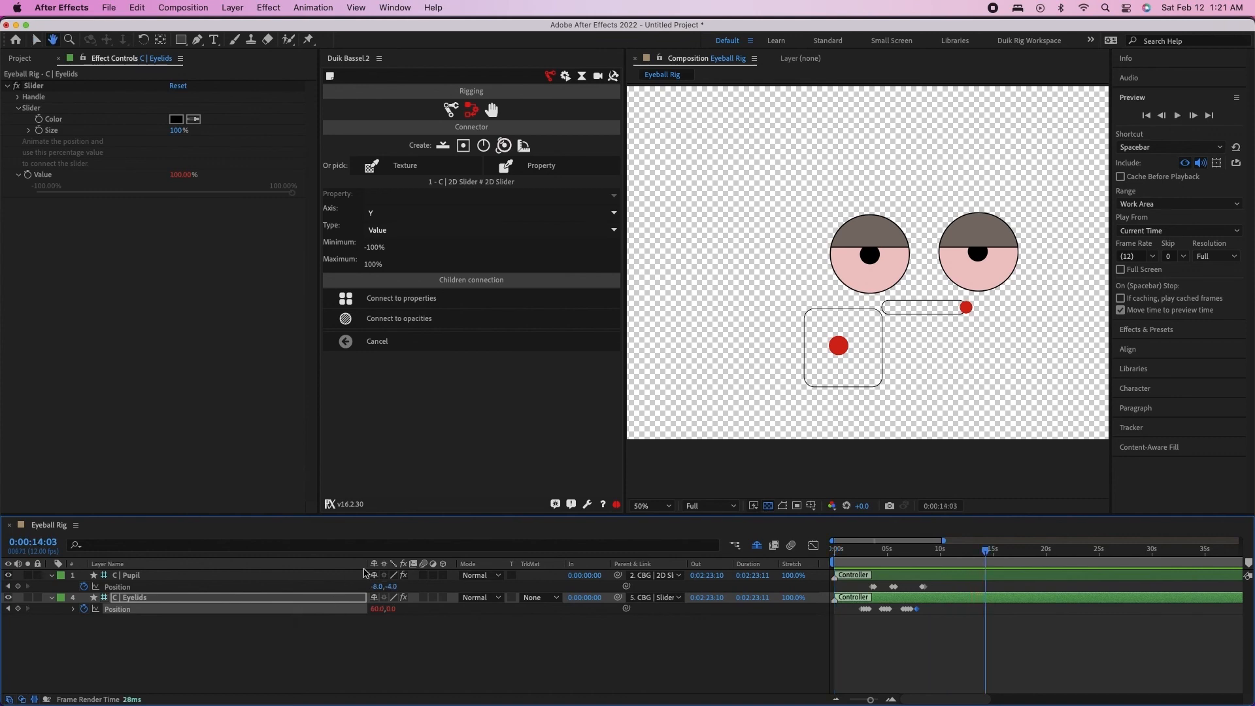
Collapse the keyframed properties of the C | Eyelids and C | Pupil layers
left_click(52, 602)
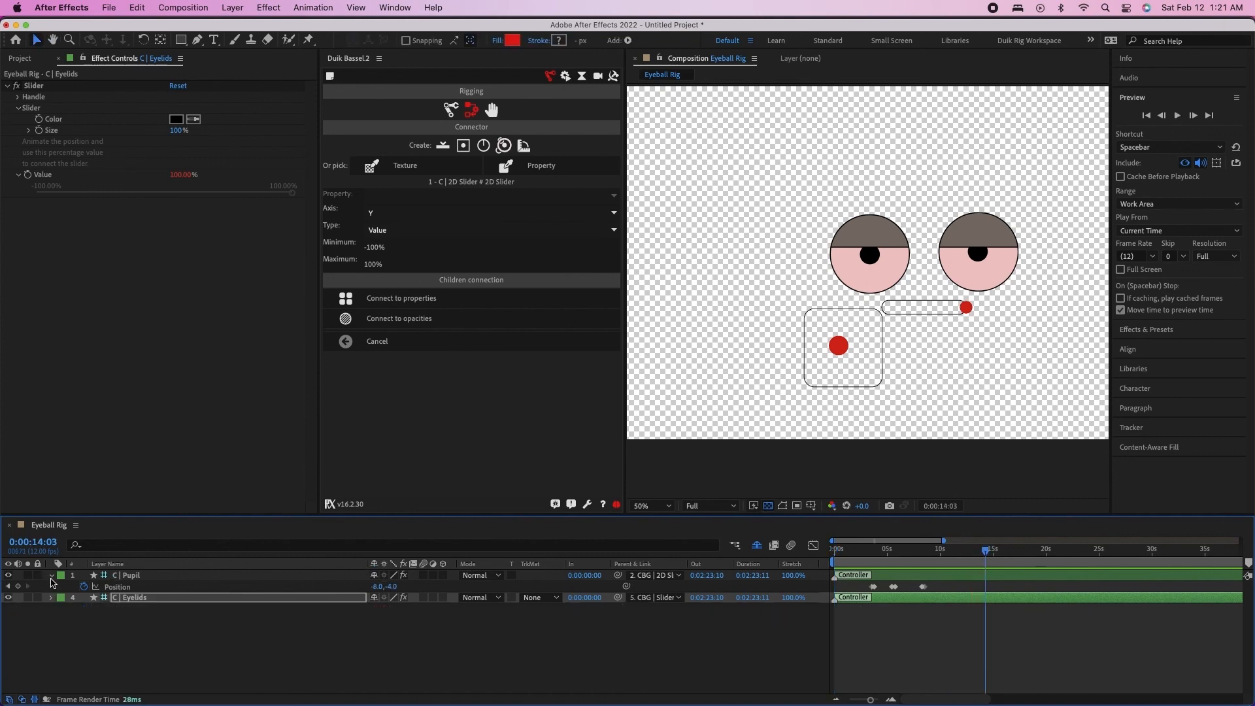
left_click(52, 575)
left_click(52, 586)
left_click(93, 242)
Create a new 1920 x 1080, 12 fps composition named Face
left_click(221, 5)
left_click(198, 10)
left_click(198, 10)
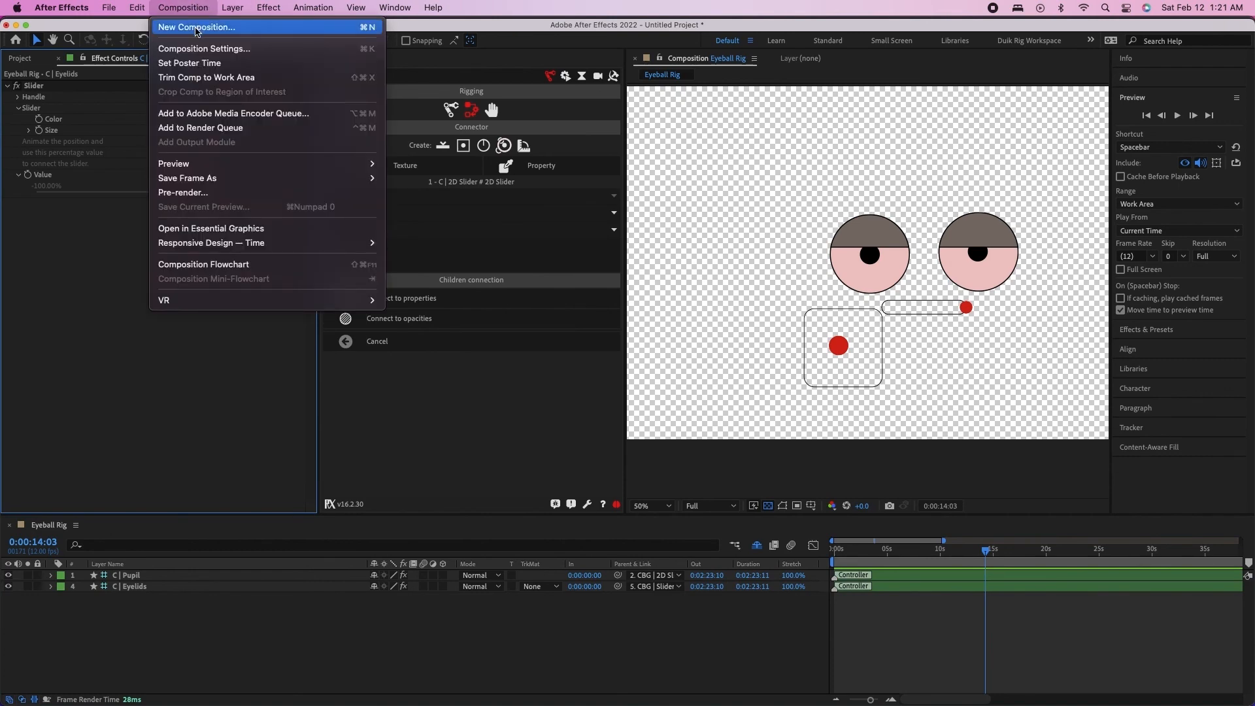
left_click(196, 28)
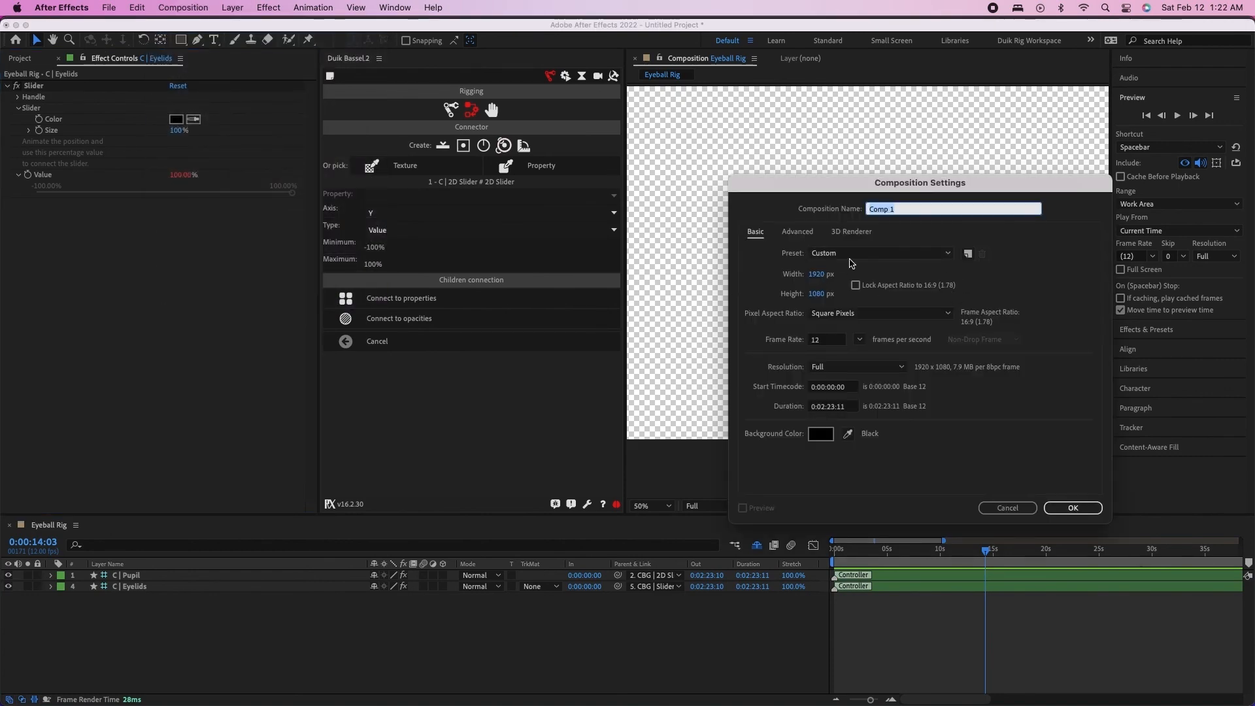
type("Face")
key("Return")
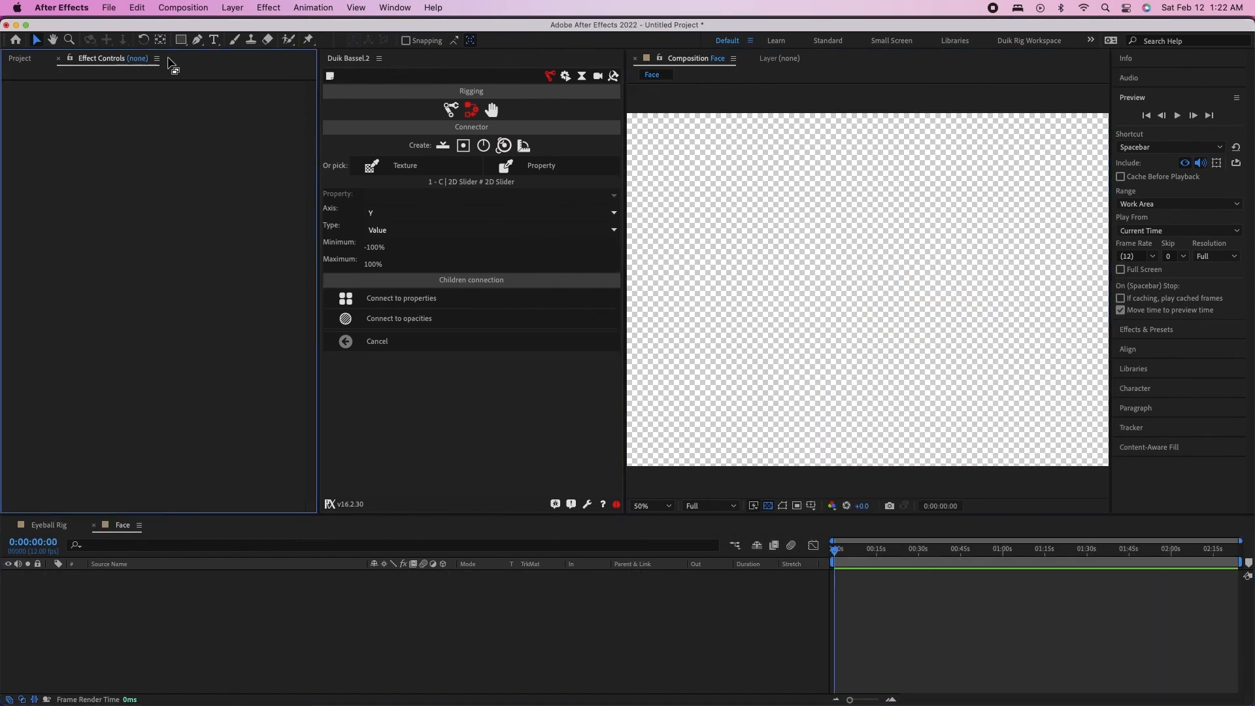
Draw a large, nearly square grey-brown rectangle in the middle of the Face composition as the head
left_click(179, 41)
mouse_move(748, 178)
left_mouse_down()
mouse_move(926, 361)
mouse_move(1025, 439)
mouse_move(1016, 462)
mouse_move(1009, 428)
left_mouse_up()
left_click(545, 649)
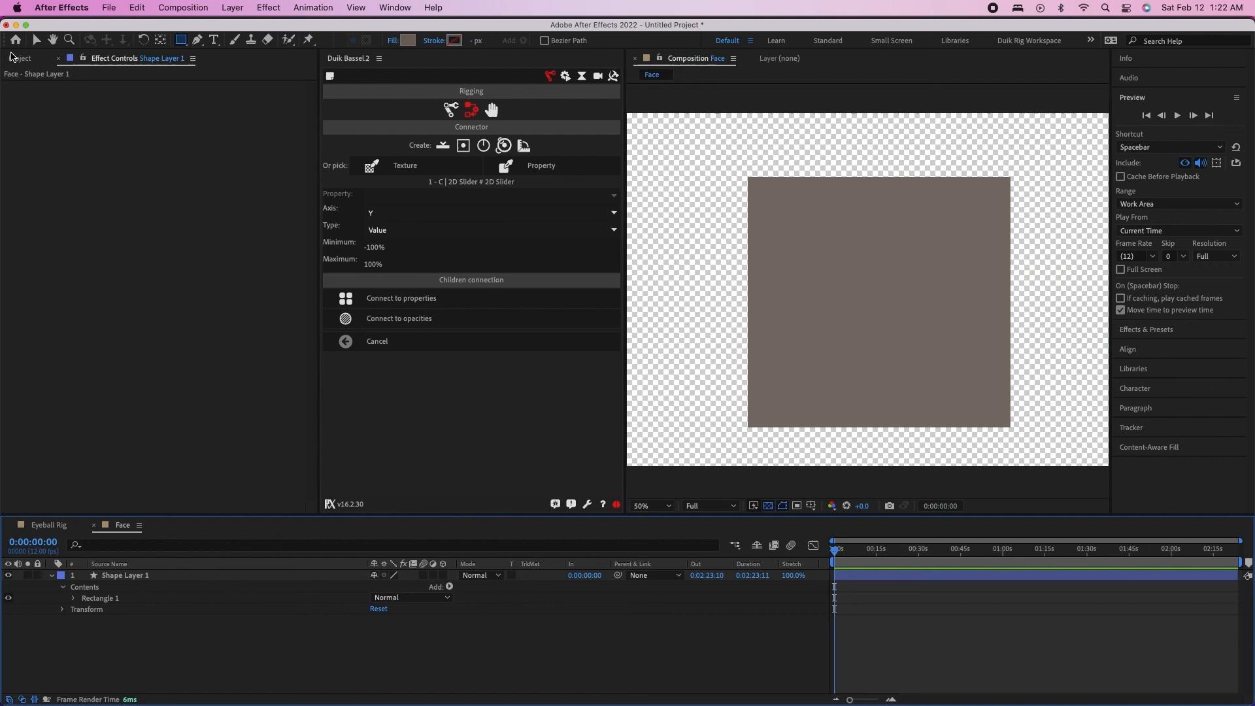
Add the Eyeball Rig composition to Face as a layer above the rectangle, with both eyes inside the head shape
left_click(20, 59)
left_click(37, 177)
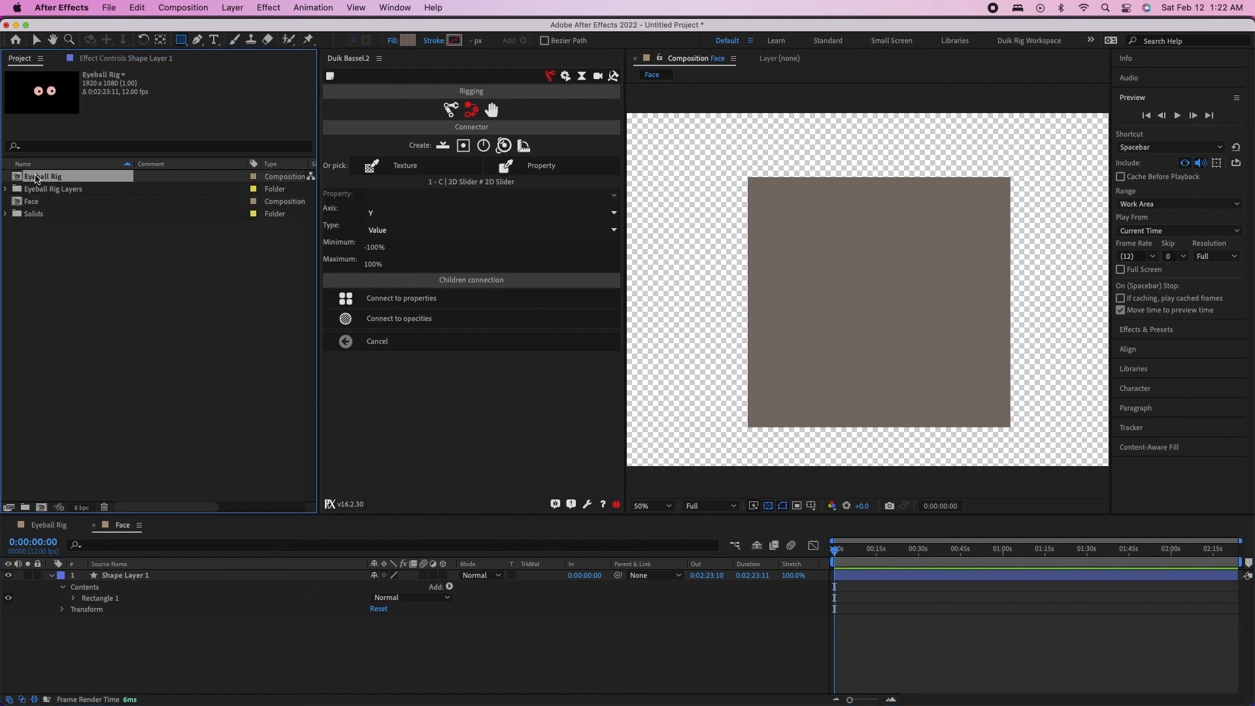
left_click_drag(30, 178, 840, 347)
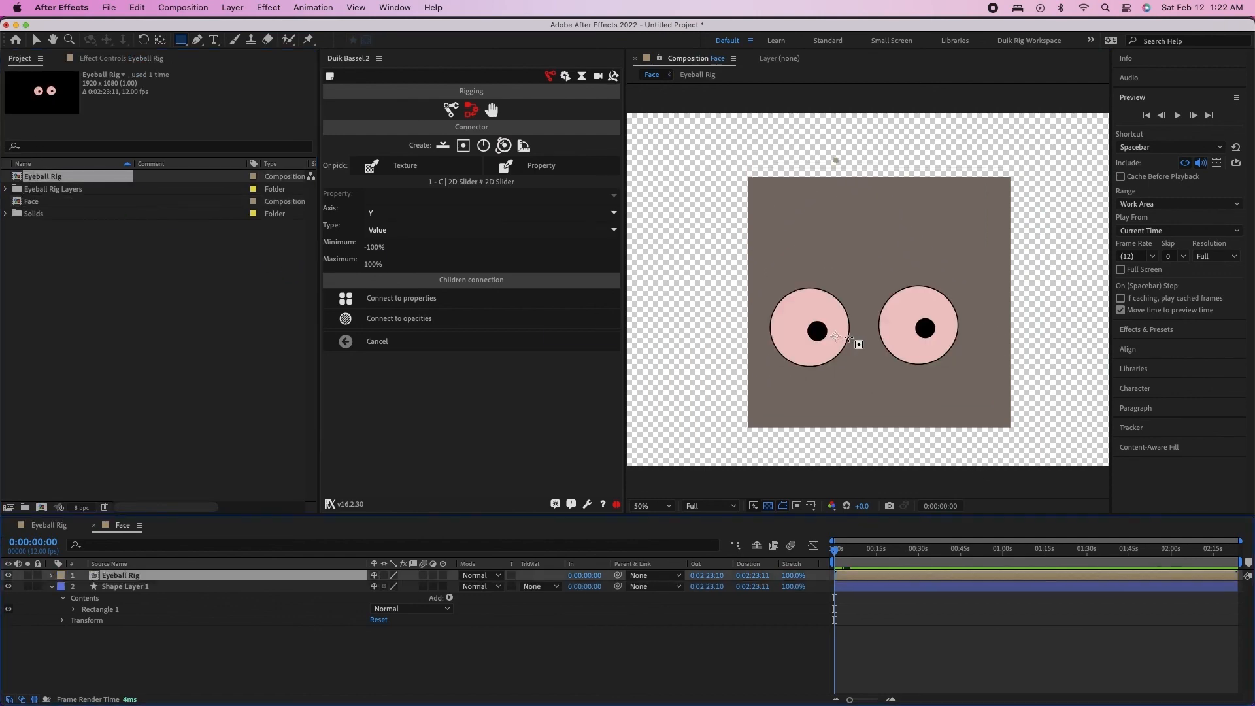
Move the Eyeball Rig layer up and right until one eye overlaps the rectangle's right edge, and play the animation
key("v")
left_click_drag(920, 334, 987, 304)
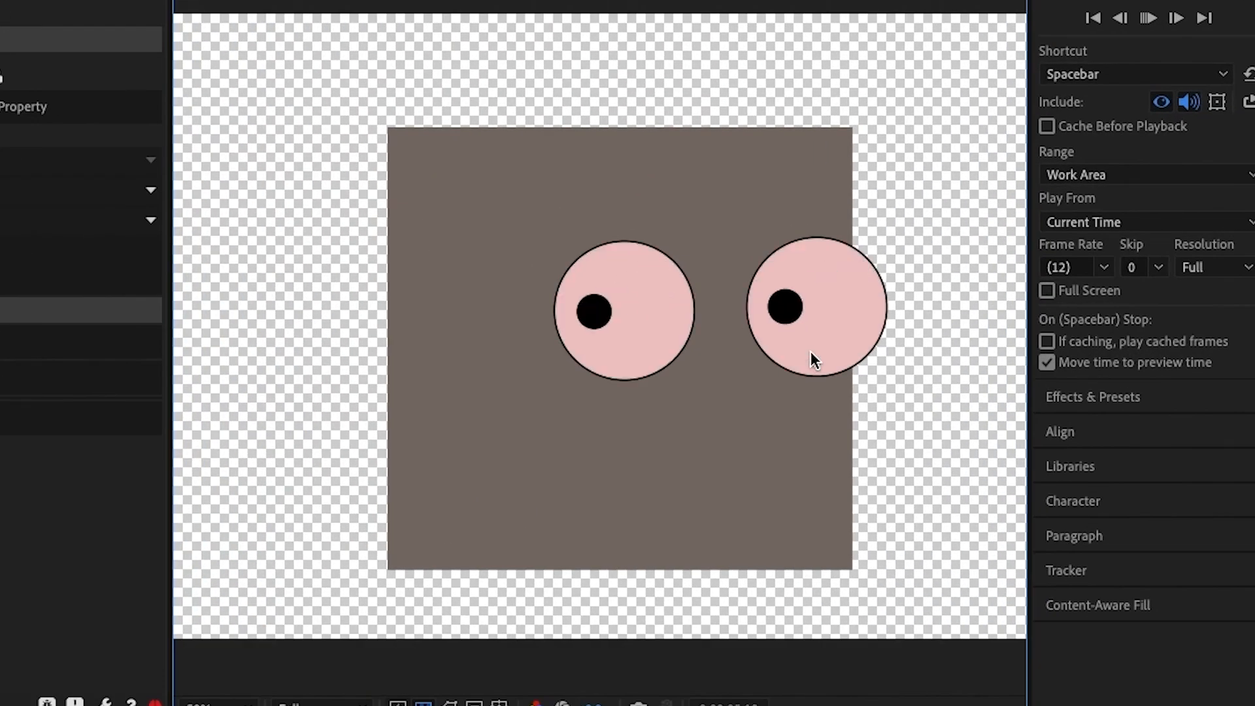
key("space")
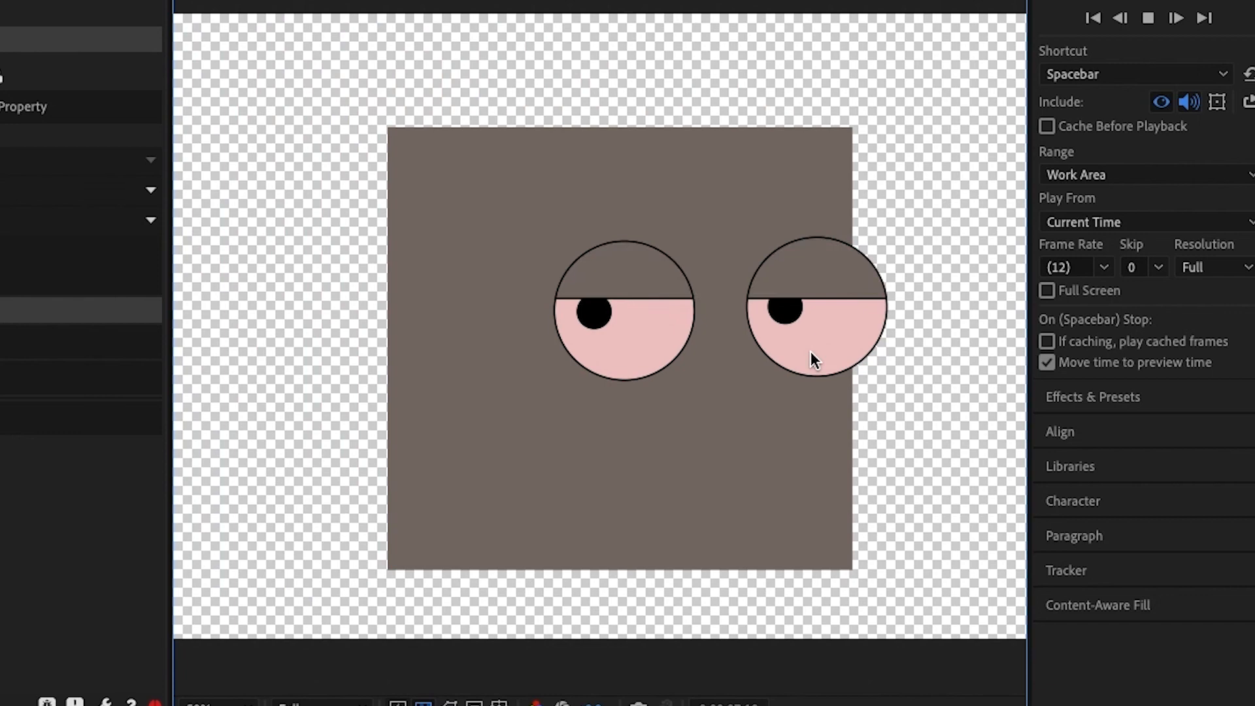